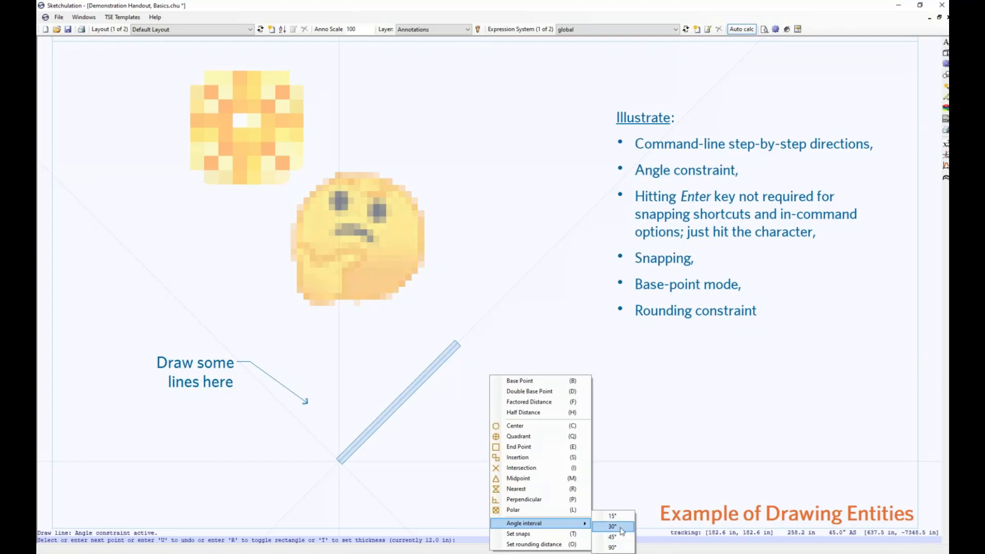
Switch the line's angle interval to 15° and return it to 45°
click(618, 516)
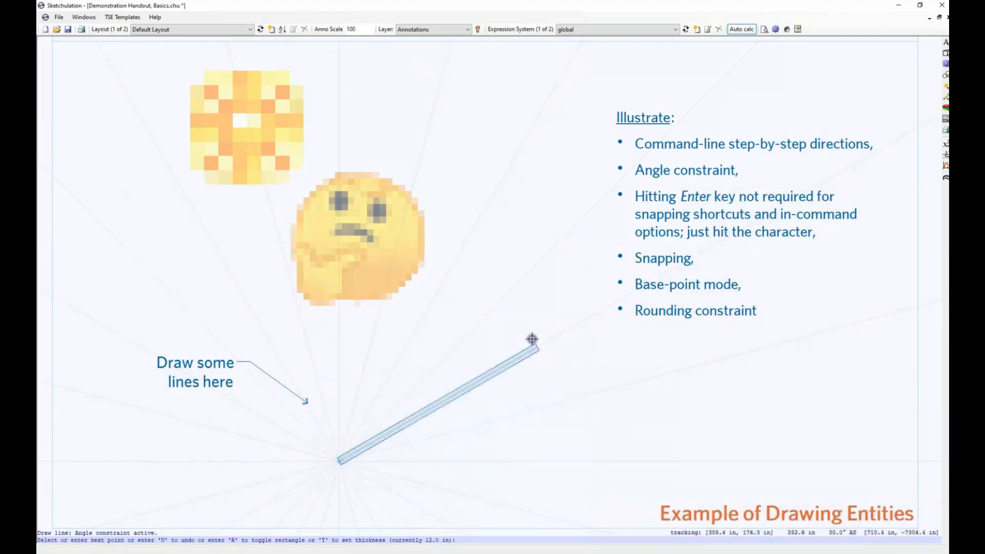
right_click(519, 390)
mouse_move(590, 527)
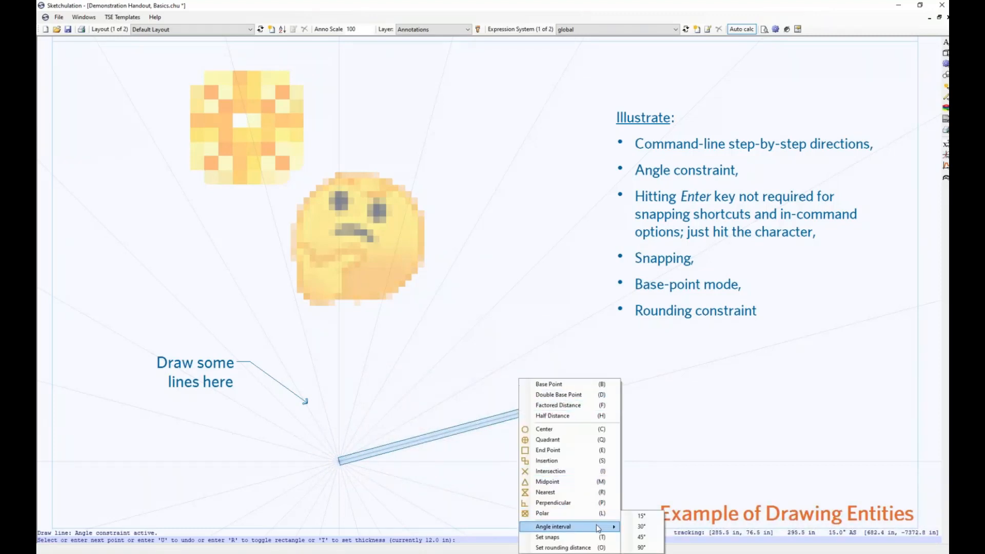
click(641, 537)
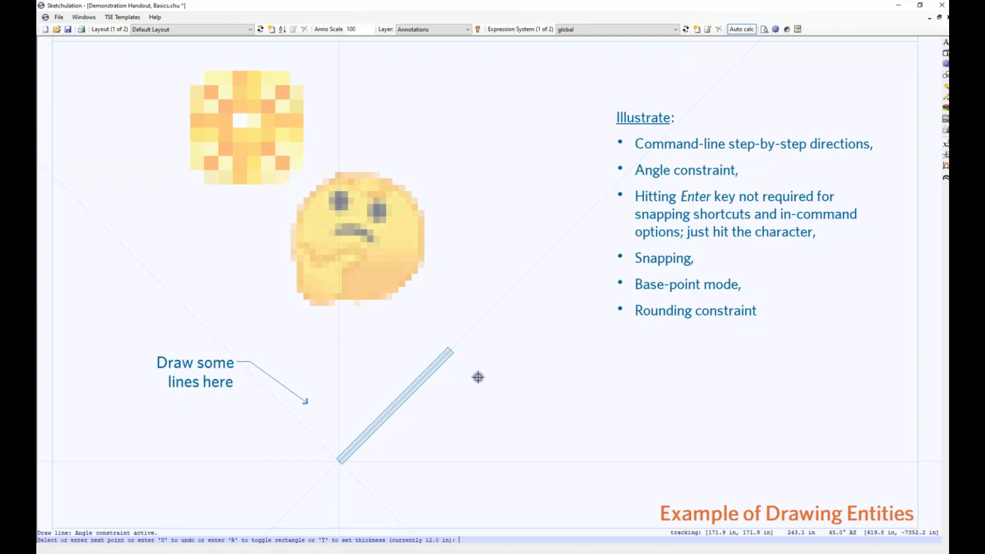
Toggle the angle constraint off and on, and finish the line at 45° with a length of 15'
key(a)
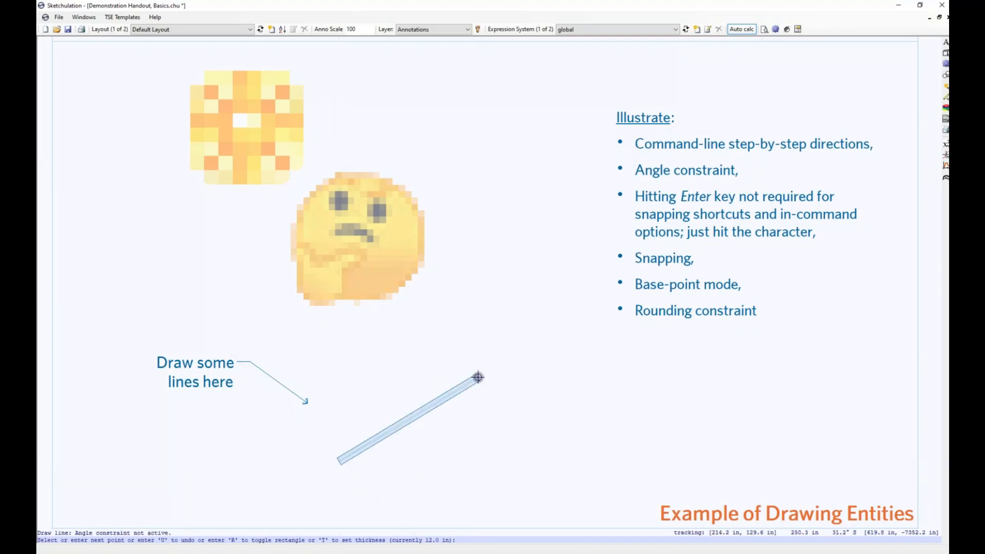
key(a)
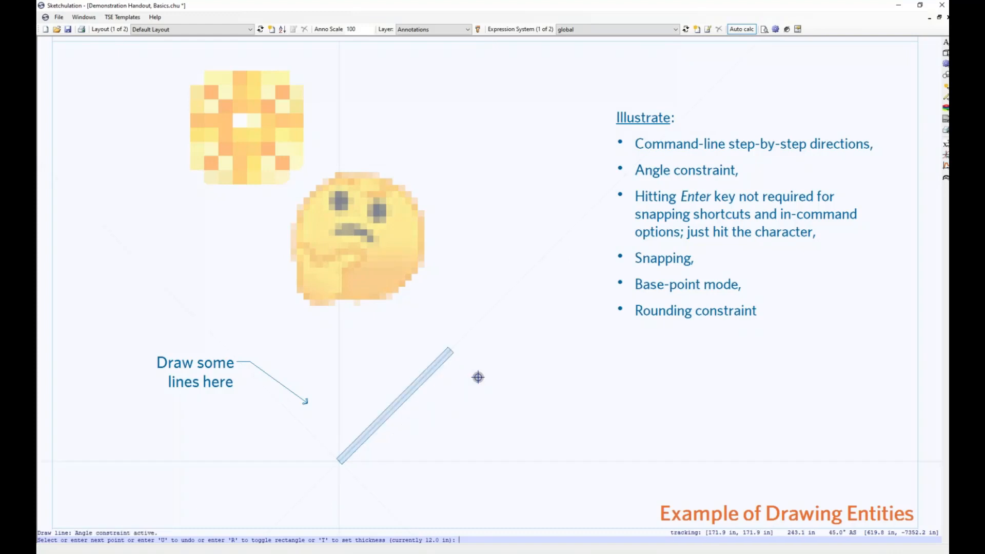
text(15')
key(Return)
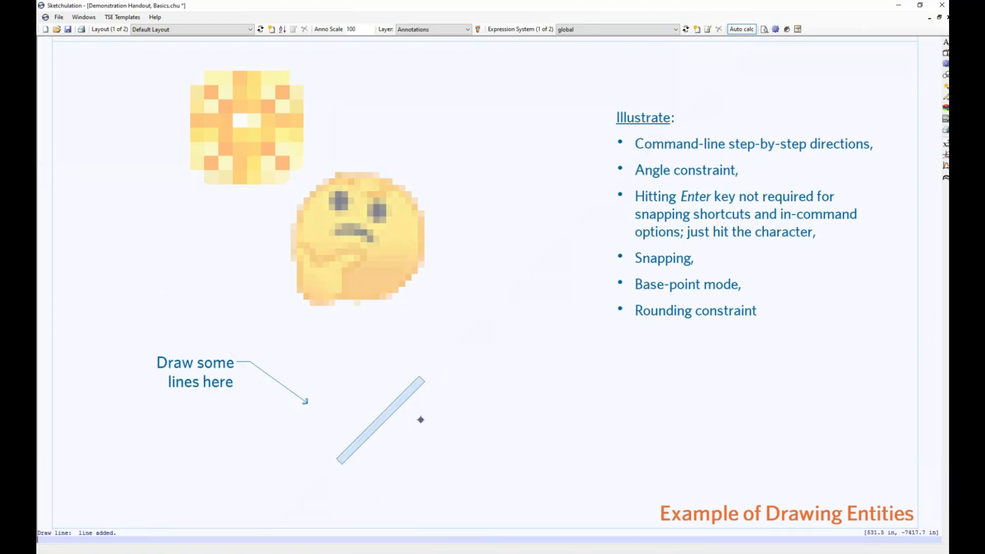
Start a linear dimension at the line's lower end, aligned with the line, and activate the angle constraint
scroll(369, 463, up, 3)
text(d)
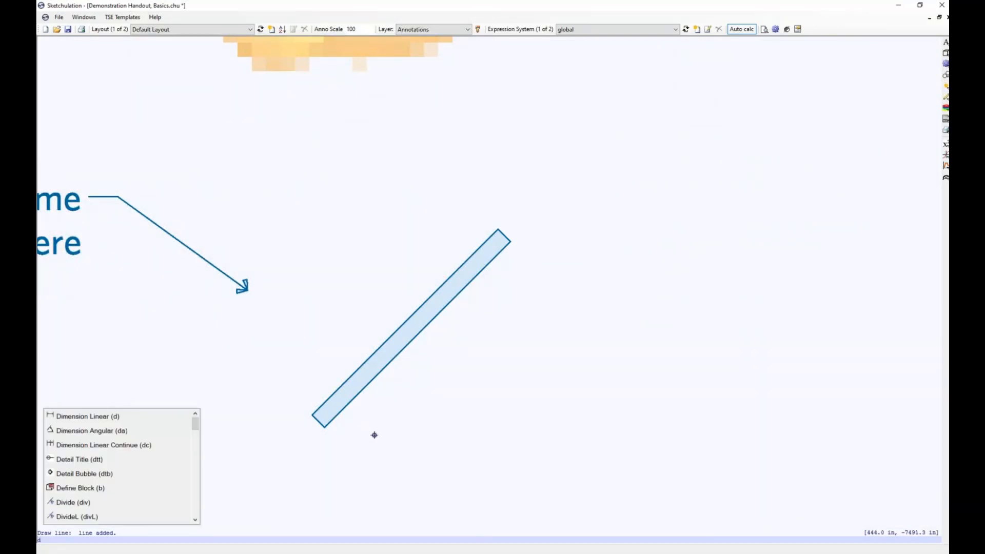
key(Return)
click(323, 423)
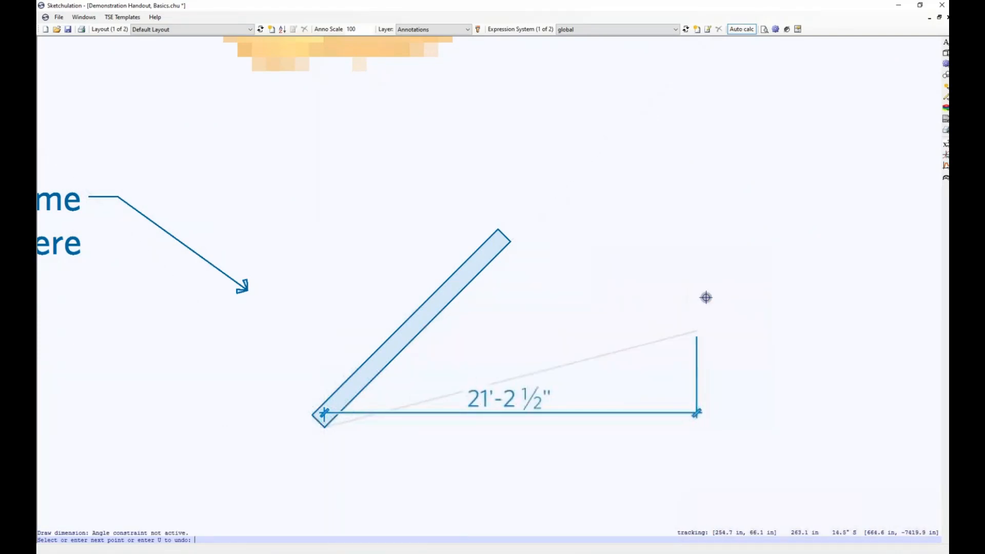
scroll(736, 295, down, 3)
middle_drag(739, 305, 627, 326)
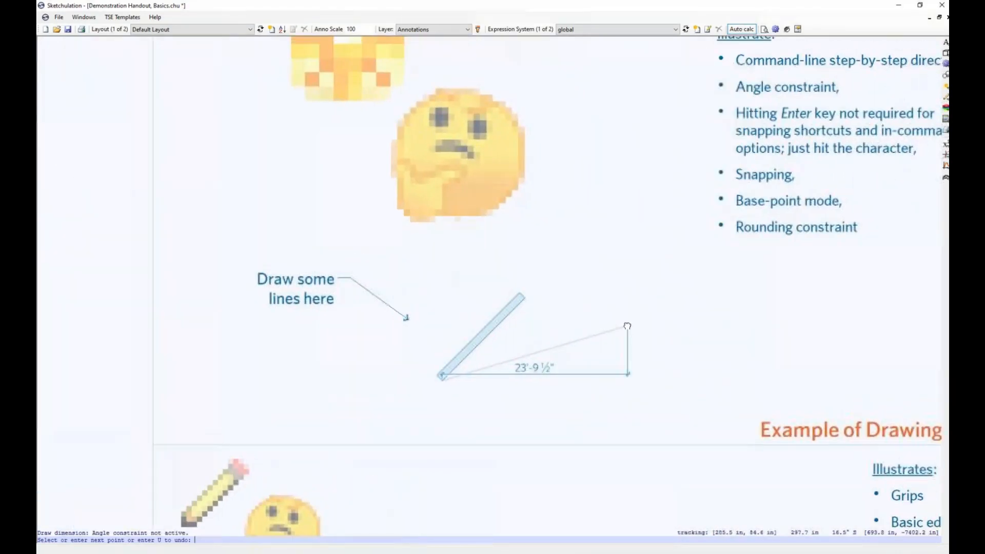
scroll(628, 326, up, 2)
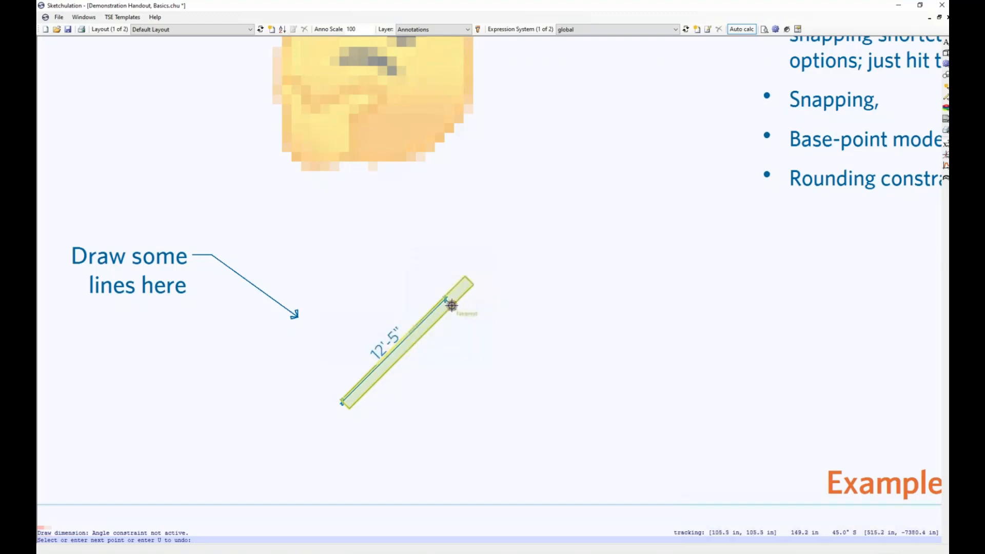
click(423, 321)
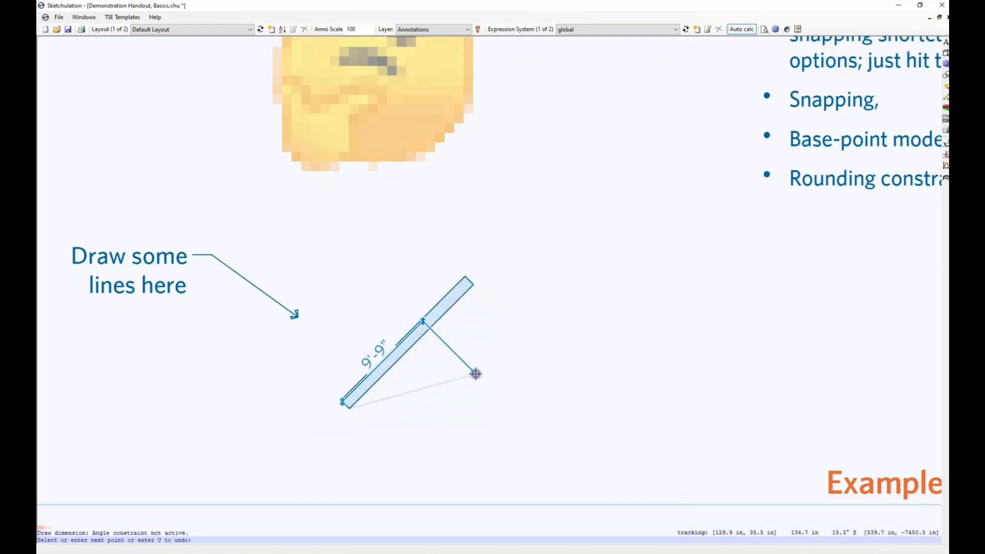
key(a)
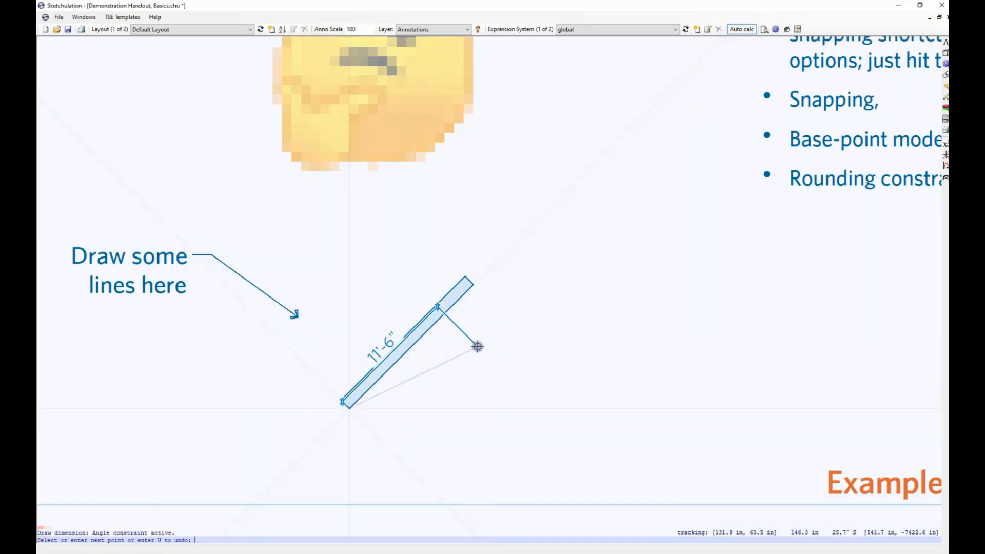
Enable all snap types in the snap settings
right_click(478, 347)
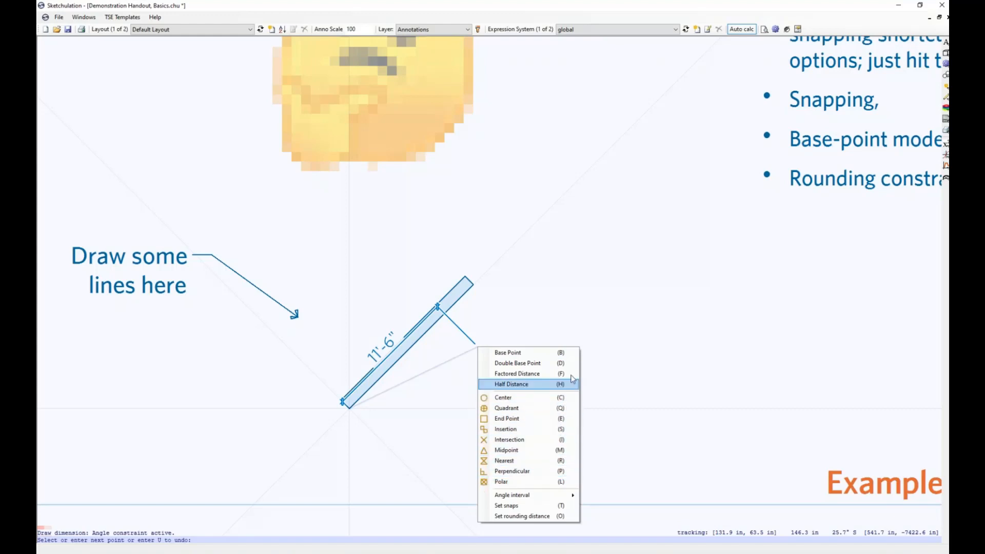
click(551, 507)
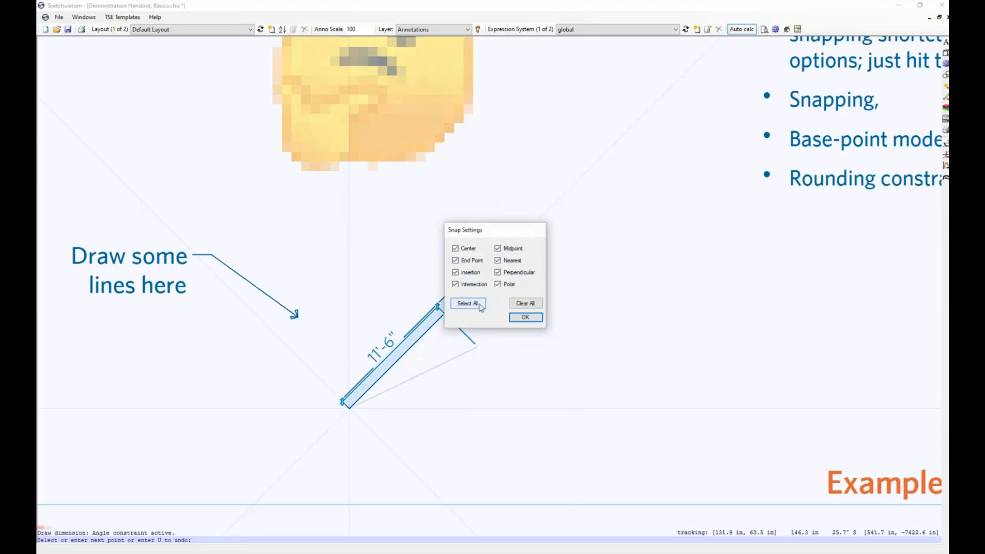
click(525, 317)
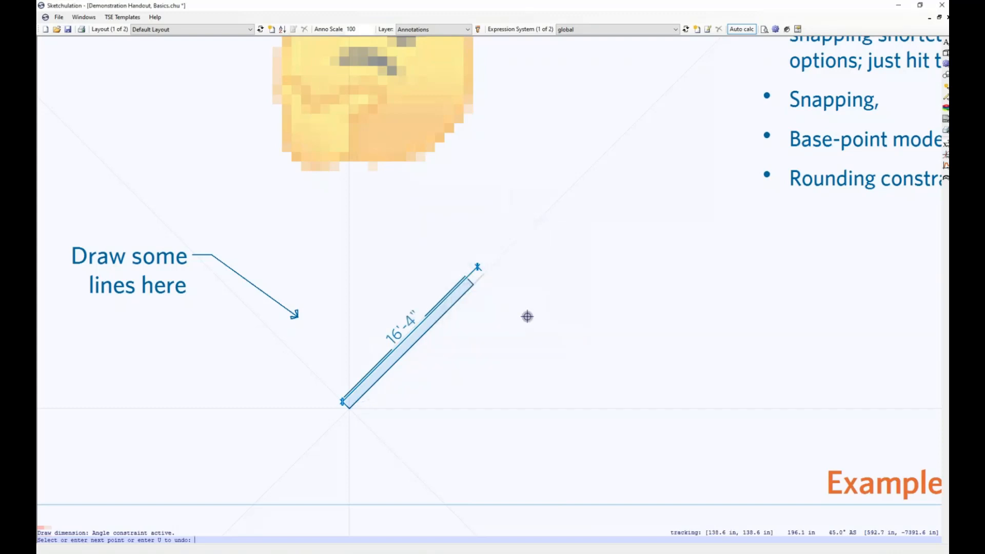
Snap the dimension to the line's upper endpoint and place it on the lower-right side of the line
right_click(447, 317)
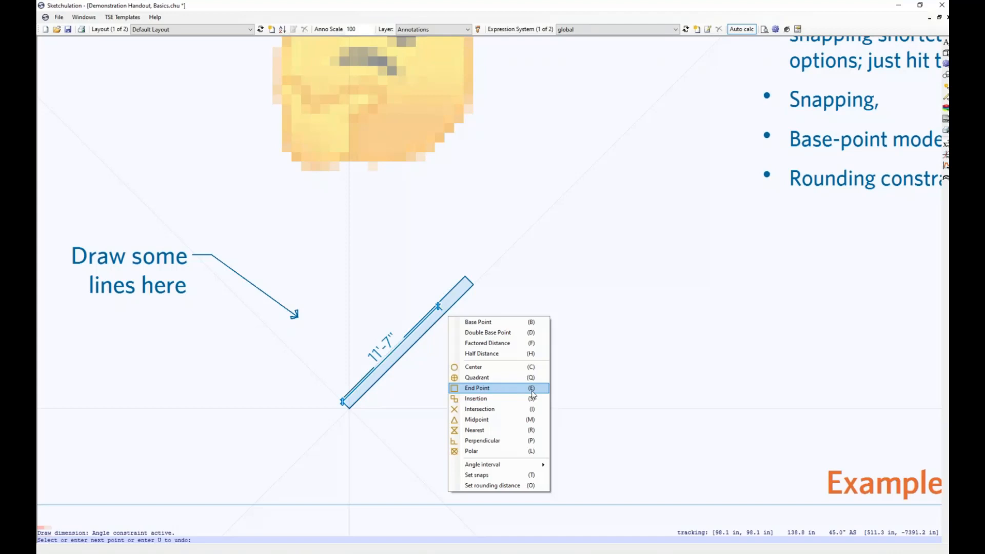
click(593, 379)
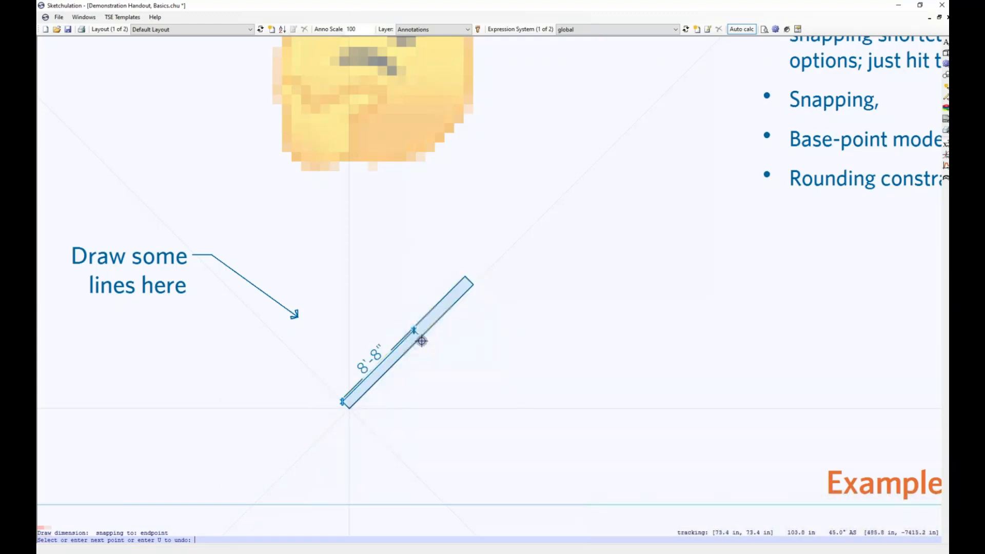
click(440, 315)
click(484, 346)
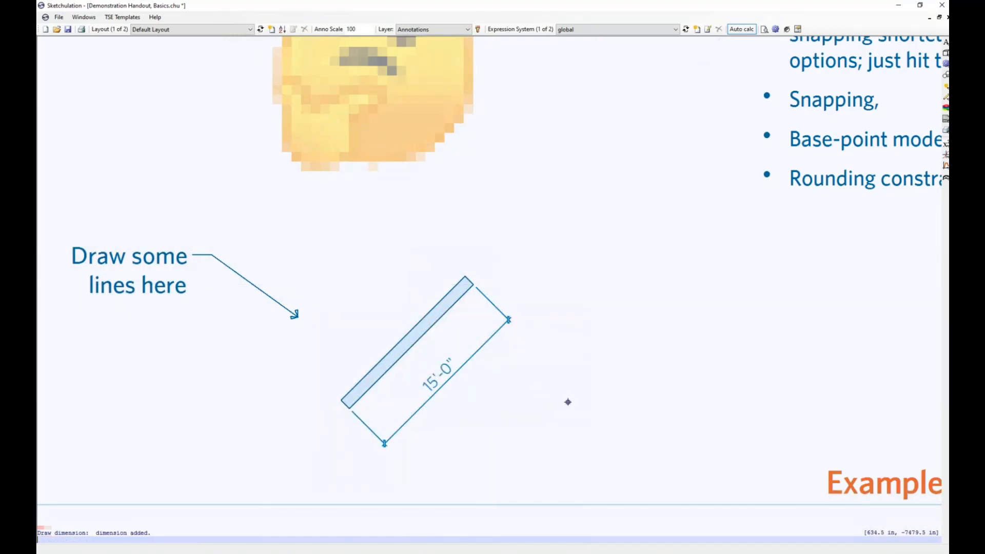
Draw a second line to the right, ending 10' horizontally right of the first line's upper endpoint using the Base Point option
scroll(568, 403, down, 3)
scroll(513, 390, up, 3)
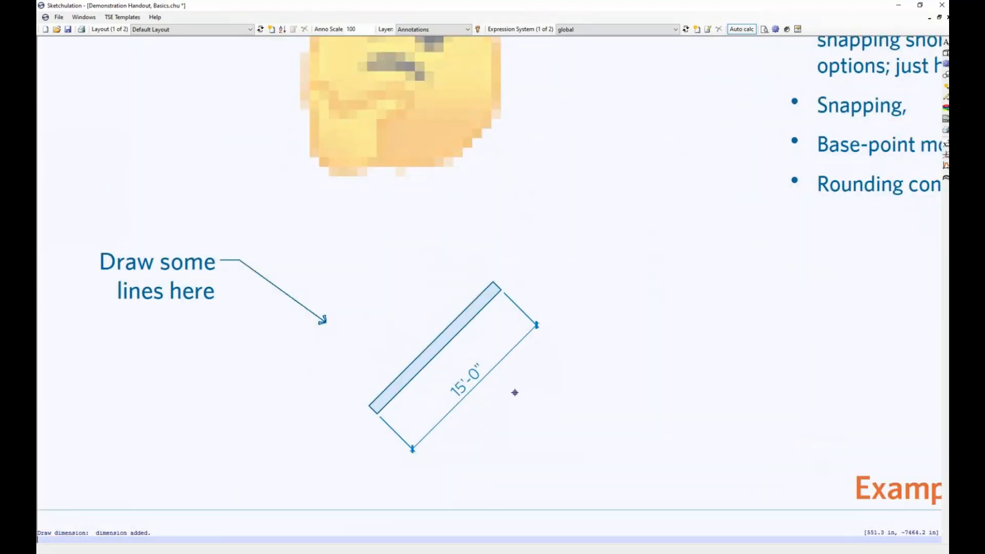
scroll(591, 400, down, 3)
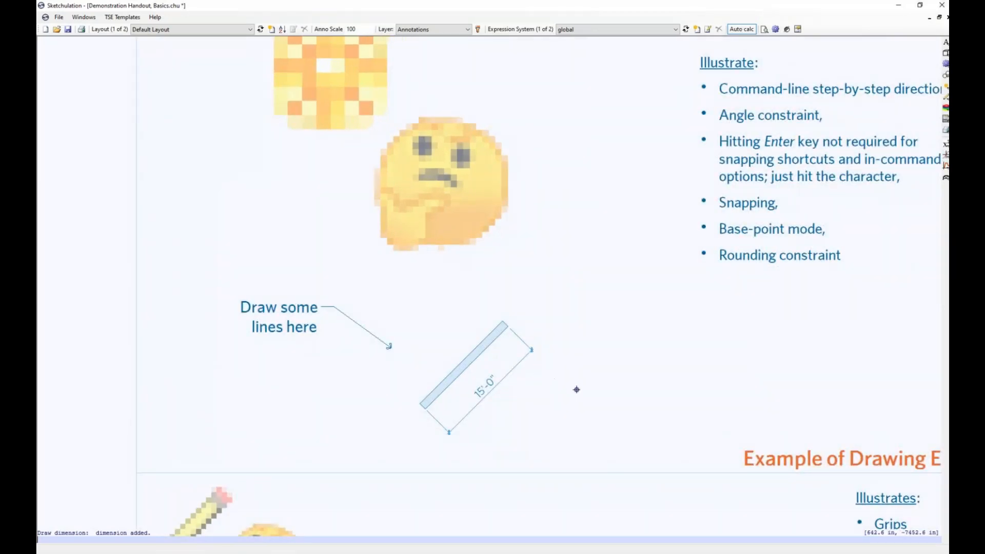
text(l)
key(Return)
click(644, 415)
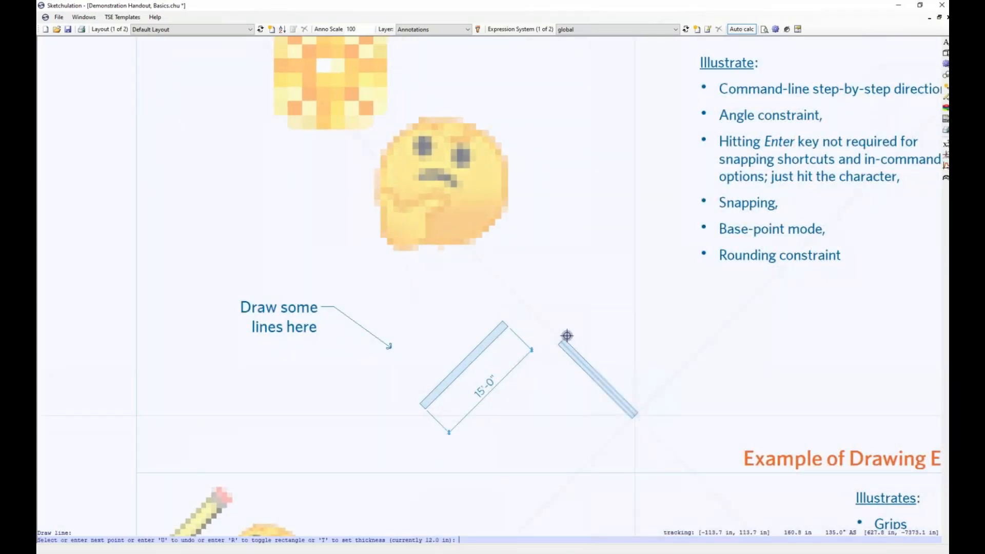
scroll(574, 335, up, 2)
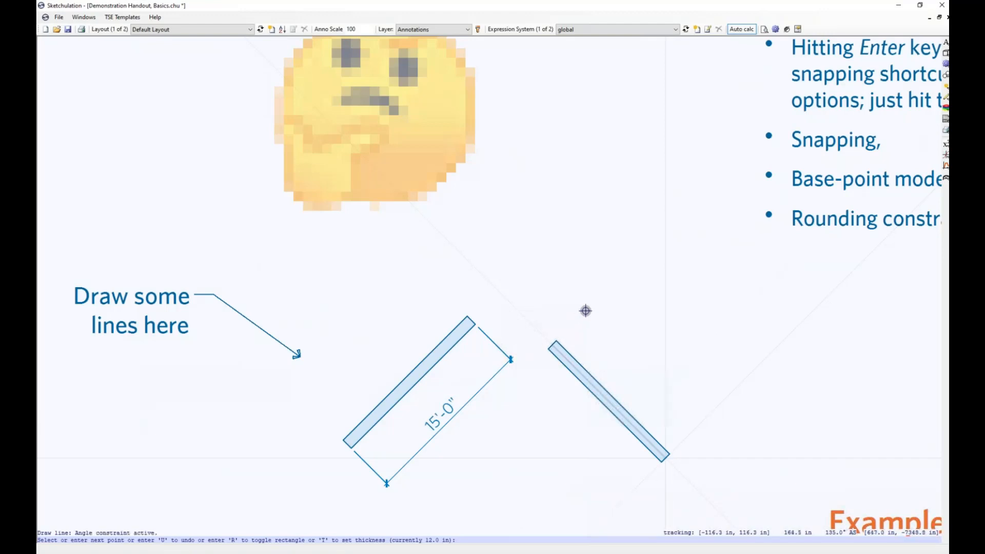
shift+right_click(585, 312)
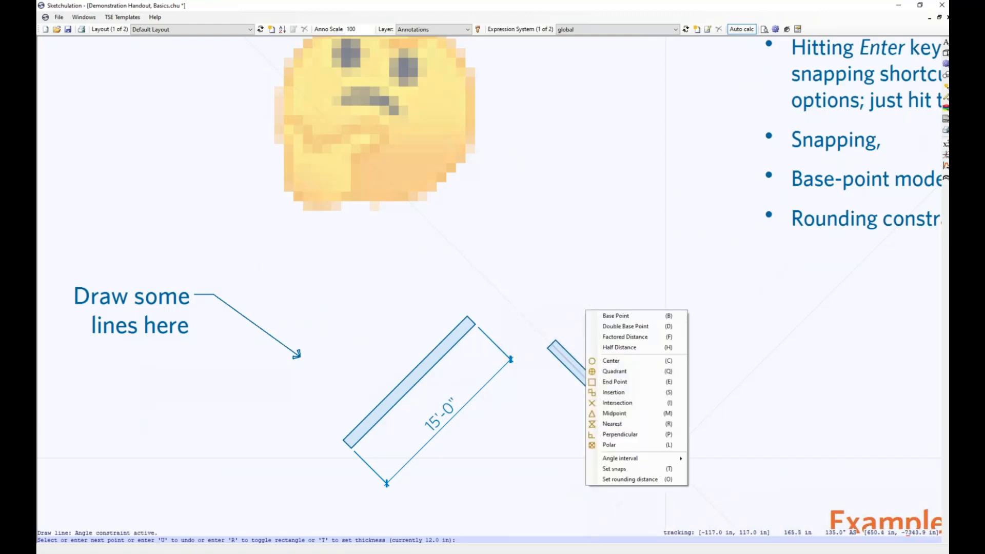
click(645, 315)
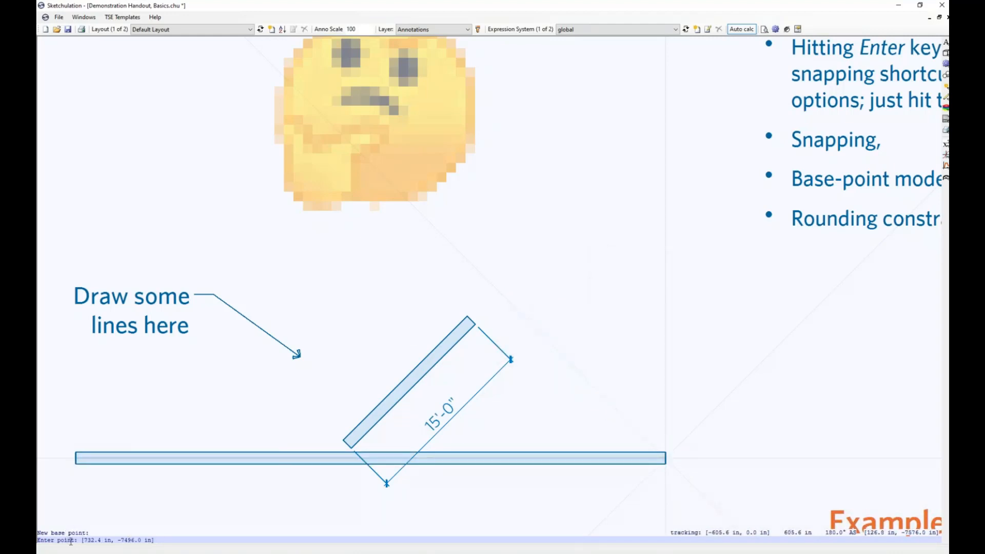
click(473, 318)
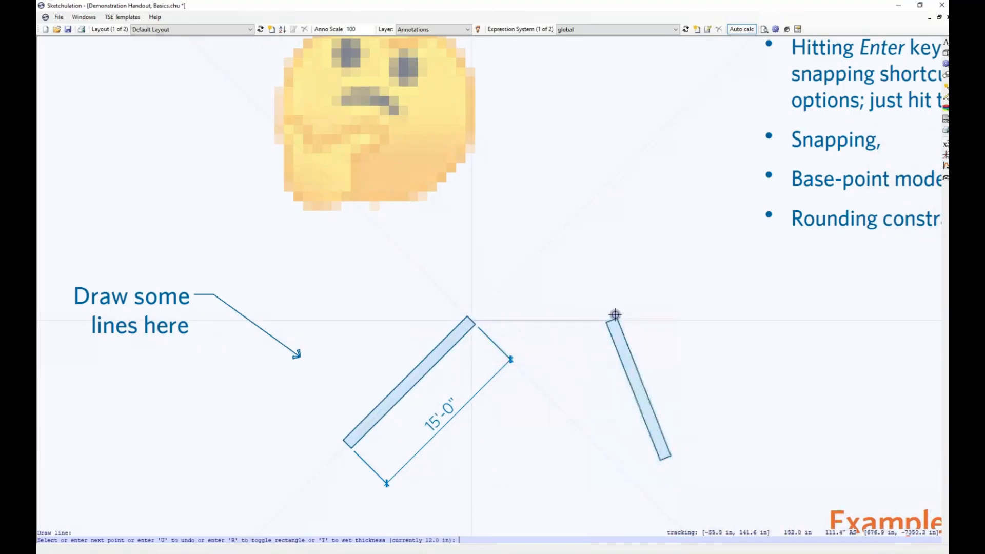
text(10')
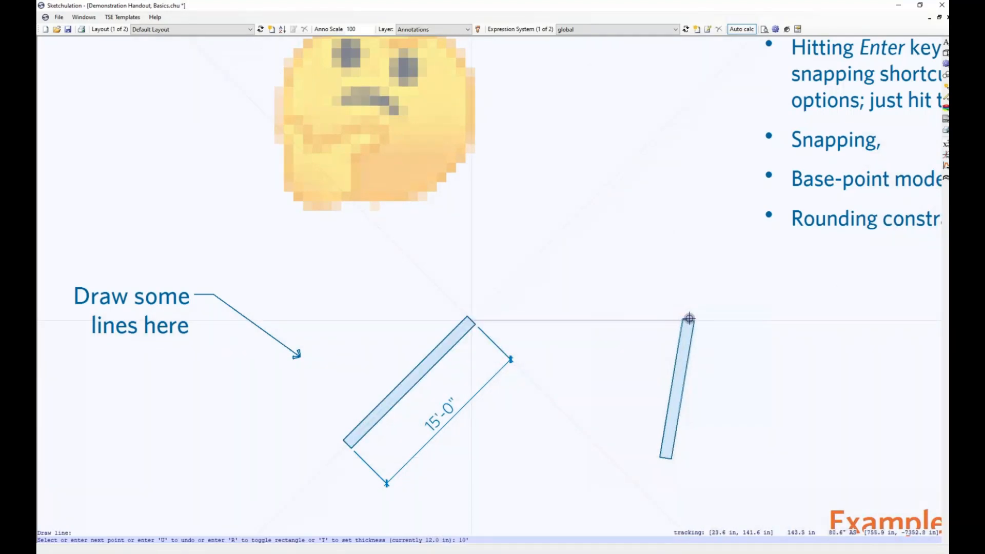
key(Return)
Add a horizontal linear dimension between the upper ends of the two lines, placed above them
text(d)
key(Return)
click(471, 318)
click(590, 319)
click(589, 281)
Start a third line just to the right of the second line
scroll(714, 335, down, 3)
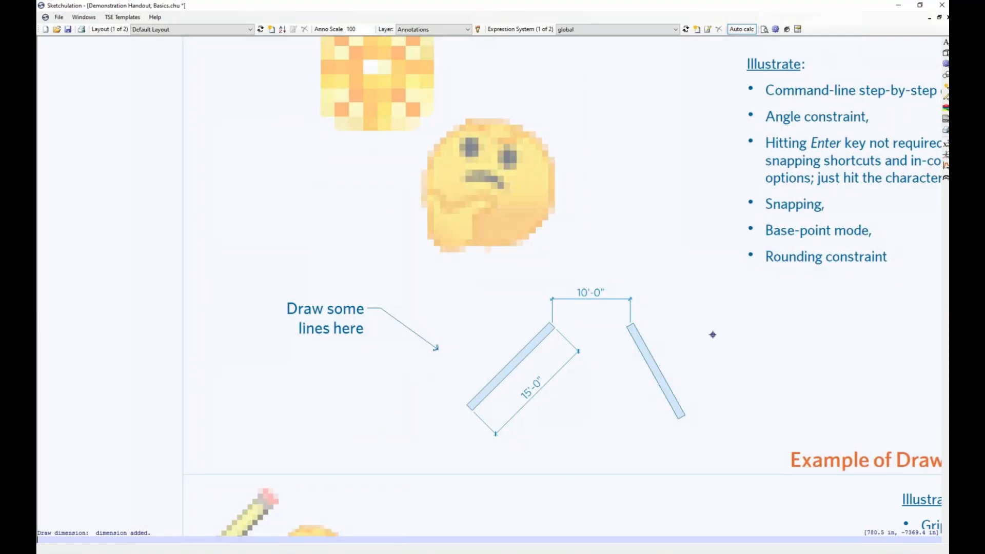
middle_drag(711, 334, 612, 297)
middle_drag(693, 308, 653, 342)
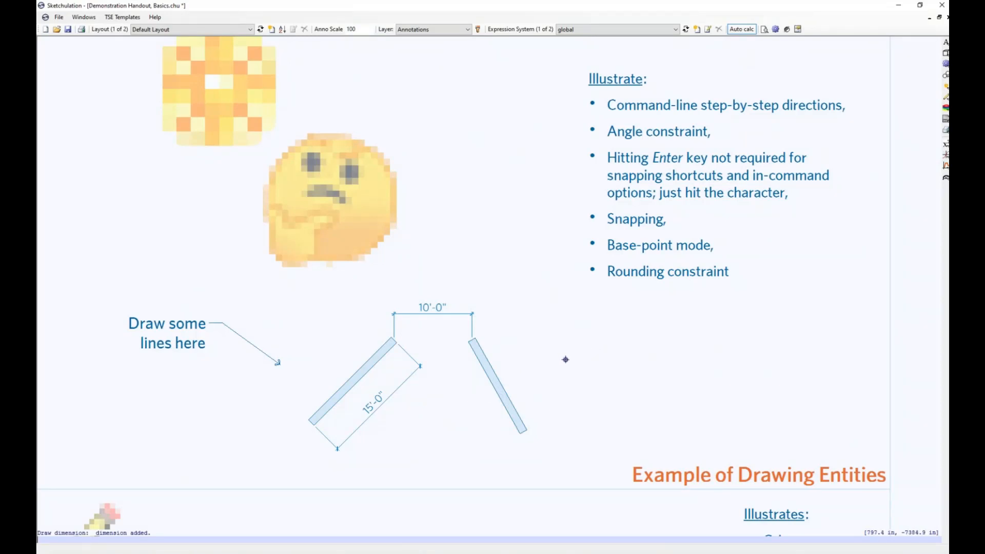
text(l)
key(Return)
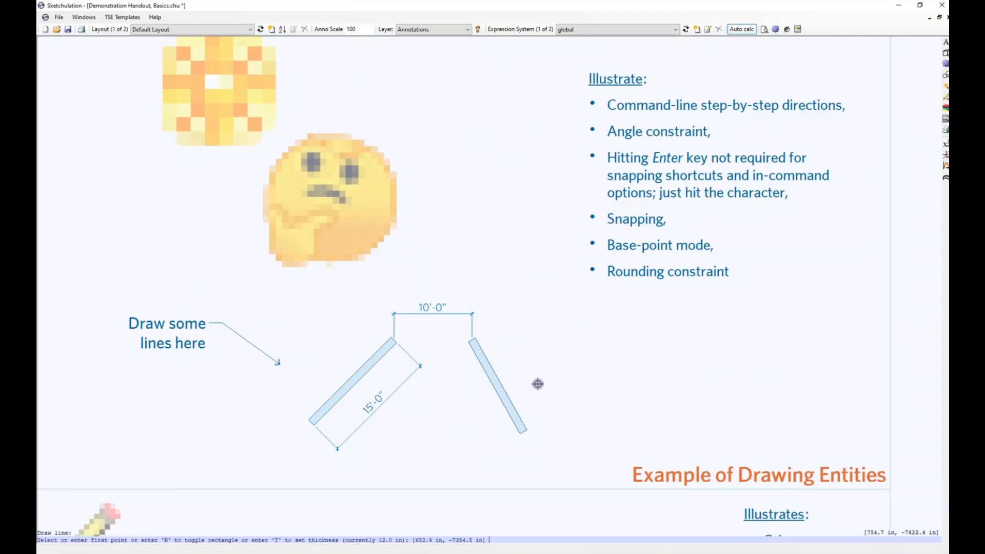
click(538, 384)
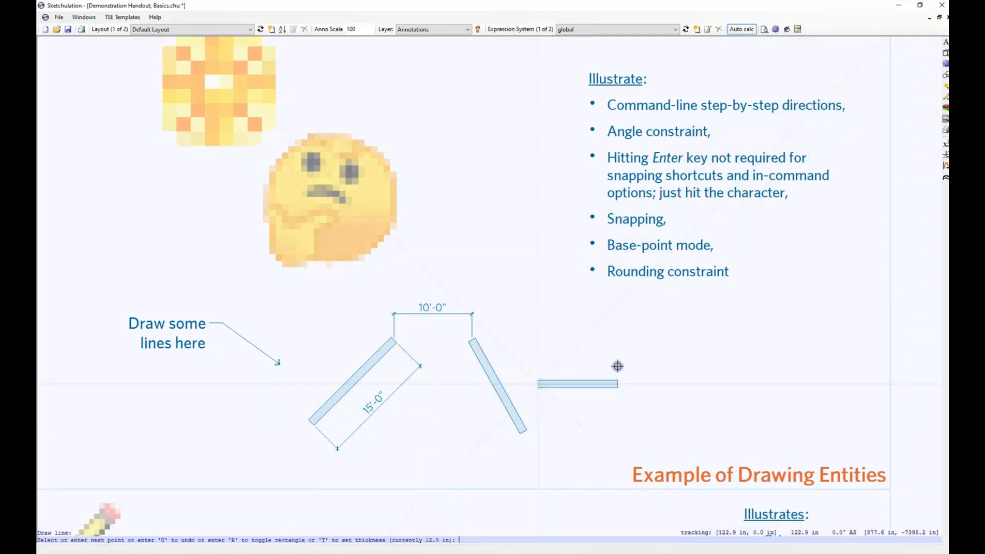
scroll(607, 369, up, 2)
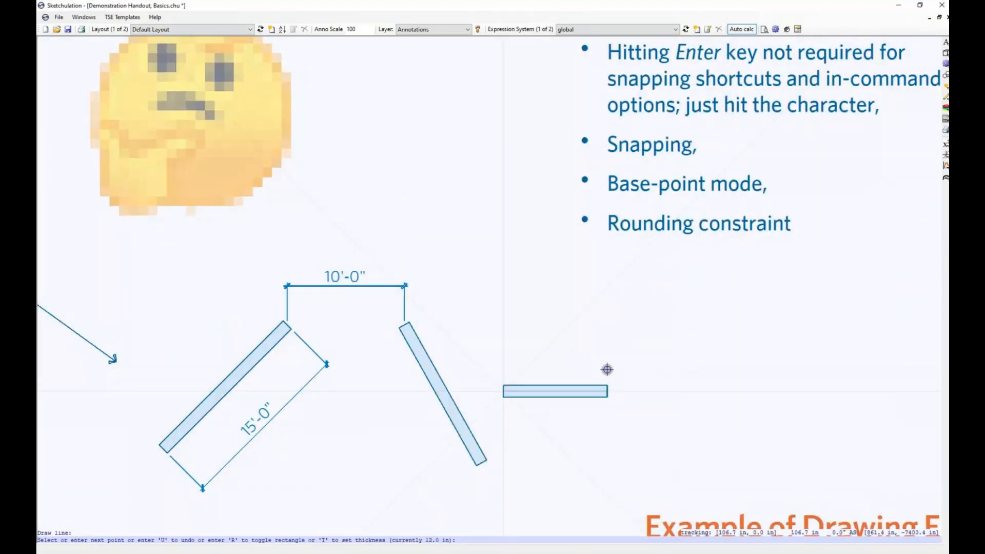
Set the rounding distance for the line being drawn to 12.0 in
shift+right_click(607, 370)
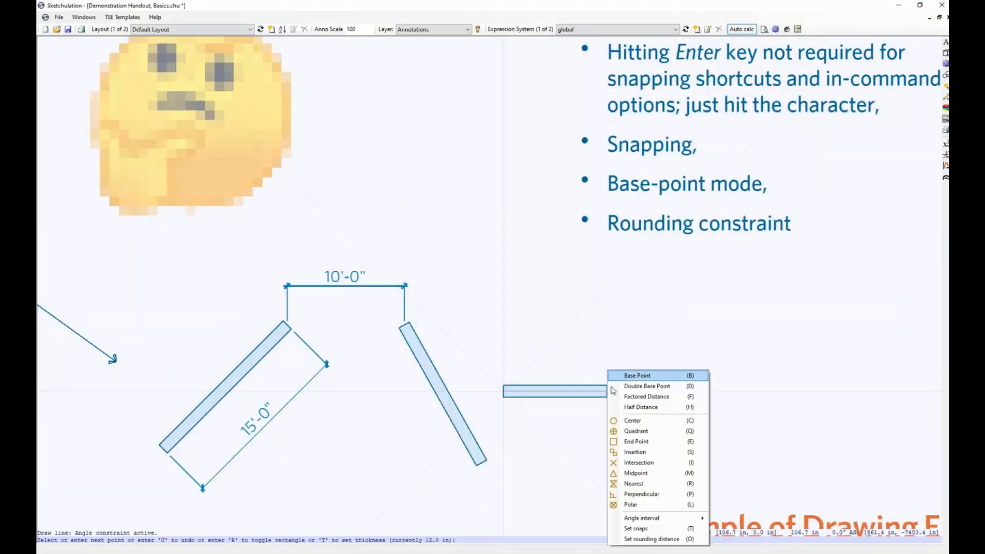
click(670, 540)
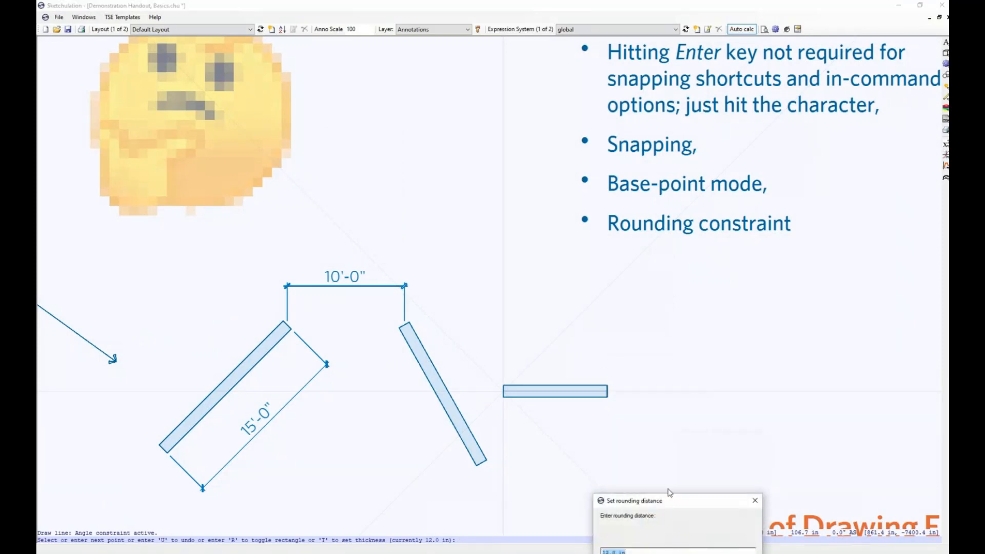
drag(676, 506, 669, 432)
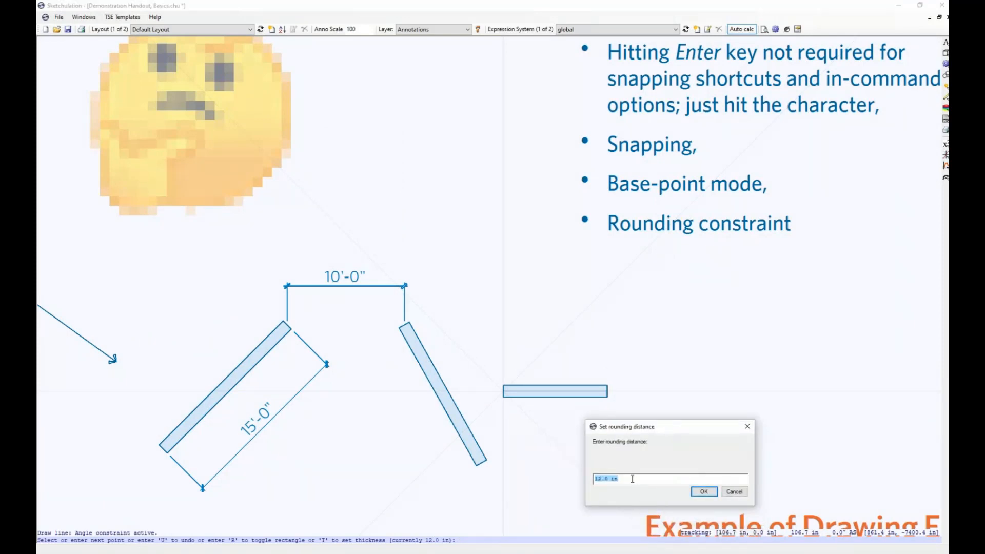
click(704, 492)
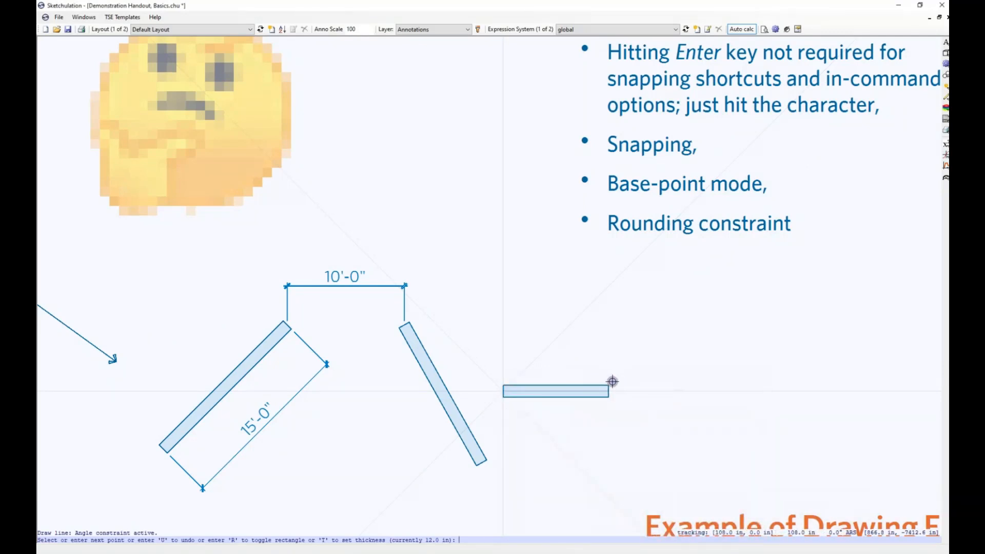
Toggle the rounding constraint off and back on, and finish the third line horizontally at a length of 180 in
key(ctrl)
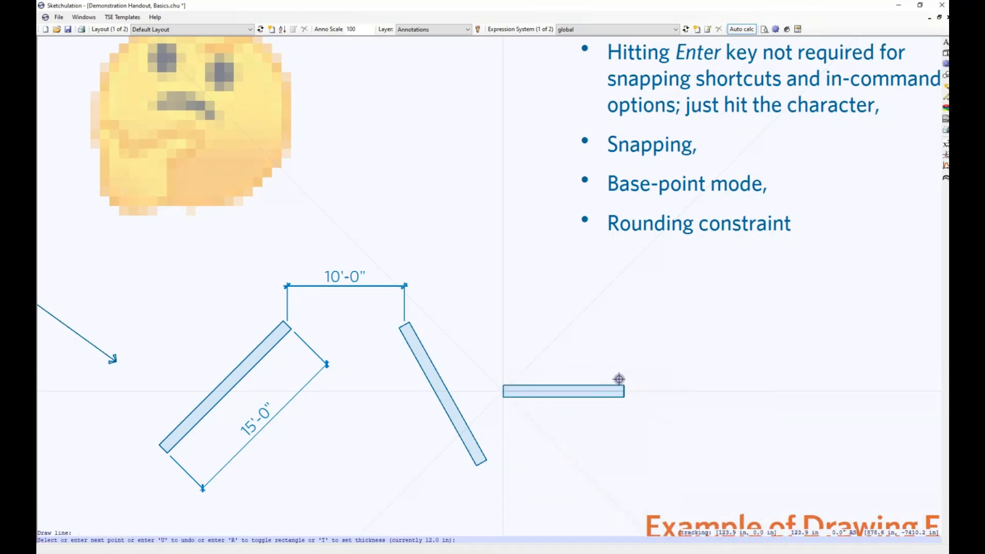
key(ctrl)
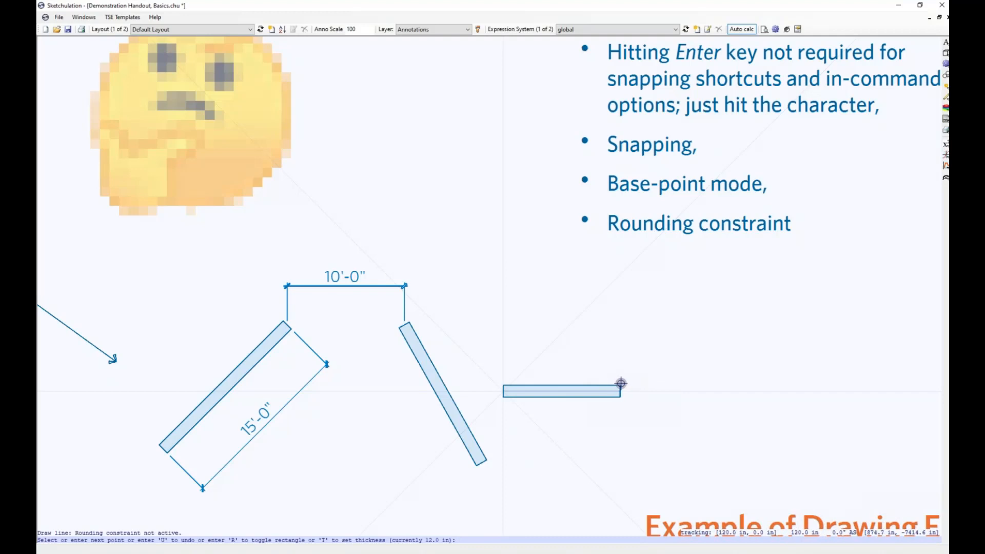
key(ctrl)
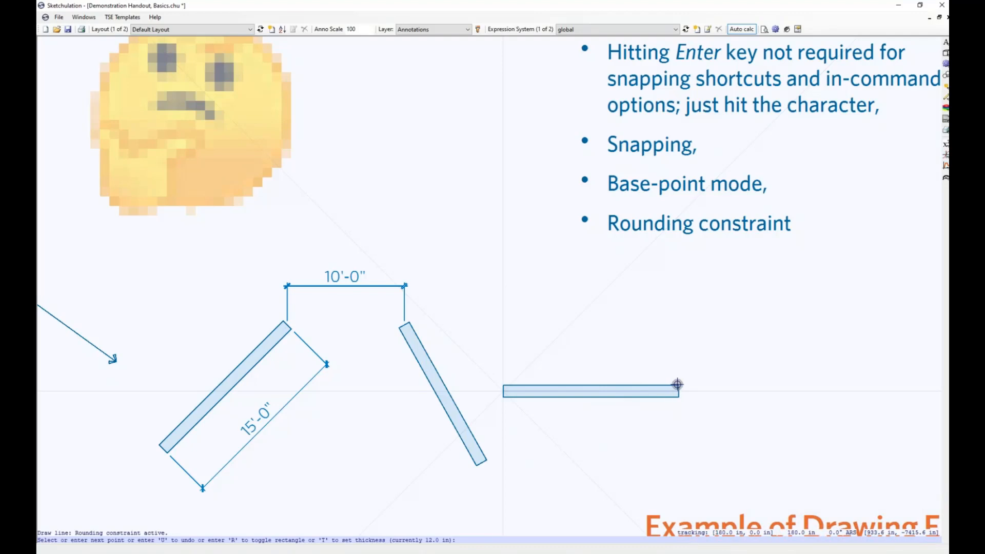
click(675, 383)
Add a linear dimension along the full length of the third line, placed just above it
text(d)
key(Return)
click(503, 385)
click(679, 385)
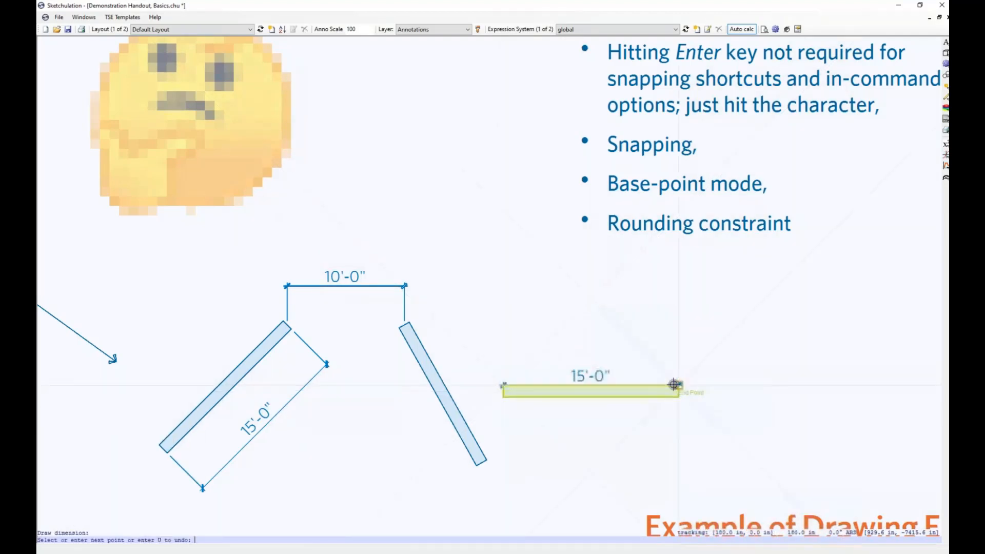
click(669, 352)
Zoom the view to the Example of Editing Entities section below the drawn lines
scroll(693, 402, down, 3)
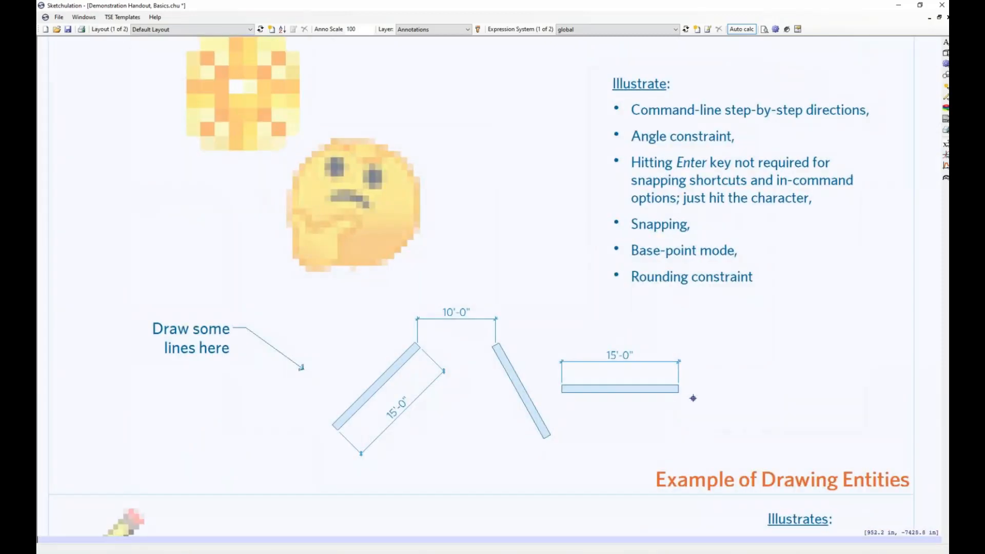
scroll(695, 406, down, 5)
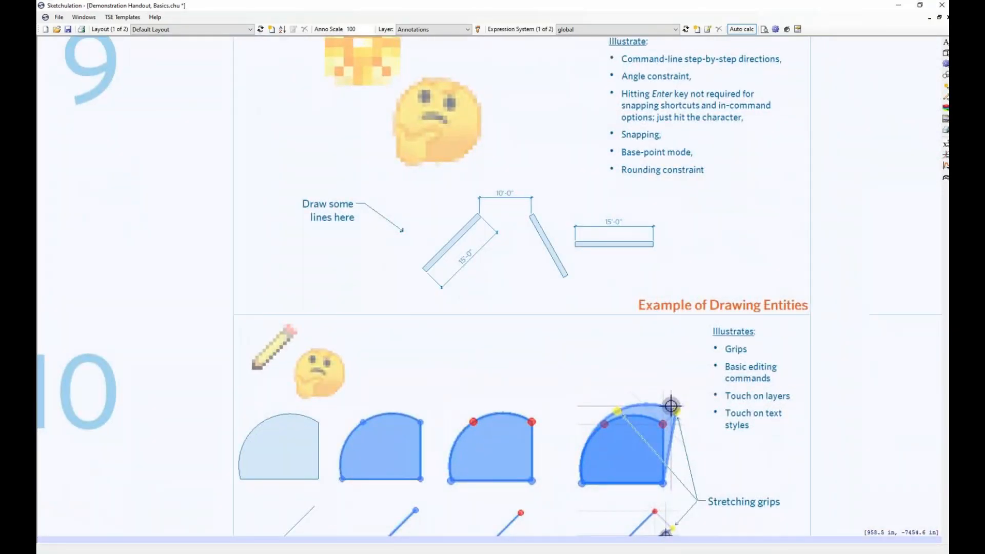
scroll(549, 420, down, 4)
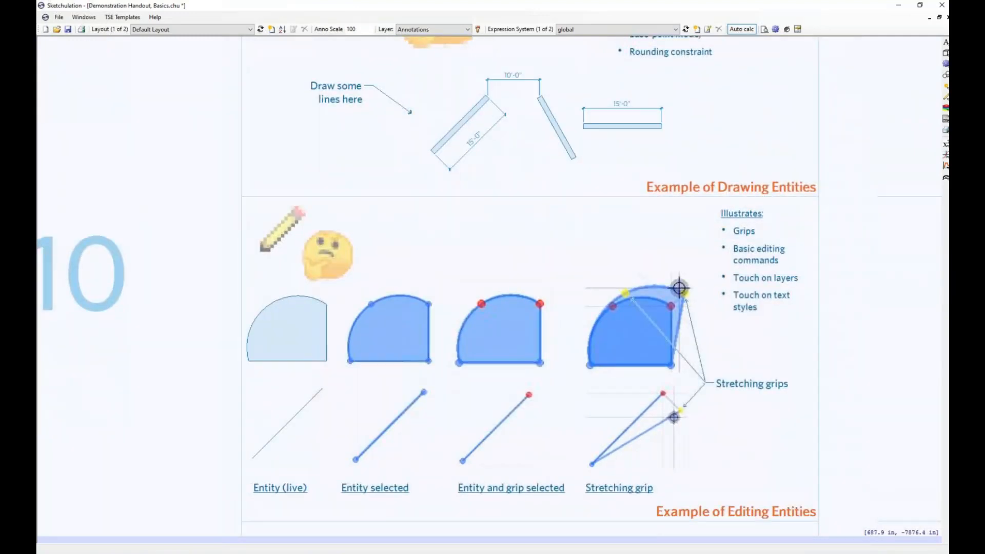
text(z)
key(Return)
click(825, 524)
click(226, 196)
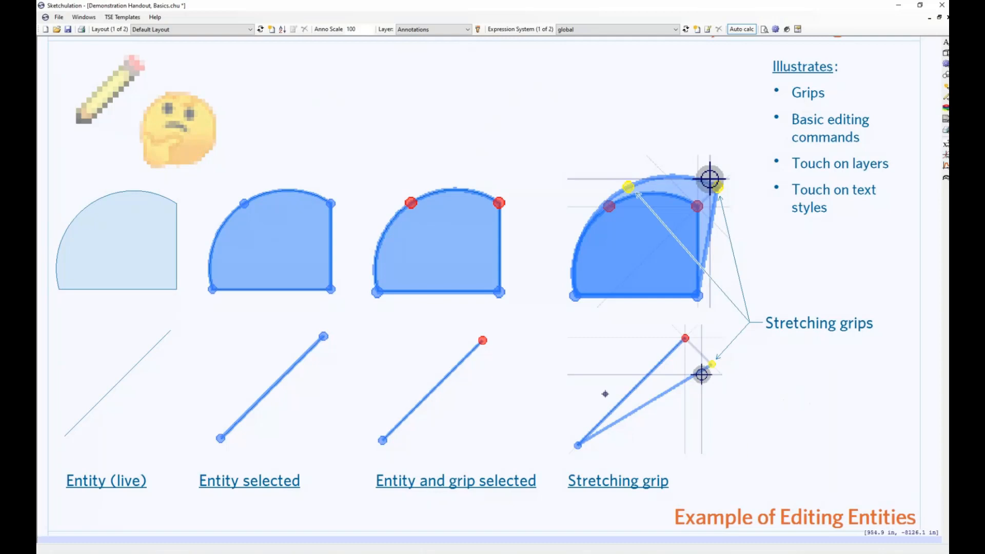
Select the live shape and line, clear them, select the six example pictures beside them for comparison, and clear the selection
drag(152, 283, 133, 391)
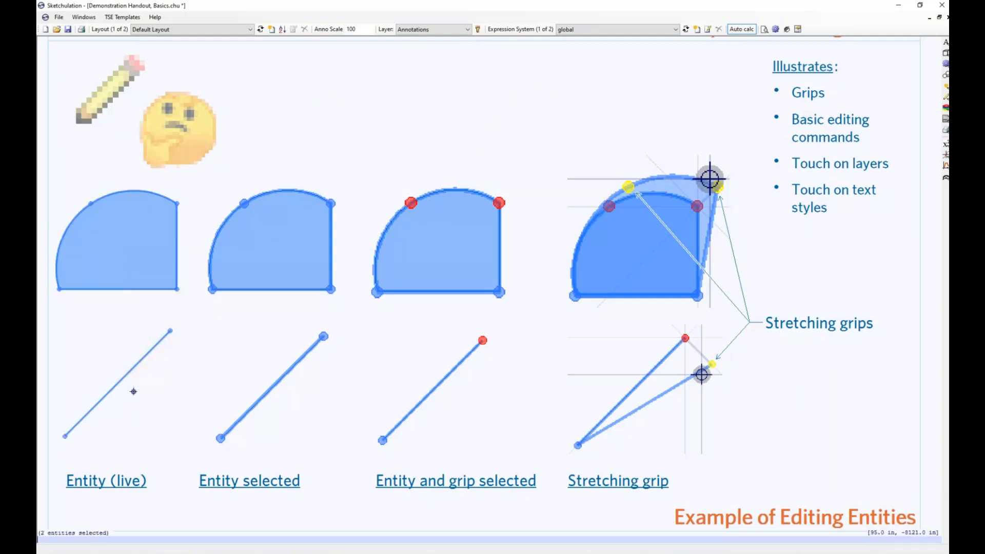
key(Escape)
drag(302, 379, 274, 271)
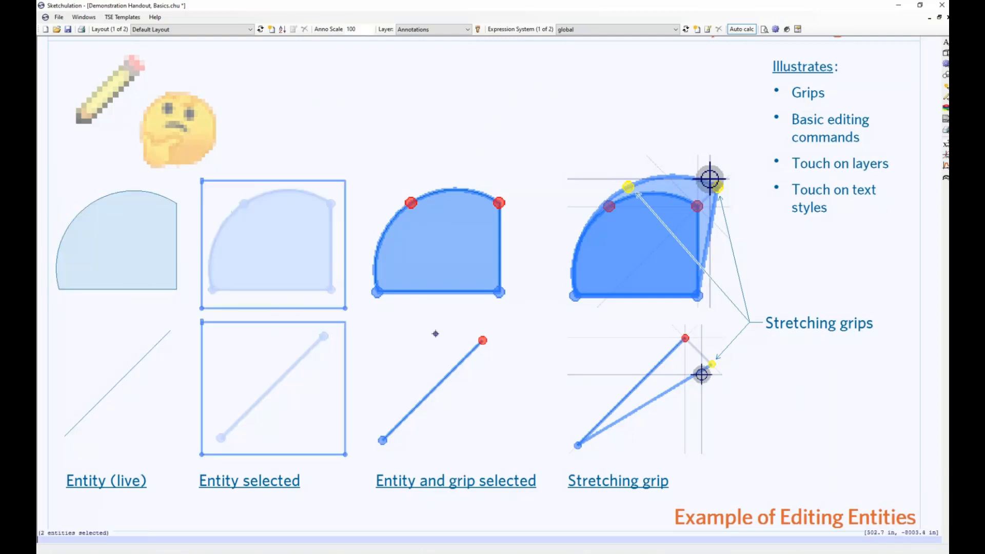
drag(474, 415, 446, 249)
drag(651, 409, 638, 269)
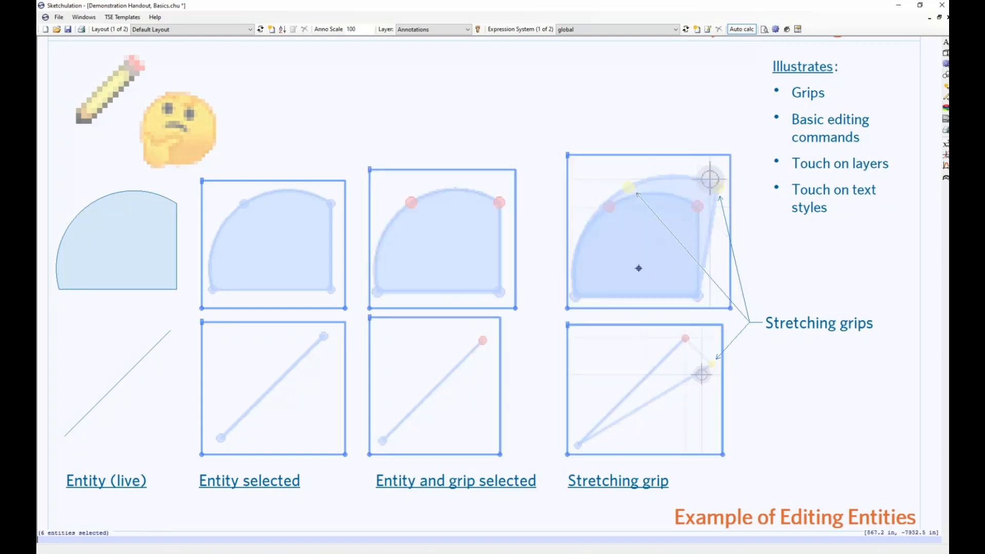
key(Escape)
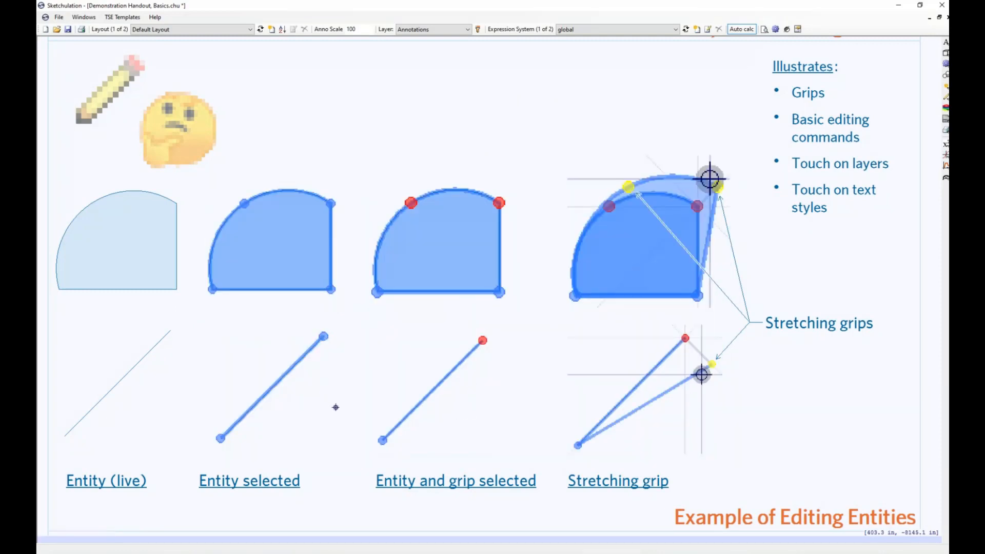
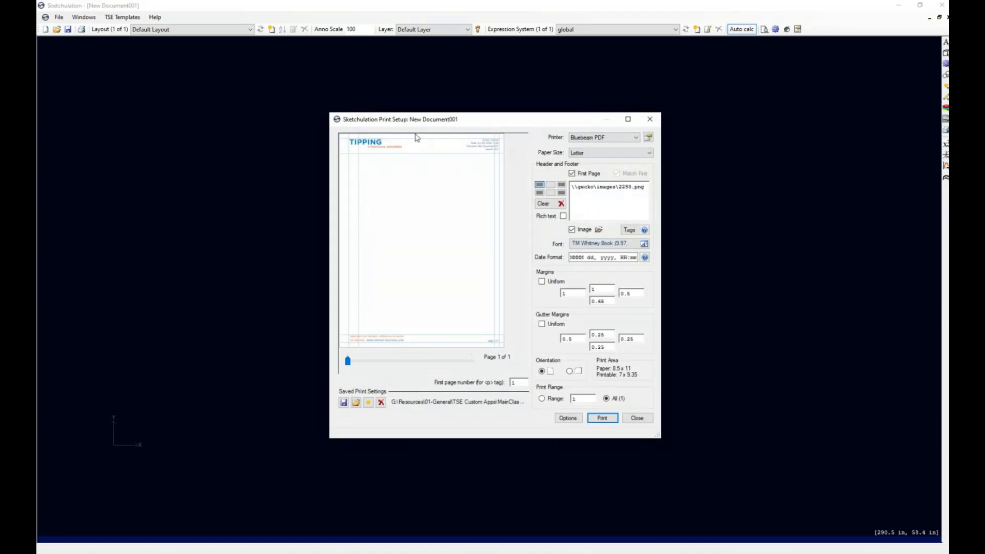
Enlarge the print setup window to examine the page preview with its header, footer and margins, and close it unchanged
double_click(447, 119)
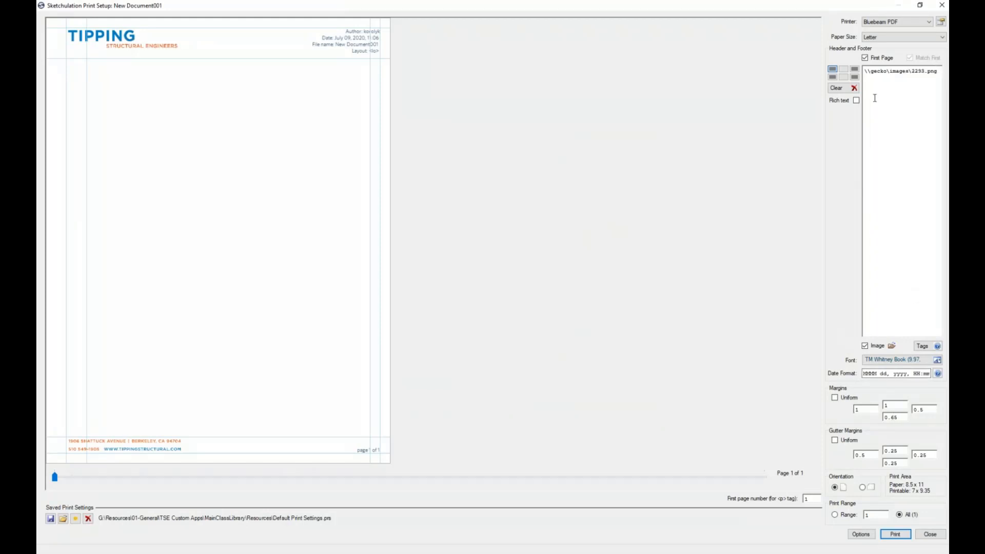
click(922, 6)
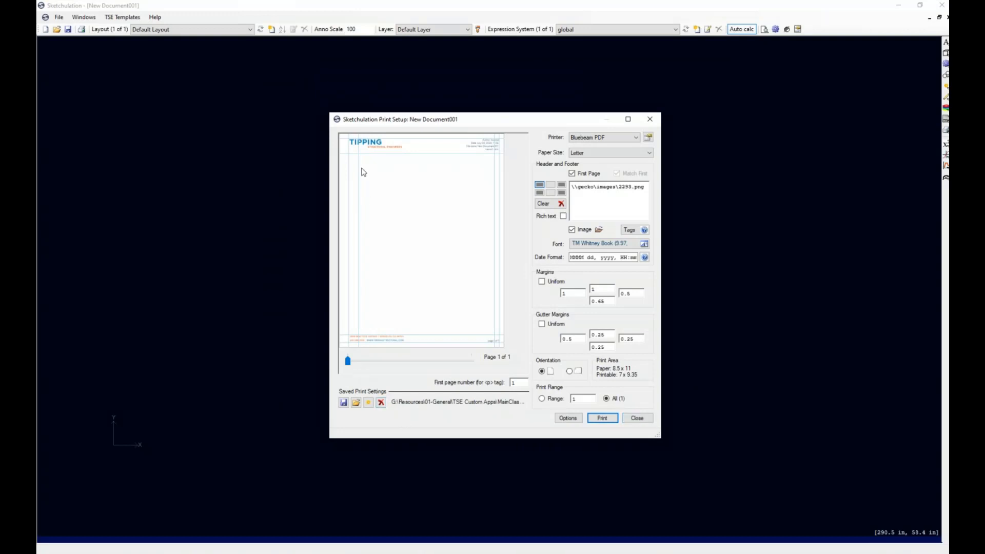
click(638, 418)
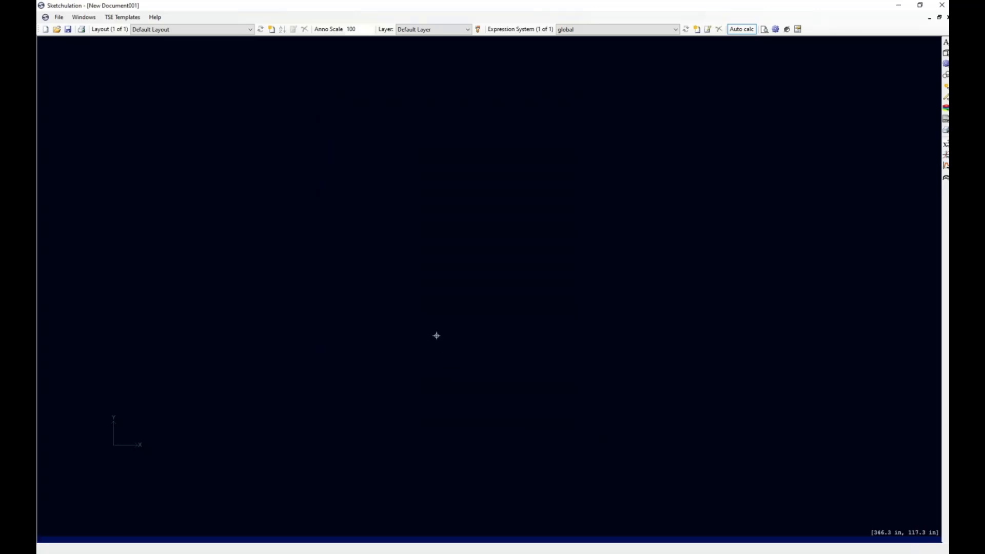
Place a page margin outline in the empty drawing with the Draw Page command
text(pa)
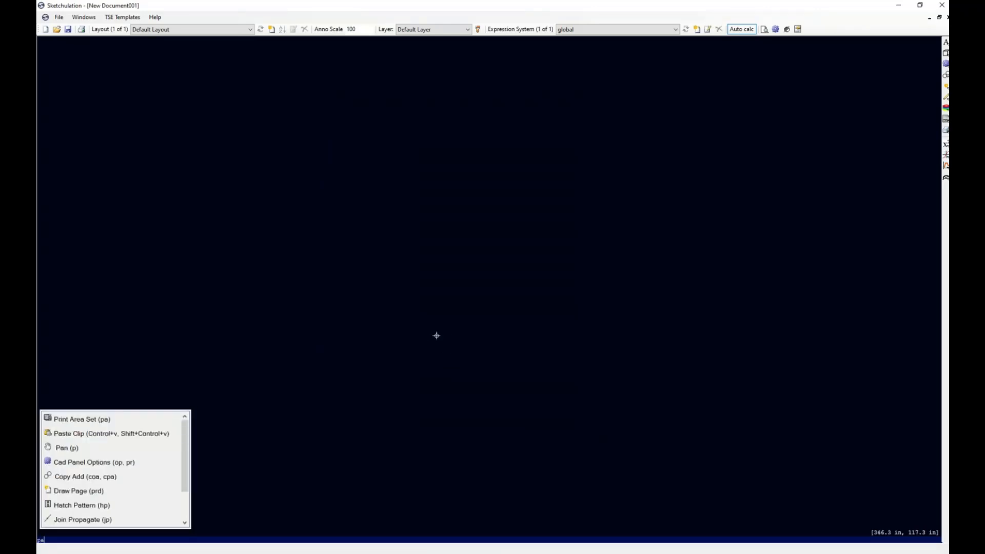
text(g)
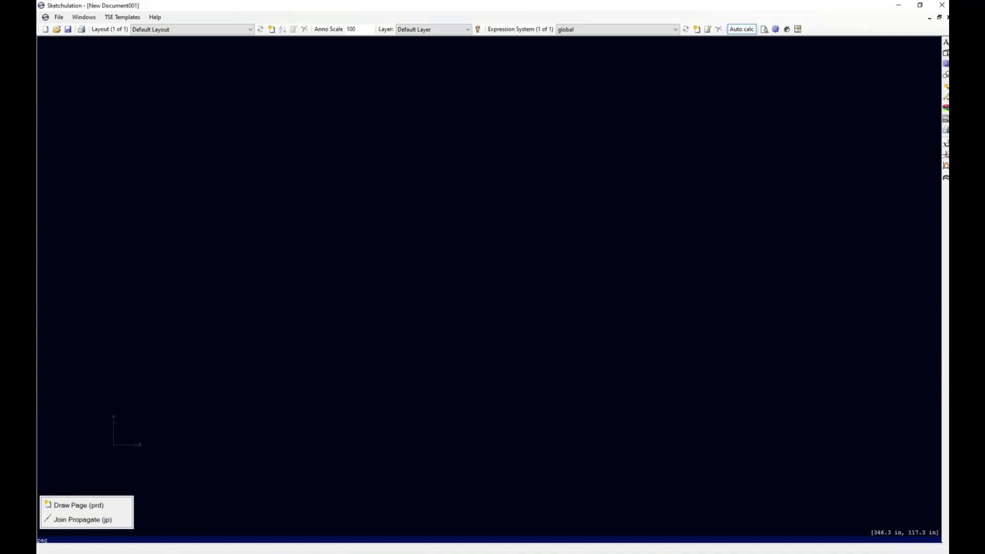
key(Return)
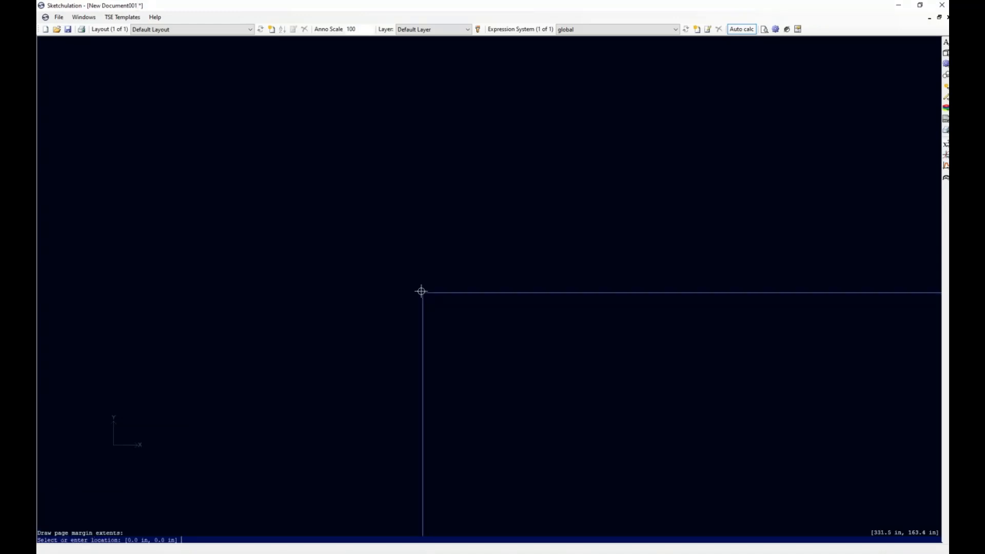
scroll(324, 169, down, 5)
middle_drag(324, 116, 326, 191)
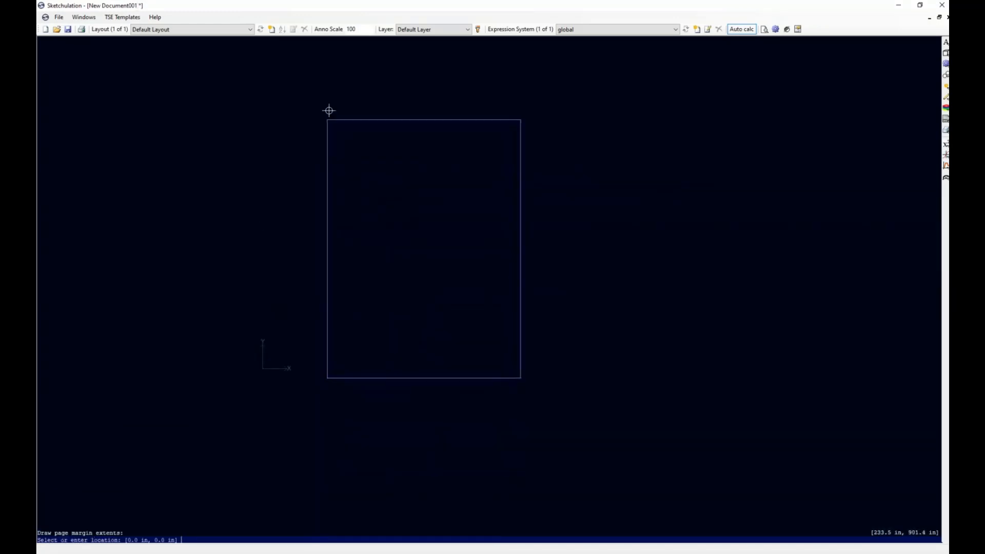
click(333, 95)
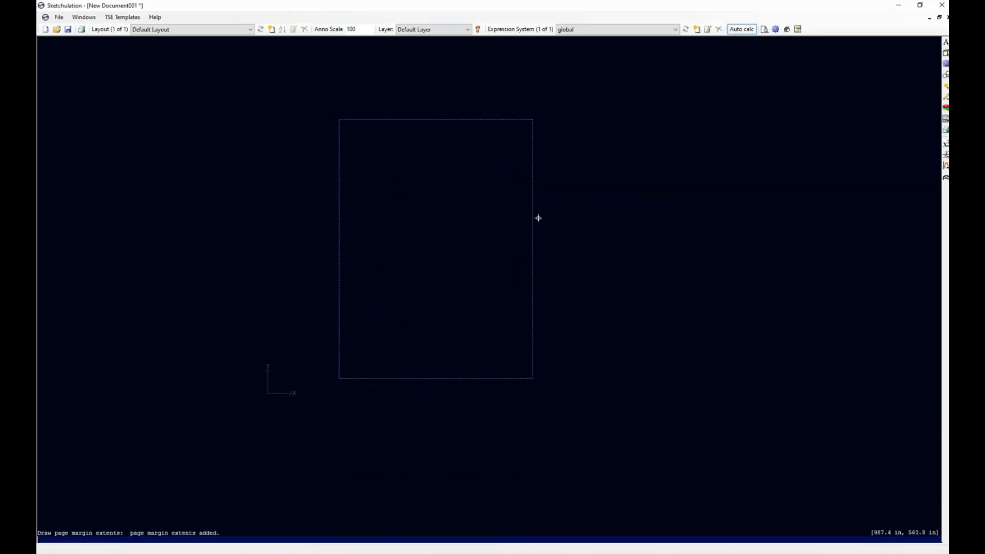
Draw a closed L-shaped building outline about 1,100 in wide, starting inside the page outline and extending beyond its right edge
scroll(404, 126, up, 2)
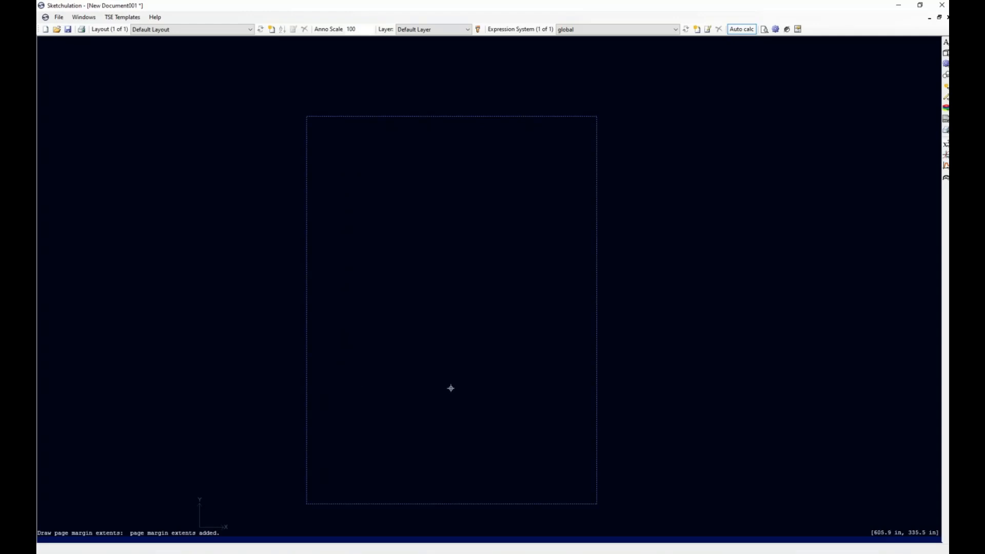
text(sh)
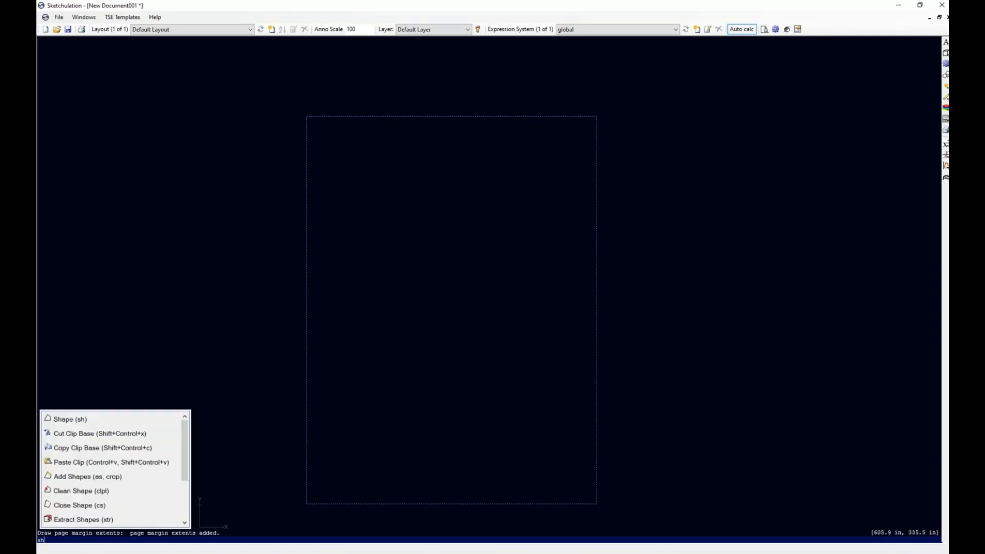
key(Return)
click(390, 391)
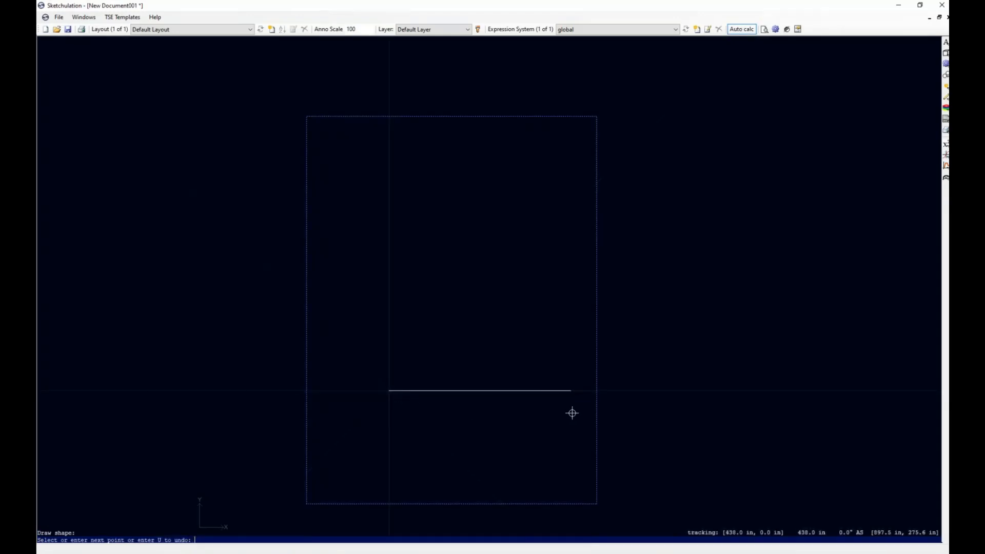
scroll(716, 375, down, 2)
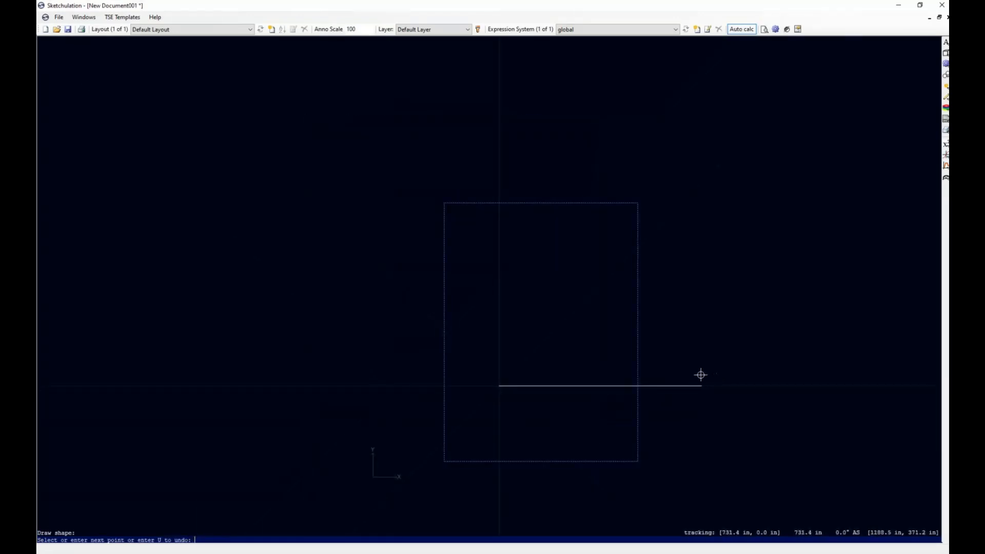
click(701, 385)
click(702, 221)
click(805, 220)
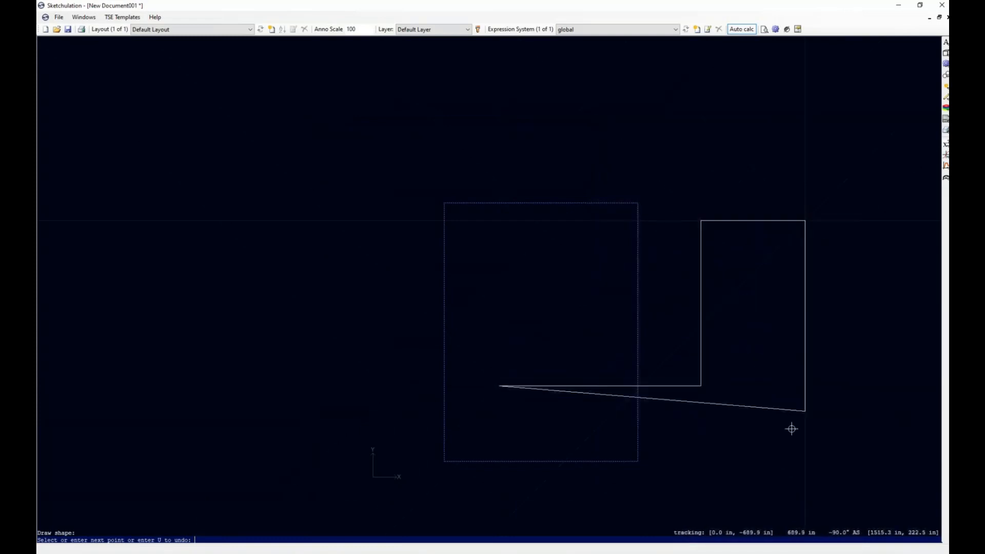
click(793, 452)
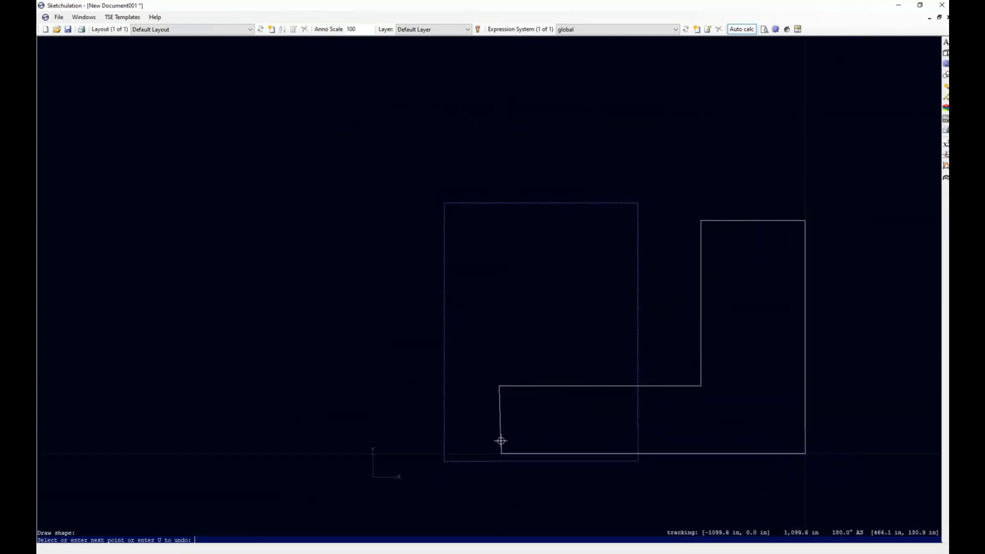
click(501, 443)
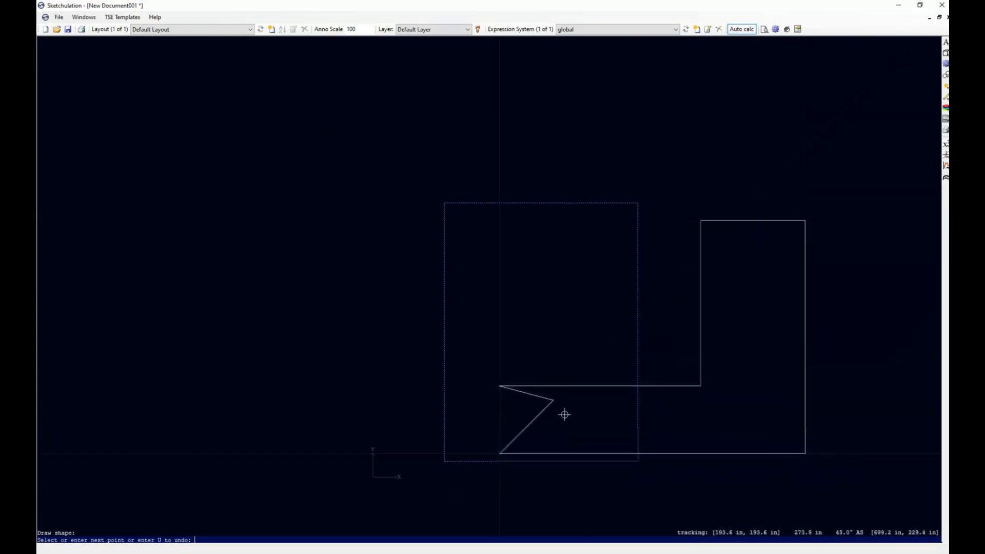
key(Return)
Insert the text "Building Plan" near the upper-left corner inside the page outline
scroll(674, 391, up, 2)
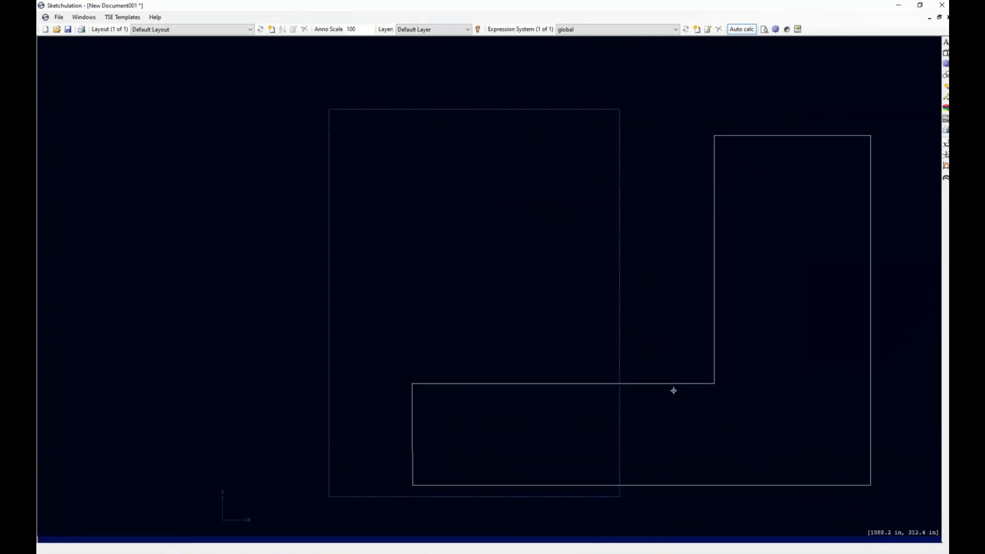
middle_drag(530, 155, 537, 187)
text(t)
key(Return)
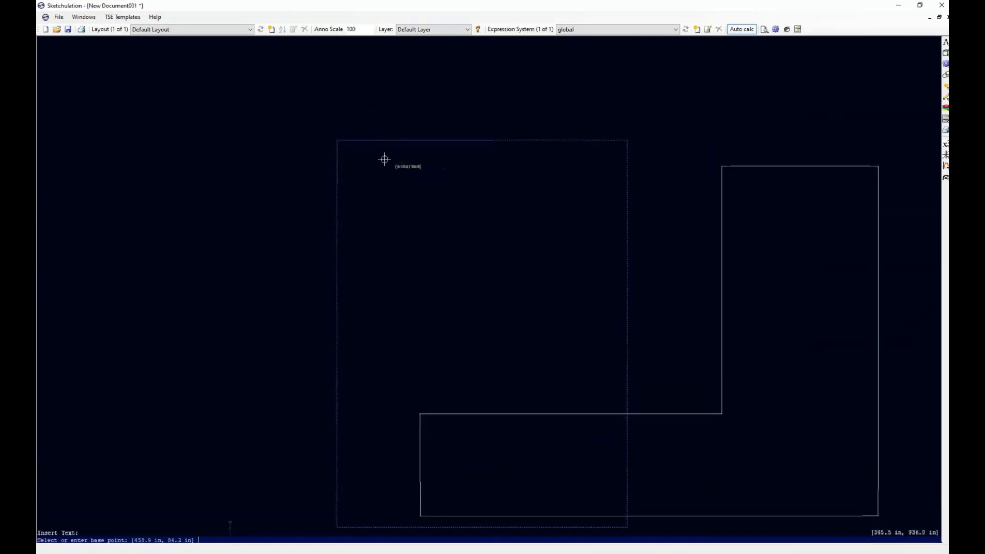
click(355, 154)
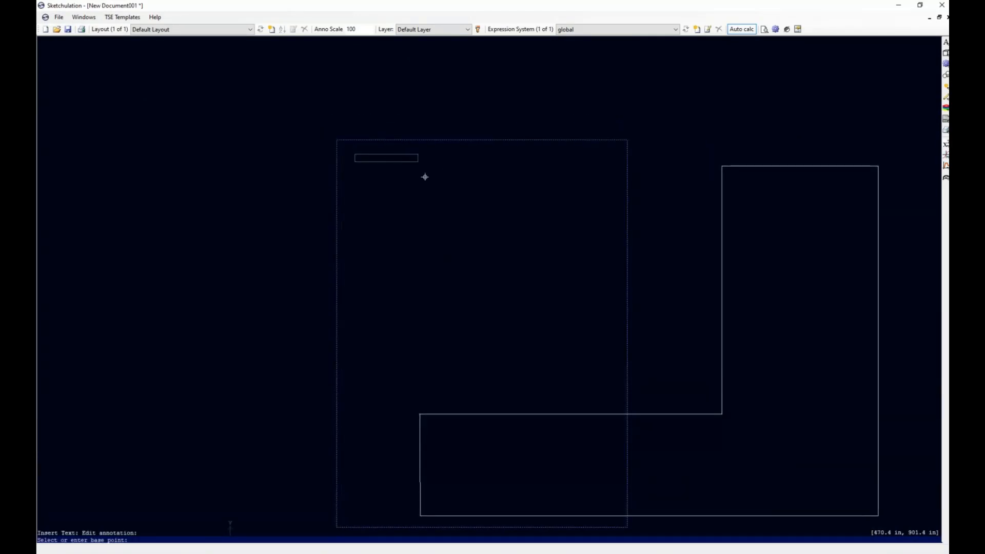
text(Building Plan)
click(425, 177)
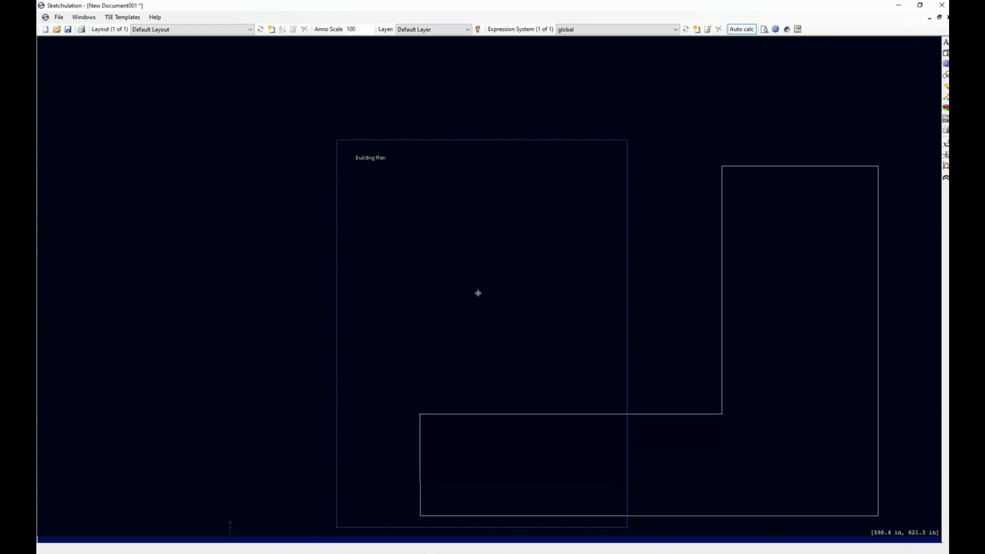
Select the L-shaped outline to examine its extent relative to the page margins and the title text, and clear the selection
middle_drag(638, 353, 593, 354)
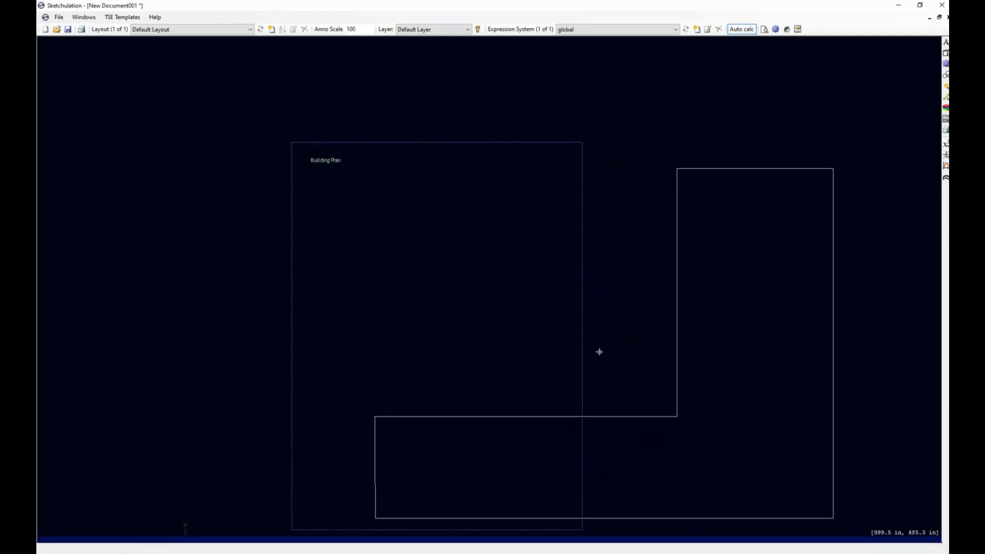
scroll(592, 336, down, 2)
click(649, 362)
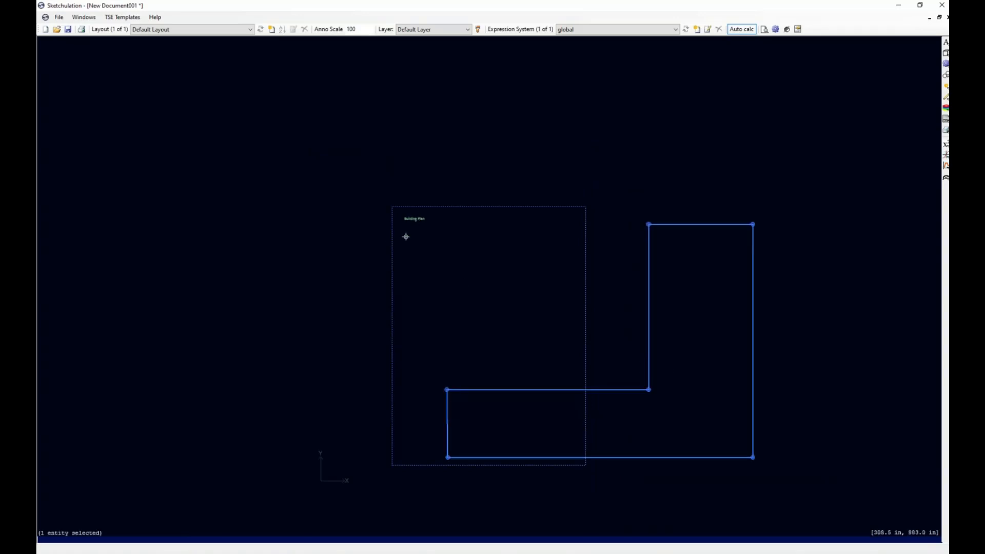
key(Escape)
scroll(479, 248, up, 1)
middle_drag(565, 288, 538, 229)
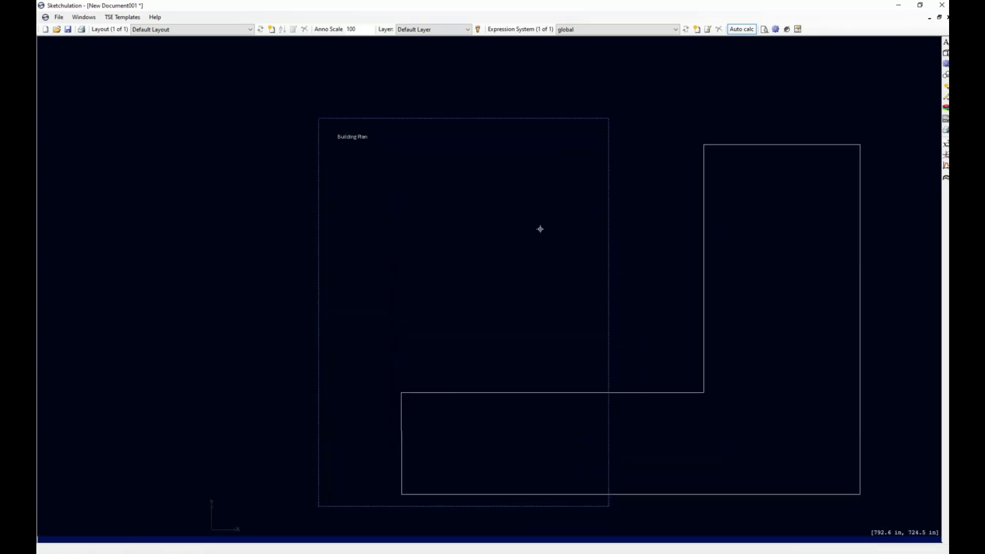
Set the annotation scale of the default layout to 200
scroll(598, 308, down, 1)
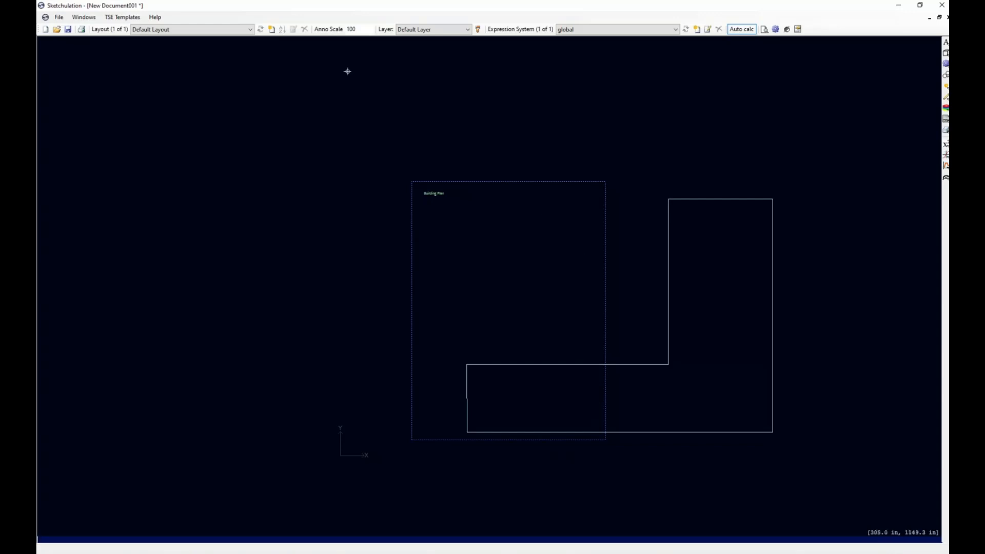
double_click(360, 29)
text(20)
key(Return)
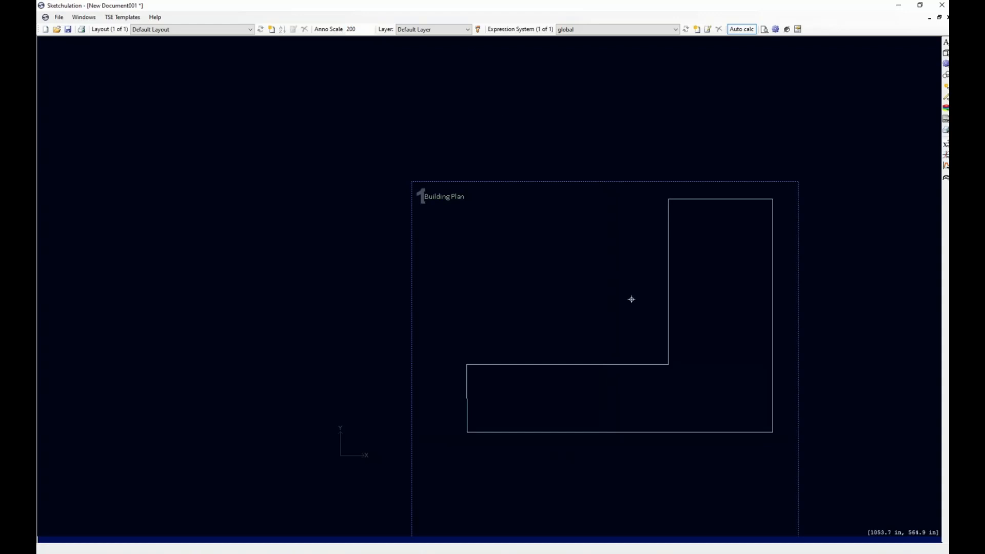
Examine how the building outline fits within the rescaled page margins, selecting the outline and clearing the selection
middle_drag(631, 299, 604, 160)
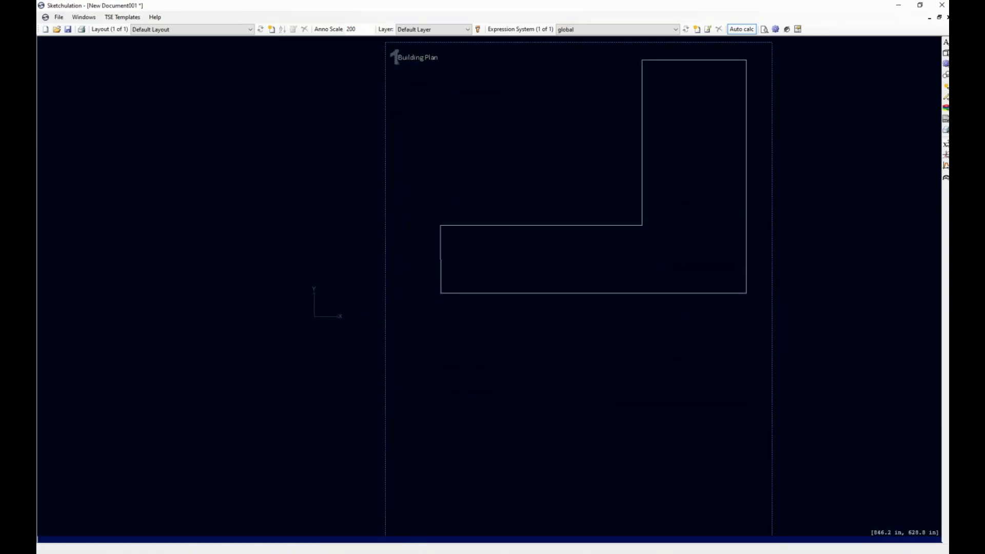
middle_drag(545, 146, 510, 231)
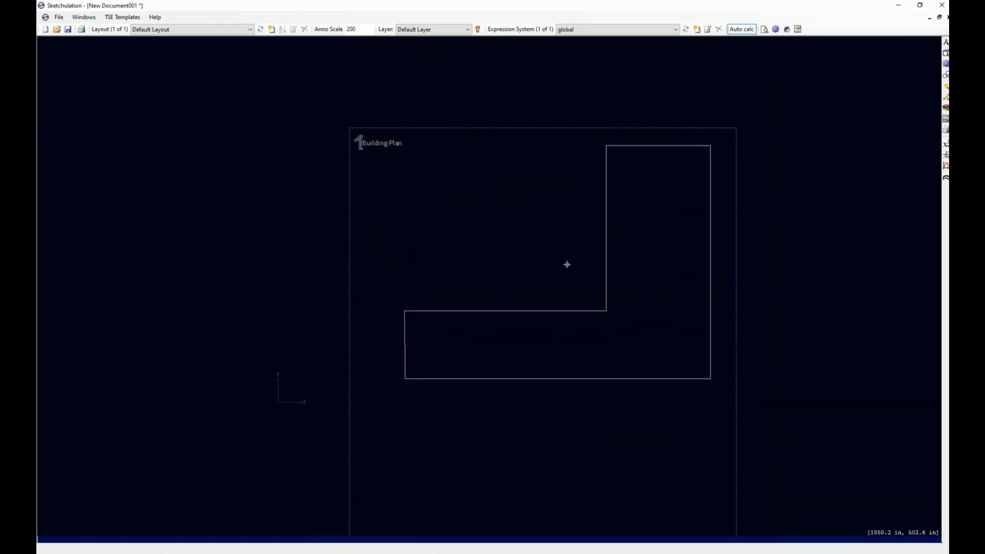
scroll(569, 259, down, 3)
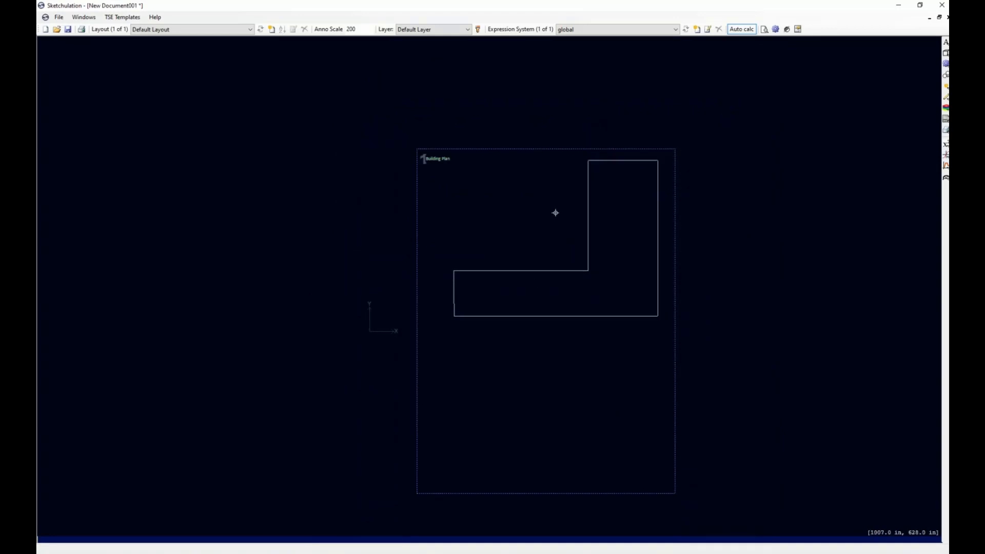
scroll(547, 251, up, 3)
click(546, 280)
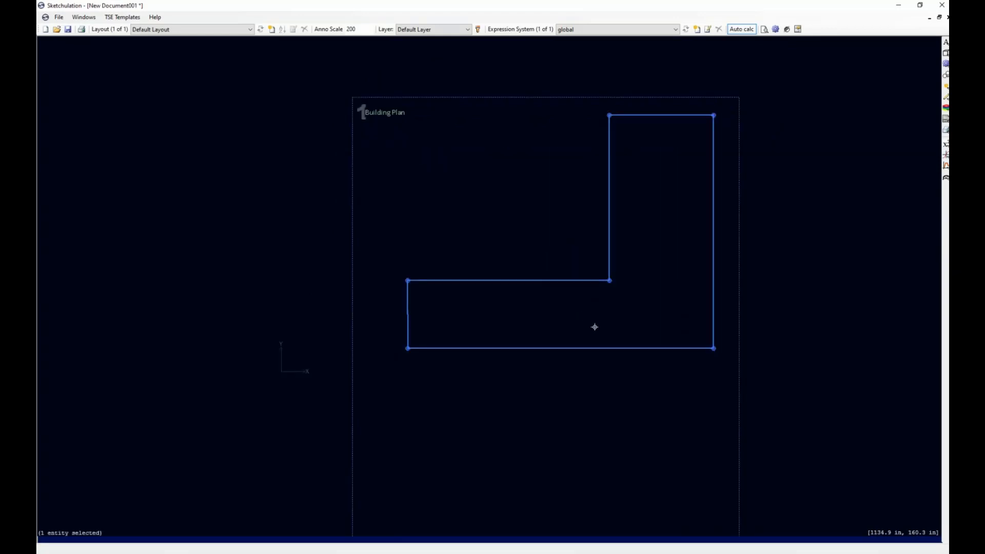
middle_drag(649, 299, 642, 322)
key(Escape)
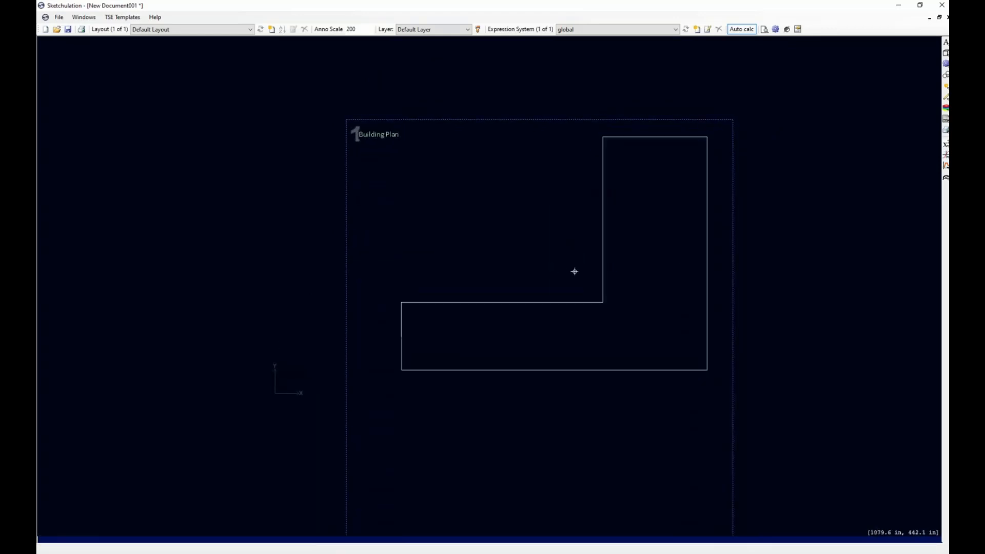
Dimension the full length of the L-shaped outline's bottom edge, placing the dimension line just below it
text(d)
key(Return)
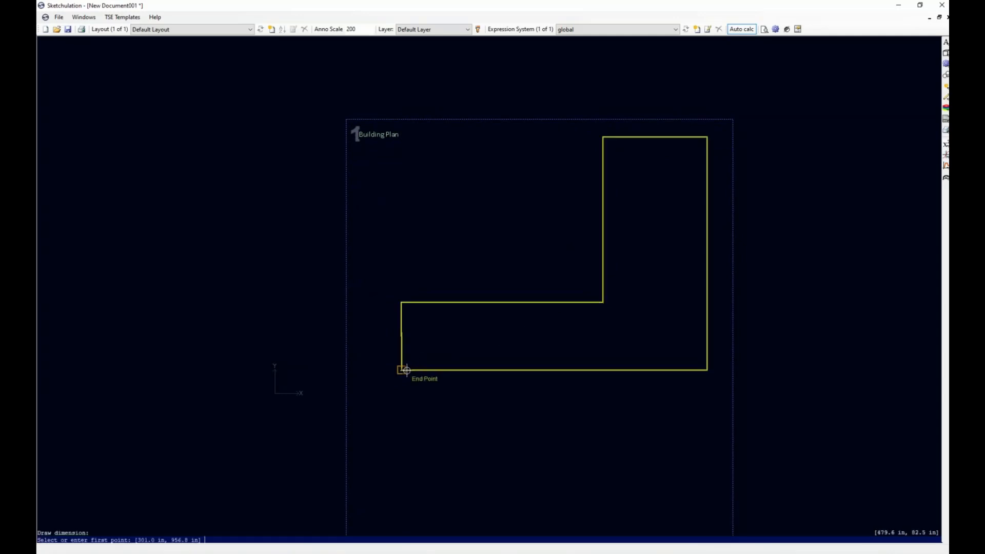
click(402, 368)
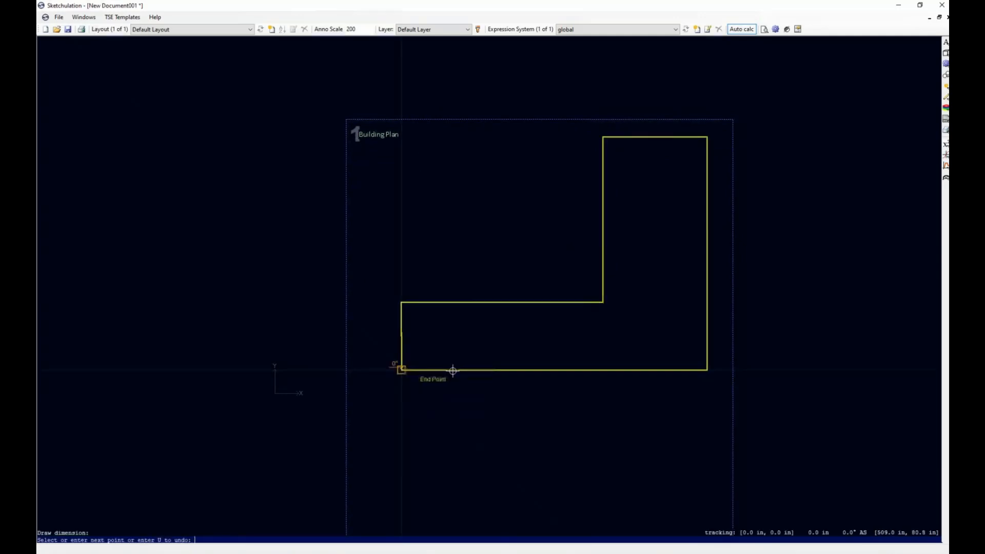
click(708, 369)
click(697, 389)
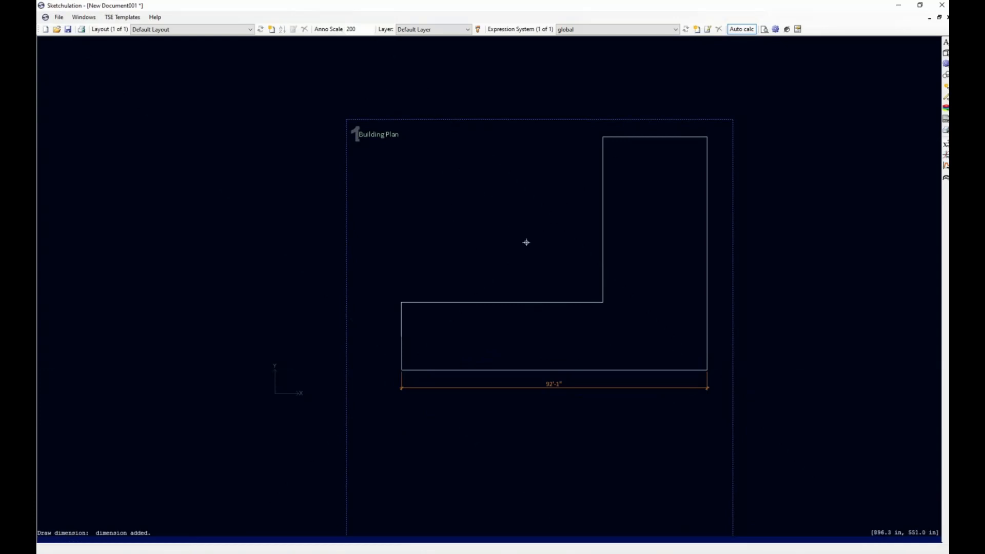
Examine the bottom-edge dimension within the page and select the "Building Plan" title to compare the annotation sizes
mouse_move(537, 245)
middle_down()
mouse_move(486, 152)
mouse_move(499, 174)
middle_up()
scroll(504, 207, down, 2)
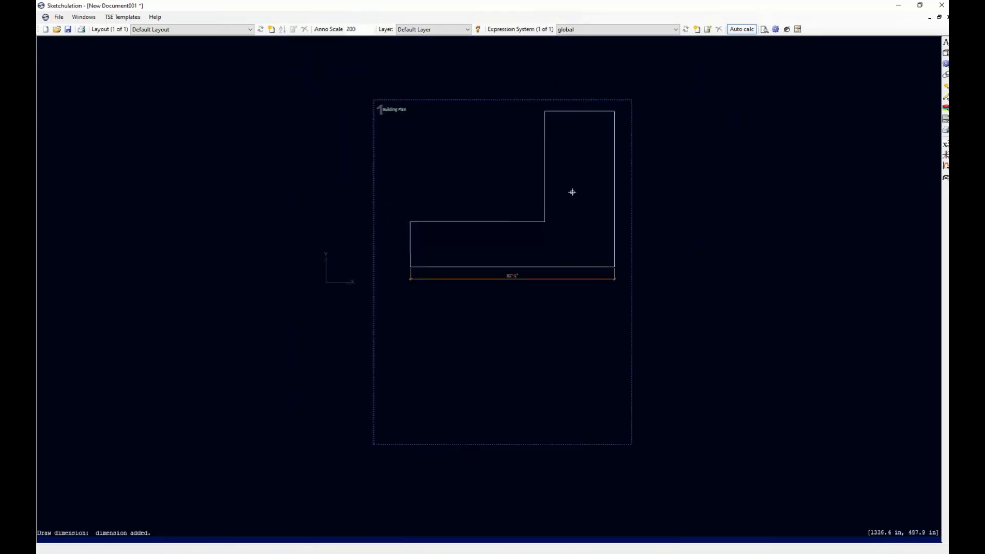
middle_drag(515, 266, 514, 273)
scroll(514, 273, up, 1)
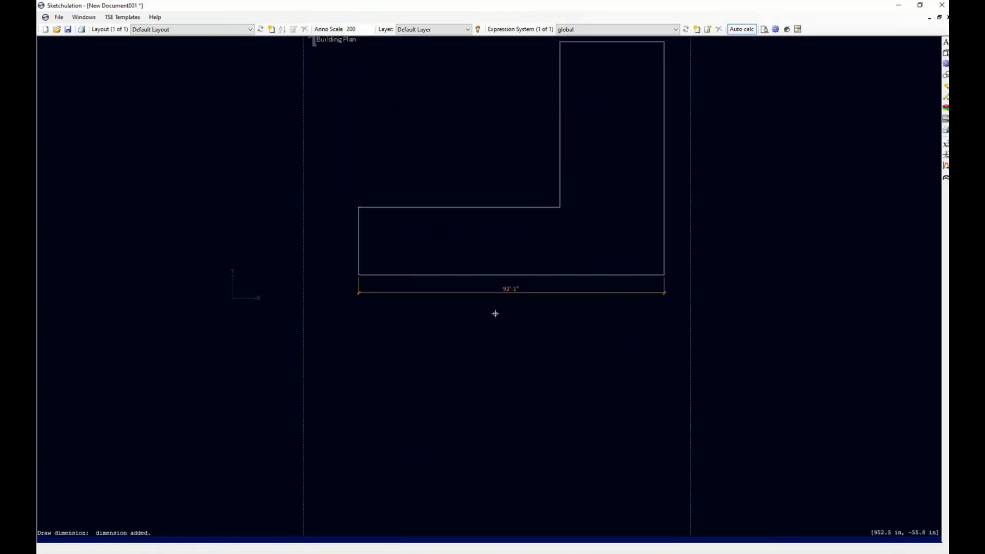
middle_drag(518, 223, 504, 269)
click(322, 86)
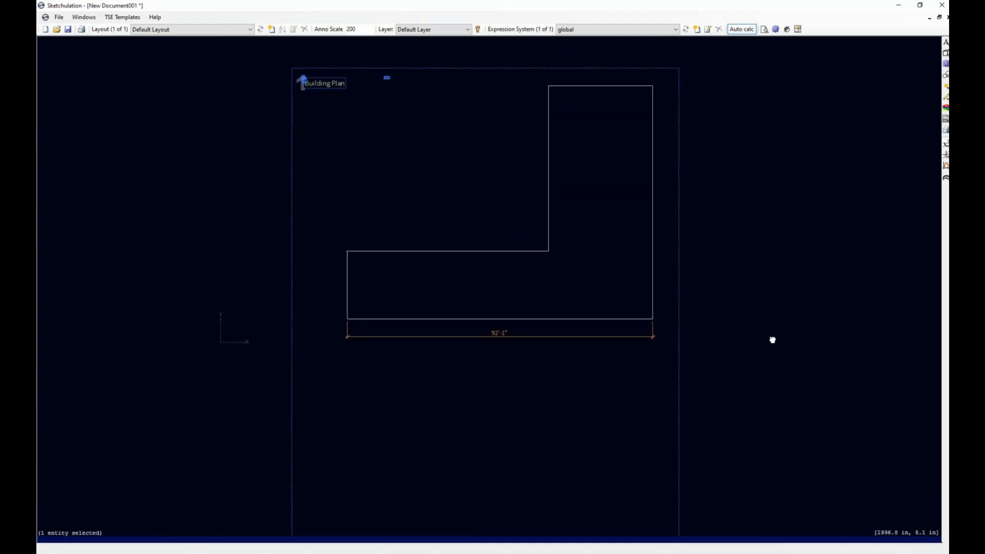
Copy the page outline and its "Building Plan" title so that the copy adjoins the right edge of the first page
scroll(760, 359, down, 1)
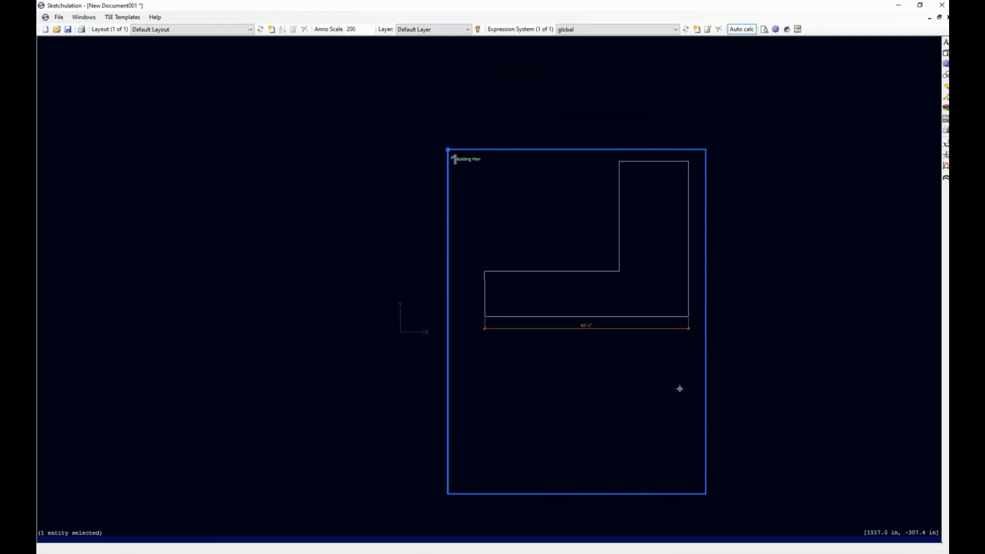
text(co)
key(Return)
key(Escape)
drag(471, 133, 456, 165)
text(co)
key(Return)
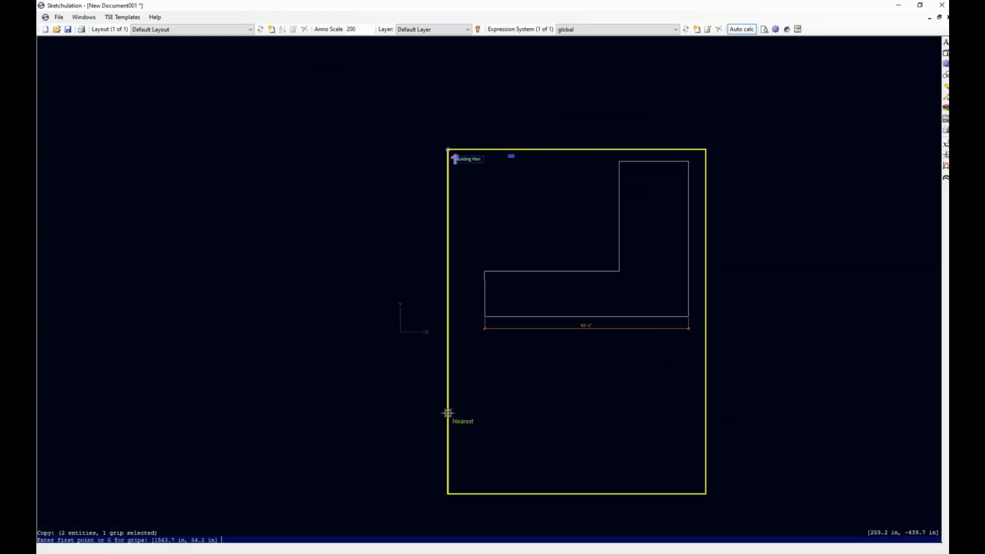
click(448, 413)
click(706, 414)
middle_drag(734, 409, 609, 369)
key(Escape)
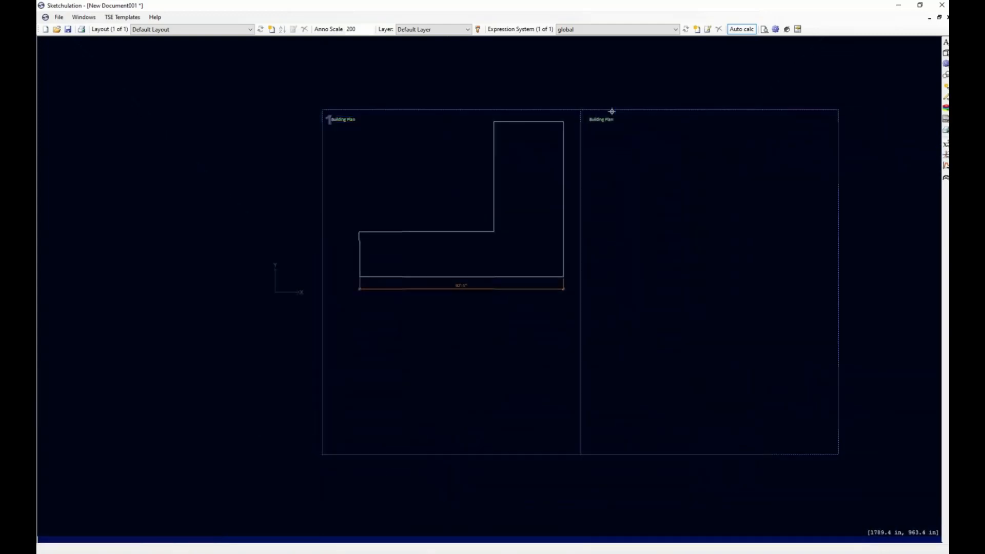
Copy the second page outline with its title by its upper-left grip to directly below the second page
click(612, 111)
click(581, 109)
middle_drag(596, 279, 616, 176)
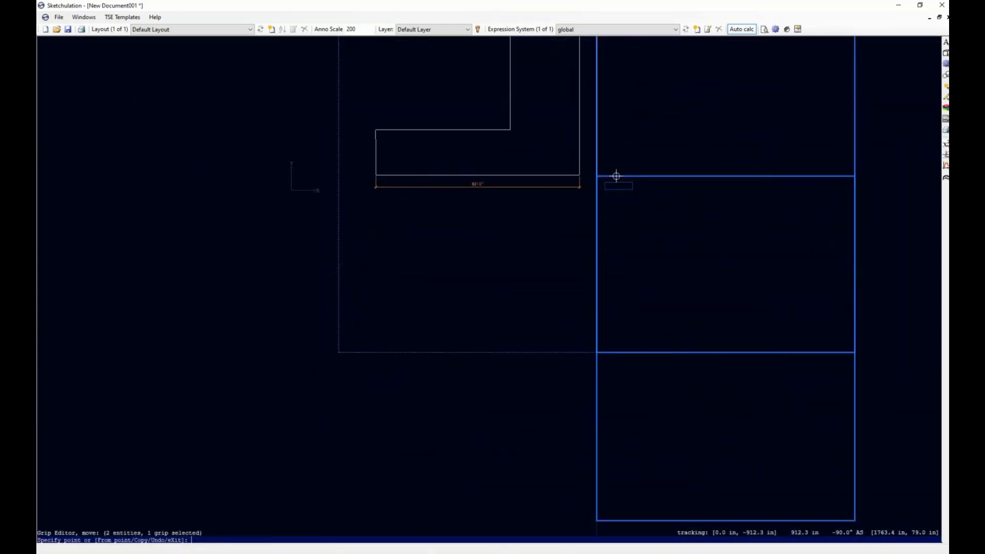
click(597, 352)
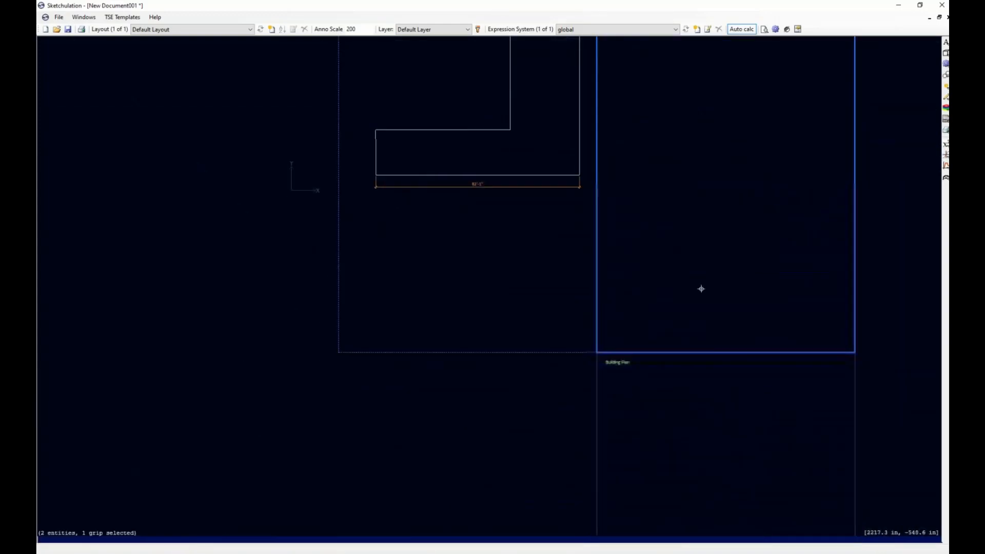
key(Escape)
scroll(706, 281, down, 2)
middle_drag(718, 280, 672, 254)
scroll(672, 255, up, 1)
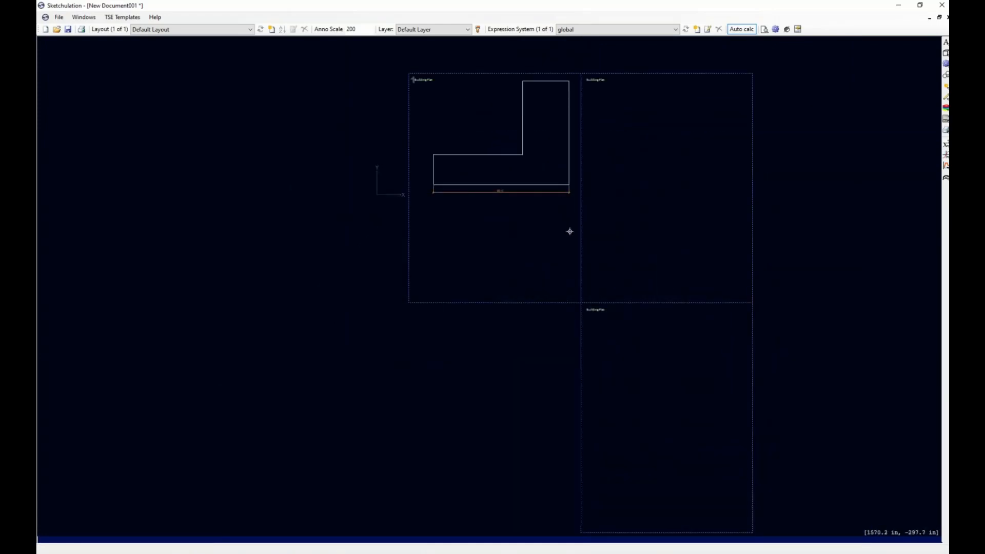
Set the print area from the third page's lower-right corner to the first page's upper-left corner
middle_drag(570, 232, 556, 282)
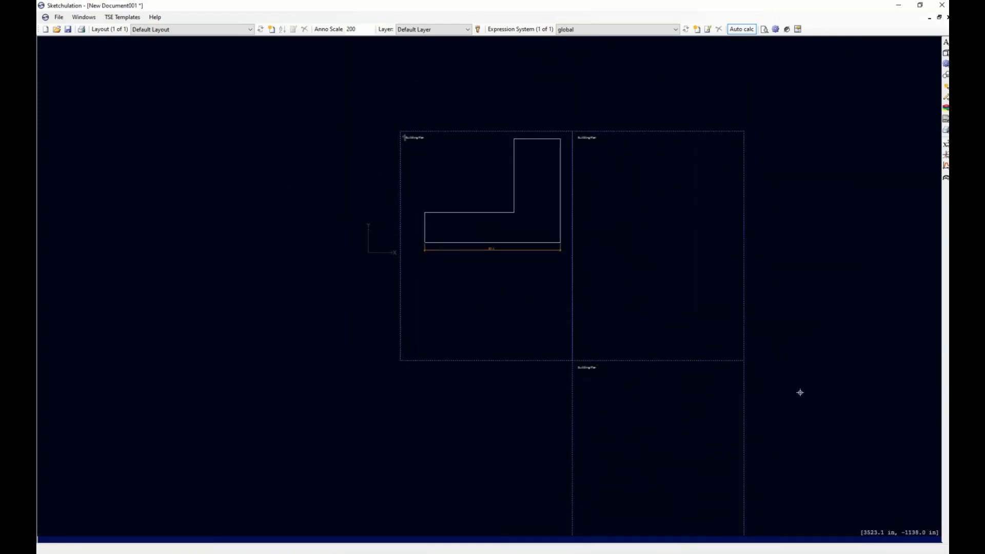
middle_drag(801, 392, 770, 354)
scroll(770, 354, down, 2)
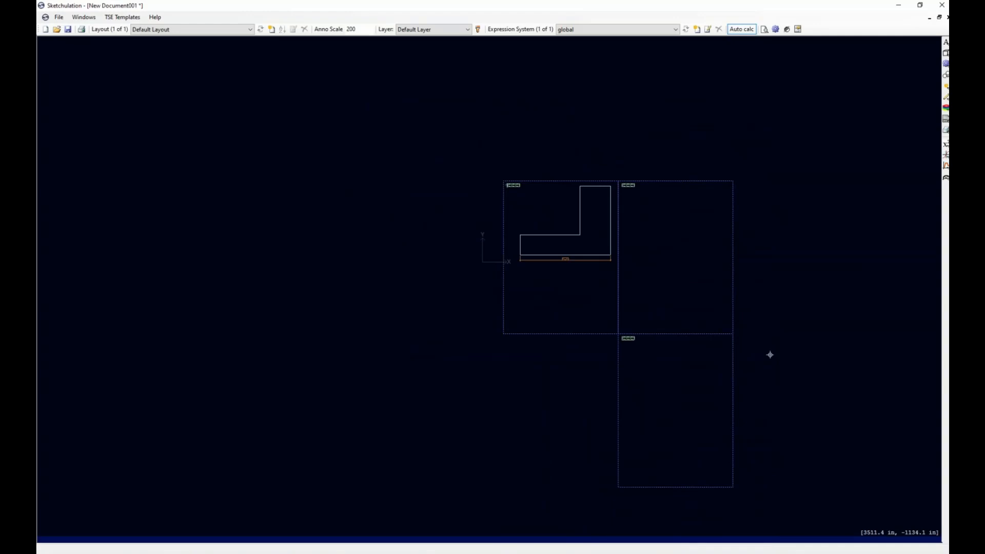
text(printa)
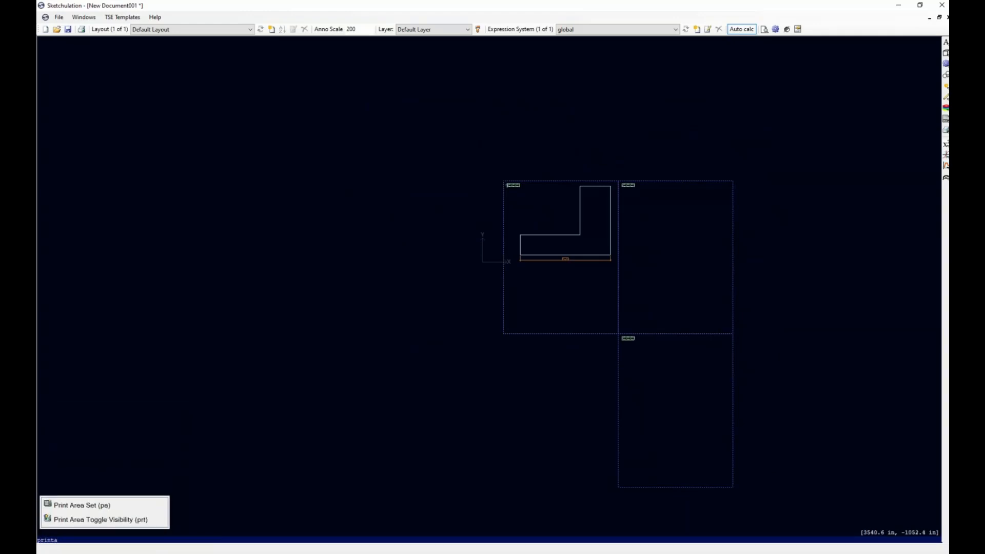
click(54, 505)
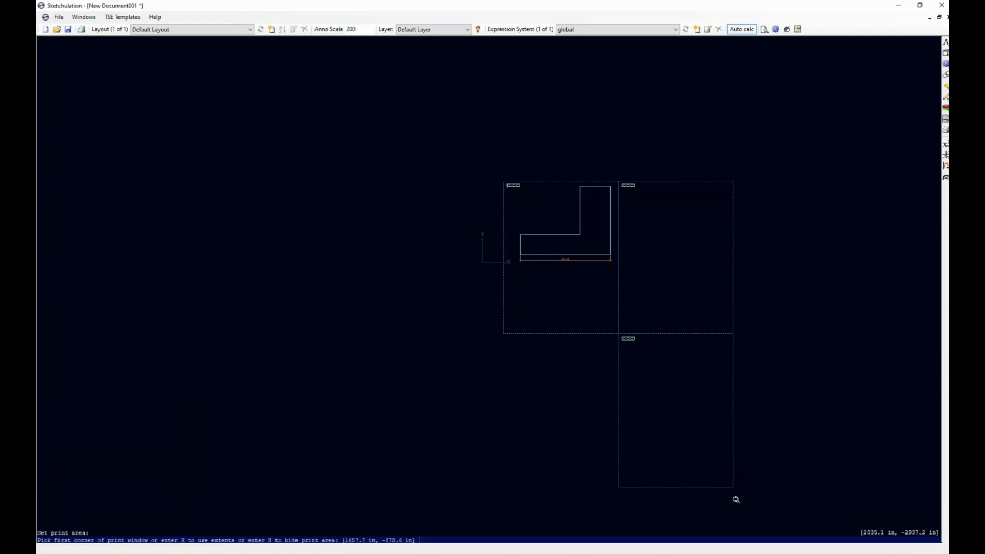
click(732, 487)
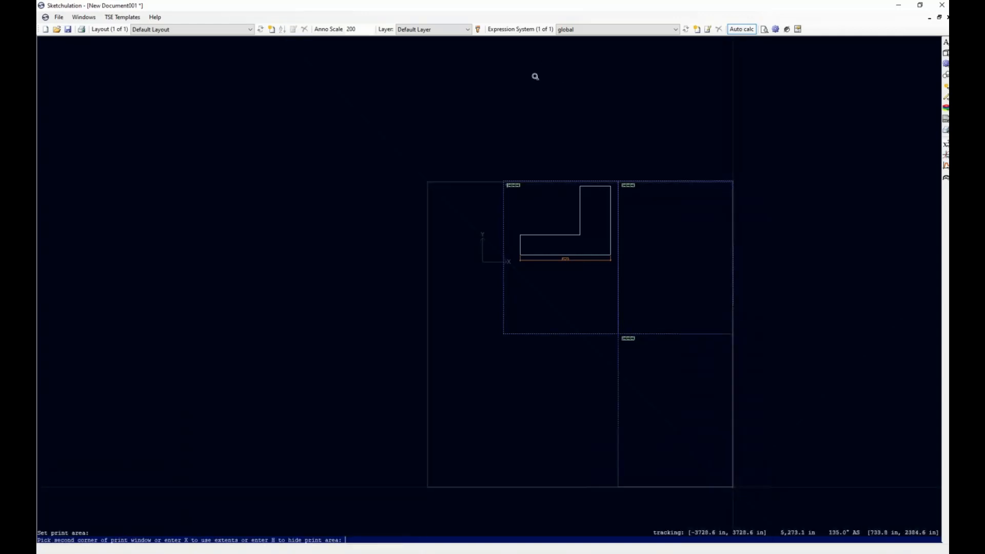
click(504, 181)
scroll(636, 376, up, 2)
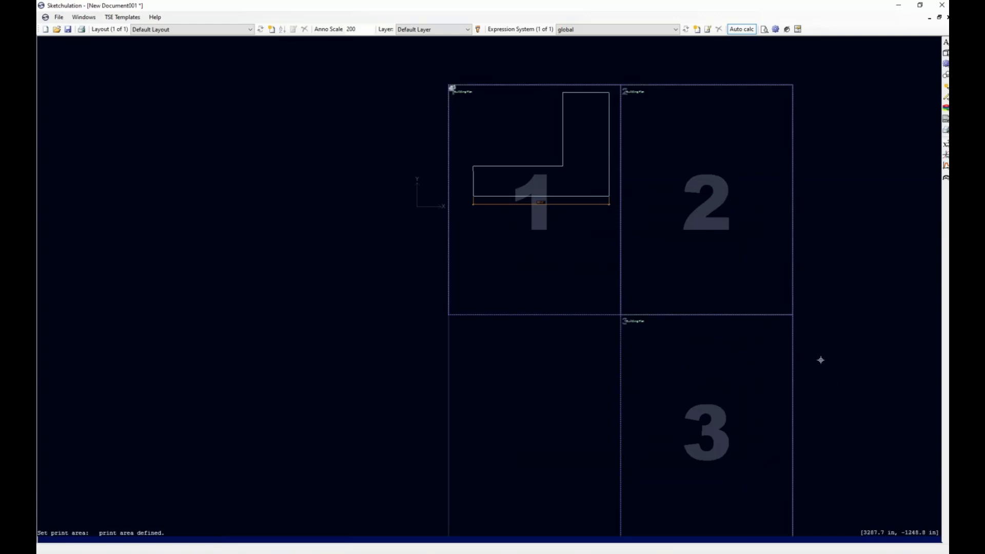
middle_drag(820, 359, 769, 340)
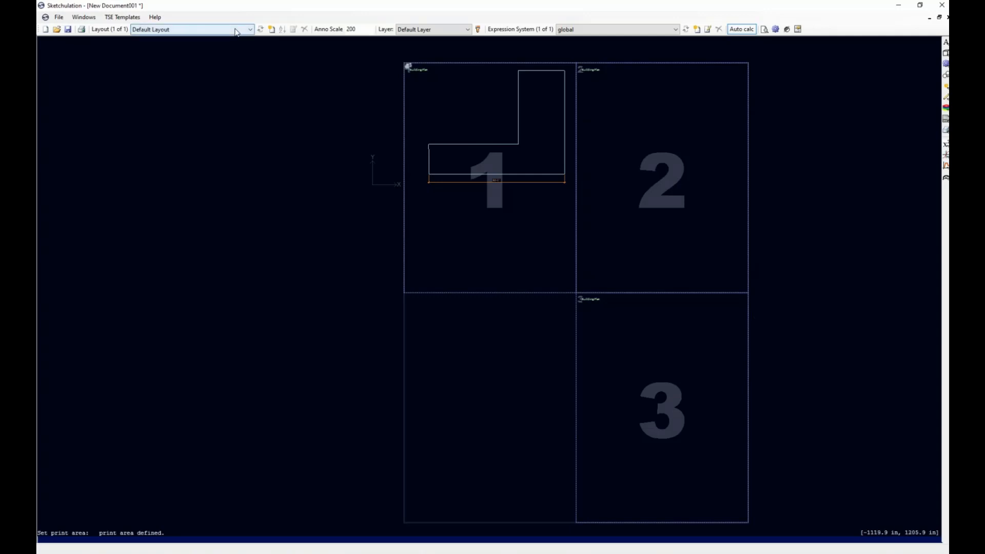
Create a new layout named scale24 and set its annotation scale to 24
scroll(507, 112, up, 1)
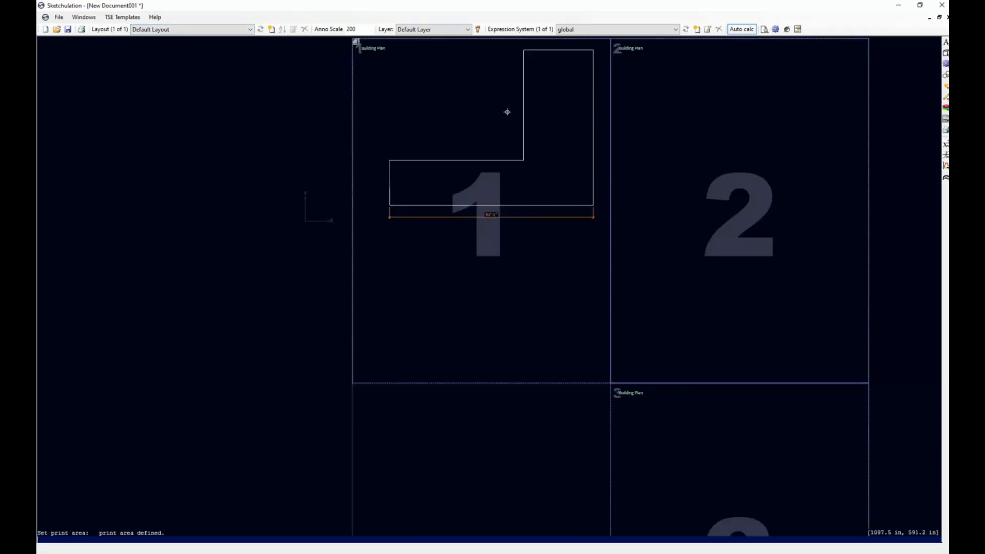
middle_drag(507, 112, 495, 158)
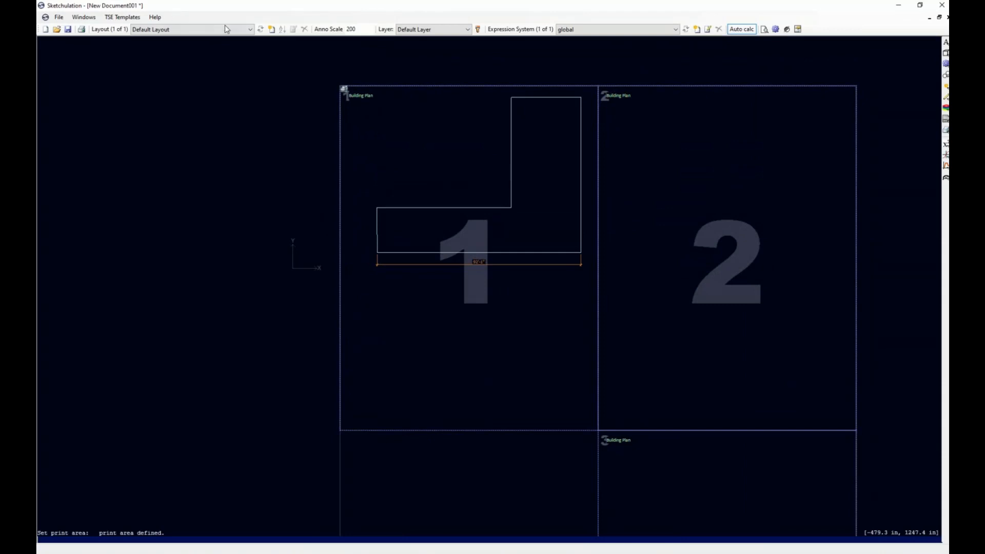
click(272, 29)
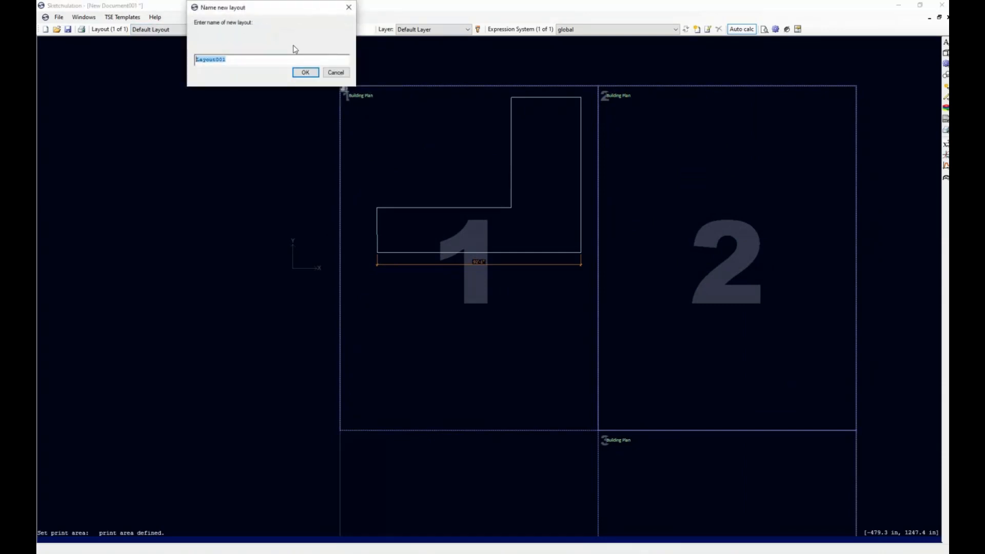
text(a)
text(cale24)
key(Return)
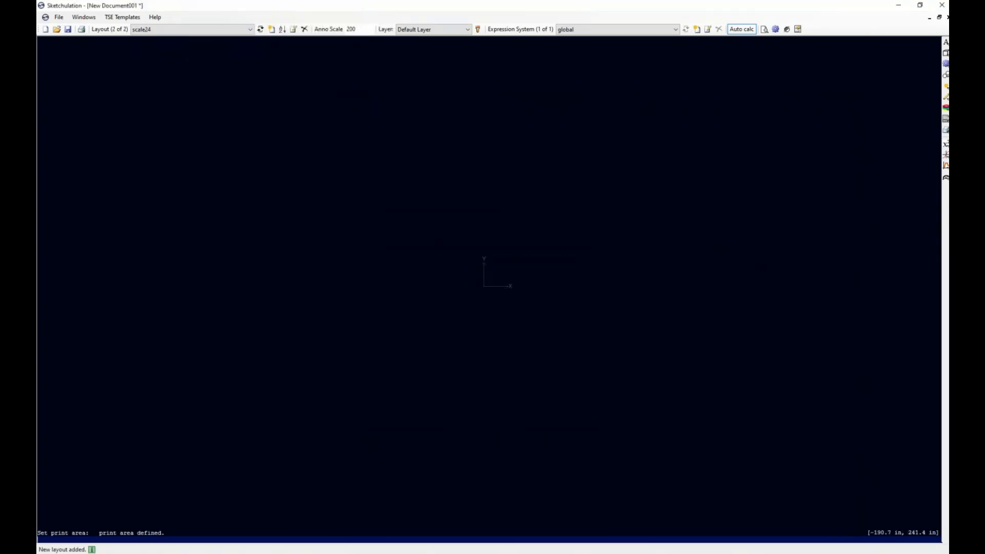
double_click(356, 29)
text(24)
key(Return)
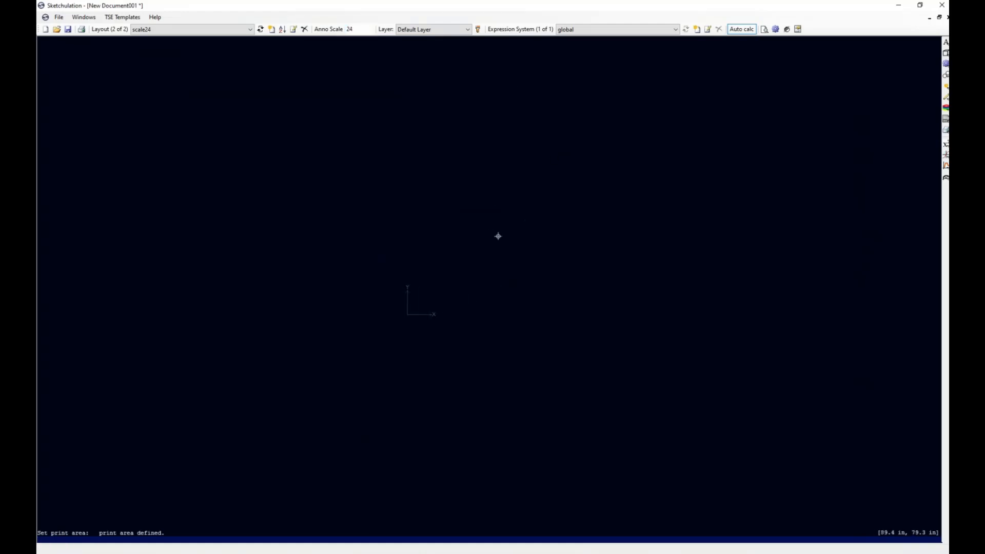
Draw a concrete beam cross-section 24 in wide and 36 in high to the upper right of the origin in the scale24 layout
text(conc)
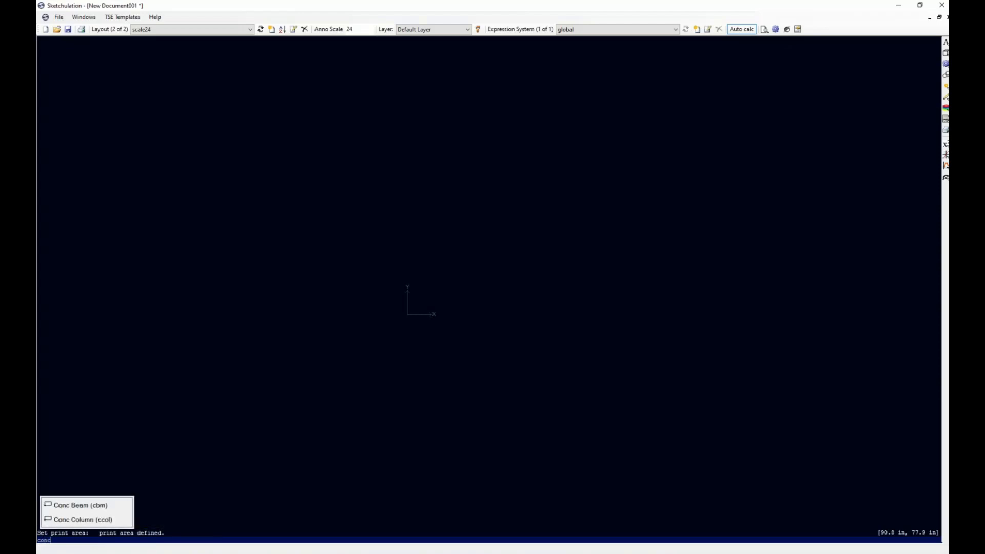
click(84, 506)
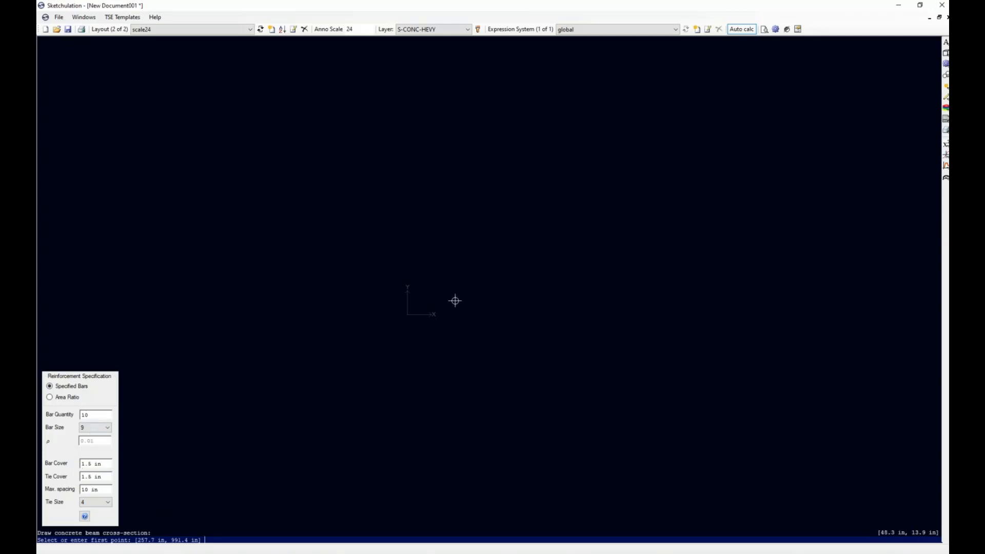
click(457, 295)
scroll(478, 267, up, 4)
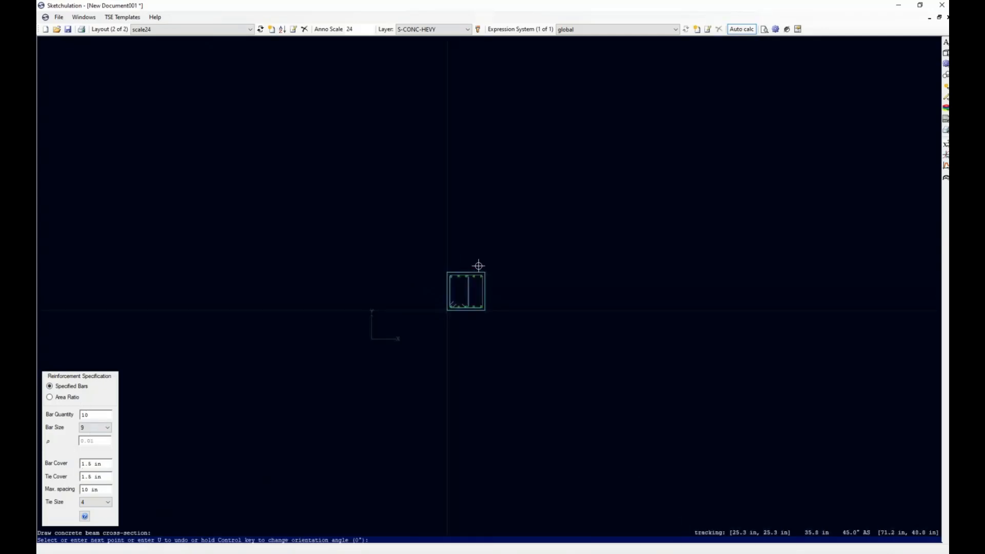
scroll(482, 255, up, 2)
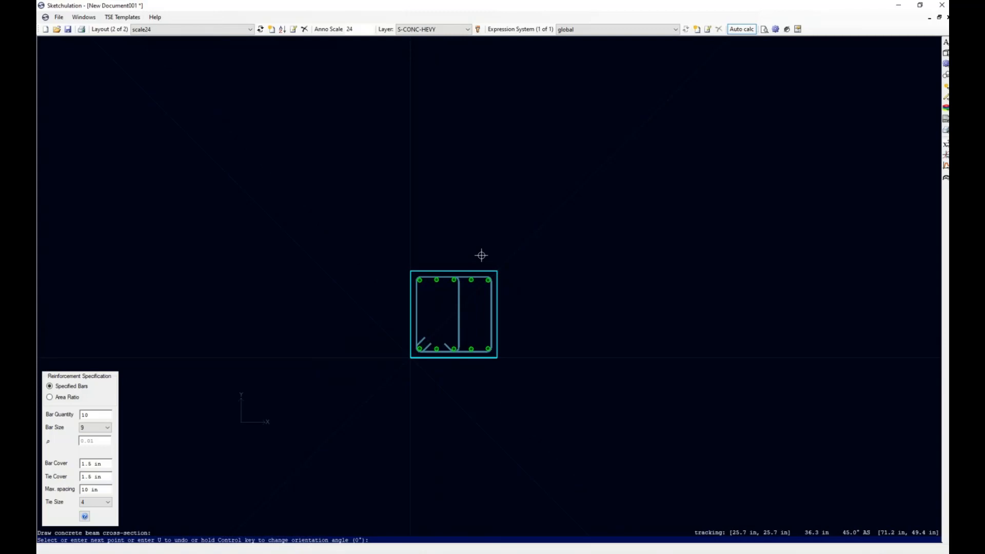
text(@24,36)
key(Return)
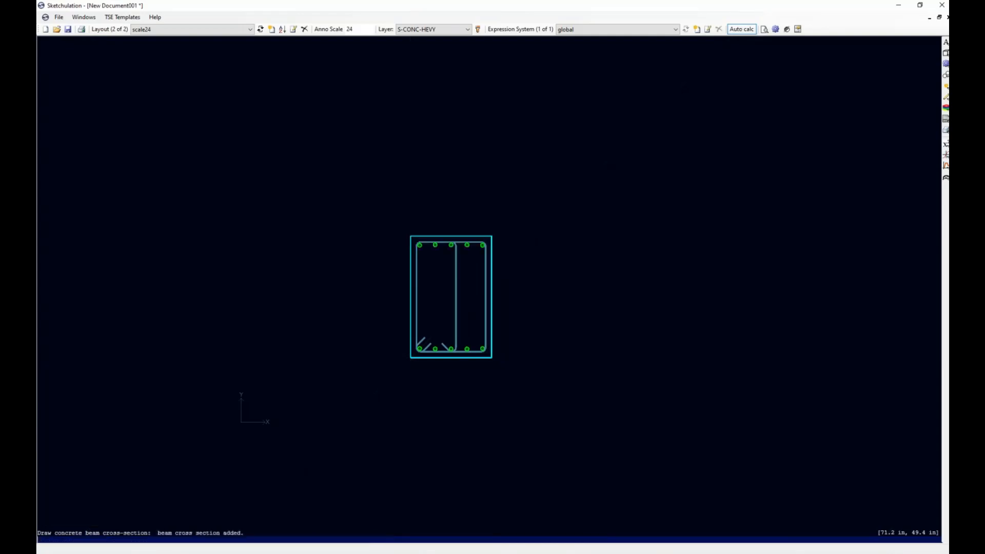
Draw a viewport enclosing the whole concrete beam section with a small margin on all sides
scroll(489, 273, up, 1)
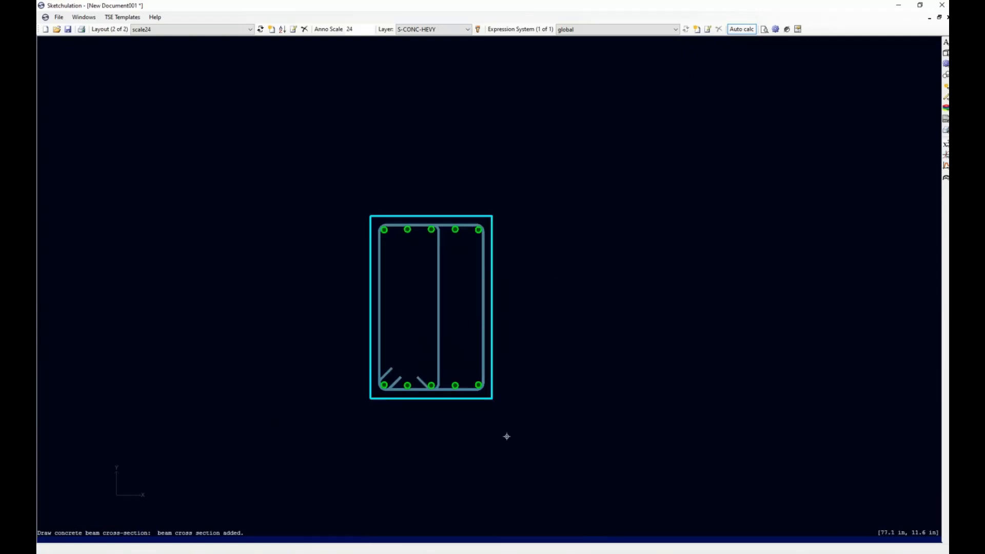
text(v)
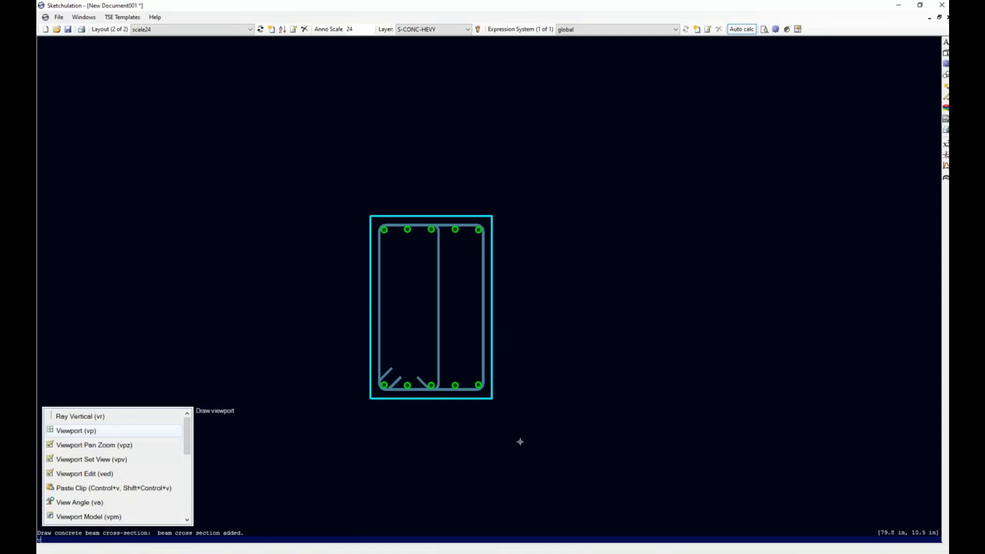
click(141, 432)
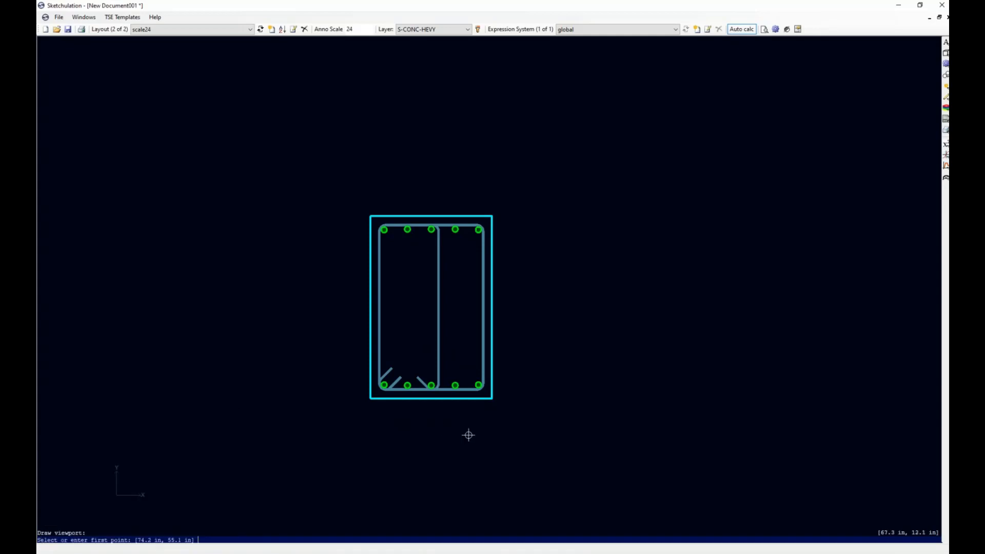
click(511, 412)
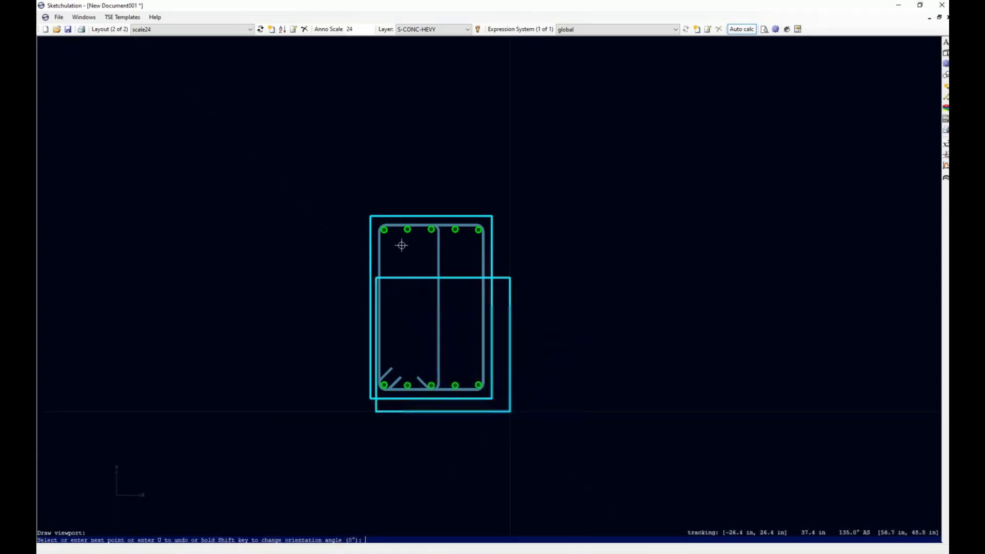
click(348, 198)
Move the viewport horizontally away to the right of the original beam section
click(384, 197)
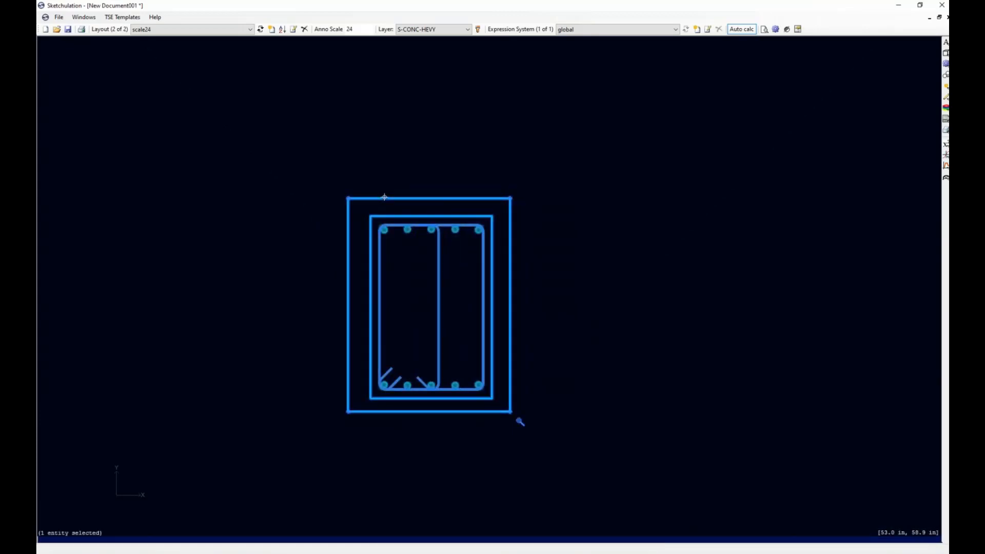
scroll(530, 251, down, 2)
text(m)
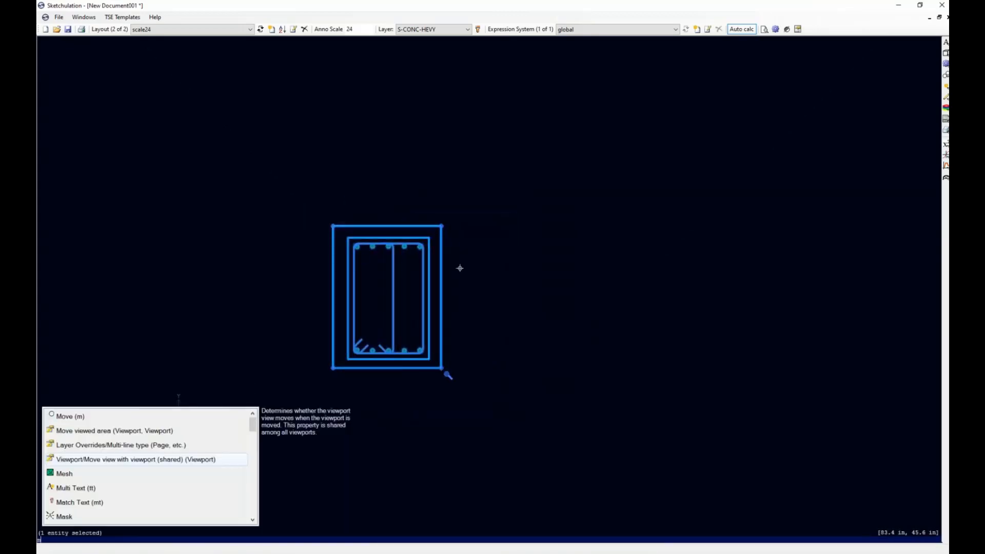
key(Return)
click(460, 268)
click(791, 276)
key(Escape)
middle_drag(802, 318, 709, 319)
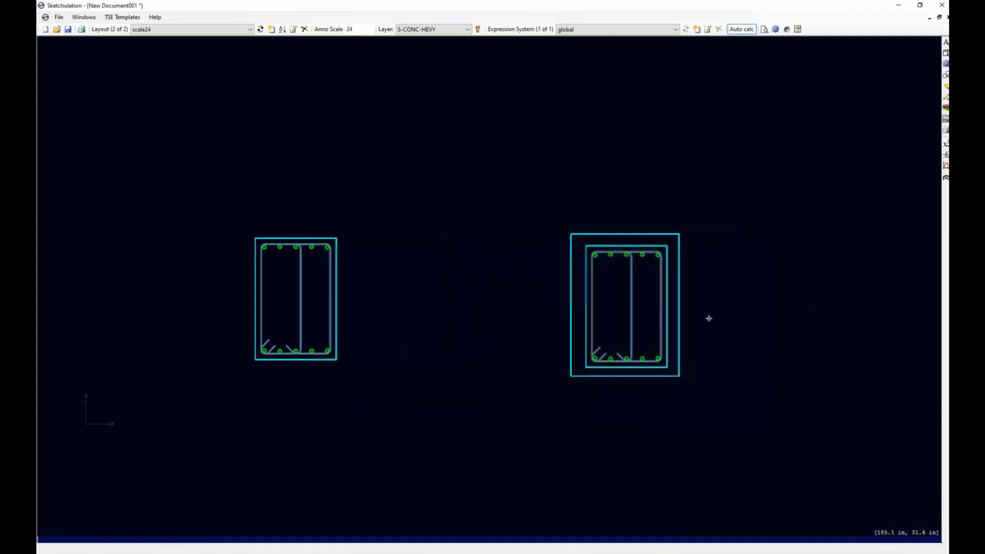
Draw a short test line inside the original beam section and erase it again
scroll(297, 286, up, 2)
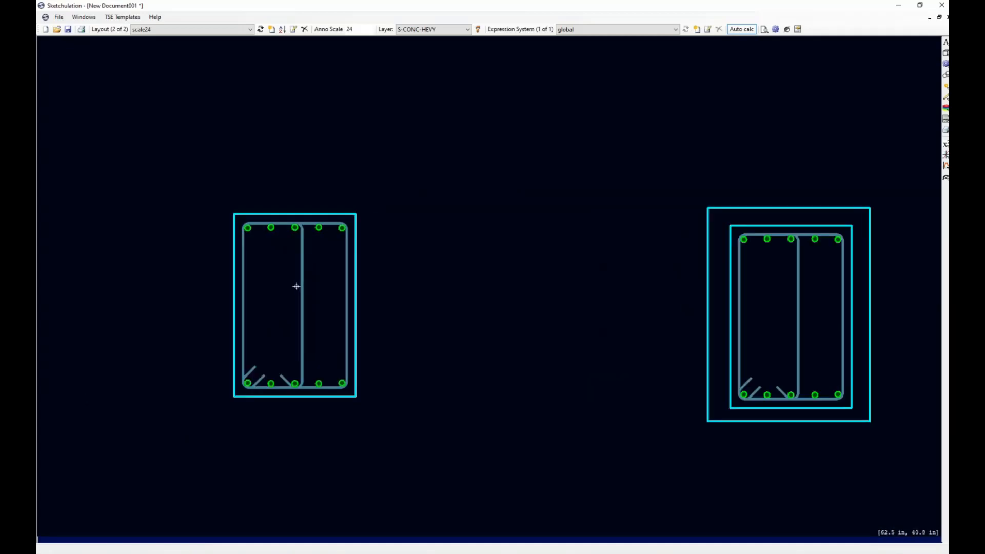
text(l)
key(Return)
click(268, 286)
click(284, 300)
click(272, 295)
key(Delete)
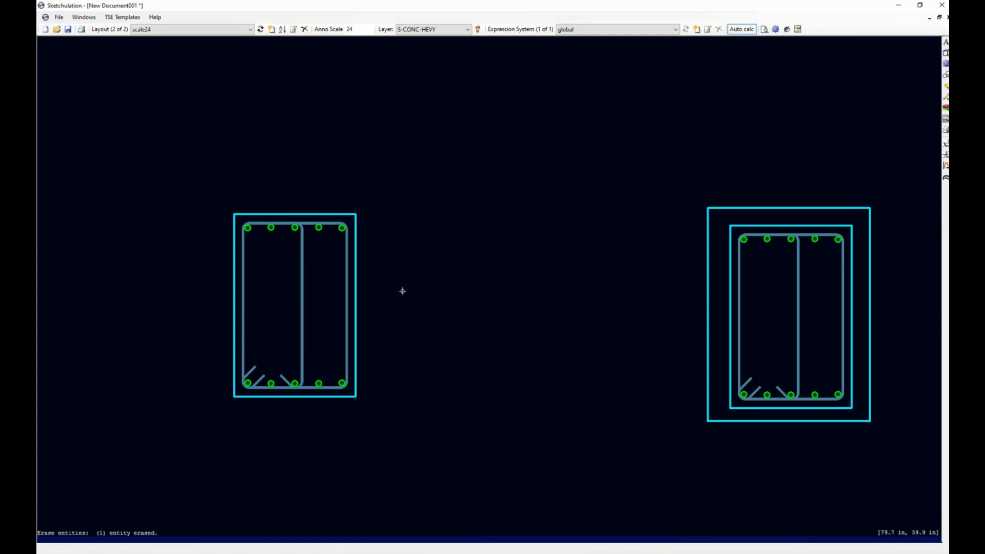
Set the beam viewport's Draw outline property to No
middle_drag(520, 308, 319, 312)
click(669, 339)
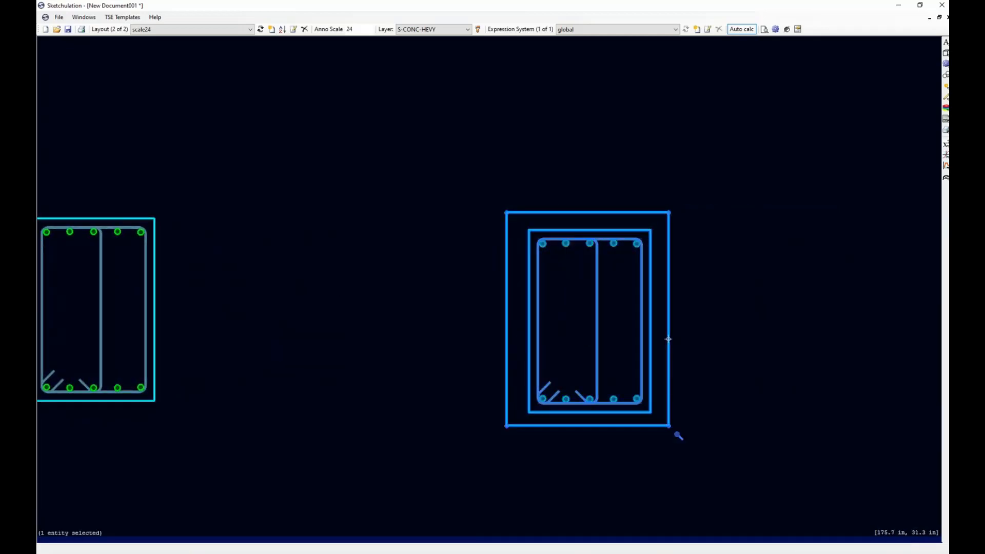
text(dr)
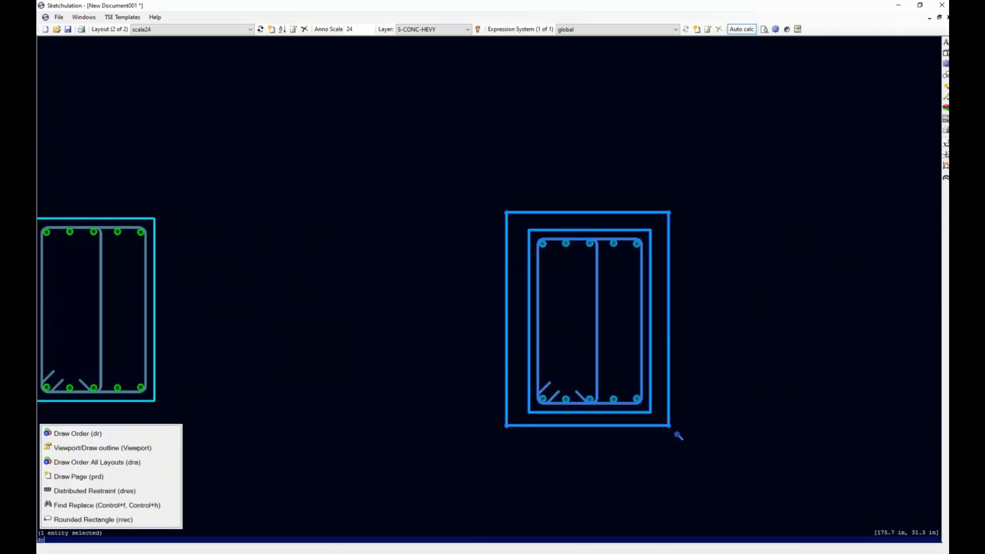
text(a)
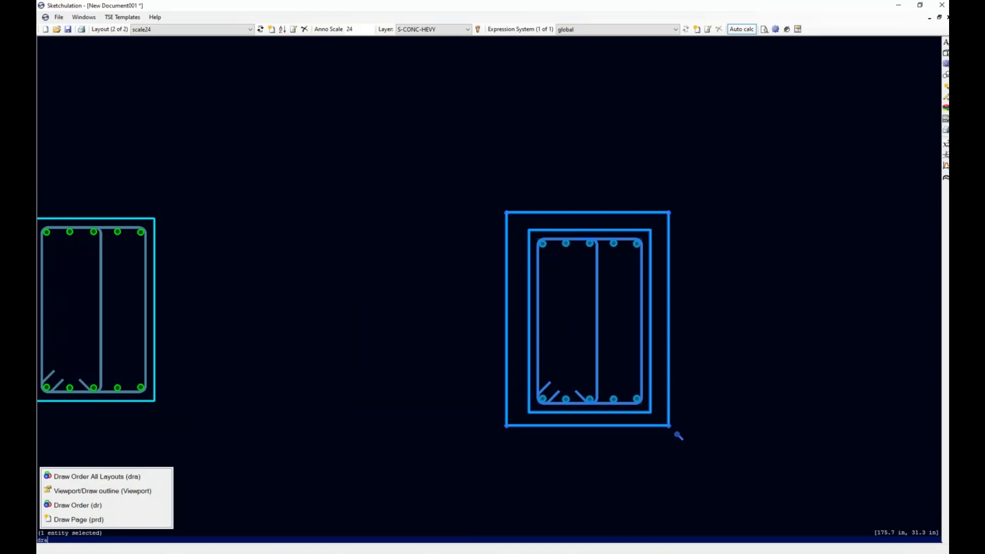
click(117, 493)
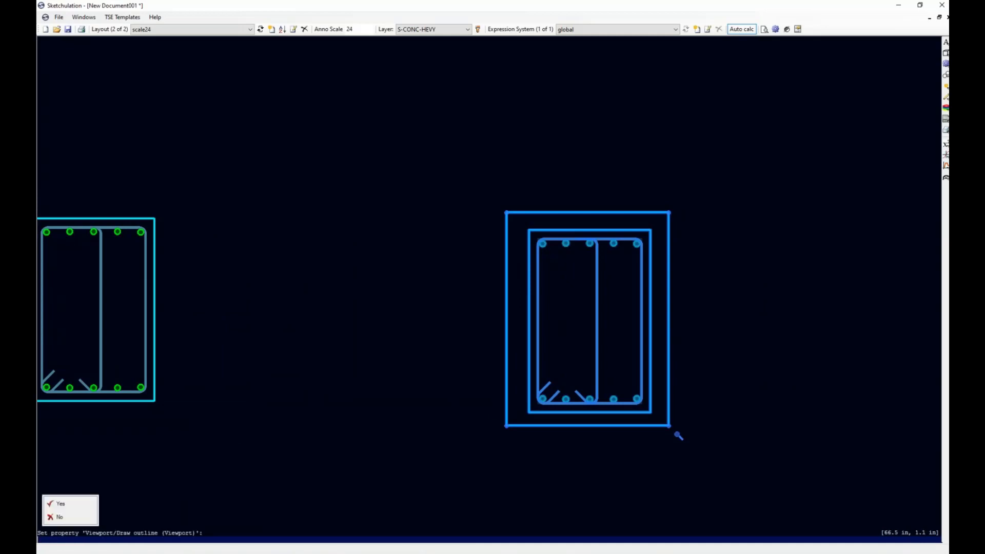
click(59, 517)
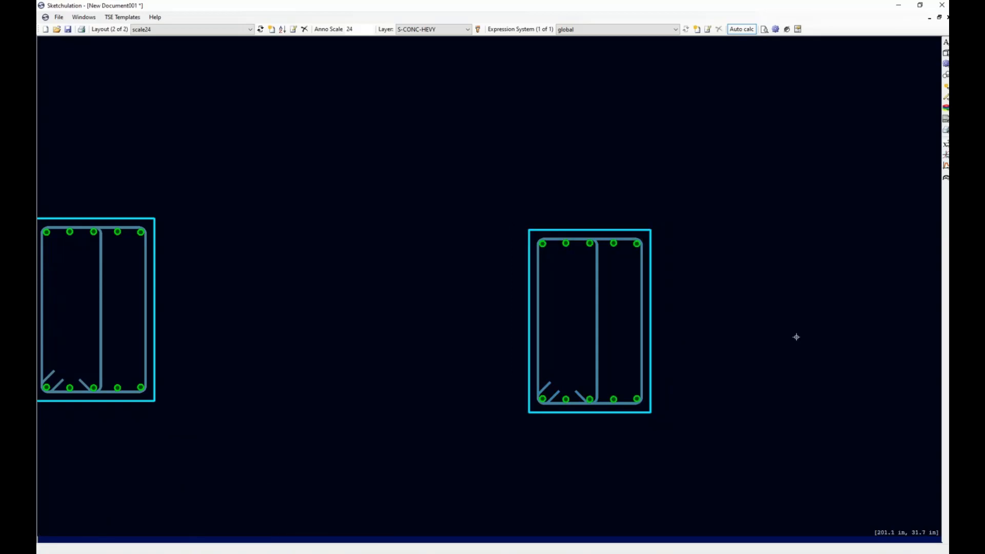
Cut the beam viewport from scale24 and paste it into the Default Layout on the first page, below the building plan
scroll(796, 337, down, 3)
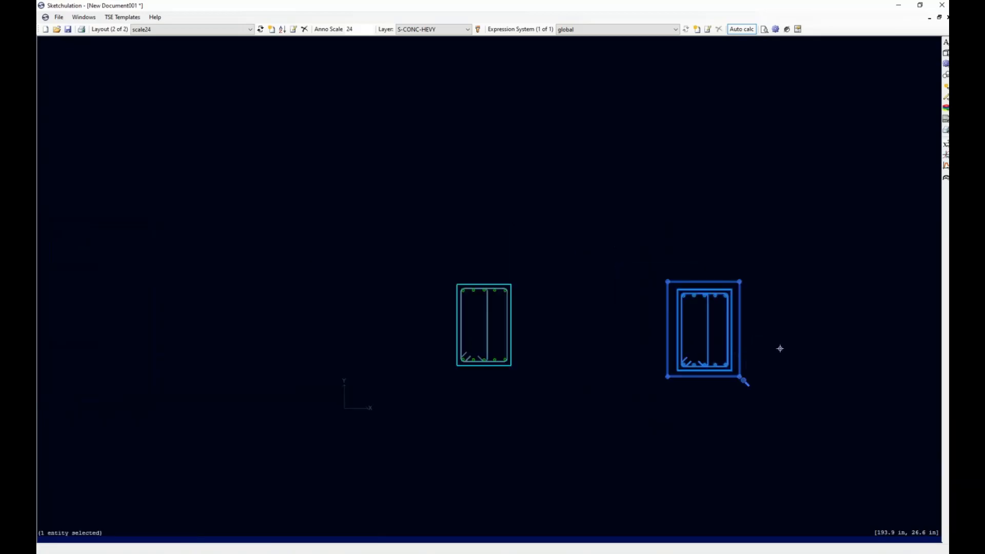
key(ctrl+x)
click(258, 31)
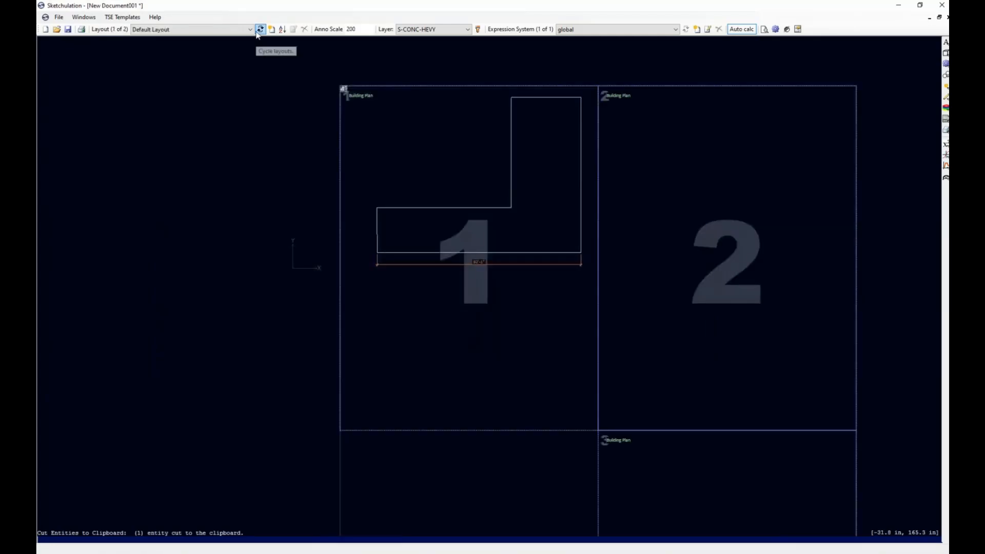
key(ctrl+v)
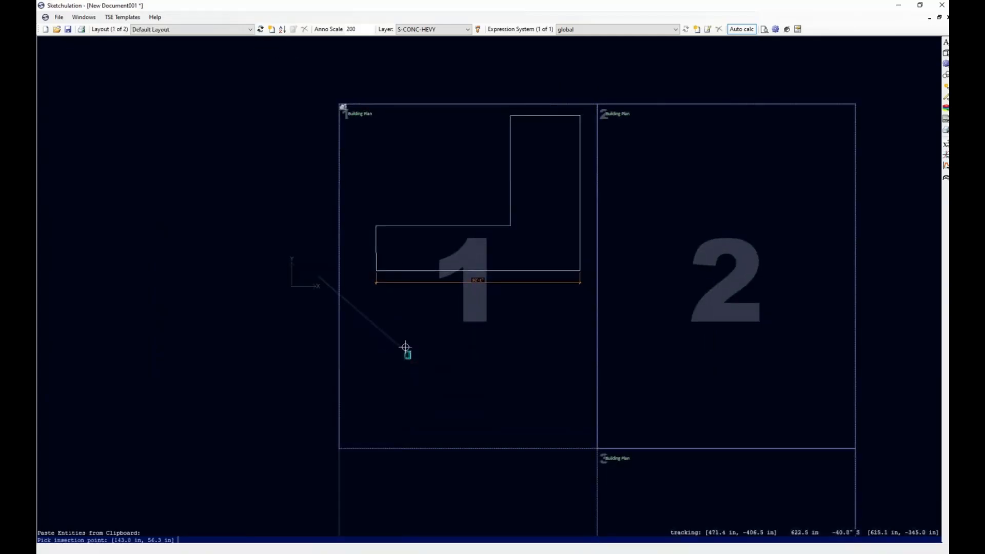
scroll(421, 318, up, 2)
click(435, 288)
Scale the pasted beam viewport by a factor of 200/24 from a base point just outside its upper-left corner
scroll(434, 288, up, 3)
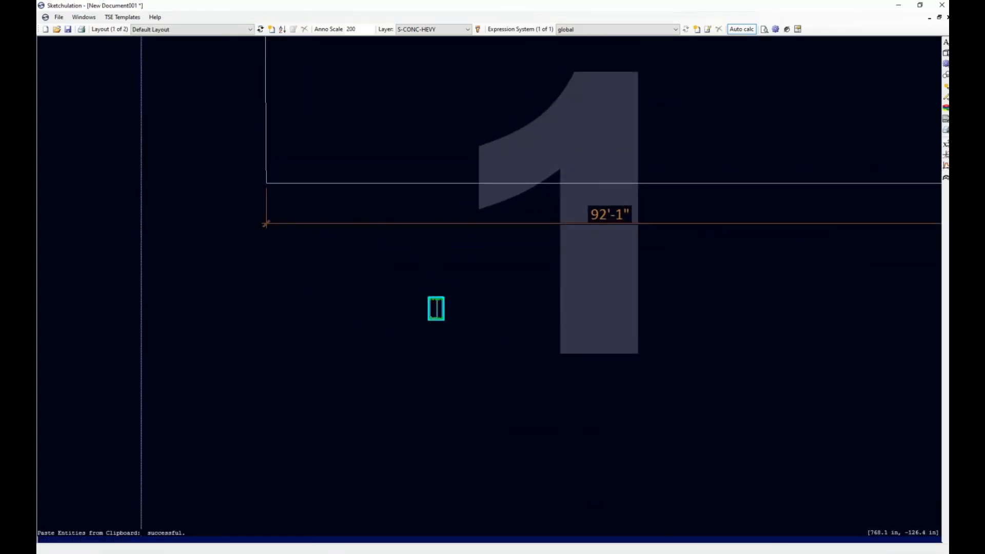
scroll(462, 315, up, 2)
scroll(539, 306, down, 2)
scroll(545, 308, up, 2)
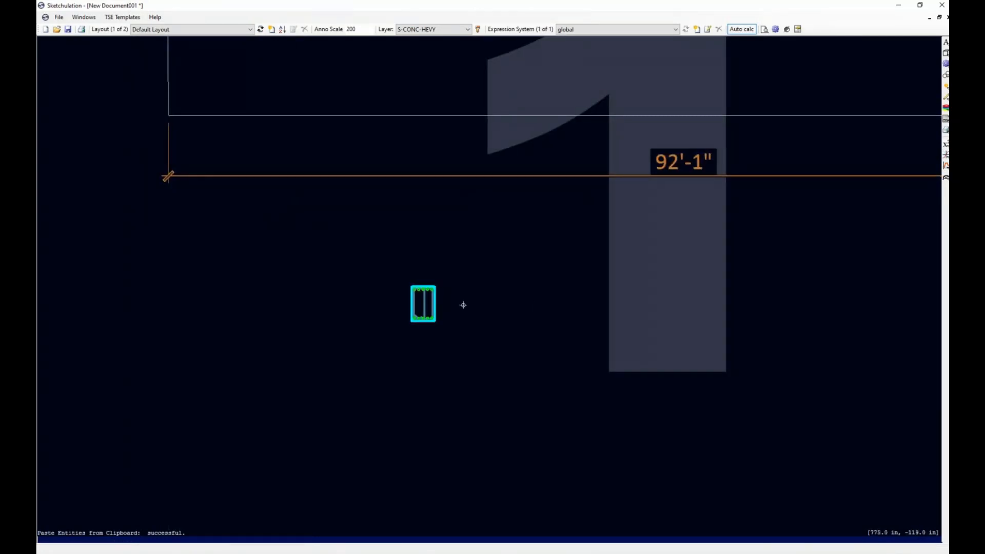
scroll(462, 307, up, 2)
drag(459, 310, 423, 294)
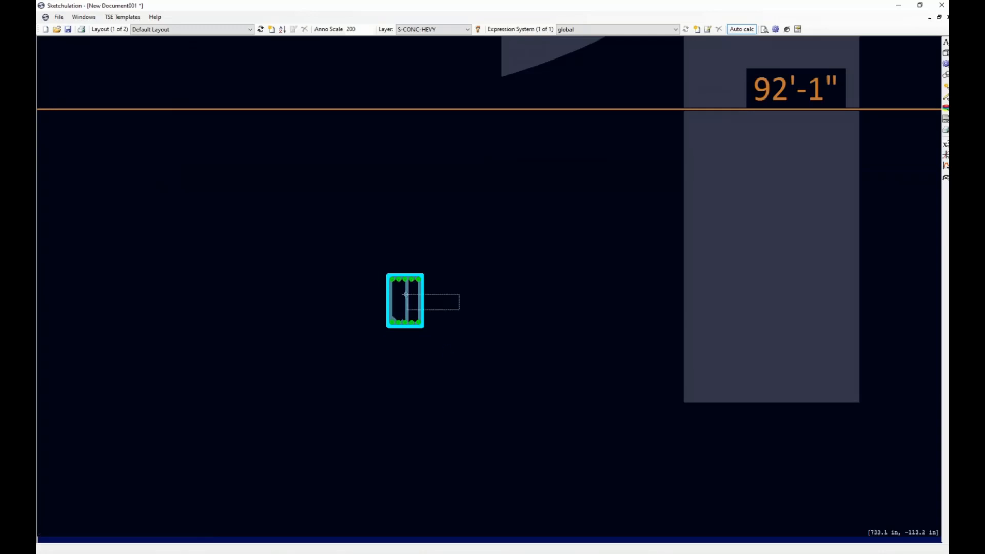
text(sc)
key(Return)
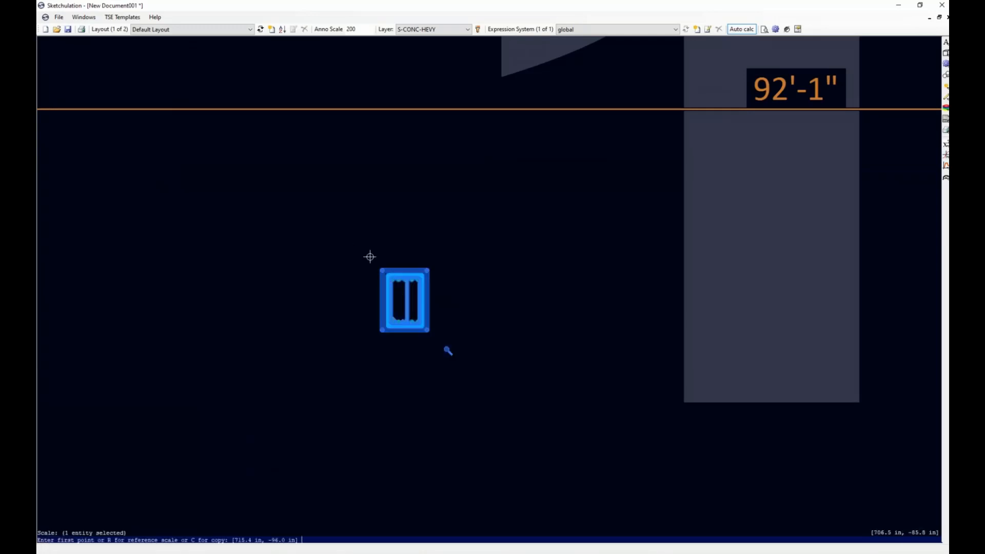
click(372, 259)
text(2)
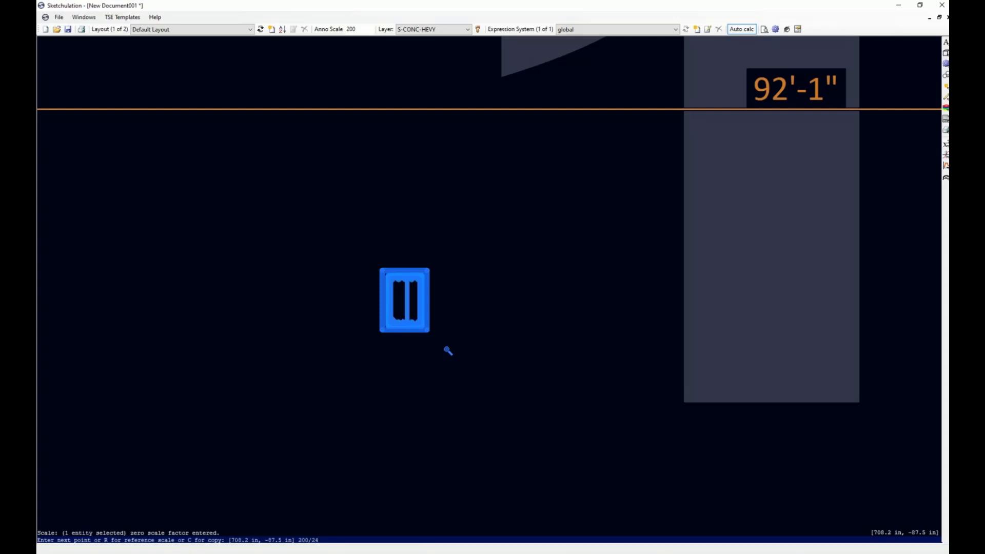
key(Return)
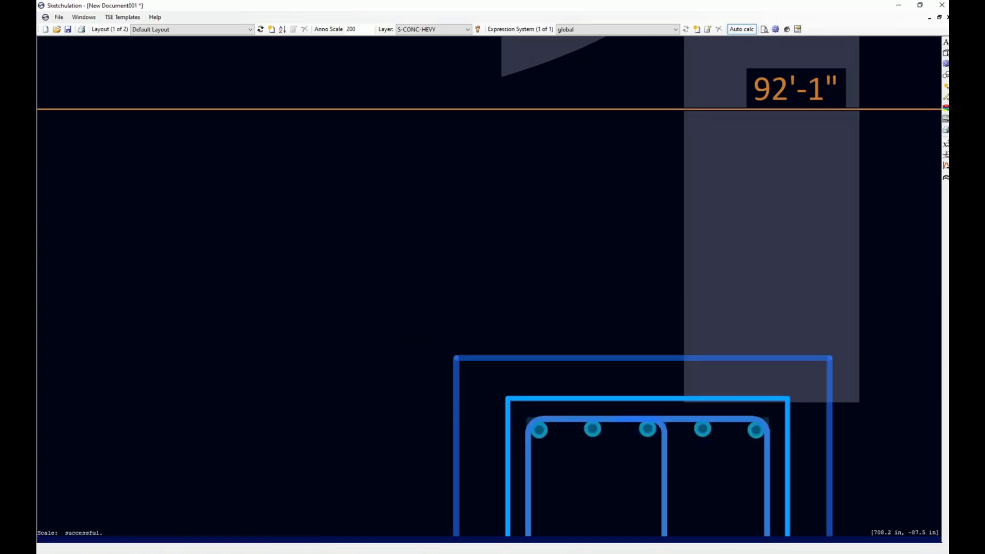
scroll(405, 264, down, 5)
key(Escape)
scroll(543, 355, down, 1)
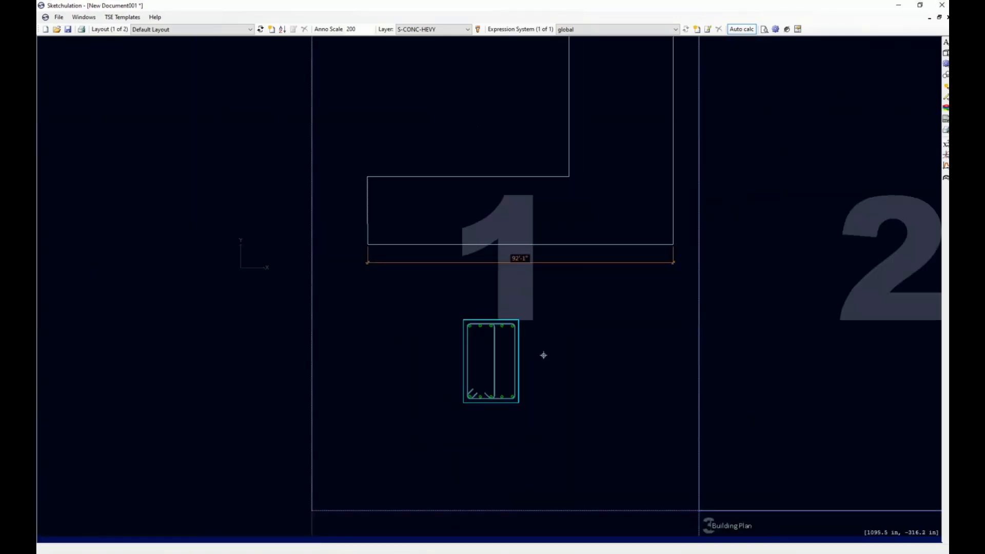
From the scaled viewport on the first page, jump to the original beam section in the scale24 layout
click(528, 354)
middle_drag(591, 364, 537, 377)
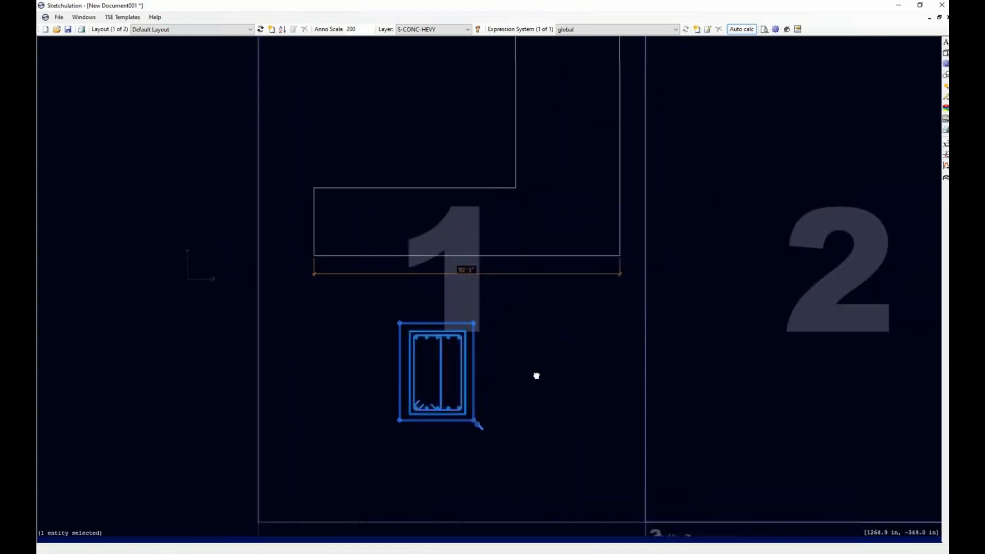
scroll(537, 376, down, 2)
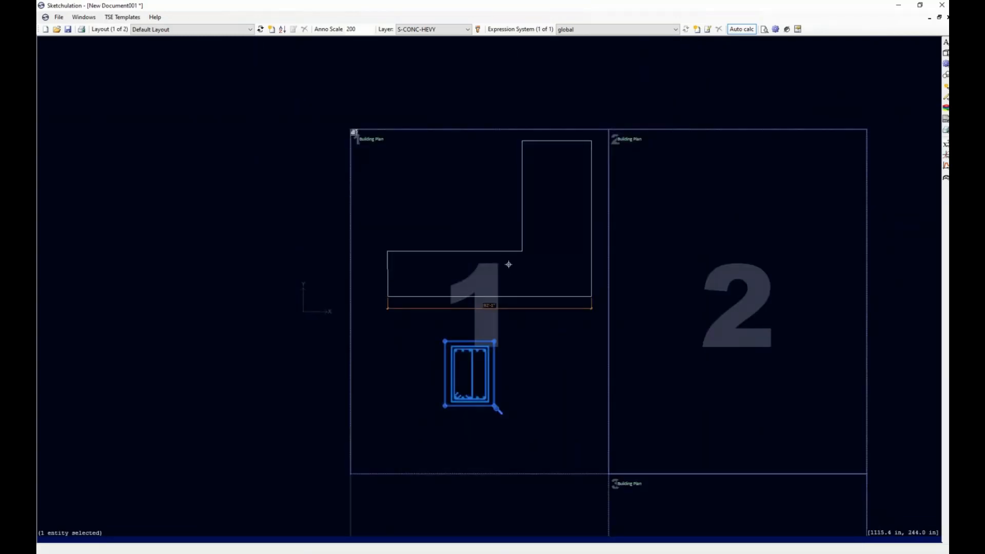
key(Escape)
scroll(494, 395, up, 2)
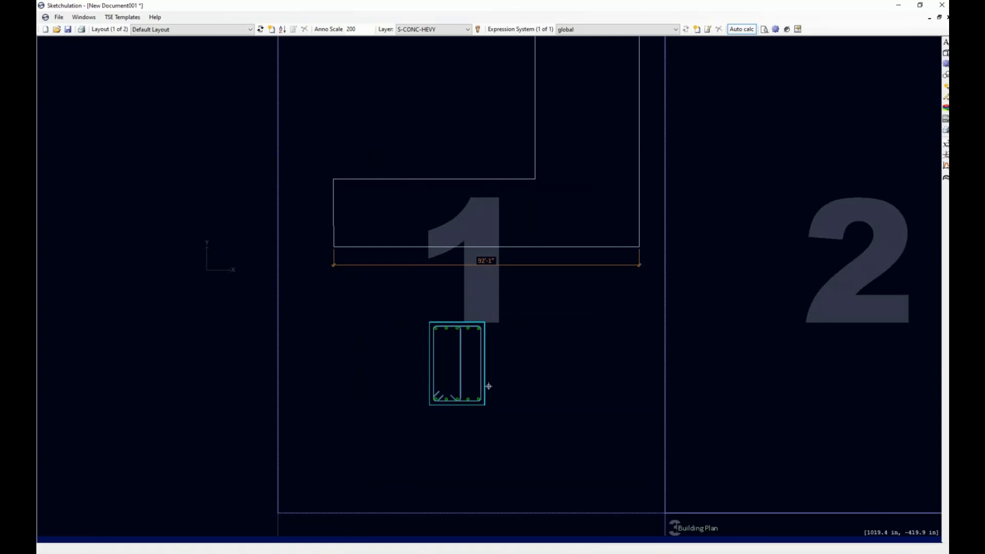
scroll(485, 387, up, 2)
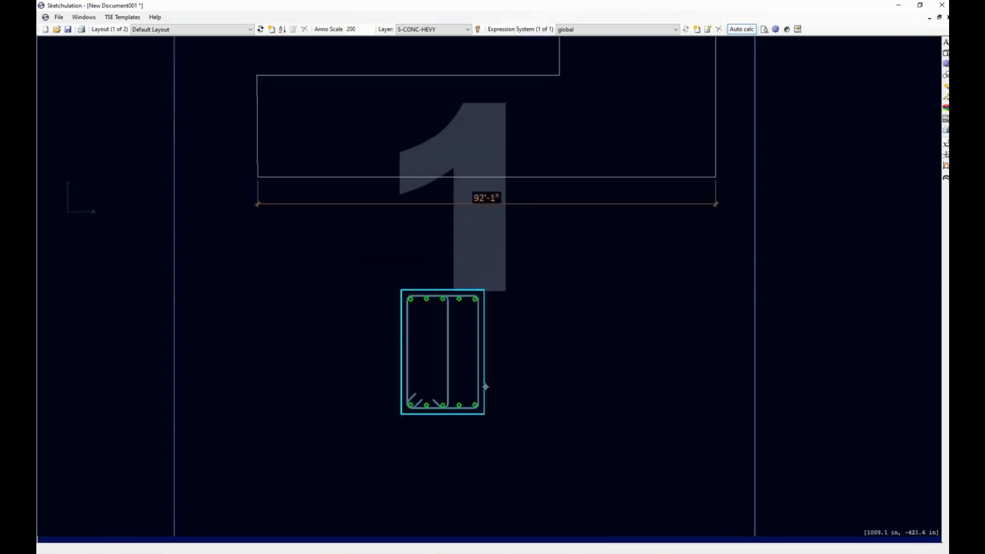
click(484, 386)
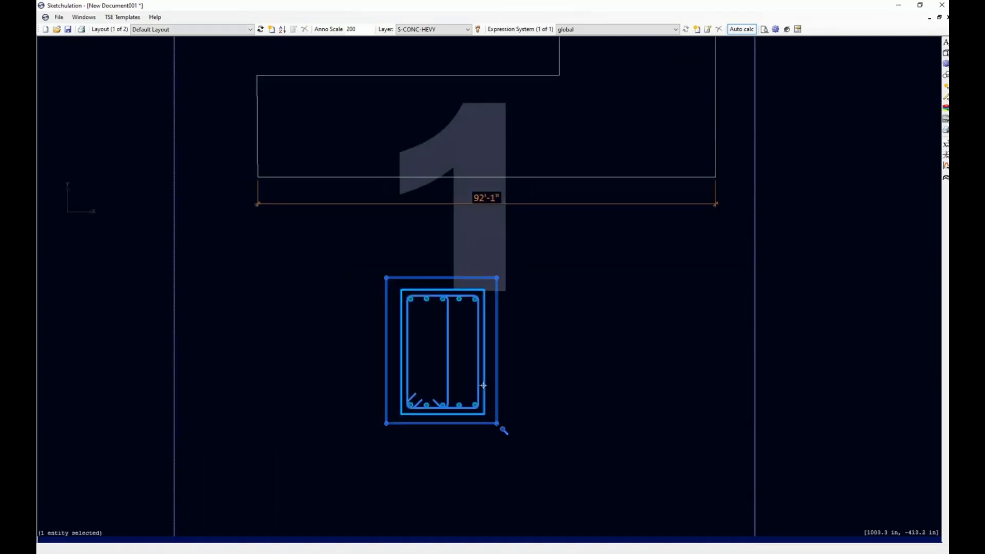
double_click(503, 430)
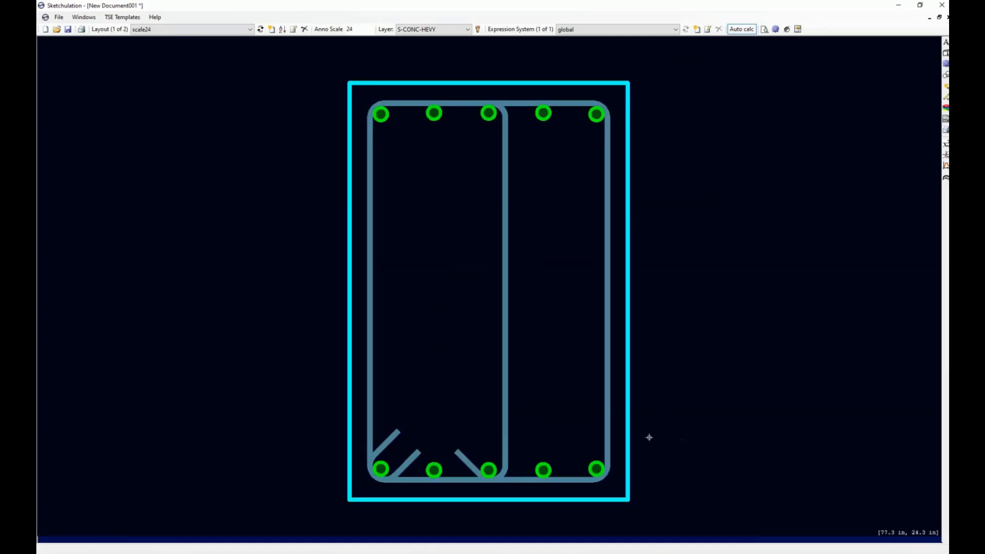
Dimension the beam section's overall width below it and its overall height along its left side
scroll(447, 351, down, 2)
middle_drag(447, 351, 455, 308)
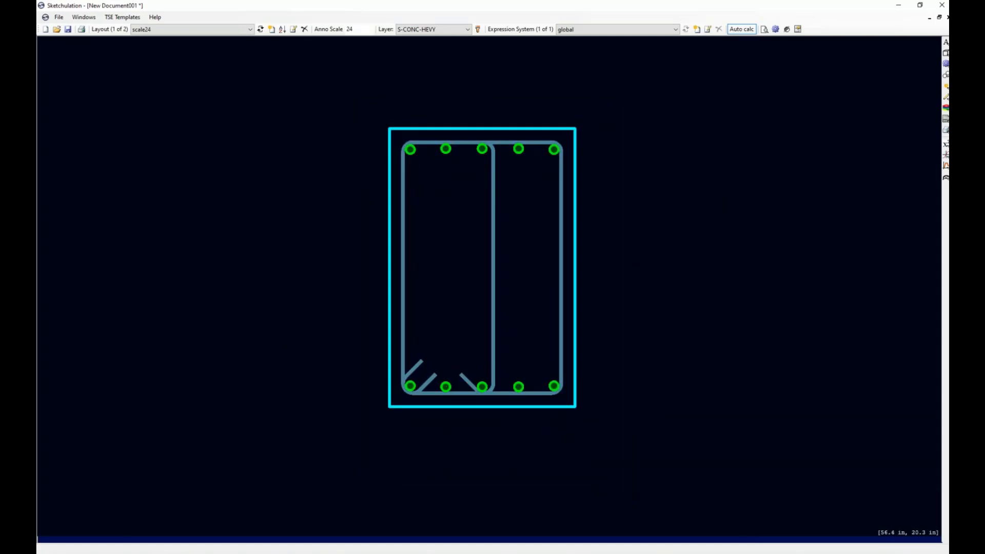
text(d)
key(Return)
click(390, 407)
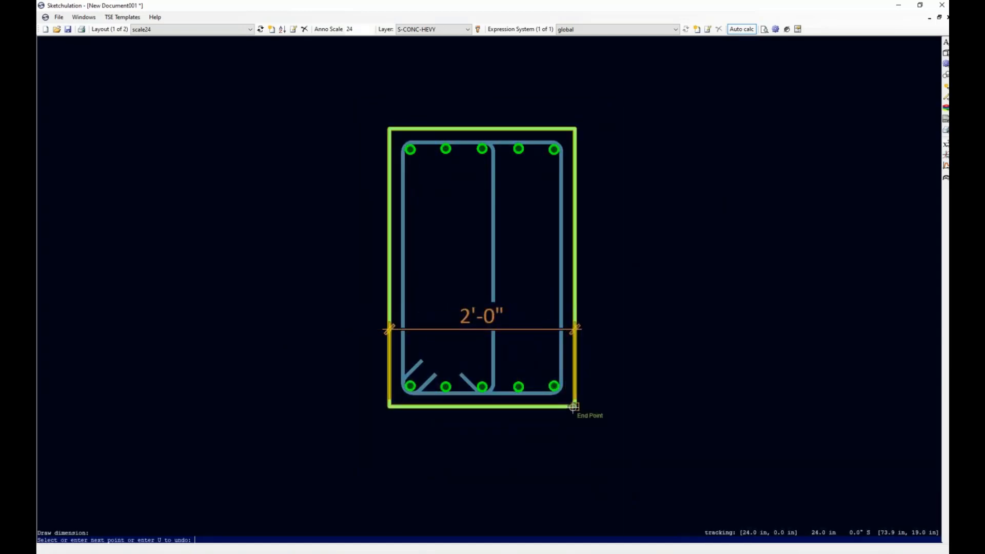
click(574, 407)
click(563, 459)
click(390, 407)
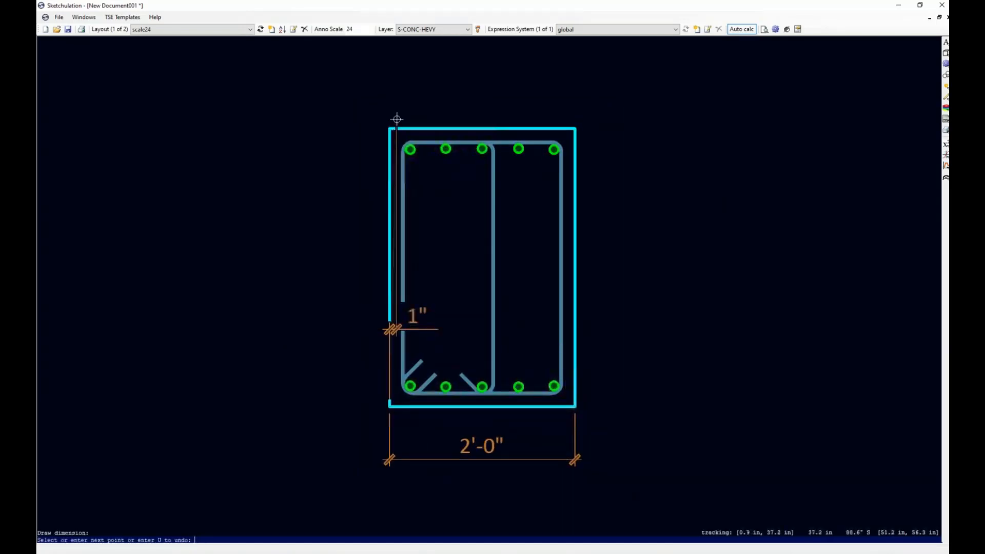
click(391, 126)
click(338, 131)
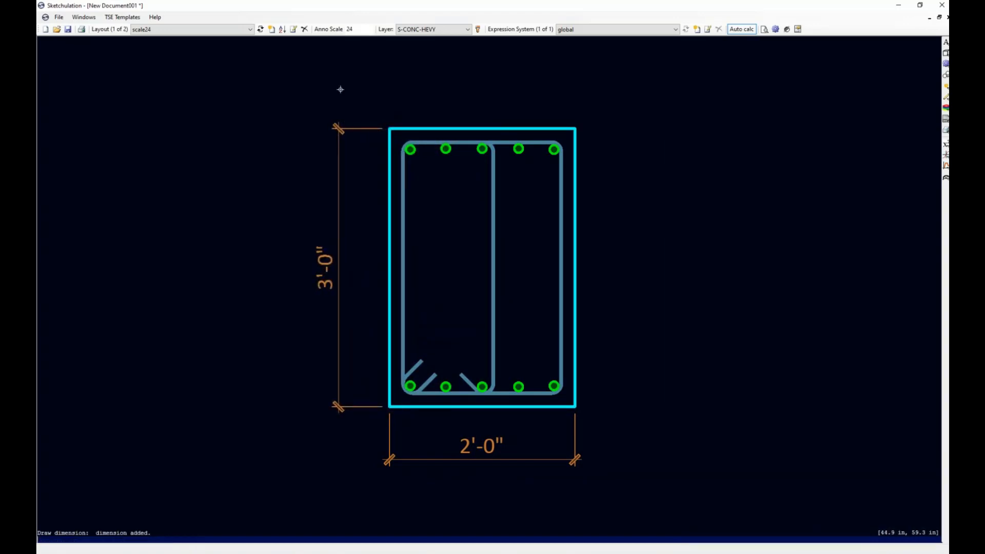
Switch back and forth between the scale24 layout and the Default Layout, ending on the Default Layout
click(260, 30)
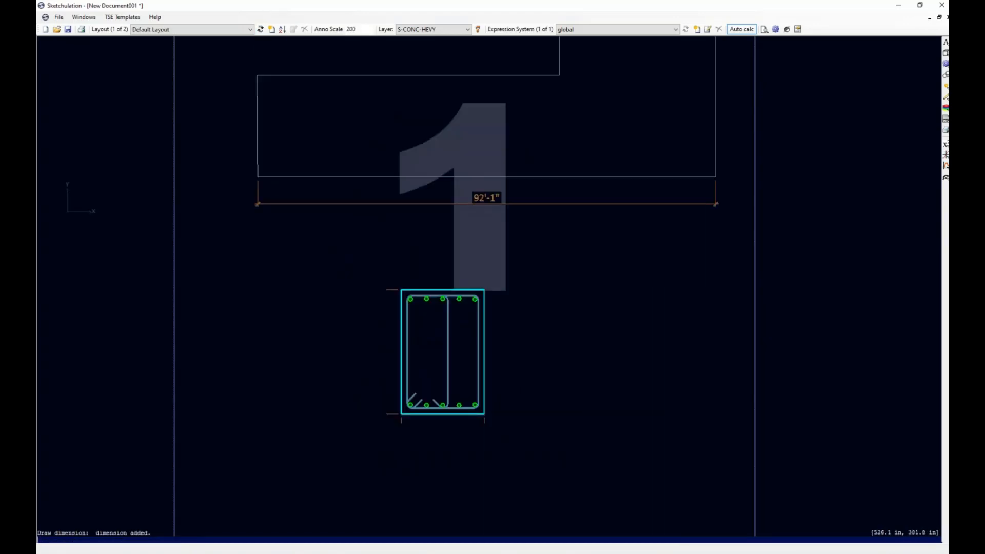
click(261, 29)
key(ctrl+Tab)
key(ctrl+Tab)
key(ctrl+Tab)
key(ctrl+Tab)
key(ctrl+Tab)
Stretch the beam viewport's left edge outward so it takes in the section's height dimension
click(389, 334)
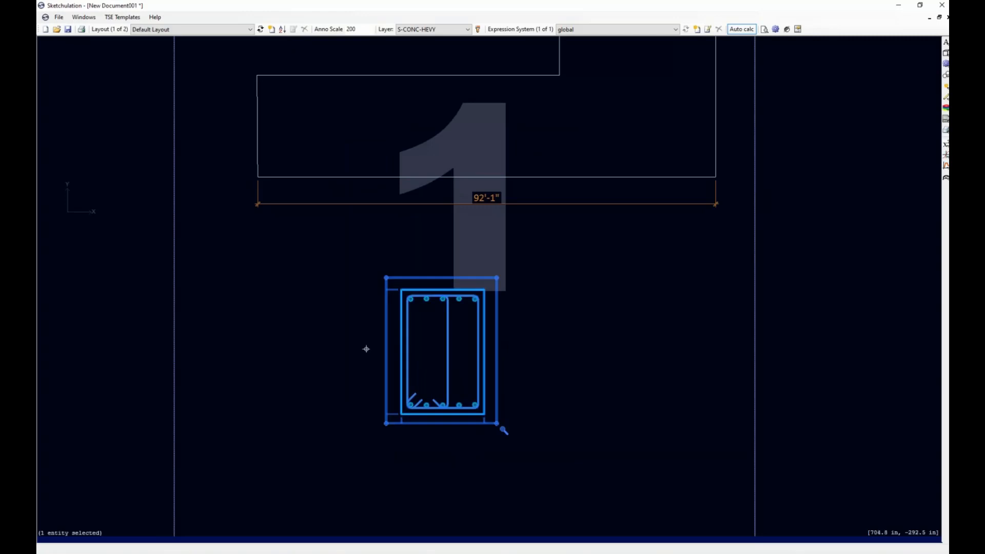
drag(391, 442, 357, 260)
click(386, 278)
click(366, 278)
key(Escape)
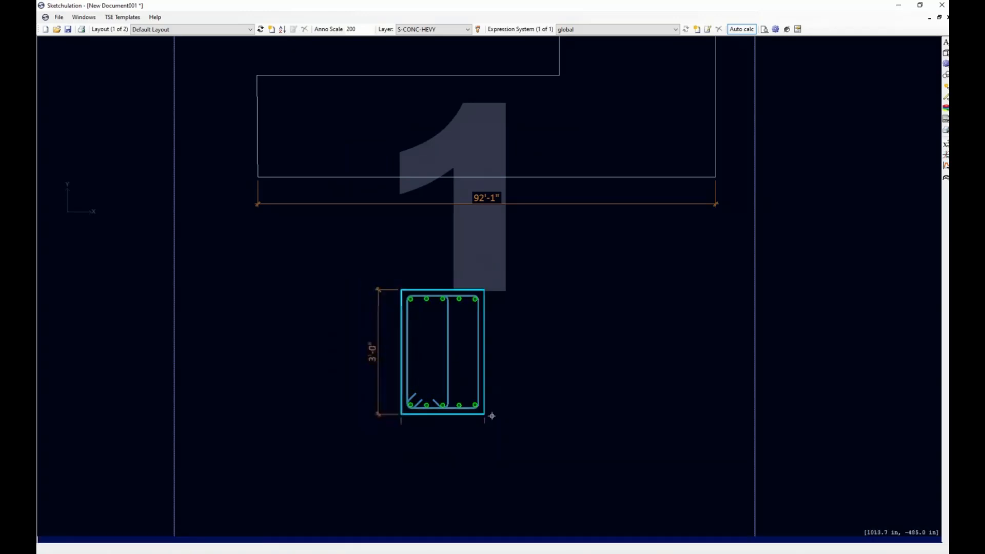
Stretch the beam viewport's bottom edge straight down so it takes in the section's width dimension
drag(501, 422, 336, 460)
click(497, 424)
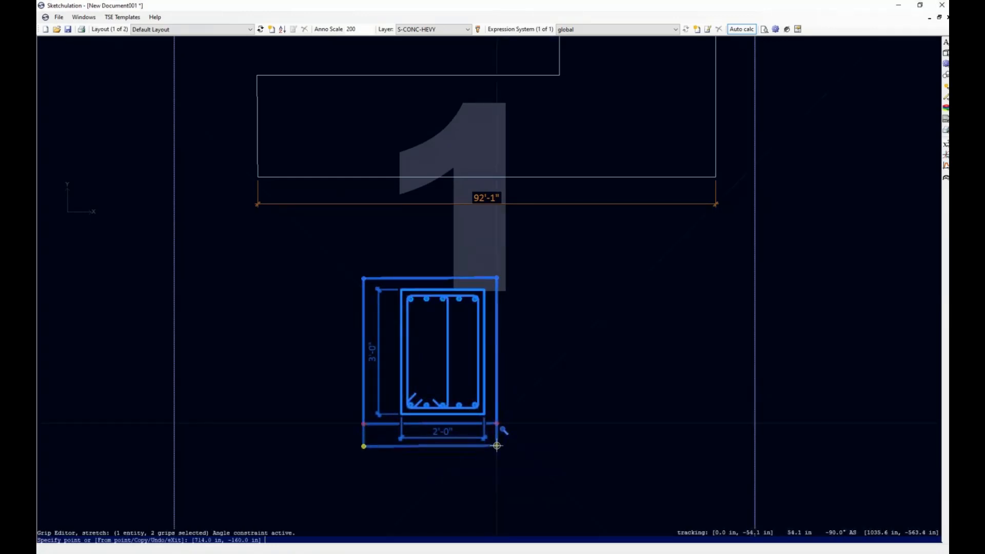
click(499, 442)
key(Escape)
Switch to the Demonstration Handout, Basics document and read the notes on the Expressions and Expression Systems page
scroll(570, 354, down, 1)
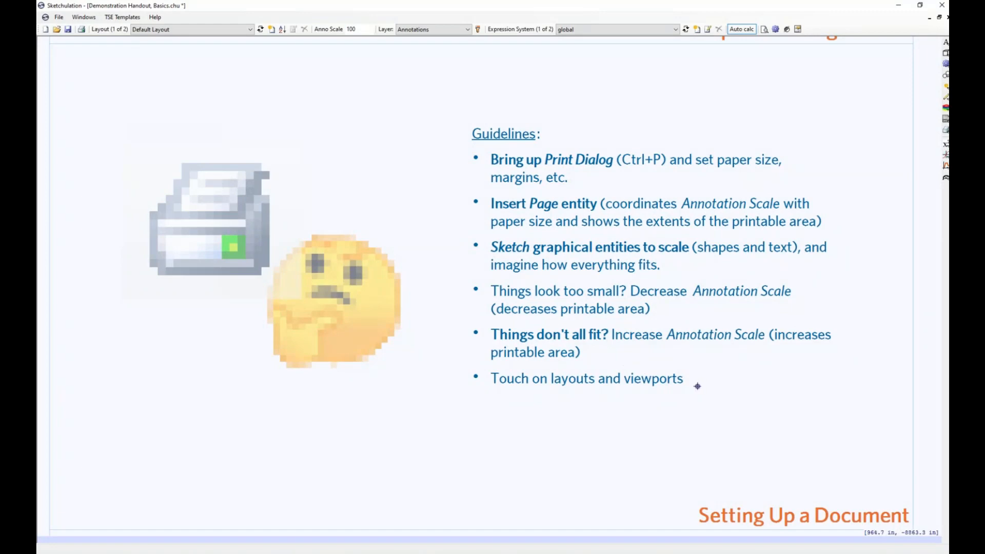
scroll(696, 385, down, 1)
middle_drag(697, 386, 592, 238)
middle_drag(634, 379, 635, 233)
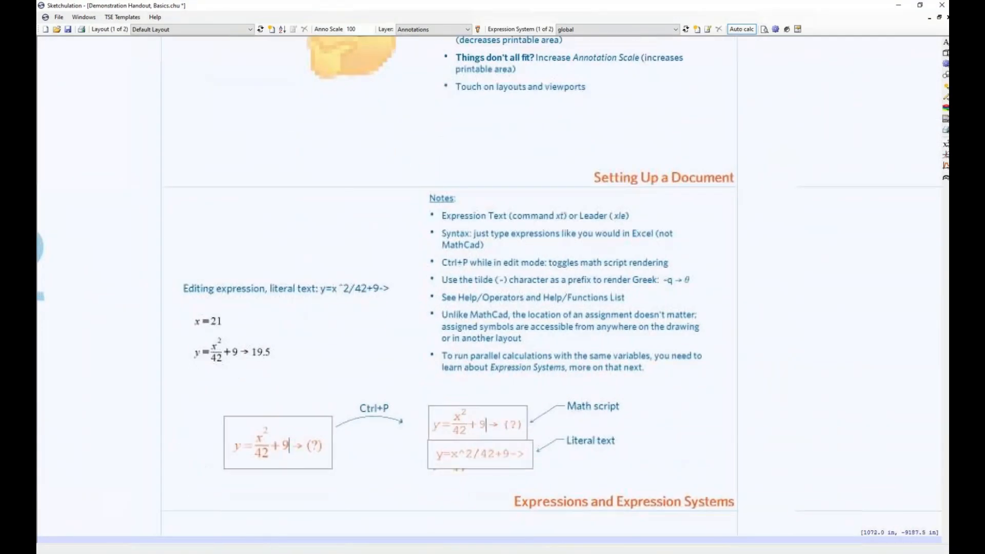
middle_drag(500, 336, 508, 312)
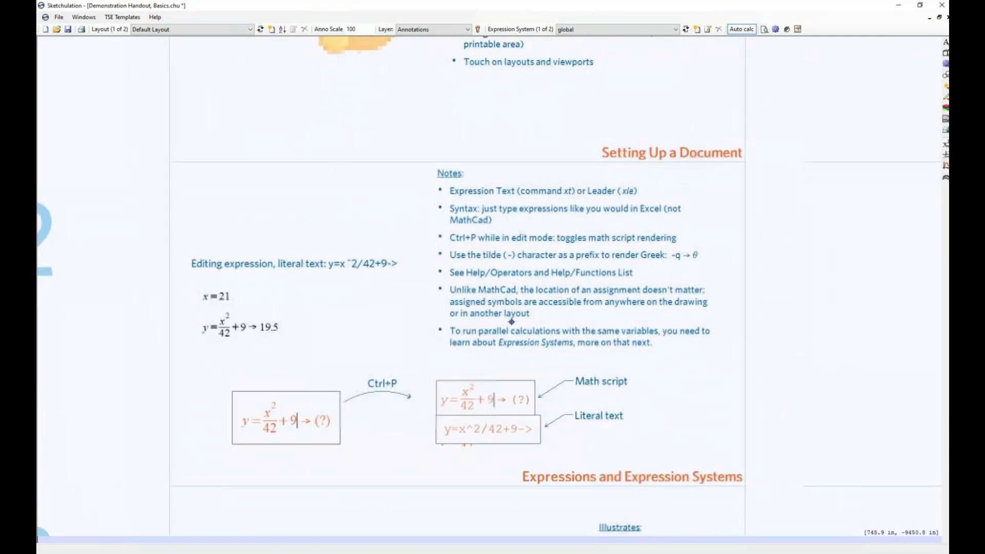
text(z)
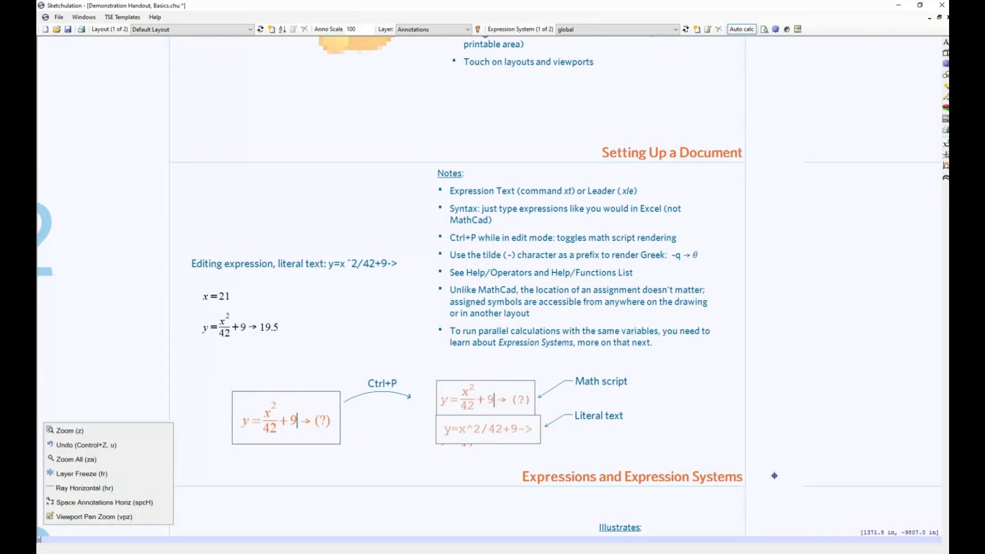
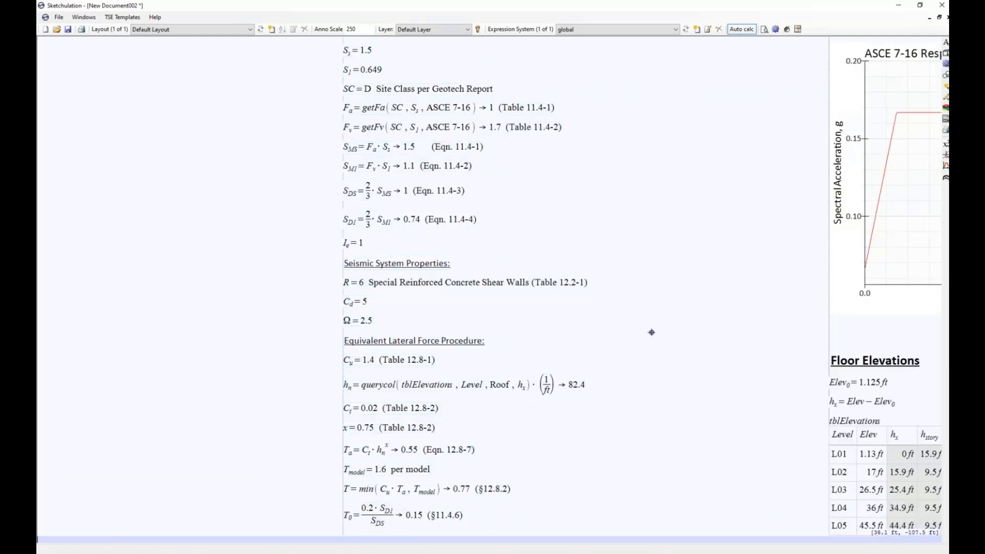
In the base shear calculation, examine the h_n expression that queries the roof height from tblElevations
middle_drag(690, 465, 570, 342)
click(252, 267)
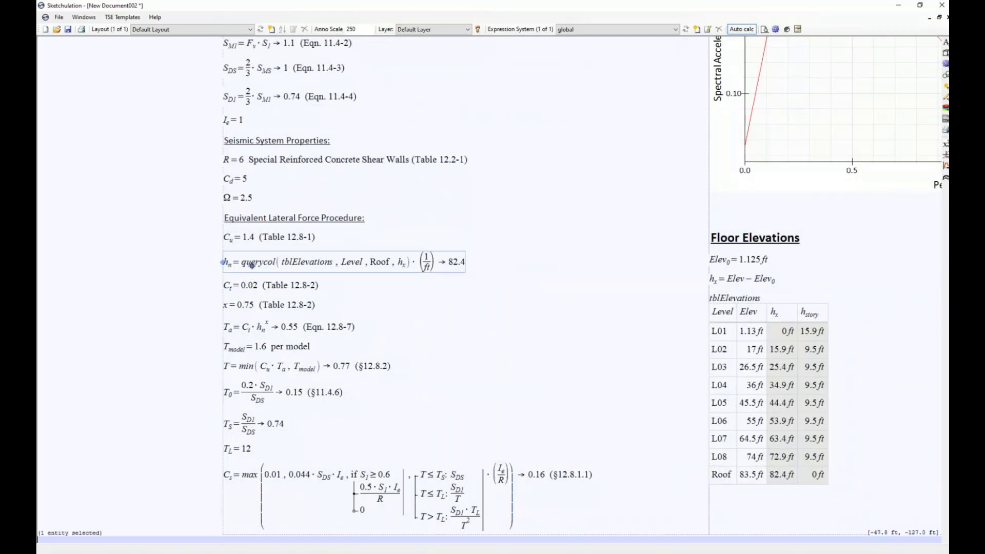
scroll(257, 260, up, 2)
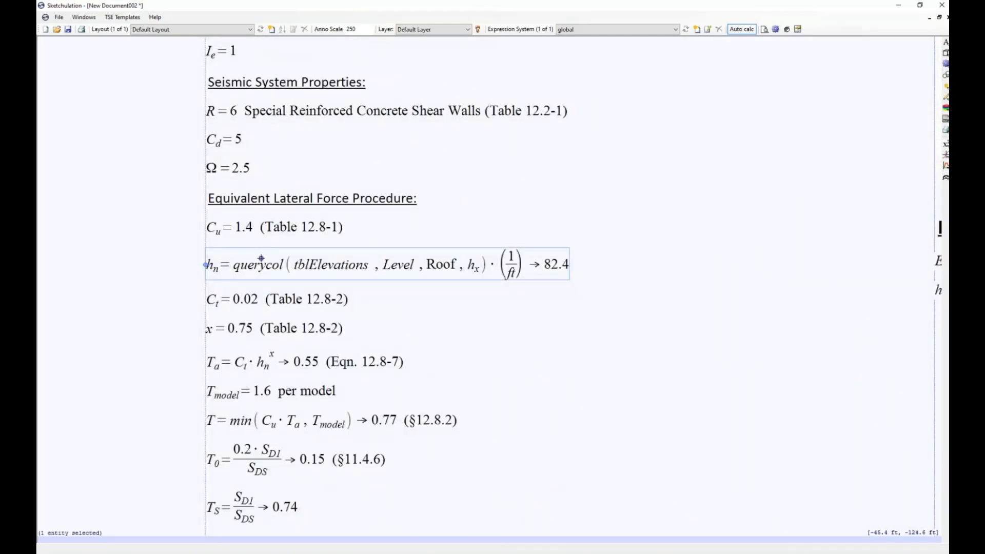
key(Escape)
scroll(611, 418, down, 2)
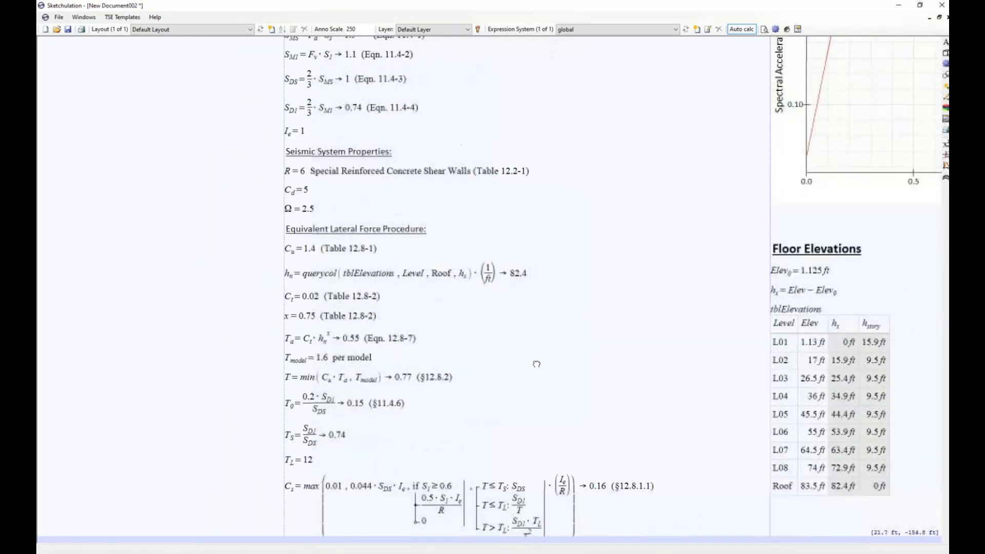
Open the C_s expression and inspect its select, if and max functions and the test values, leaving it as it is
middle_drag(536, 364, 455, 309)
scroll(420, 473, up, 2)
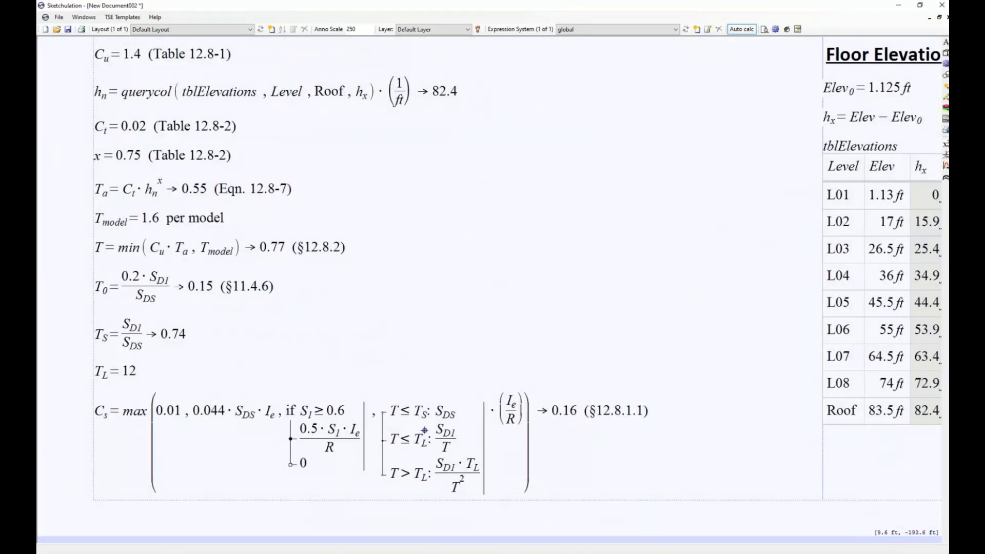
double_click(425, 431)
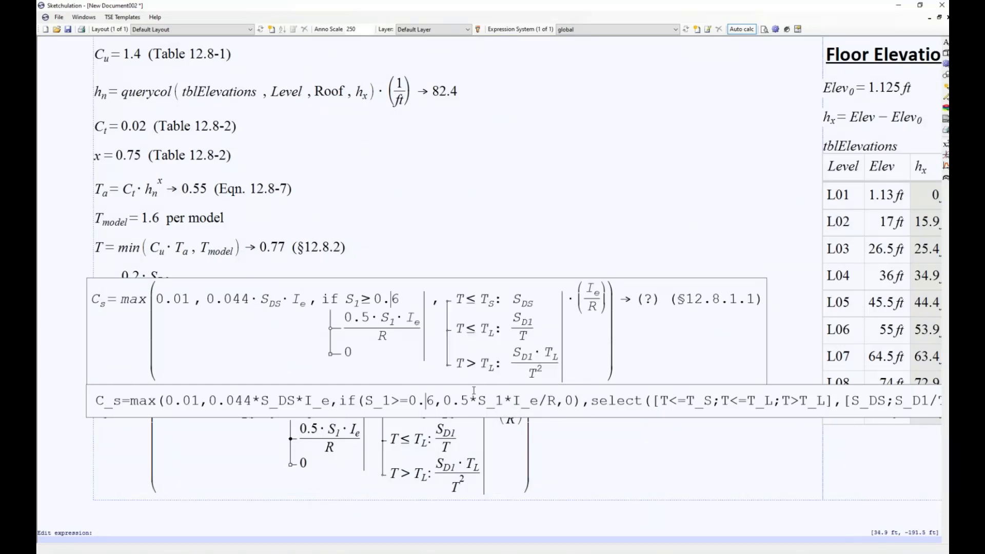
click(625, 401)
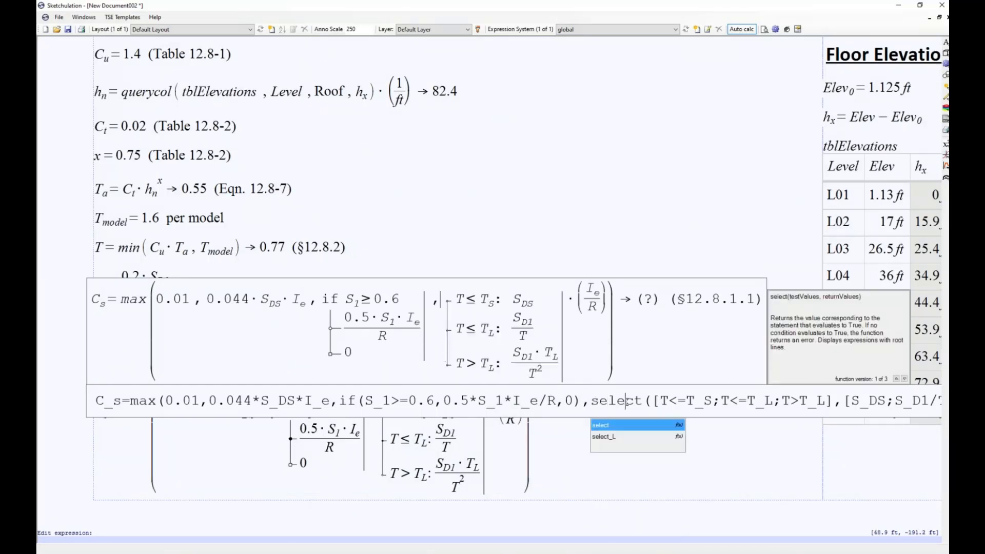
double_click(626, 401)
double_click(349, 401)
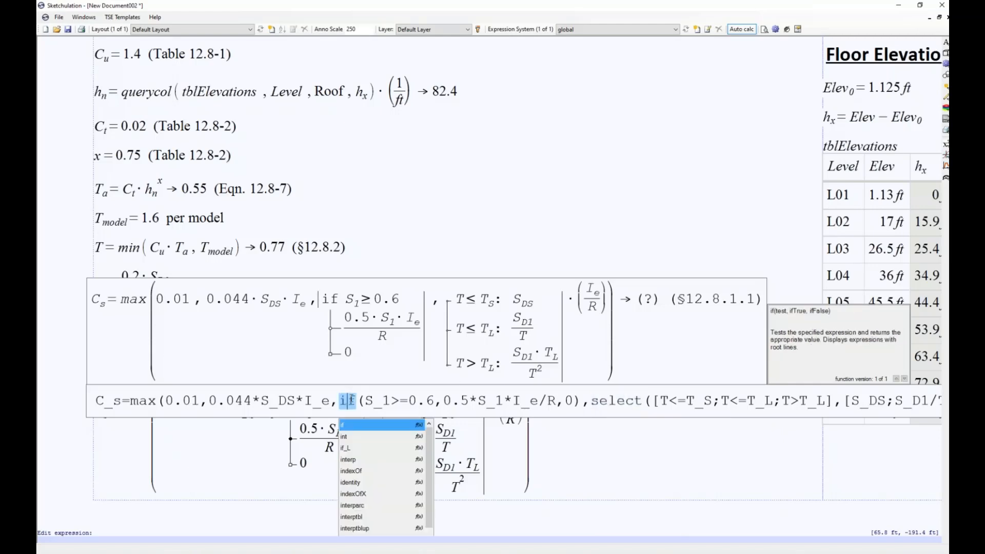
double_click(142, 402)
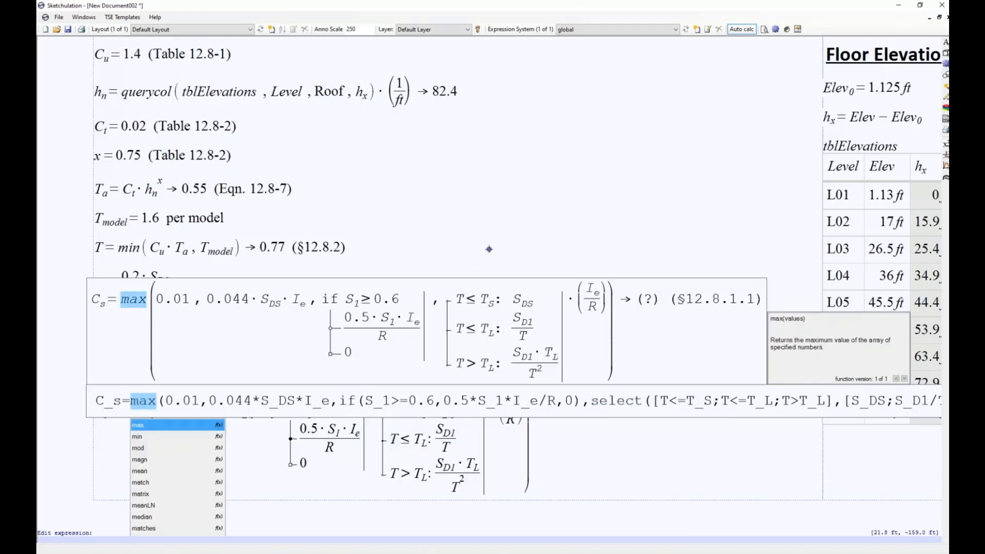
middle_drag(603, 211, 377, 207)
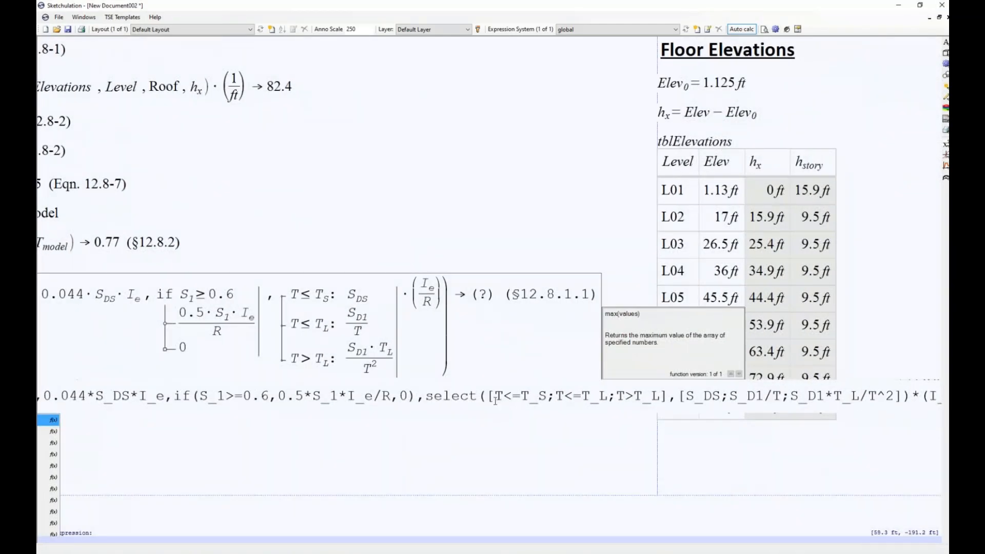
click(671, 398)
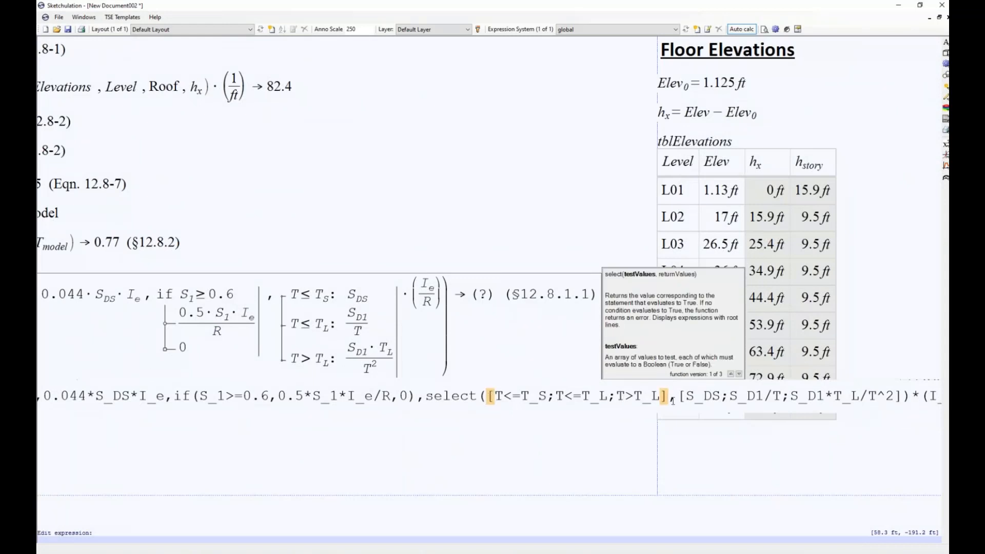
middle_drag(508, 150, 451, 171)
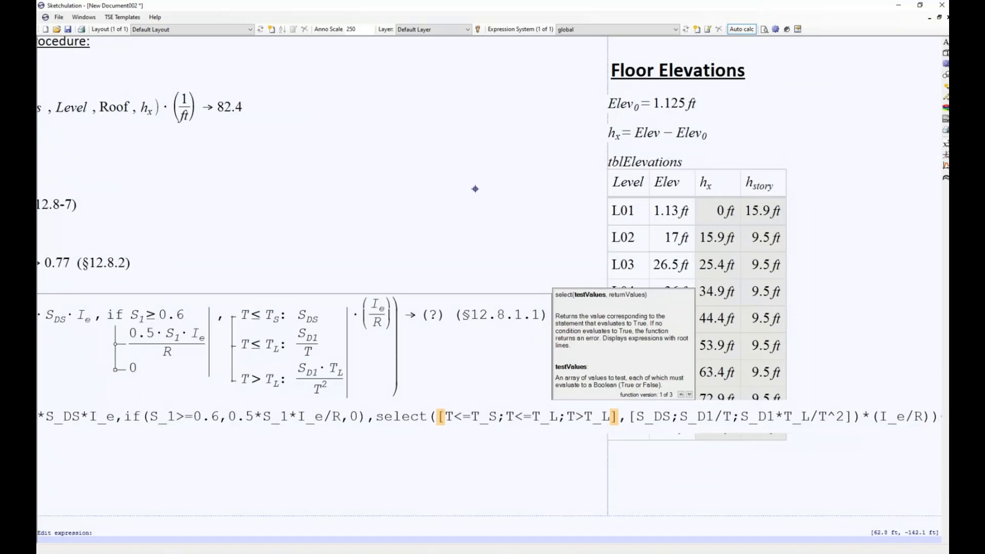
key(Return)
Examine the ASCE 7-16 Response Spectrum chart and the Floor Elevations table beneath it
scroll(464, 222, down, 5)
scroll(519, 293, up, 4)
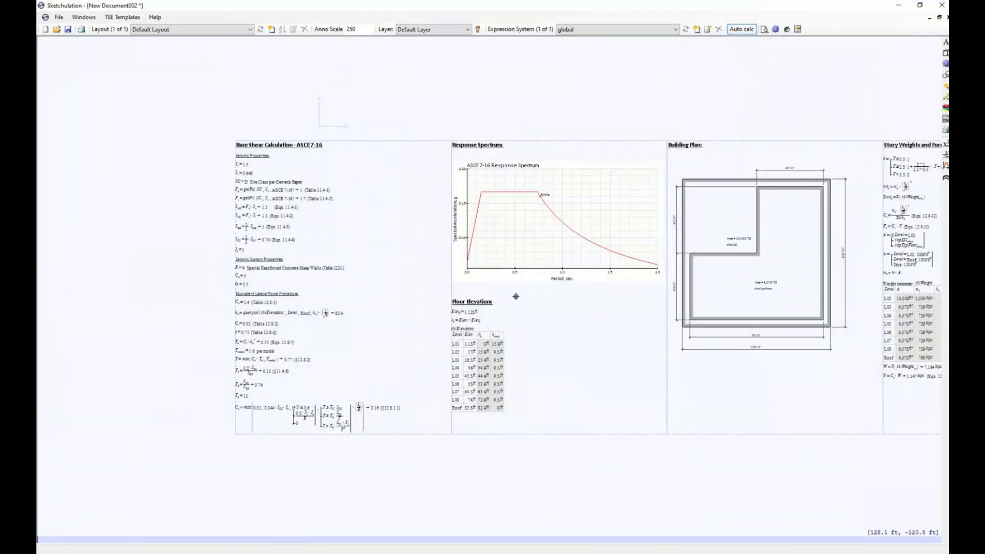
click(576, 242)
middle_drag(596, 309, 595, 358)
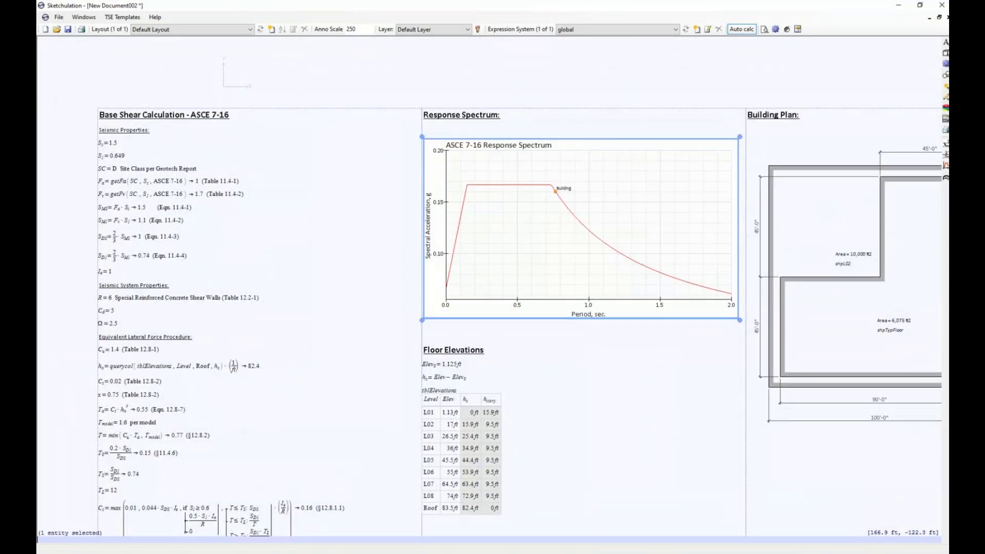
scroll(589, 298, up, 2)
middle_drag(589, 299, 581, 327)
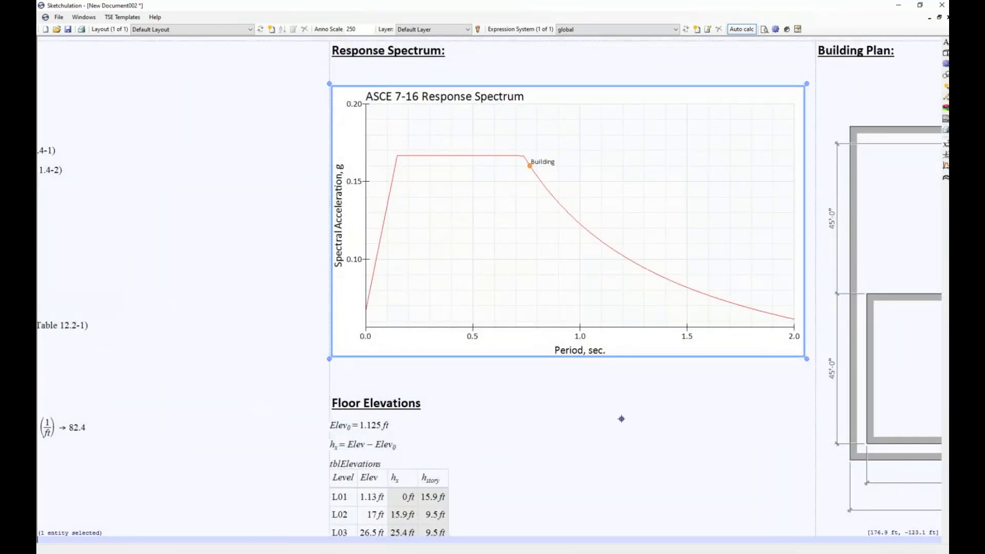
middle_drag(622, 418, 609, 401)
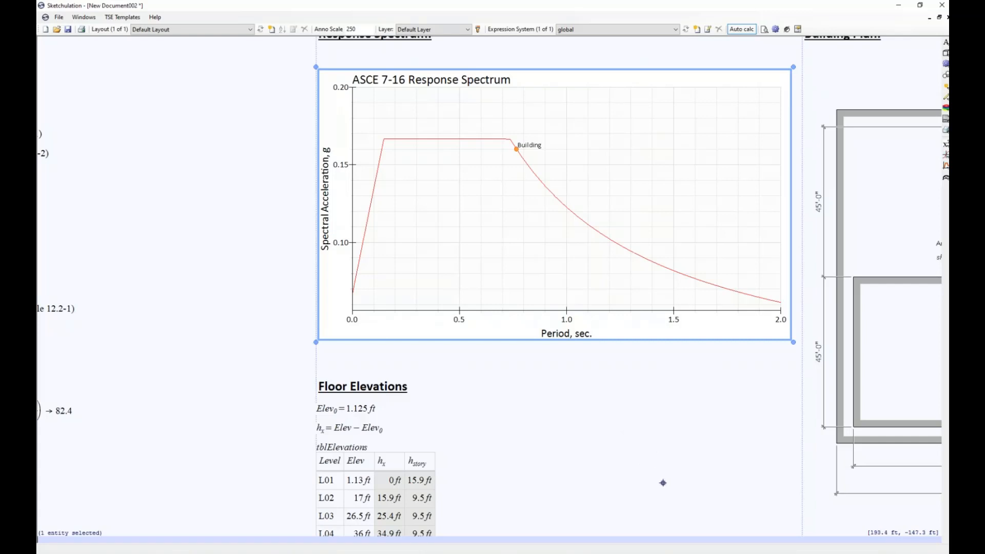
middle_drag(663, 483, 651, 464)
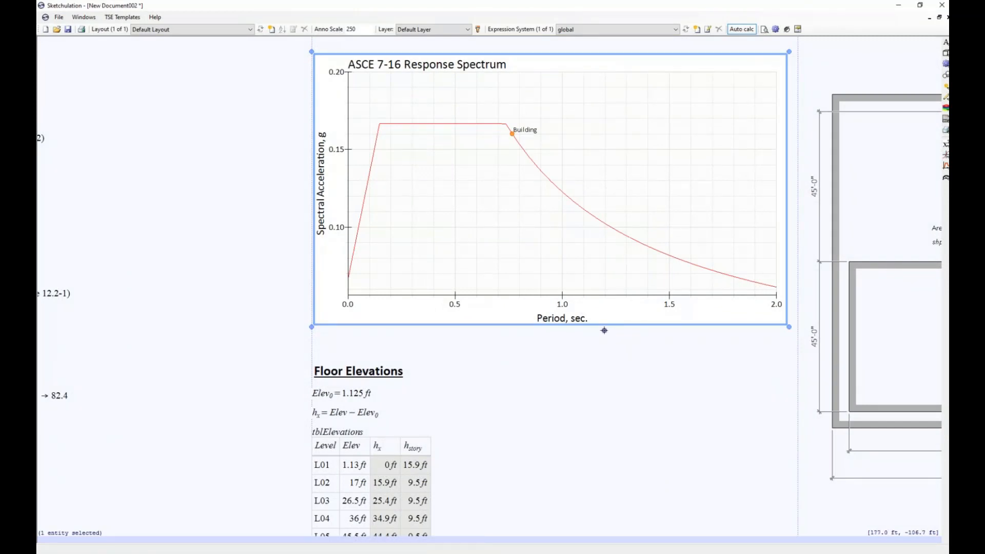
middle_drag(651, 456, 686, 270)
click(686, 270)
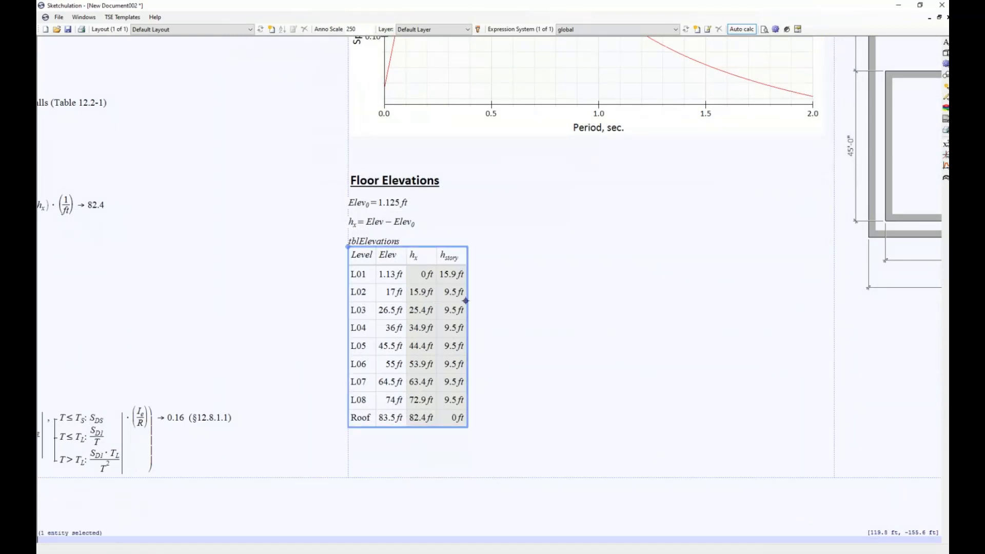
text(tb)
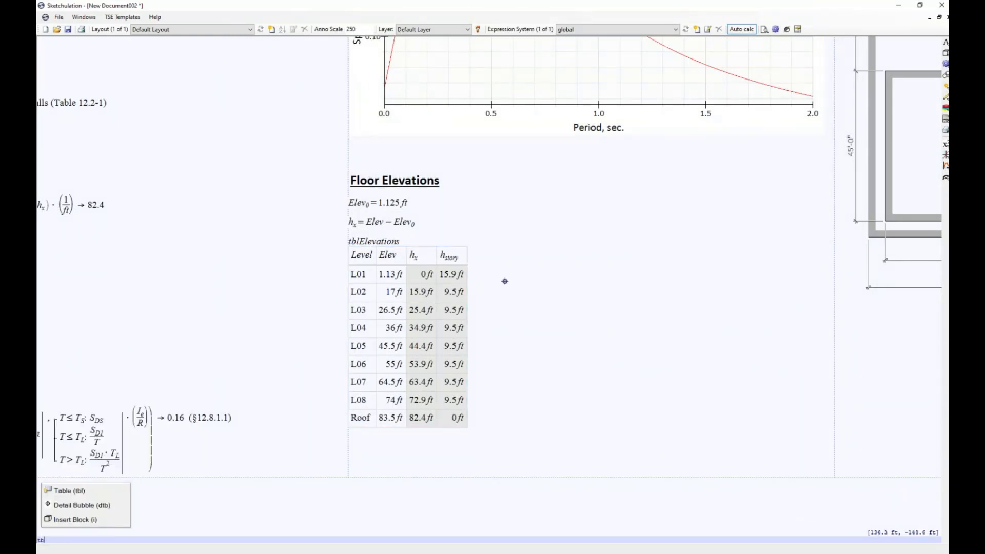
text(l)
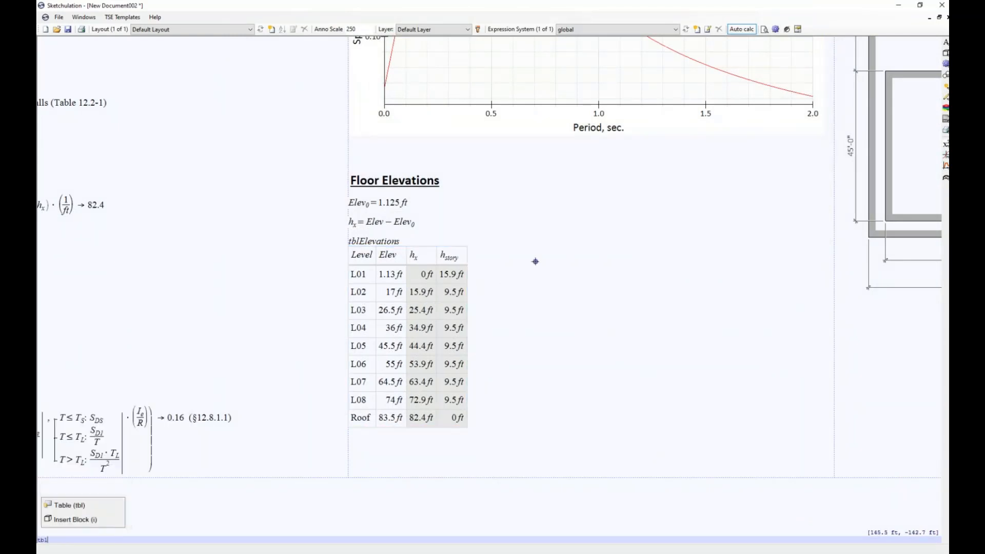
key(Return)
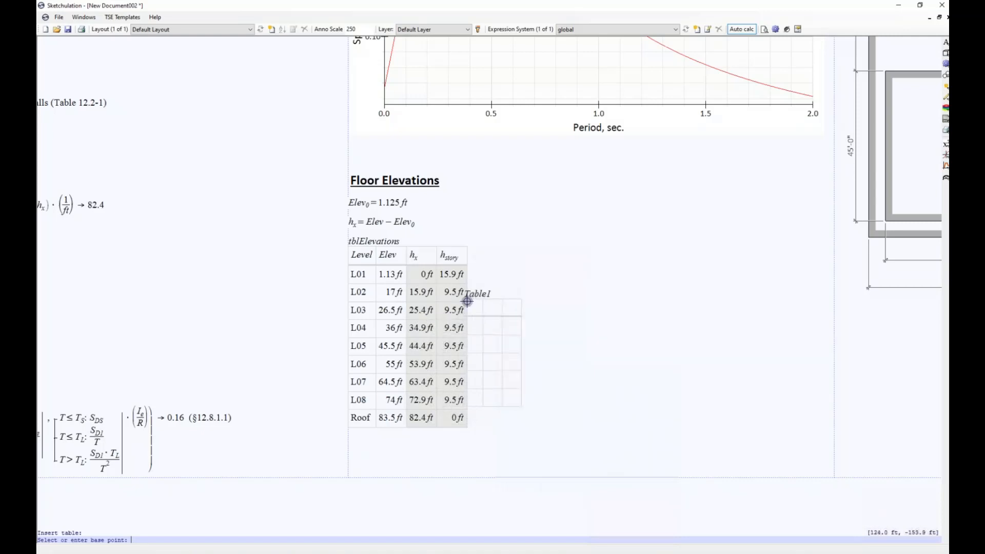
key(Escape)
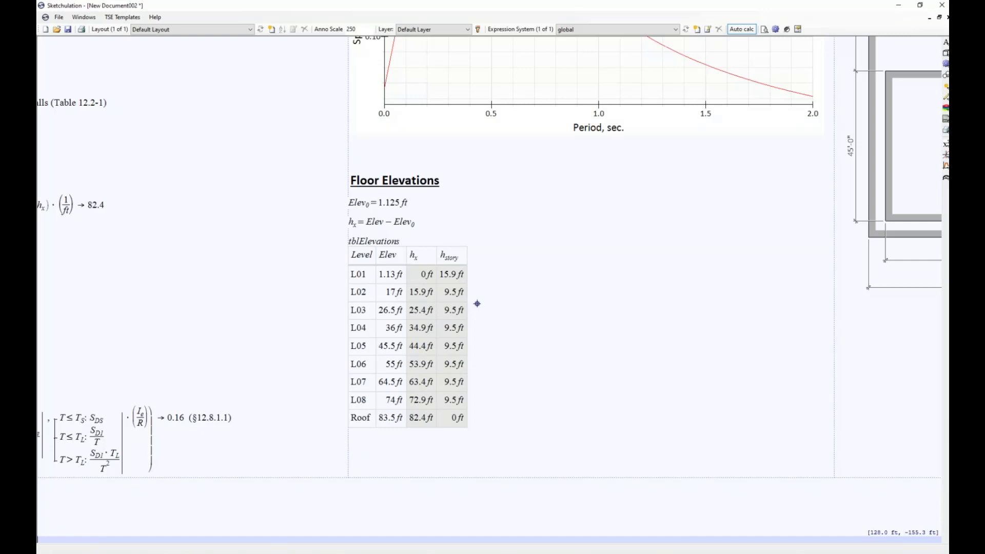
Open the Elev_0 expression under Floor Elevations and inspect its symbol name, value and ft unit, leaving it as it is
scroll(475, 303, up, 2)
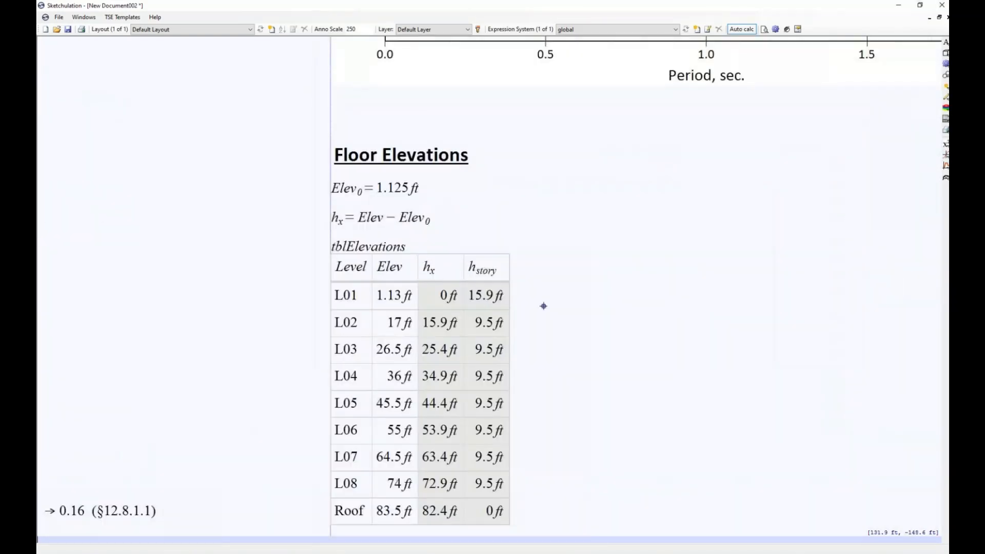
middle_drag(544, 307, 523, 297)
click(370, 183)
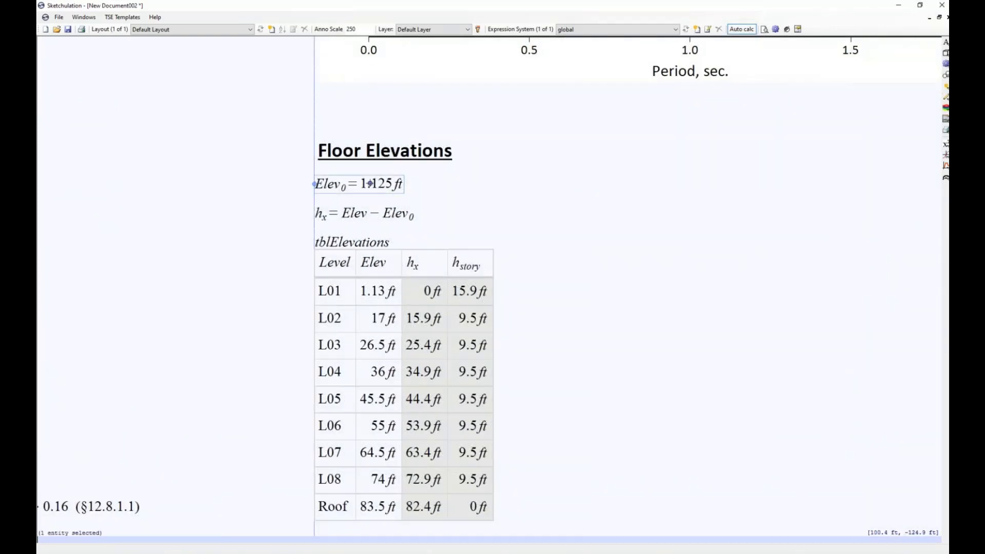
double_click(343, 183)
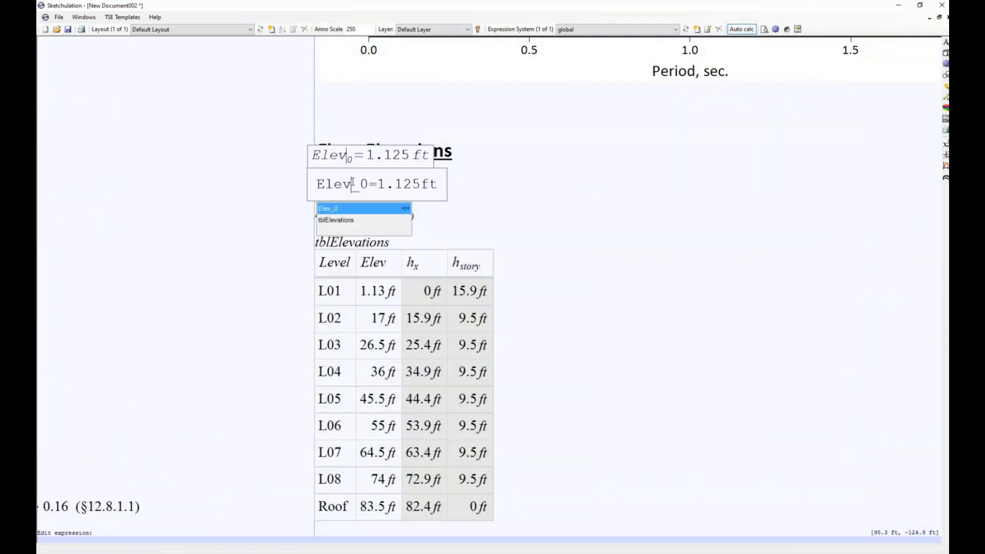
double_click(365, 184)
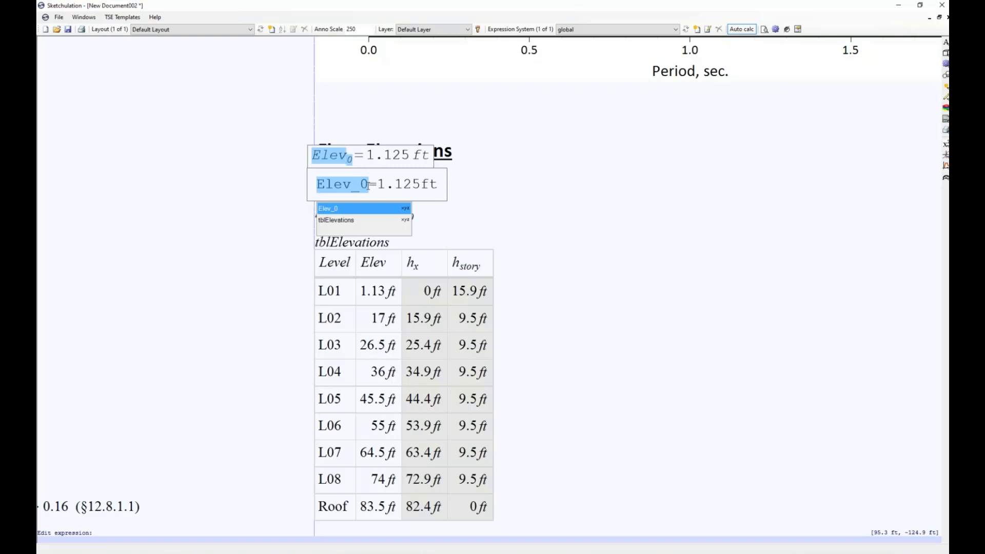
key(End)
key(F2)
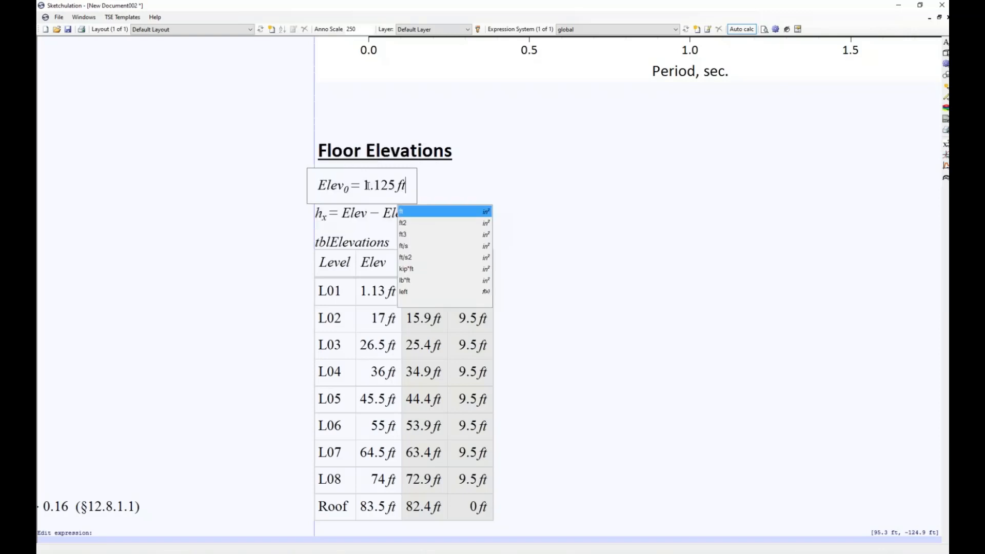
key(Left)
key(Left)
key(End)
key(shift+Left)
key(shift+Left)
text(ft)
click(480, 191)
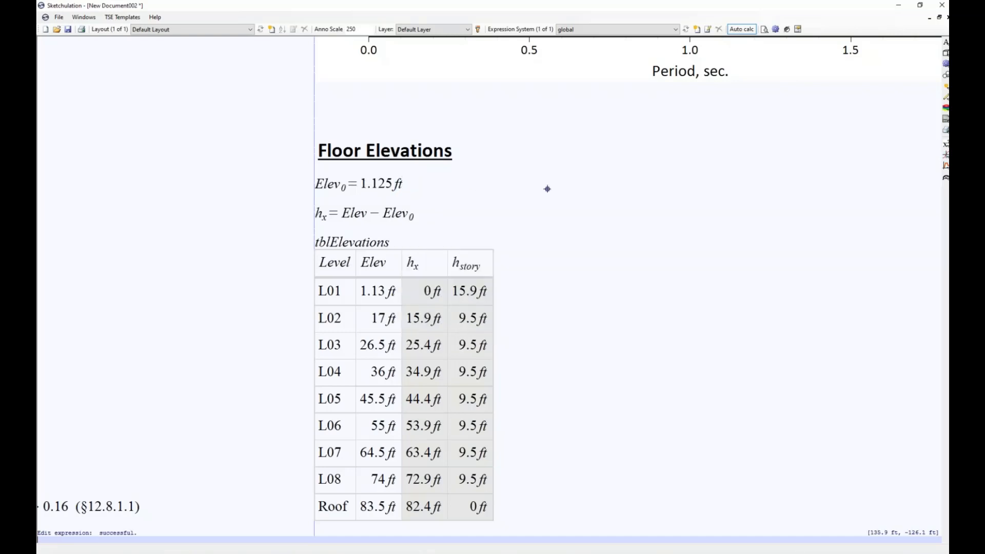
Open tblElevations and examine the L03 cell and the header formula of its h_x column
click(322, 211)
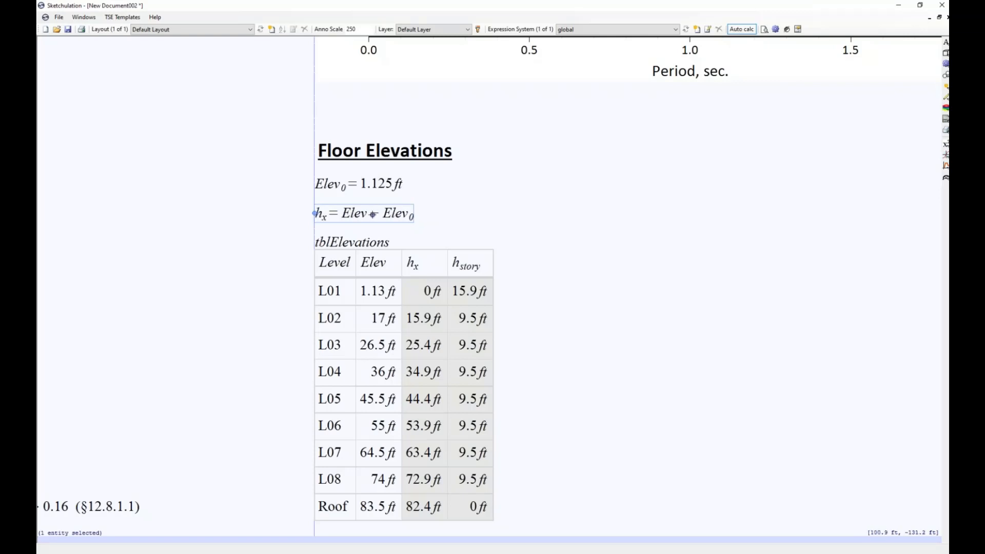
key(Escape)
click(428, 318)
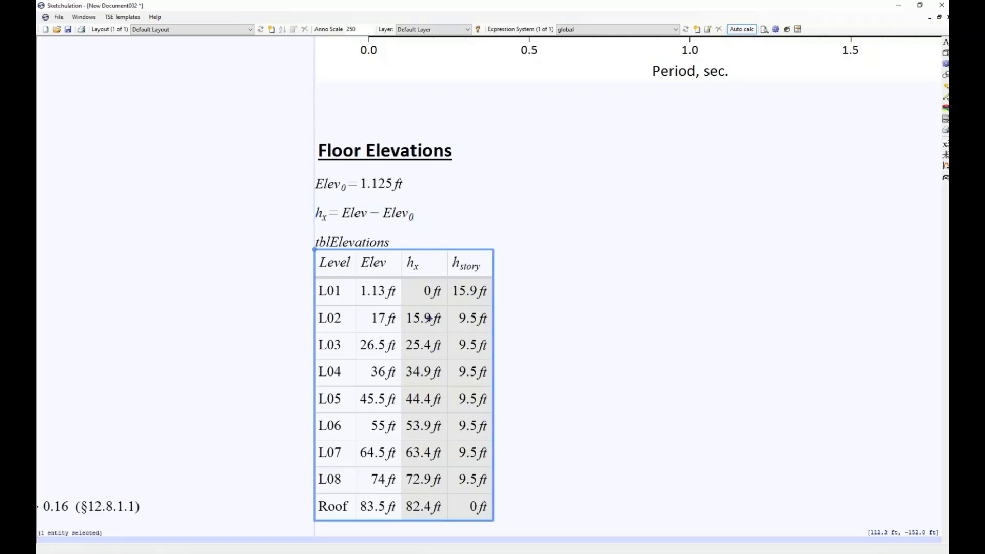
double_click(427, 318)
key(Down)
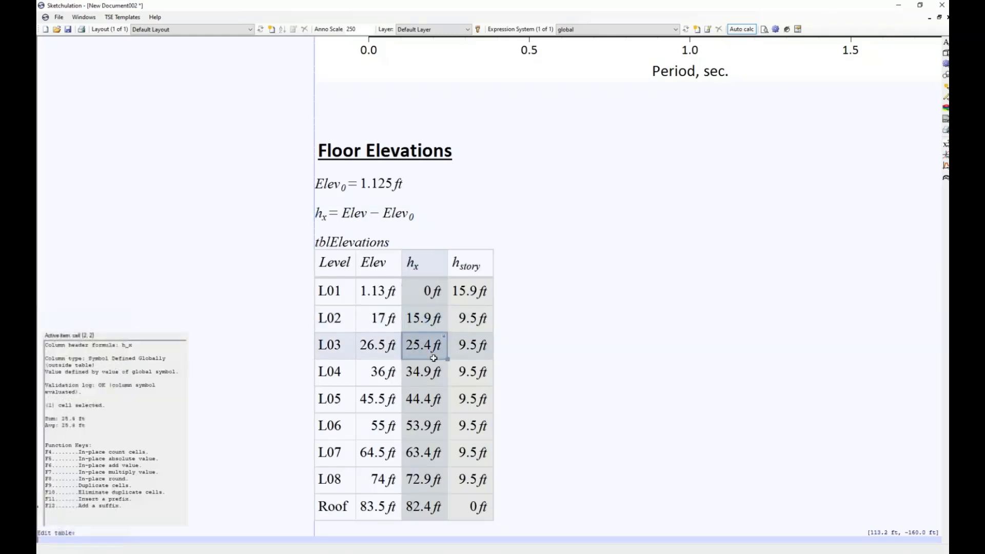
click(424, 264)
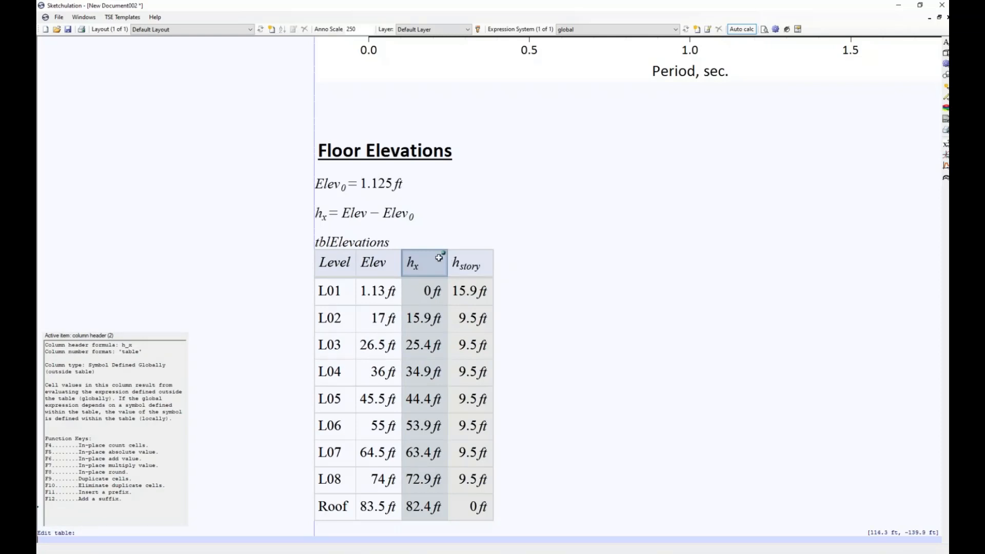
scroll(444, 240, up, 2)
middle_drag(438, 258, 459, 209)
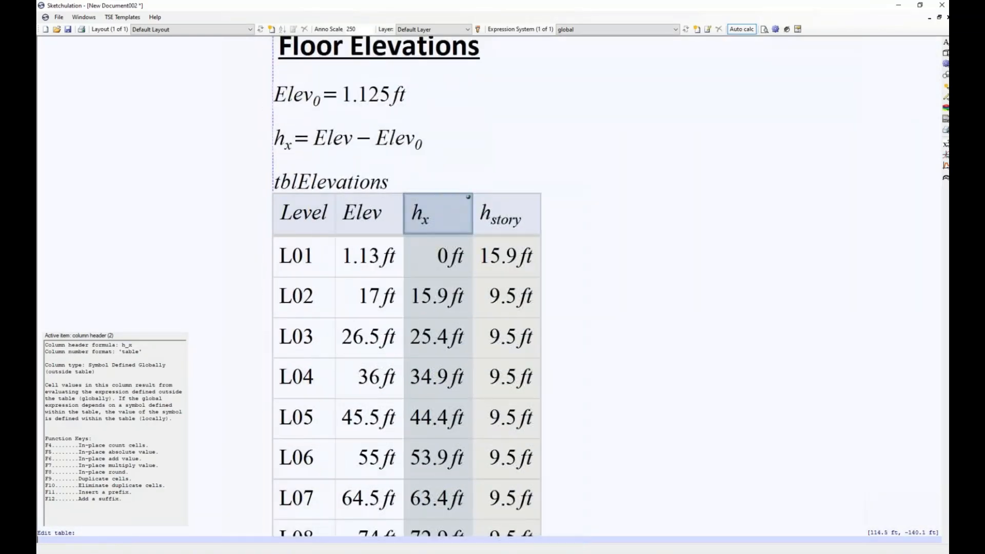
click(435, 212)
double_click(435, 212)
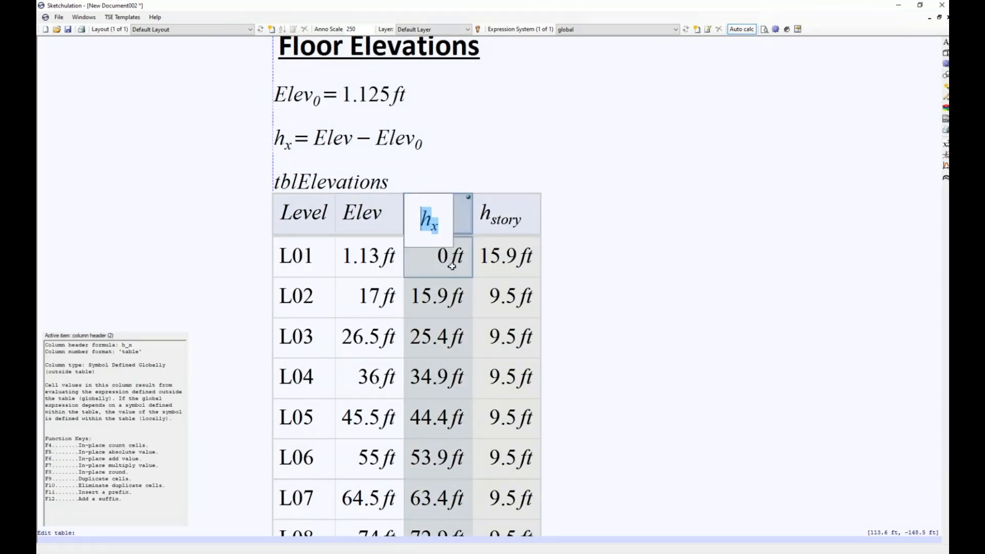
Compare the h_x expression defined above tblElevations with the symbol in the table's h_x column header, keeping the header as h_x
click(331, 137)
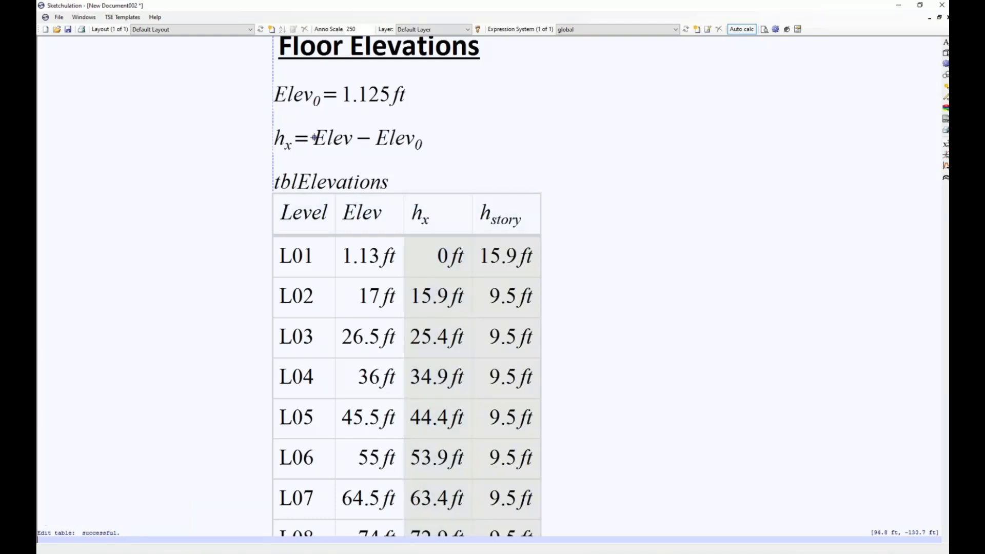
click(324, 135)
click(430, 220)
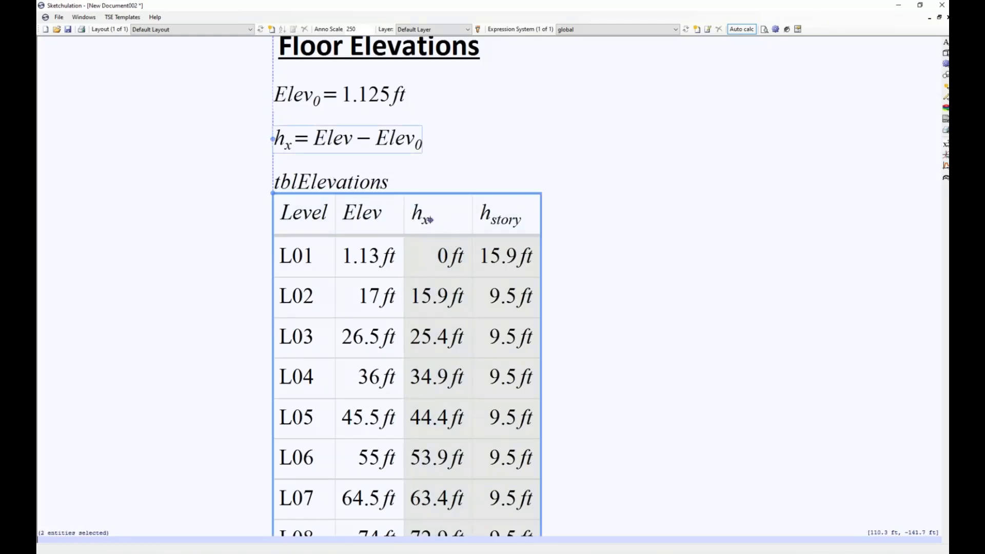
double_click(435, 231)
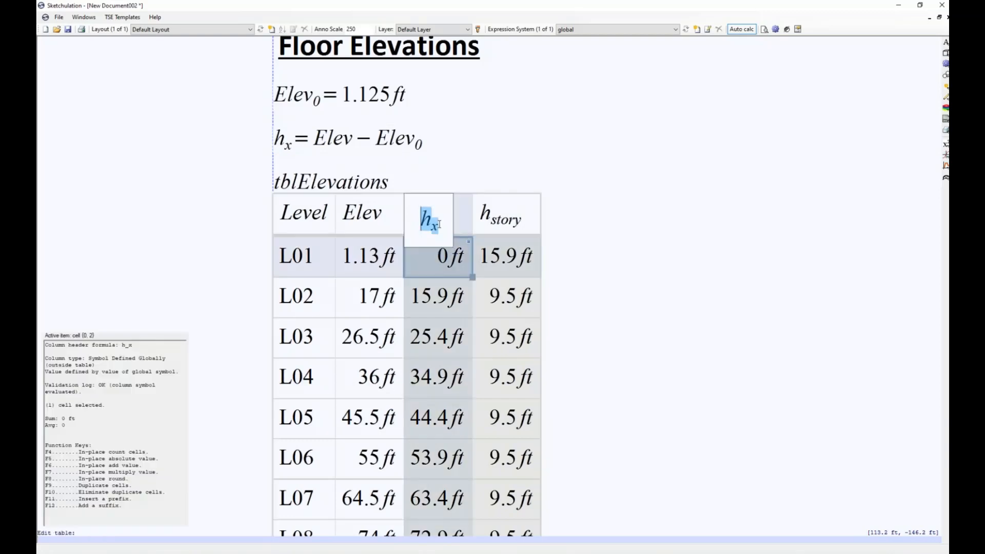
text(h)
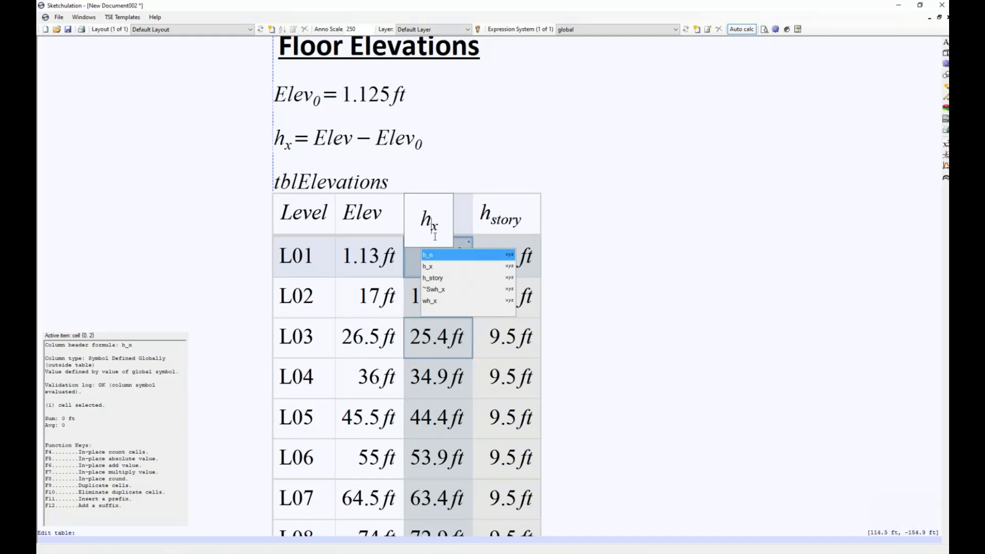
double_click(431, 229)
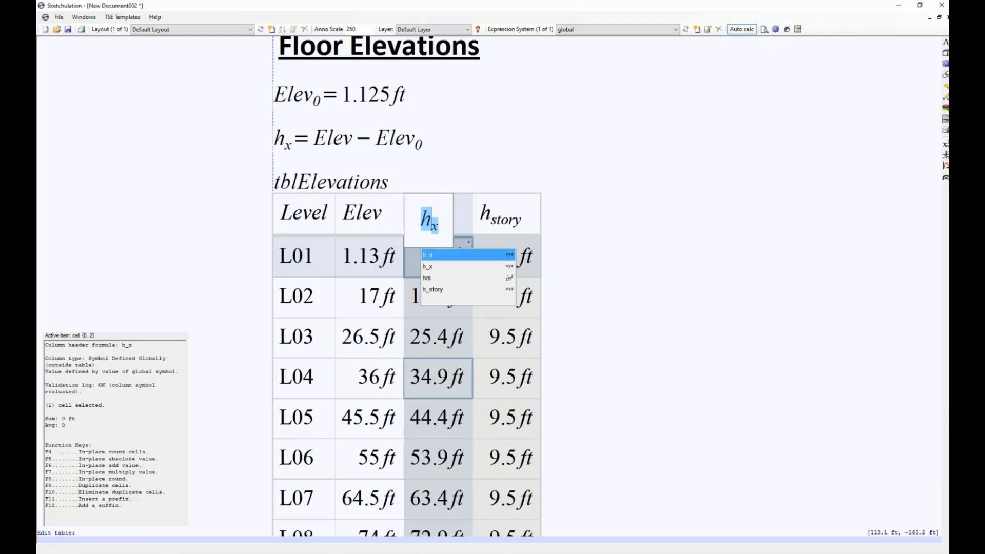
middle_drag(451, 360, 452, 356)
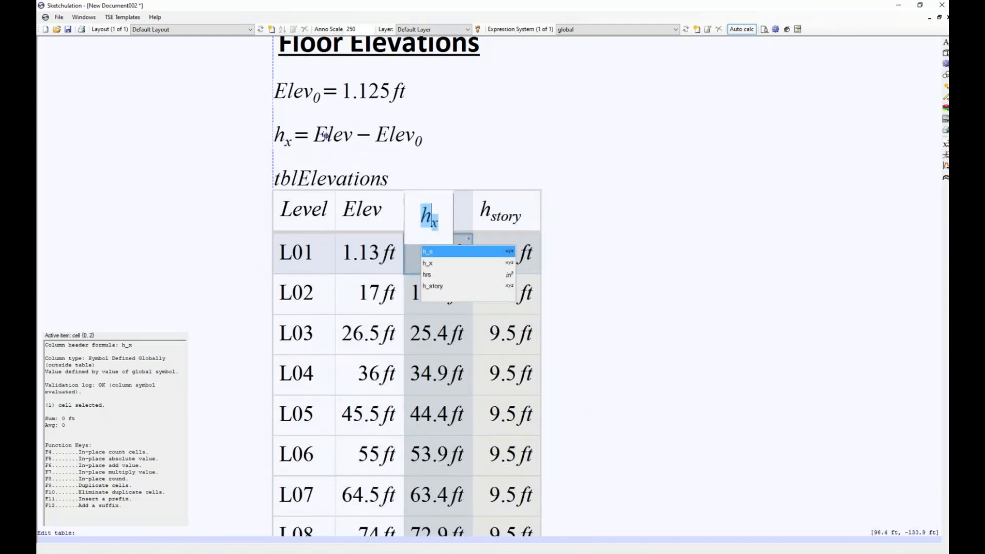
Examine tblElevations row by row from L01 to L04, across to the h_story column
click(443, 339)
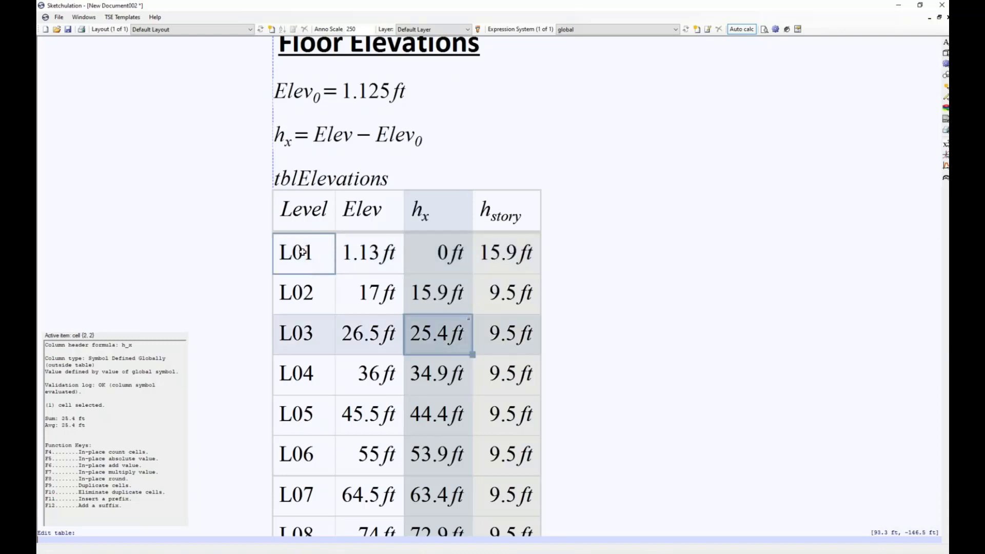
click(505, 253)
drag(280, 293, 546, 296)
drag(286, 335, 509, 327)
drag(317, 374, 508, 374)
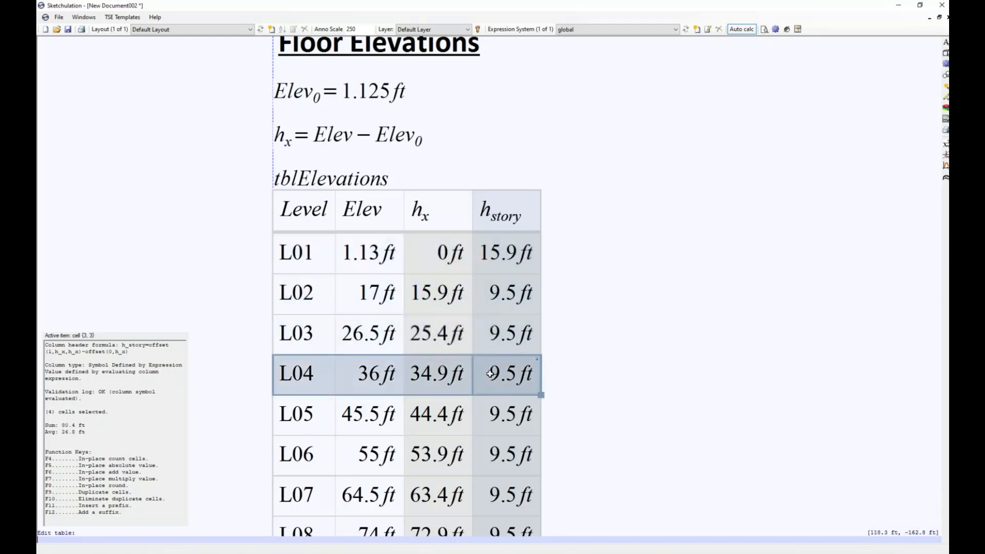
Trace the h_x column's row-by-row evaluation by inspecting its header and the L02 and L03 cells under Elev and h_x
click(430, 213)
click(430, 213)
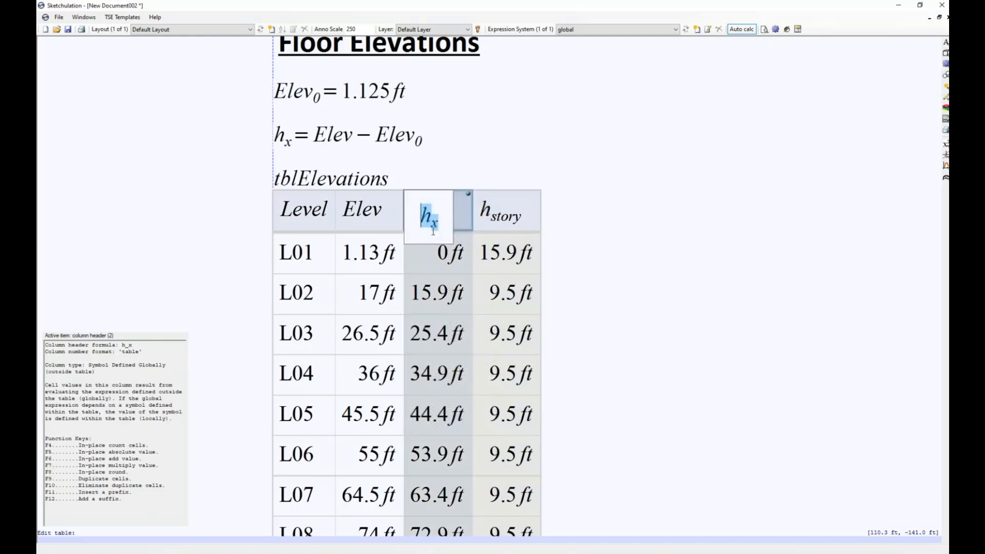
click(439, 282)
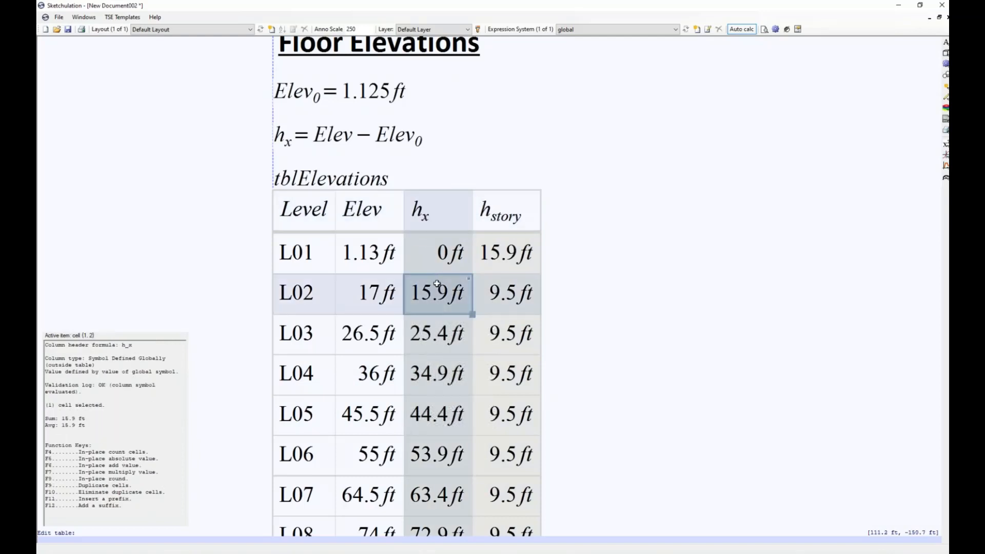
click(359, 284)
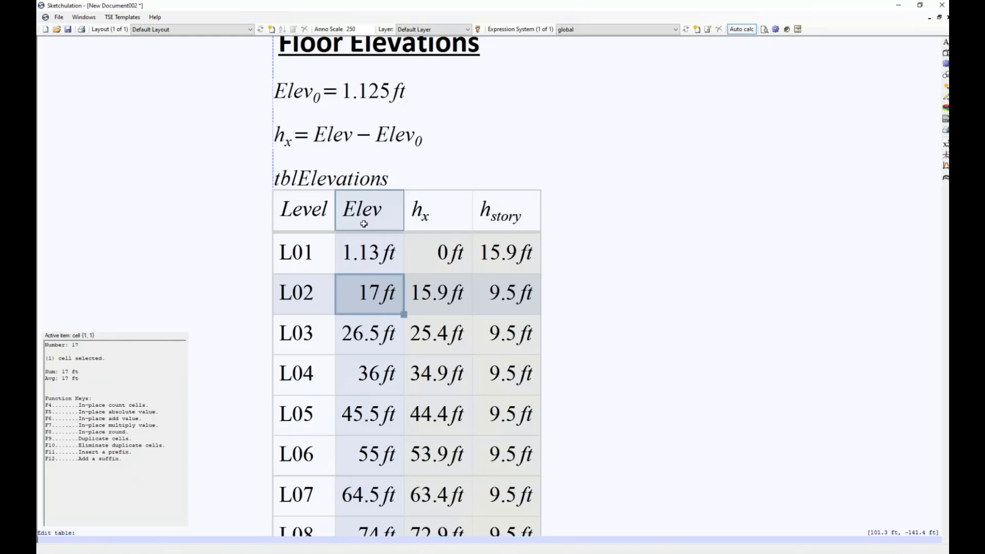
click(426, 296)
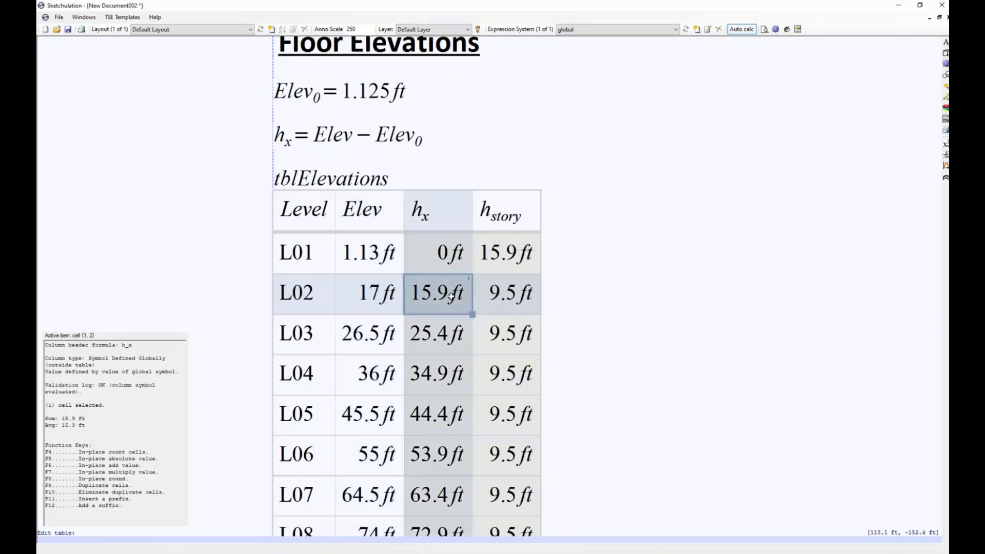
click(438, 333)
double_click(366, 329)
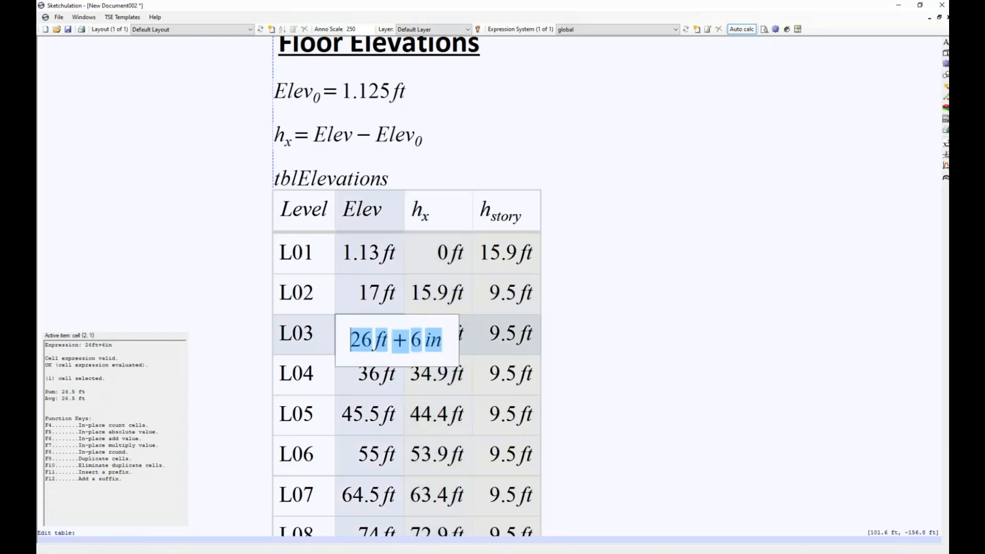
click(444, 299)
click(446, 323)
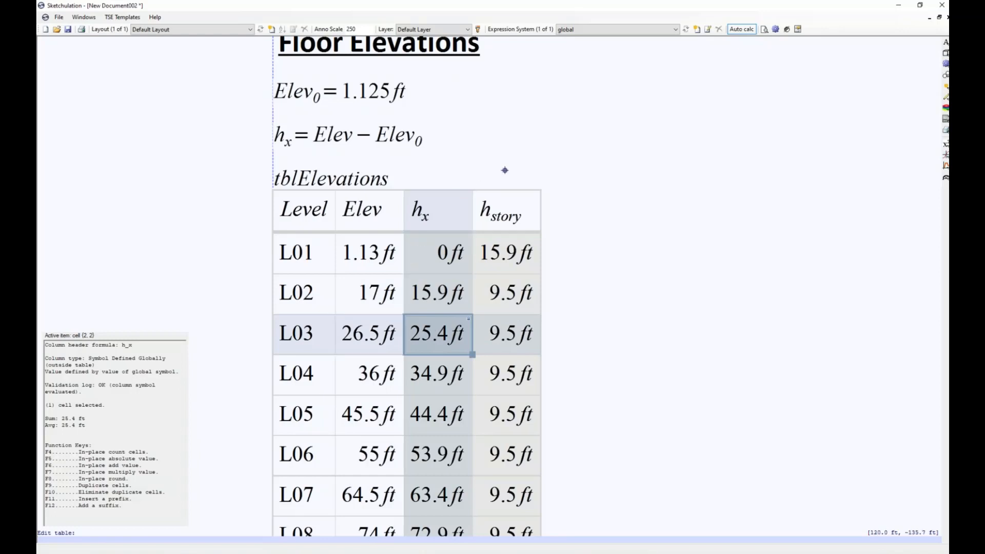
Finish editing tblElevations and review the global h_x expression alongside the whole table down to the Roof row
click(448, 142)
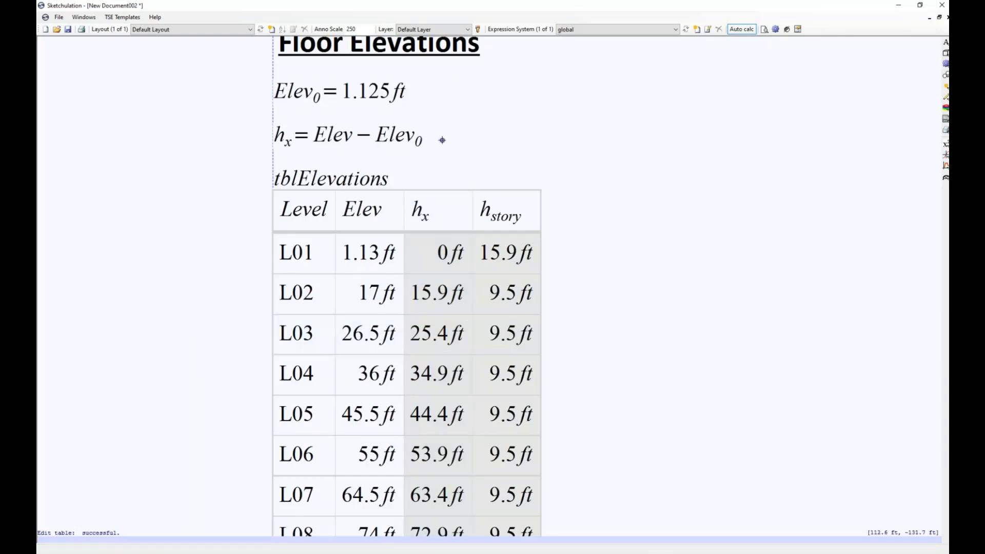
click(390, 134)
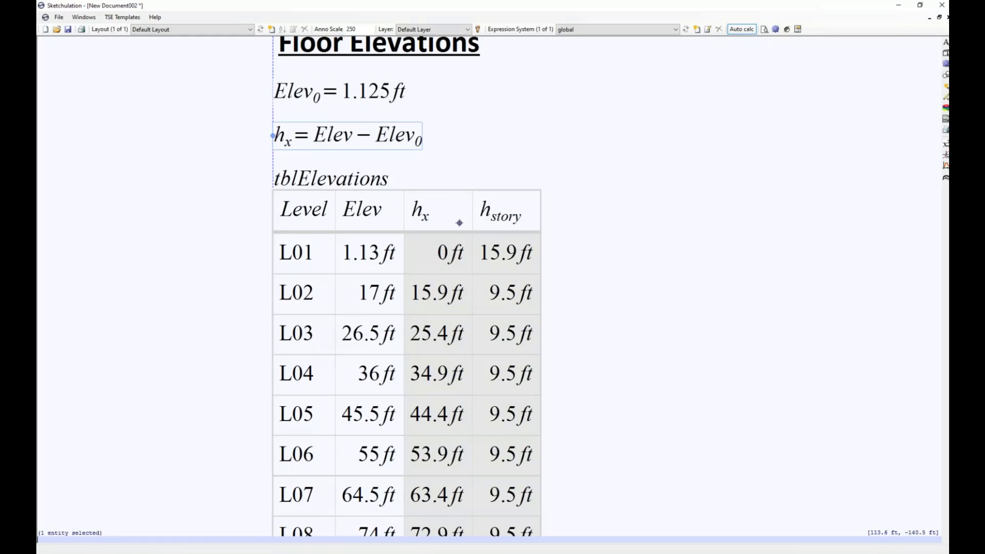
key(Escape)
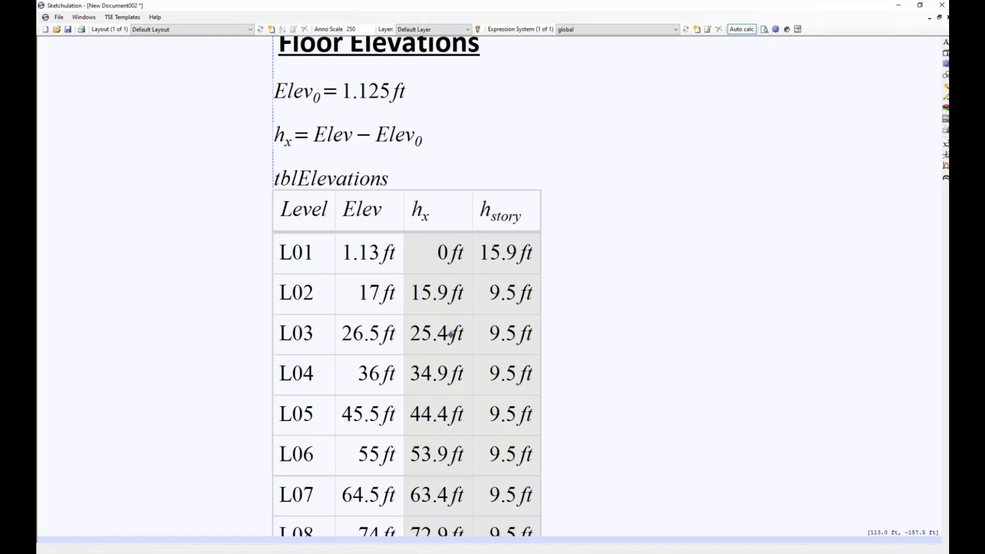
middle_drag(469, 356, 442, 308)
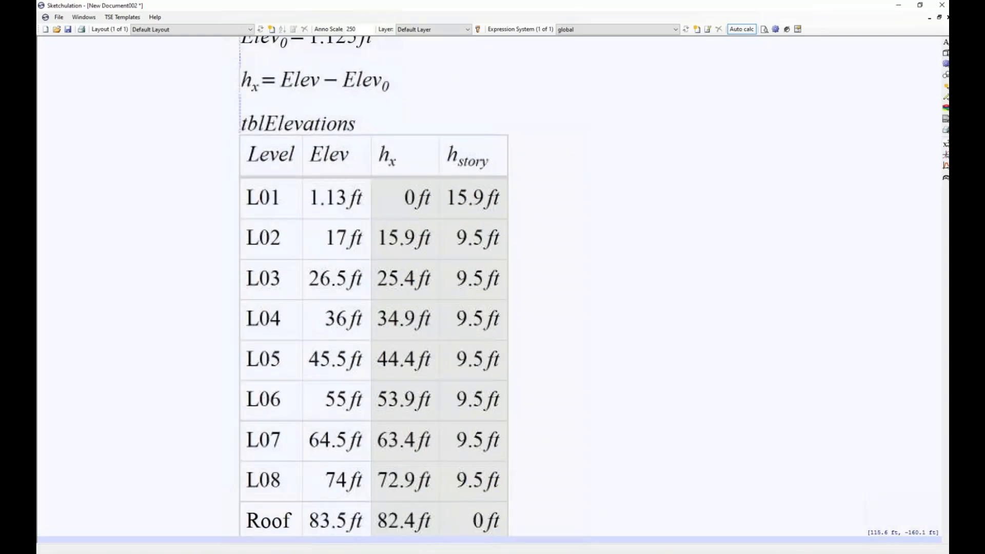
scroll(442, 308, down, 2)
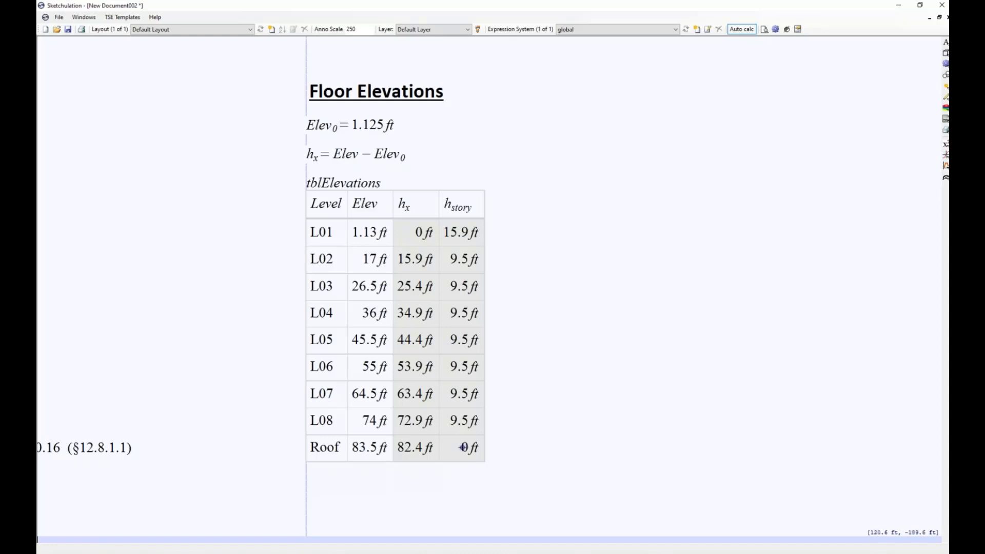
Reopen tblElevations to check the h_x header symbol and the L02 elevation cell, and close the table without changes
click(437, 253)
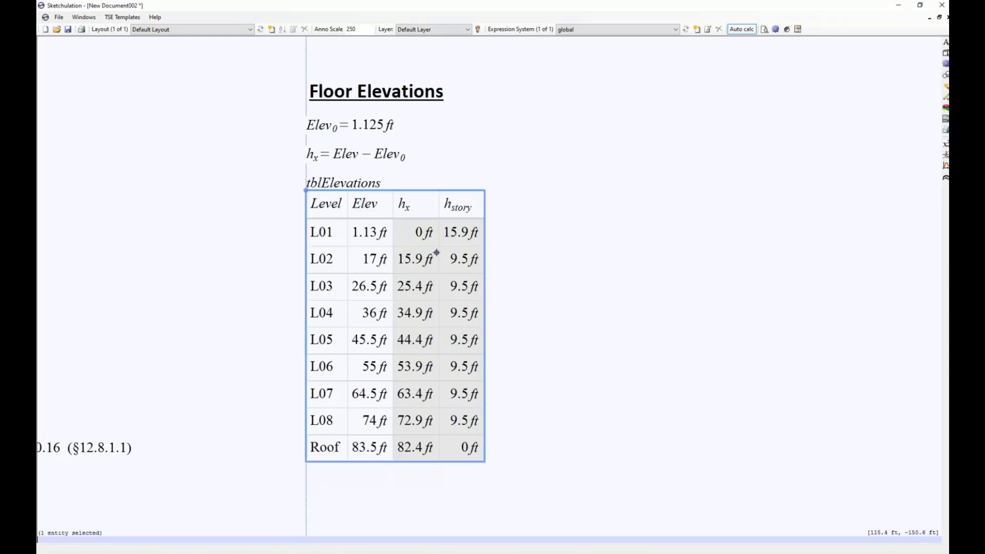
double_click(426, 239)
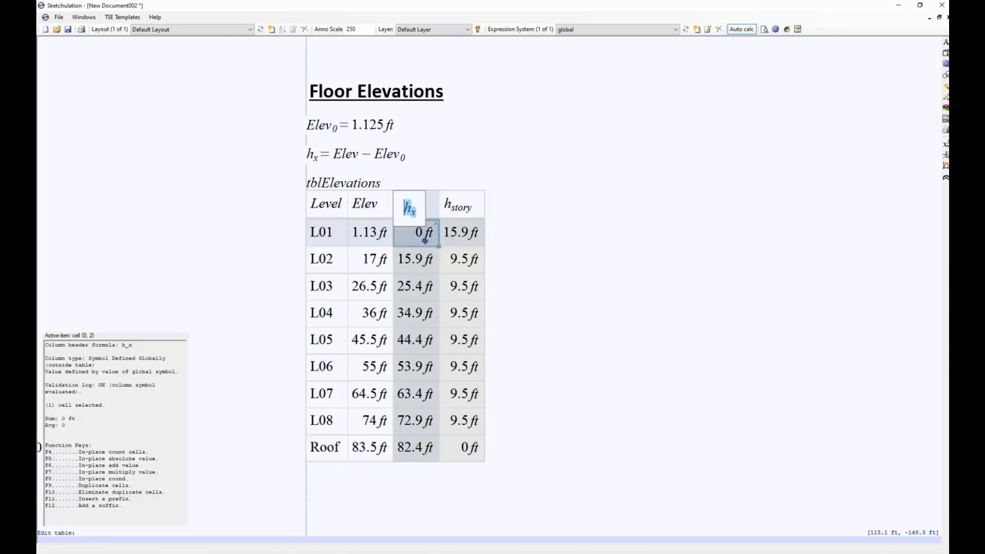
click(435, 212)
click(364, 264)
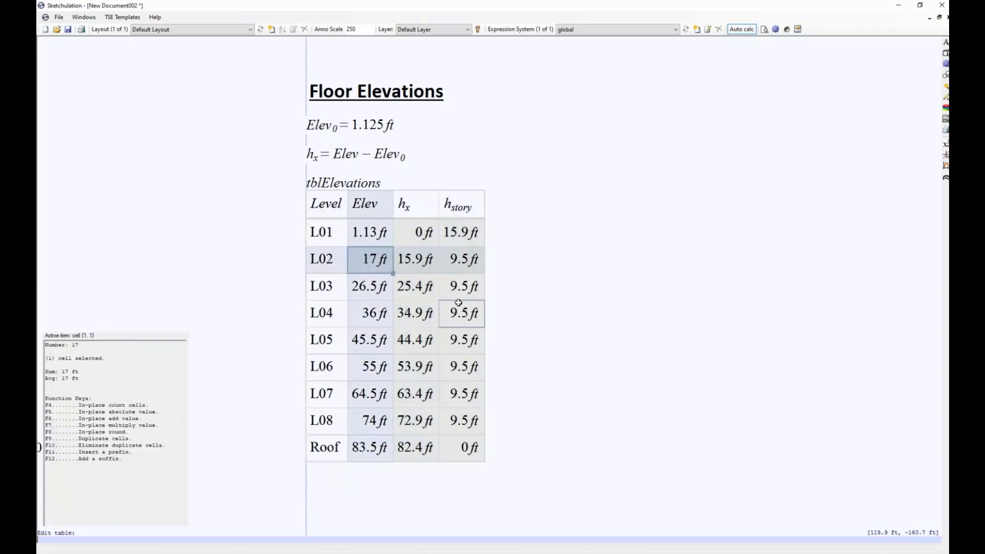
click(538, 312)
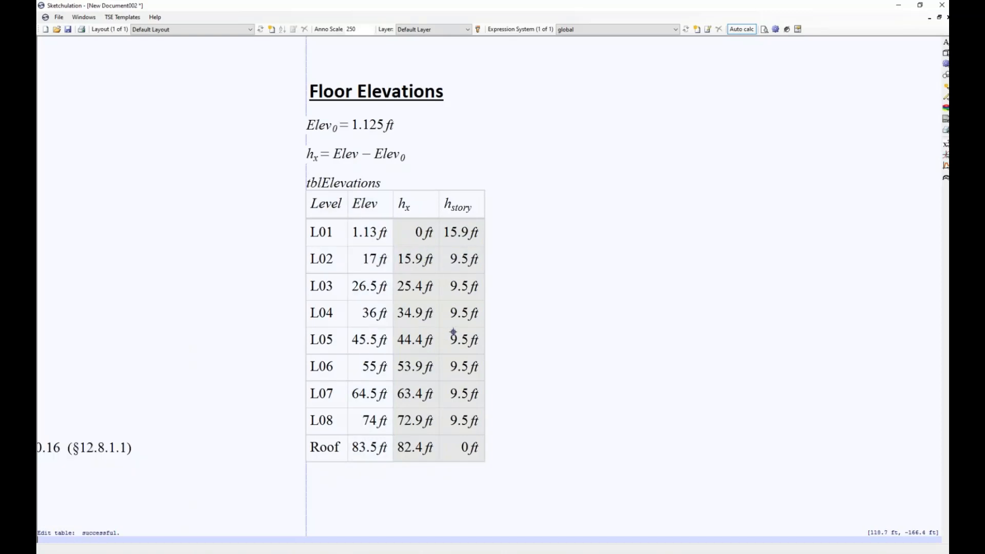
Open tblElevations again and inspect the formula and column type of the h_story header
click(413, 204)
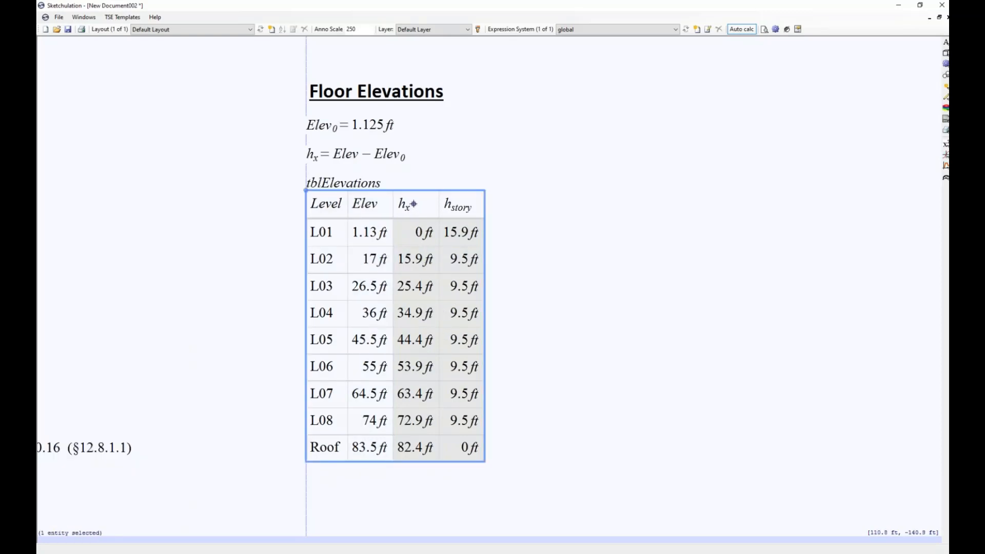
click(414, 204)
click(458, 205)
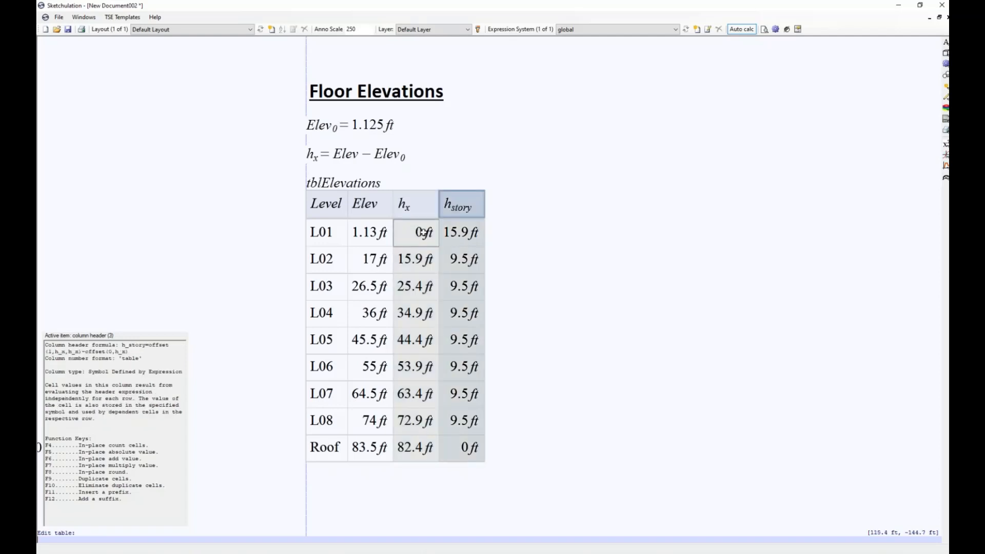
Examine the Elev values together with the Level names in tblElevations, and leave the table
click(374, 206)
drag(373, 232, 371, 421)
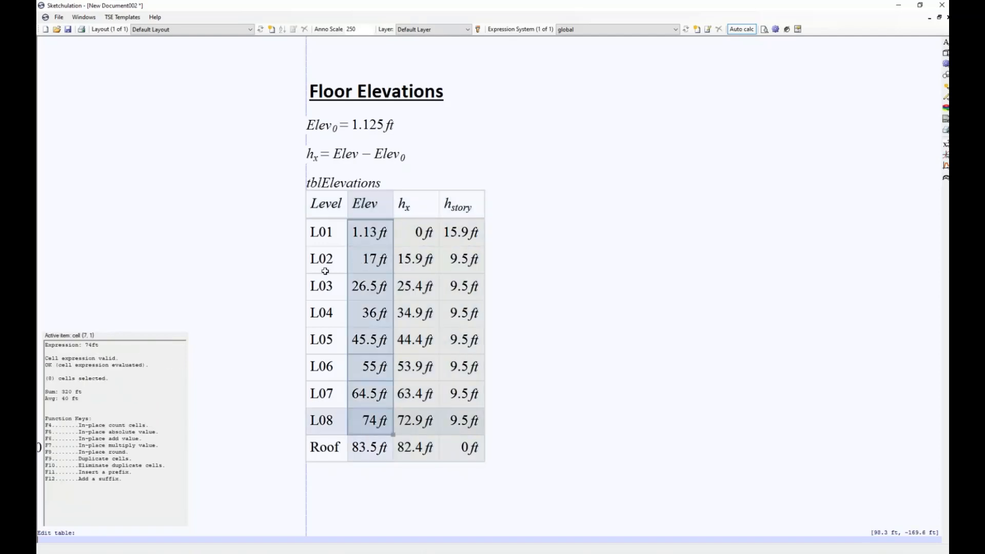
drag(323, 233, 368, 449)
click(419, 351)
click(575, 249)
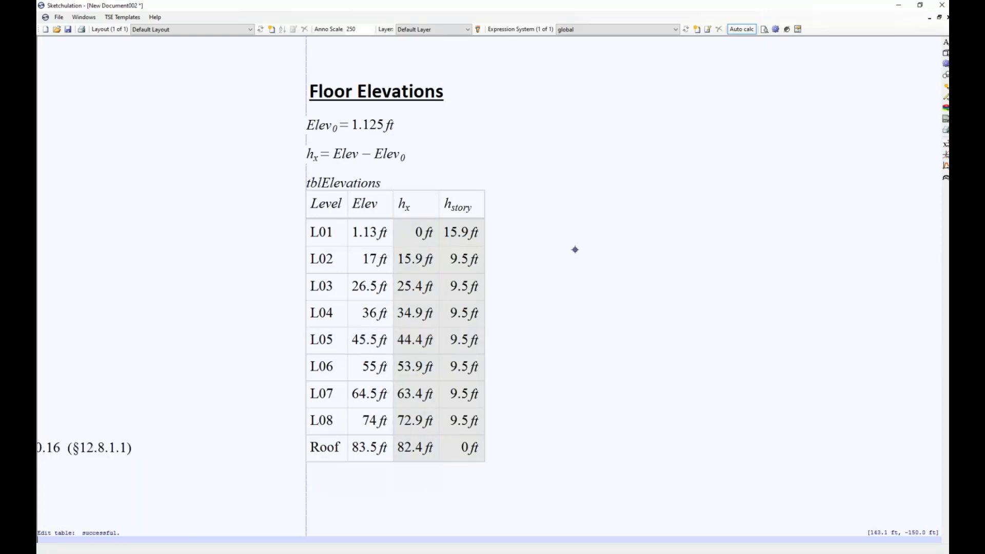
Inspect the outer level 2 outline and the inner typical floor outline in the Building Plan by selecting each shape separately
scroll(575, 249, down, 1)
scroll(684, 239, down, 1)
middle_drag(600, 267, 204, 411)
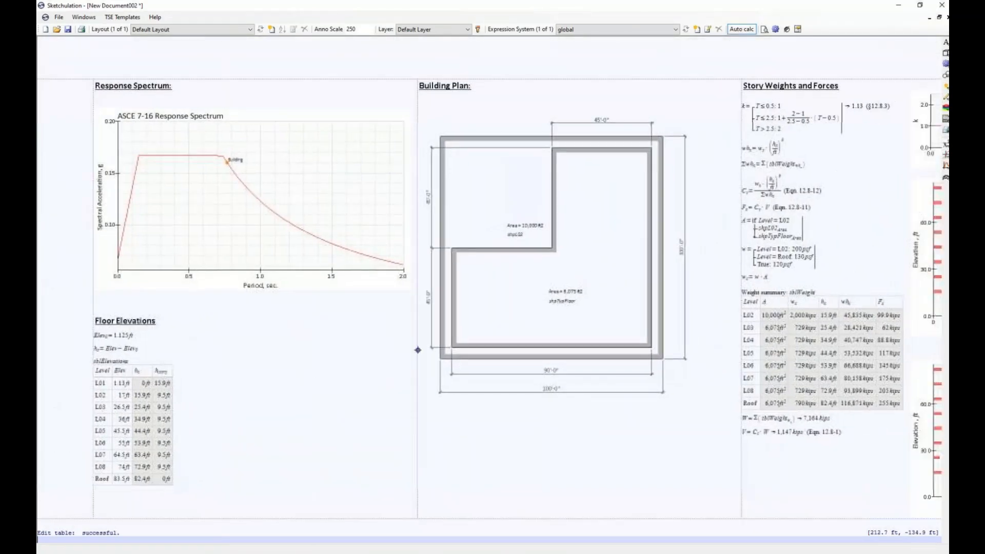
middle_drag(618, 345, 521, 345)
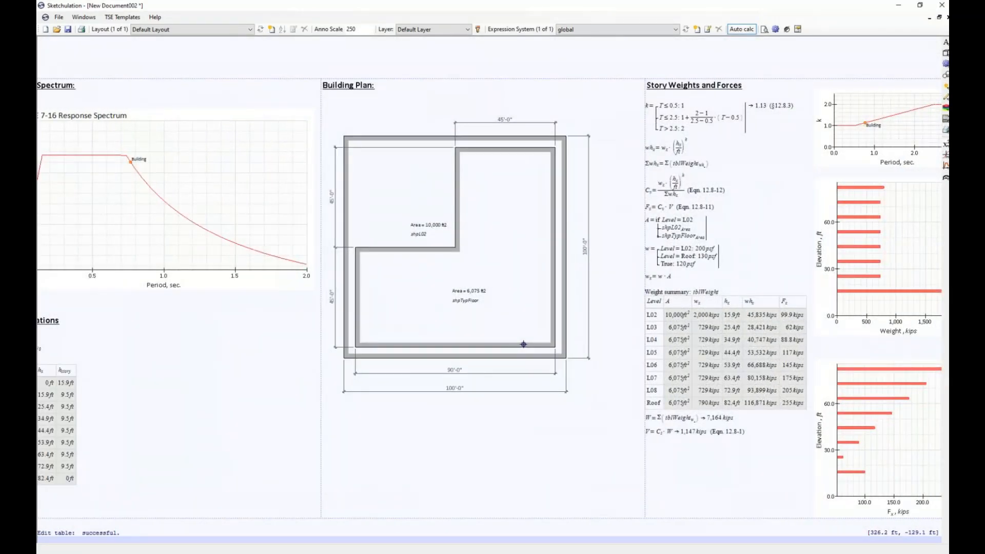
scroll(394, 103, up, 1)
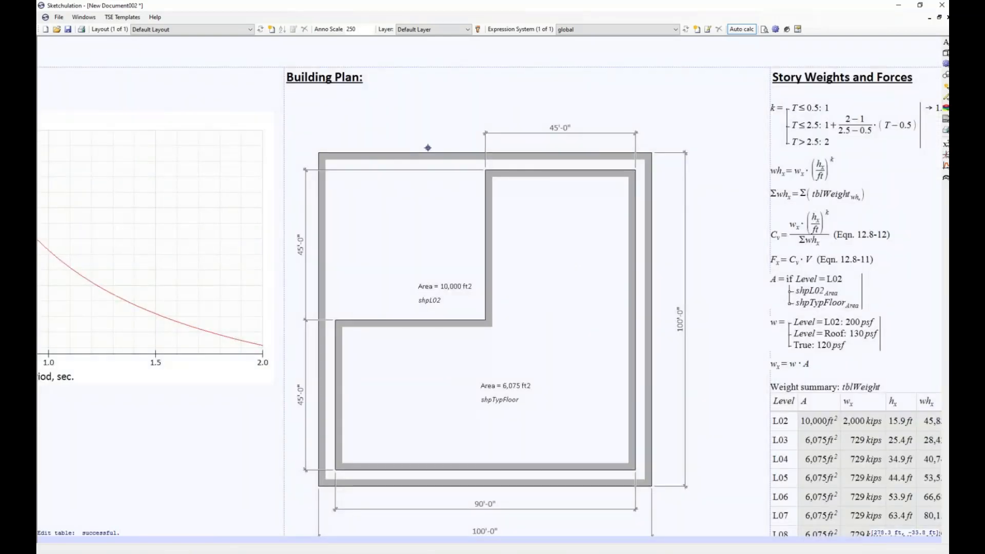
click(423, 154)
middle_drag(484, 316, 423, 271)
key(Escape)
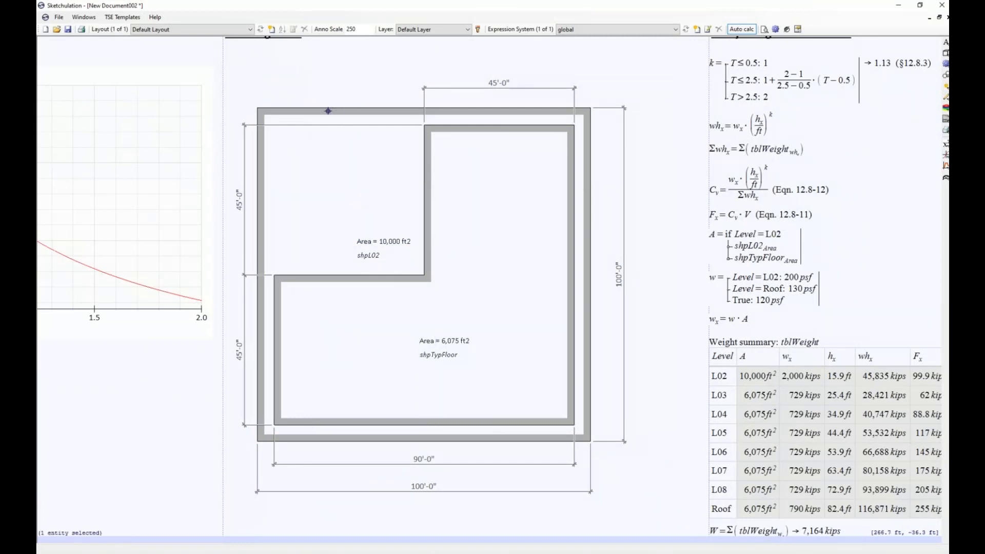
click(443, 423)
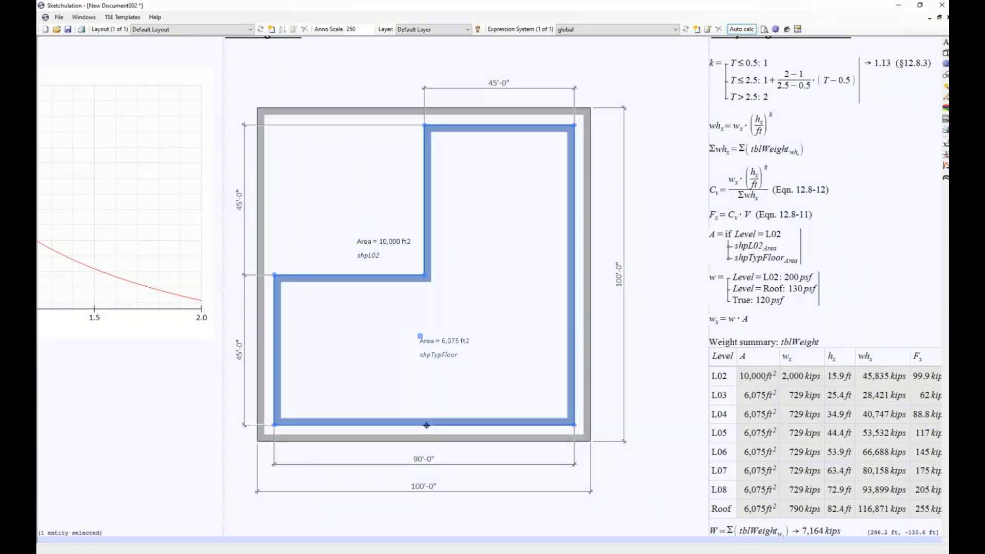
key(Escape)
click(371, 108)
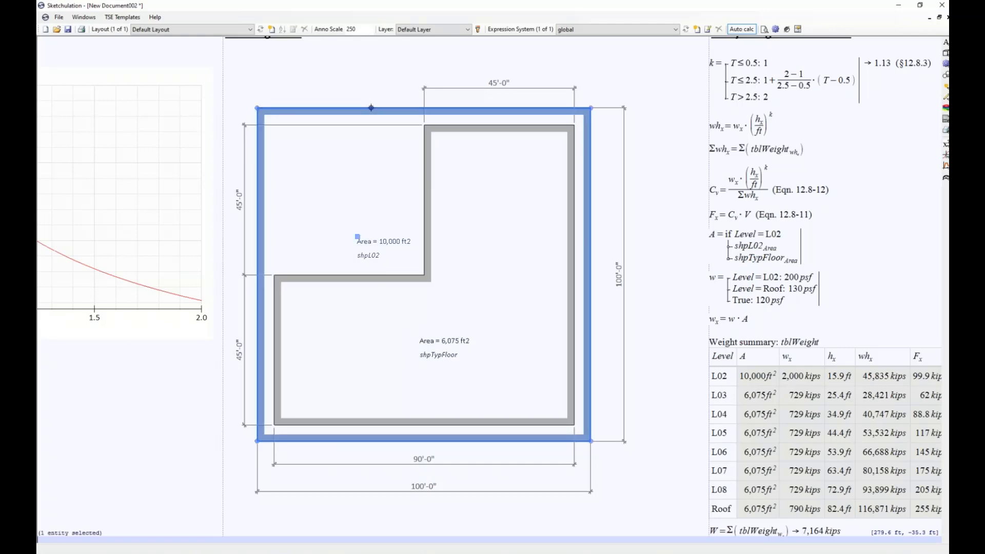
key(Escape)
Show the typical floor shape's properties, examine its entity tag, and deselect the shape
click(411, 275)
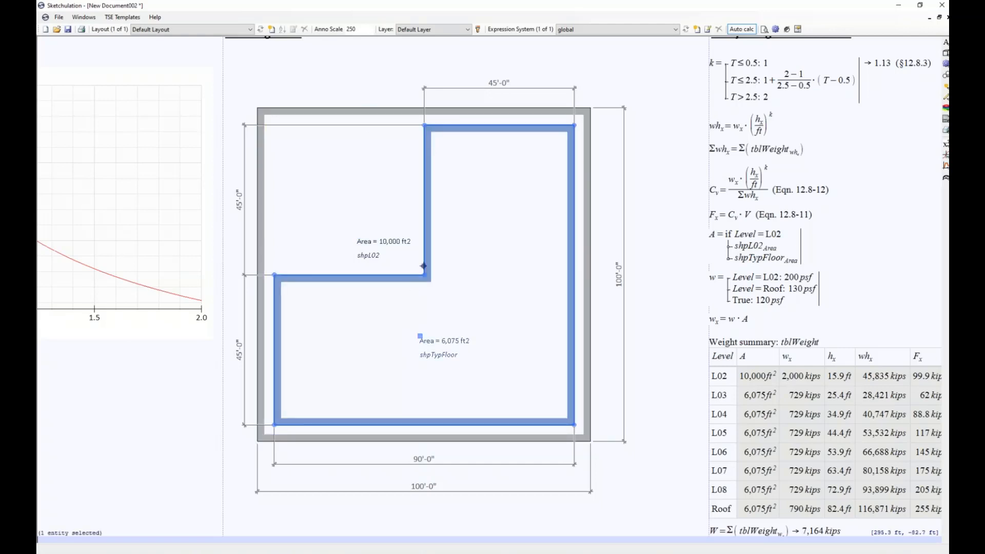
text(mo)
key(Return)
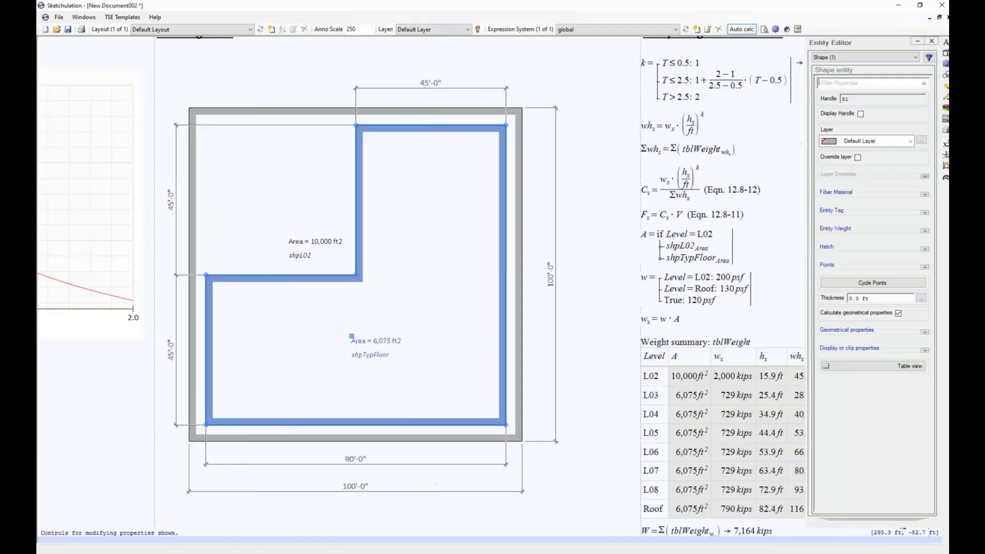
click(924, 212)
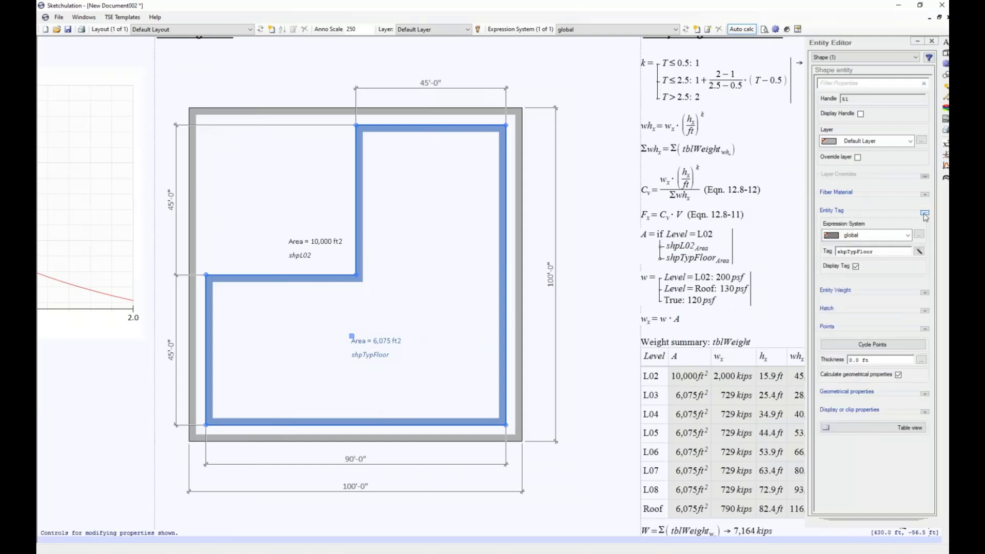
drag(886, 252, 834, 257)
middle_drag(617, 261, 546, 257)
key(Escape)
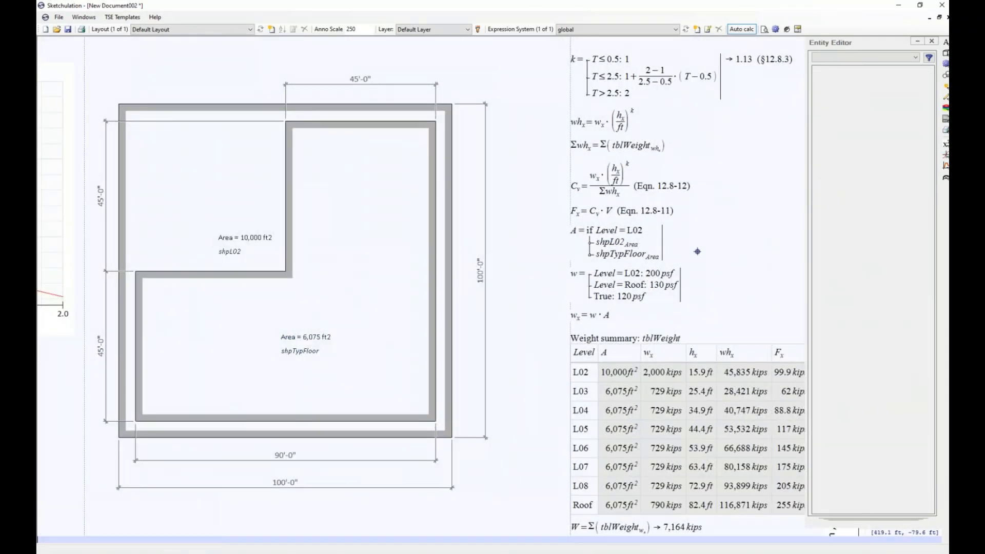
Open the floor area expression A under Story Weights and Forces for editing, showing its full if() formula
middle_drag(687, 250, 665, 251)
double_click(595, 242)
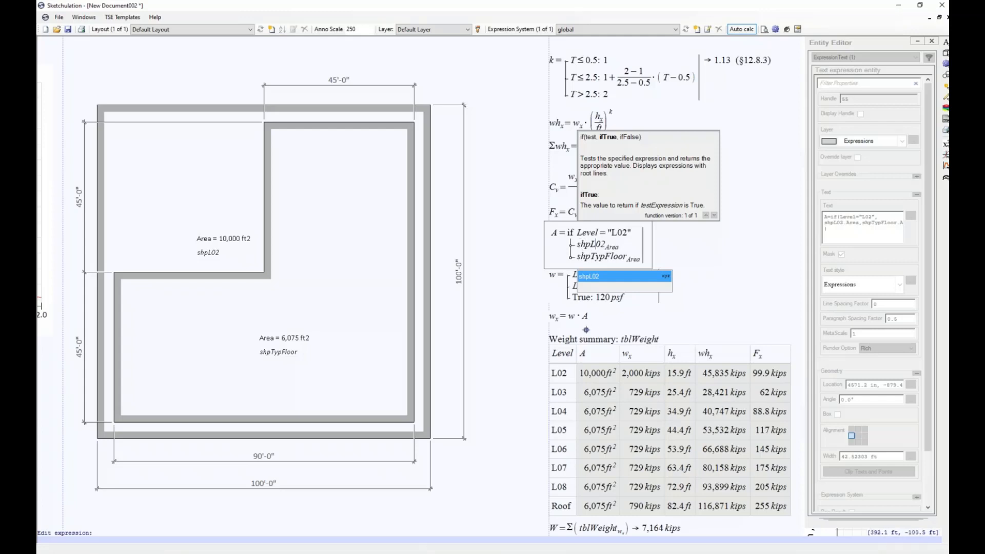
click(586, 402)
click(598, 390)
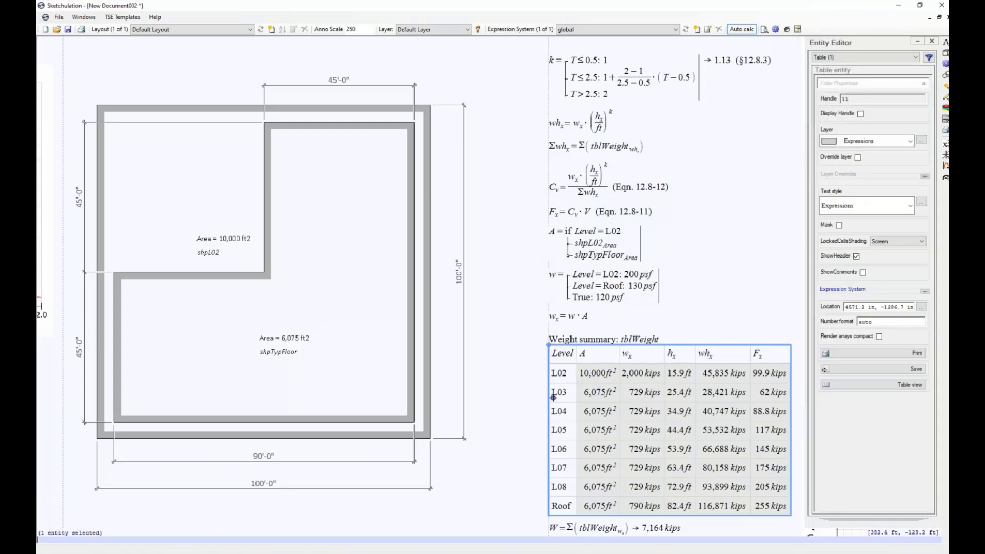
click(612, 243)
double_click(612, 243)
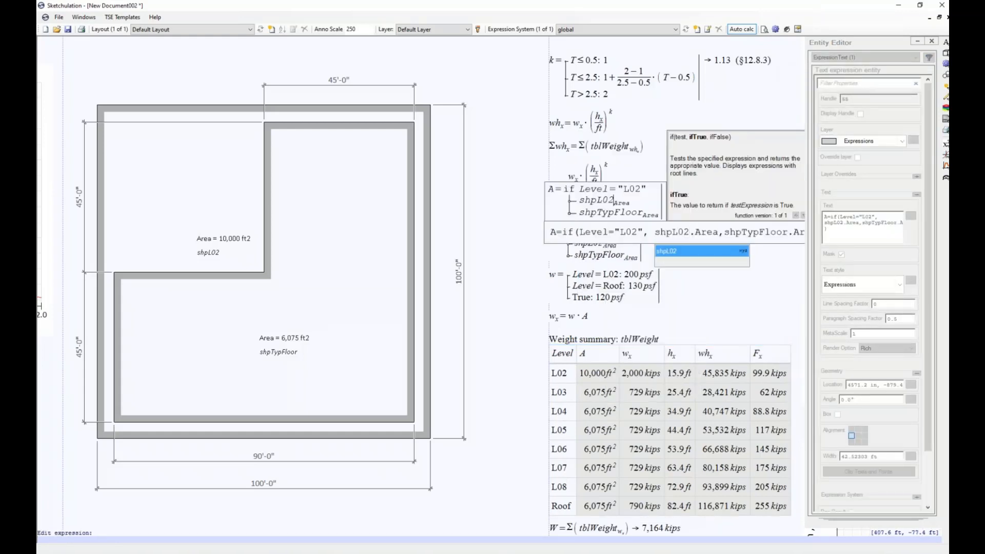
middle_drag(729, 324, 639, 340)
Examine the test Level="L02" and the shpL02.Area and shpTypFloor.Area results in expression A, and leave the expression
double_click(658, 249)
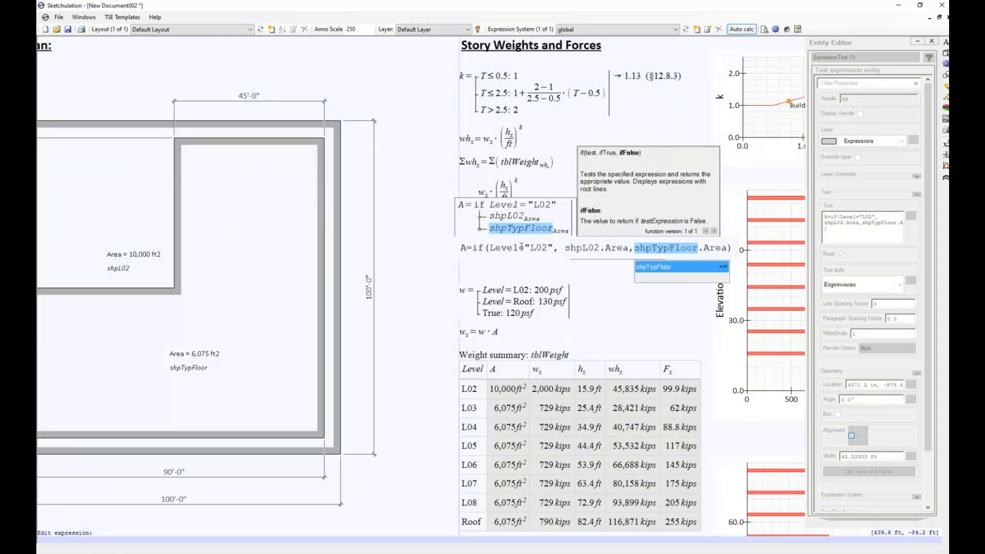
drag(491, 248, 555, 249)
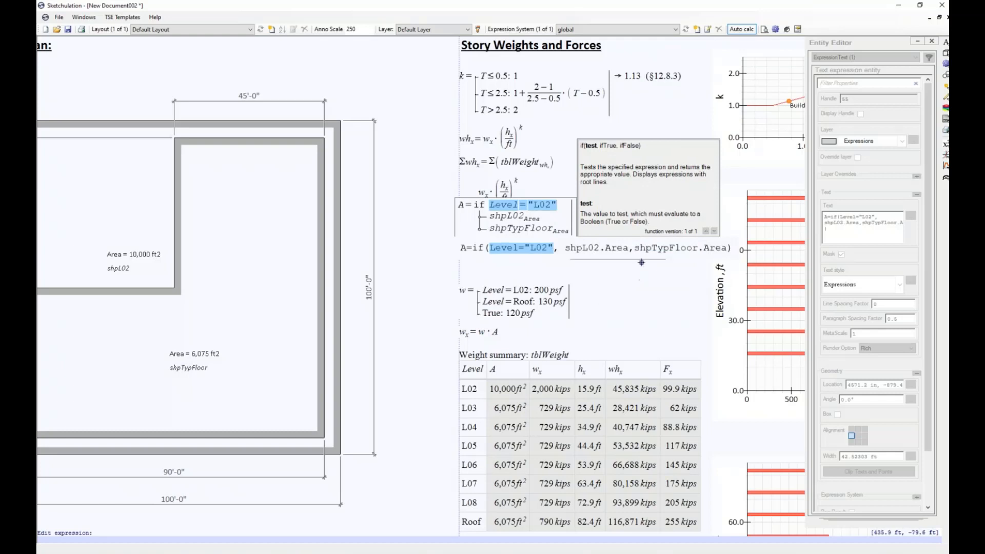
double_click(580, 249)
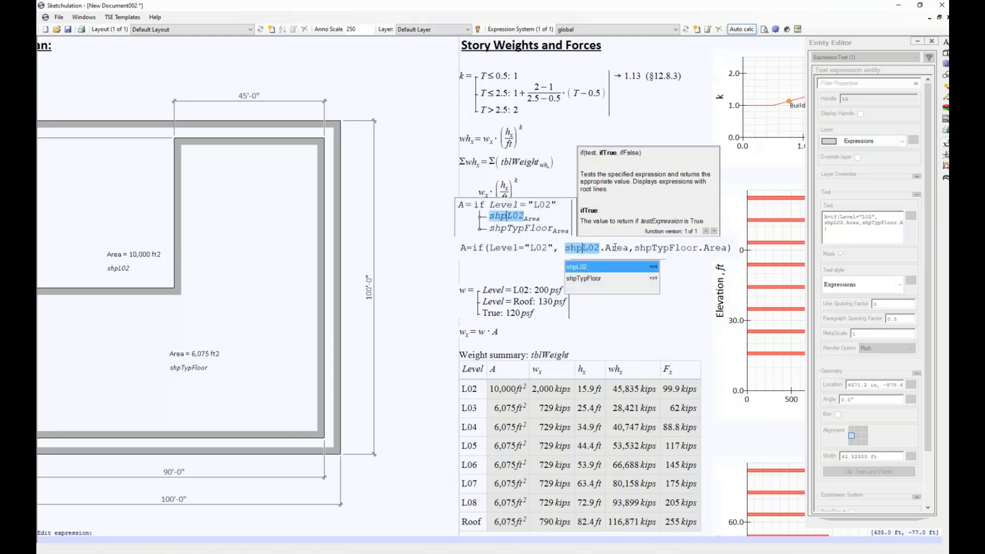
double_click(605, 248)
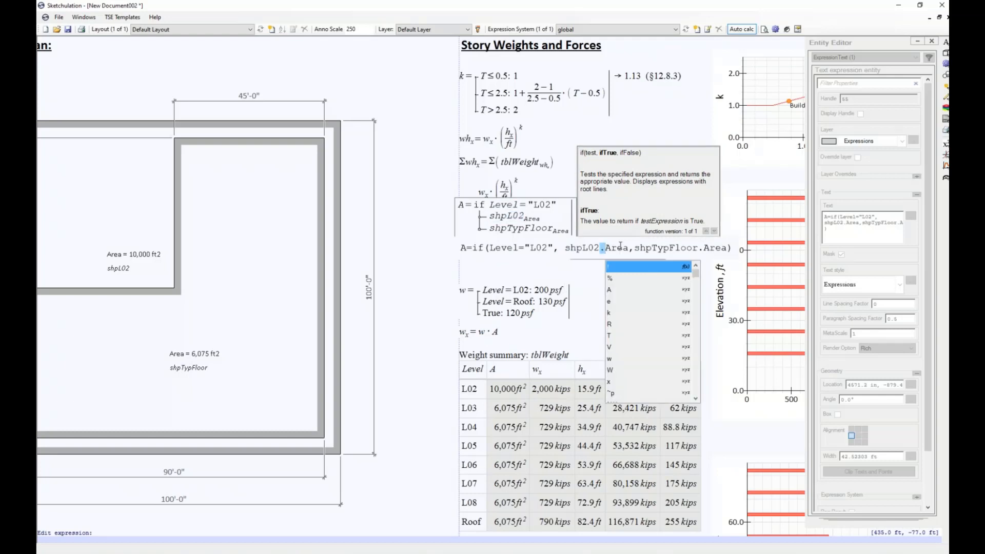
double_click(621, 247)
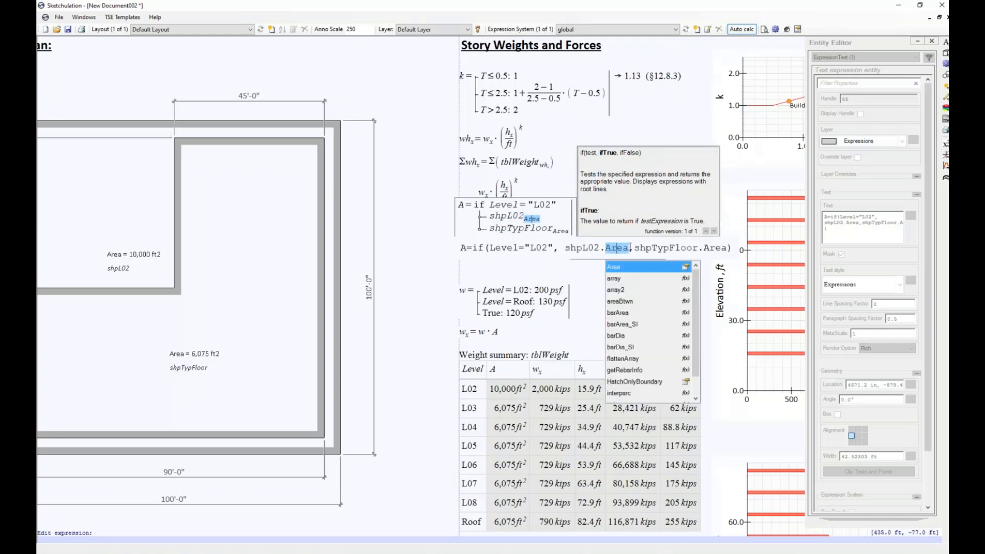
click(621, 248)
click(648, 249)
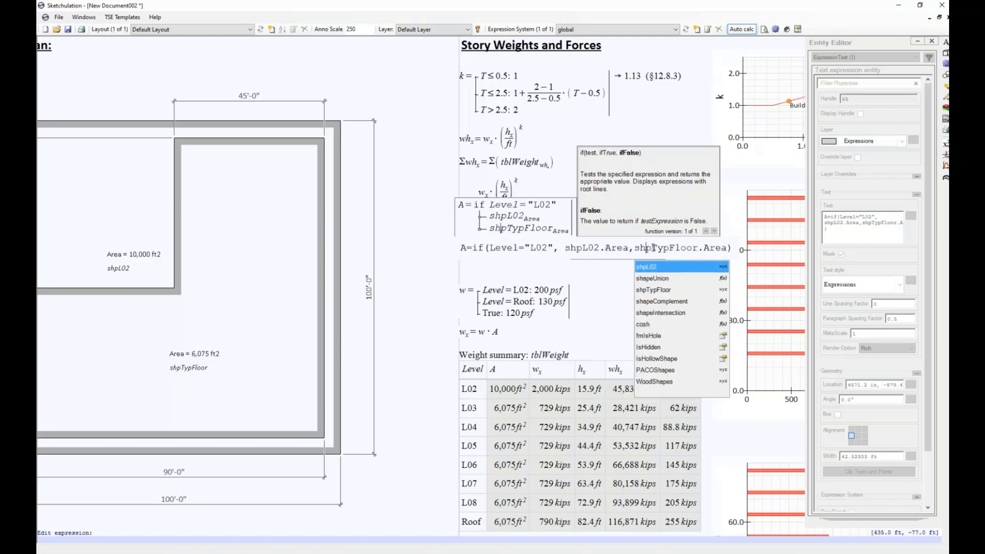
double_click(673, 248)
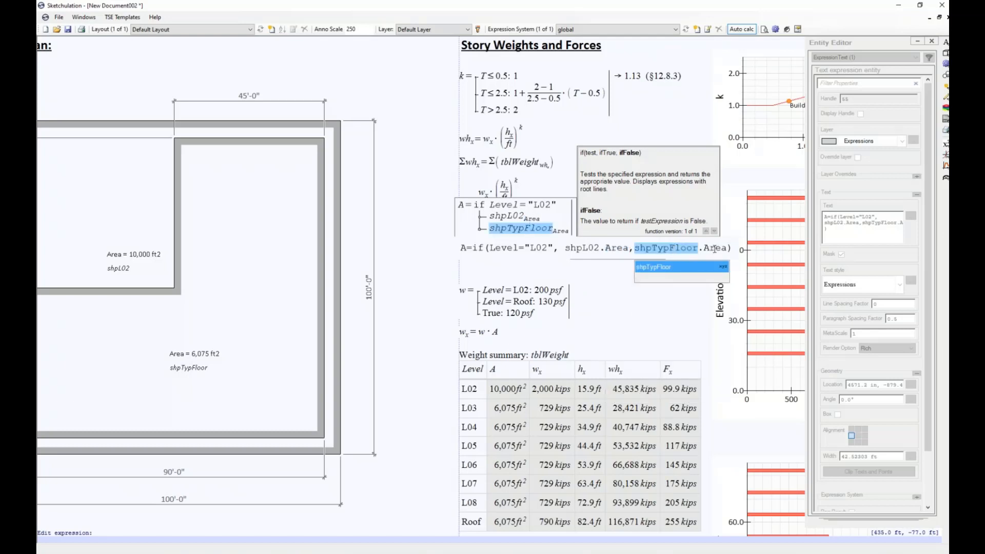
click(715, 249)
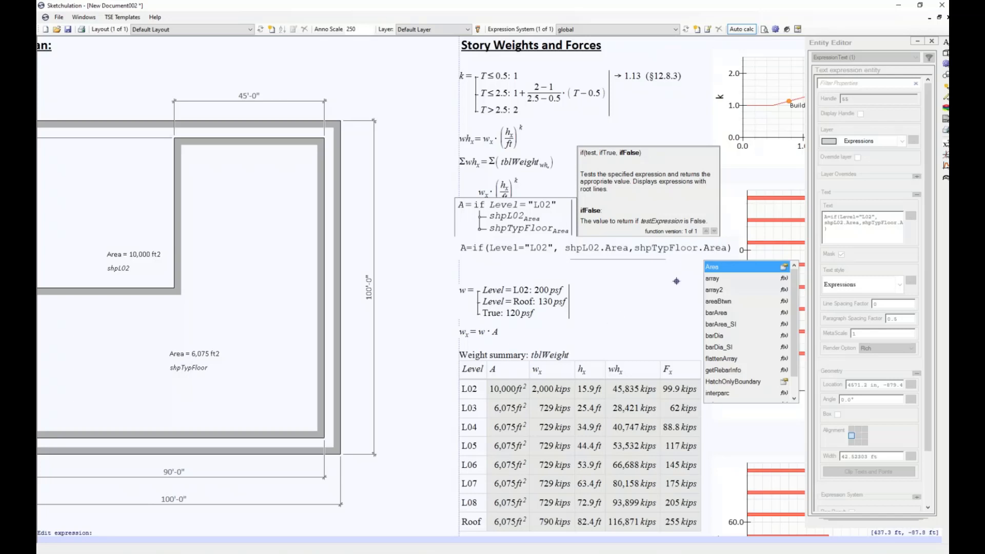
double_click(674, 248)
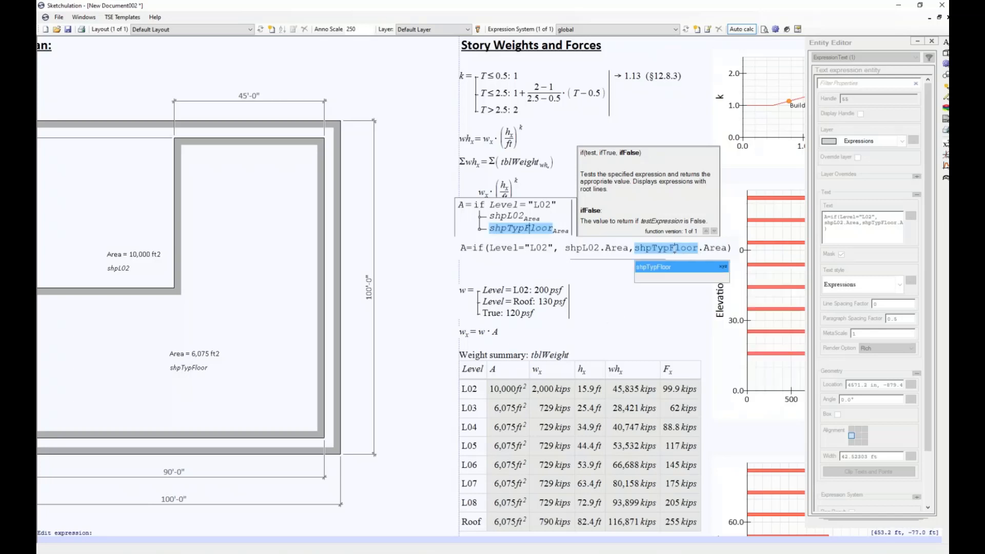
double_click(715, 249)
click(623, 377)
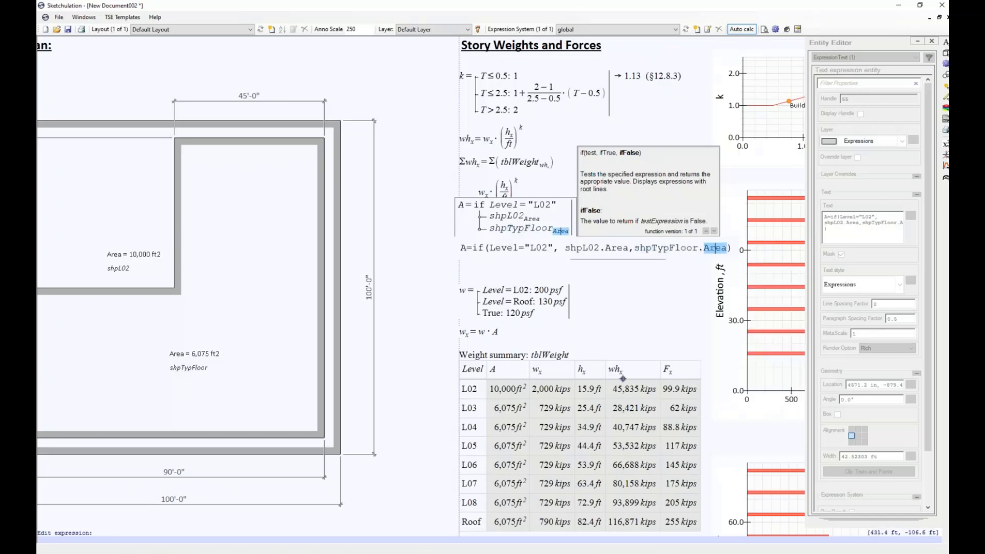
Examine the header formula and cells of column A in tblWeight, and select the area expression A for comparison
middle_drag(562, 427, 559, 316)
double_click(544, 316)
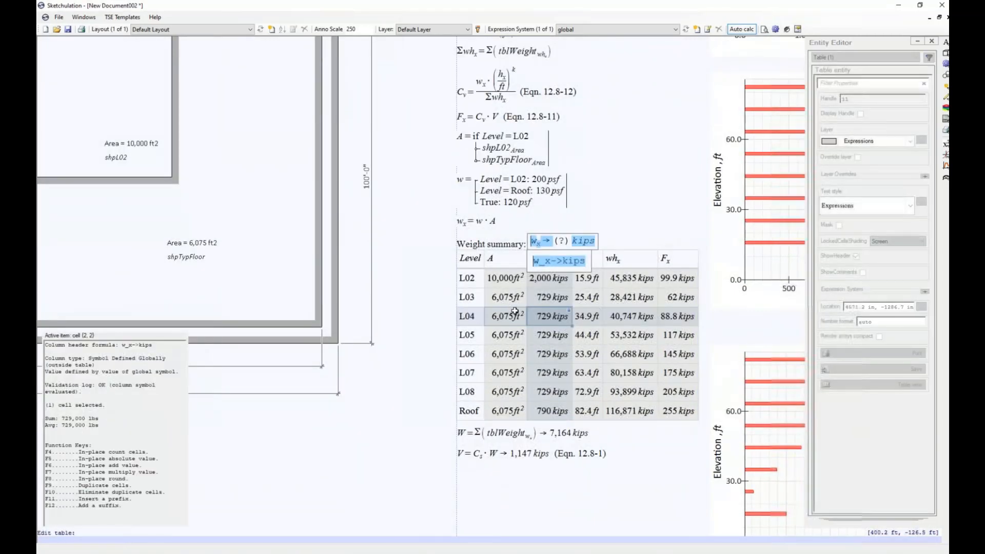
click(507, 298)
click(505, 259)
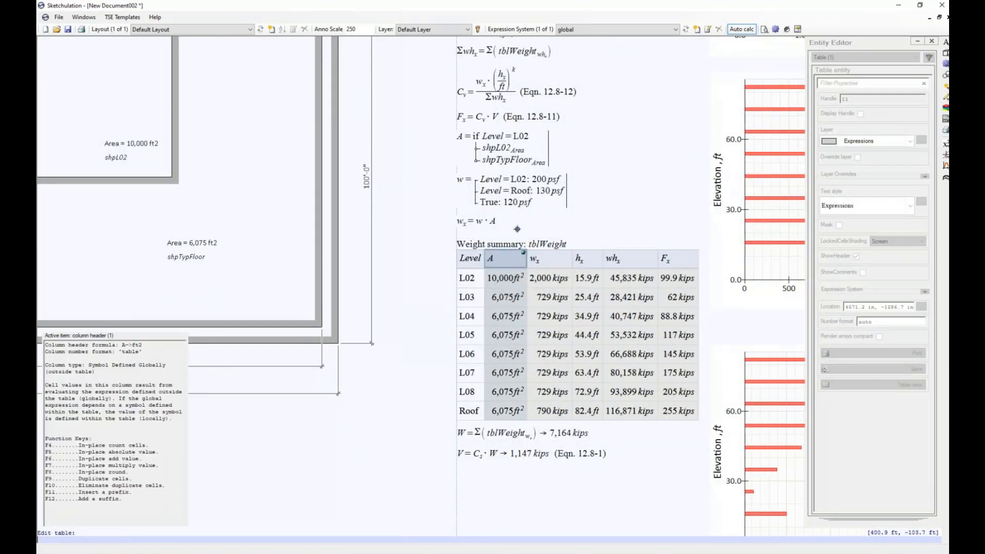
scroll(510, 164, up, 2)
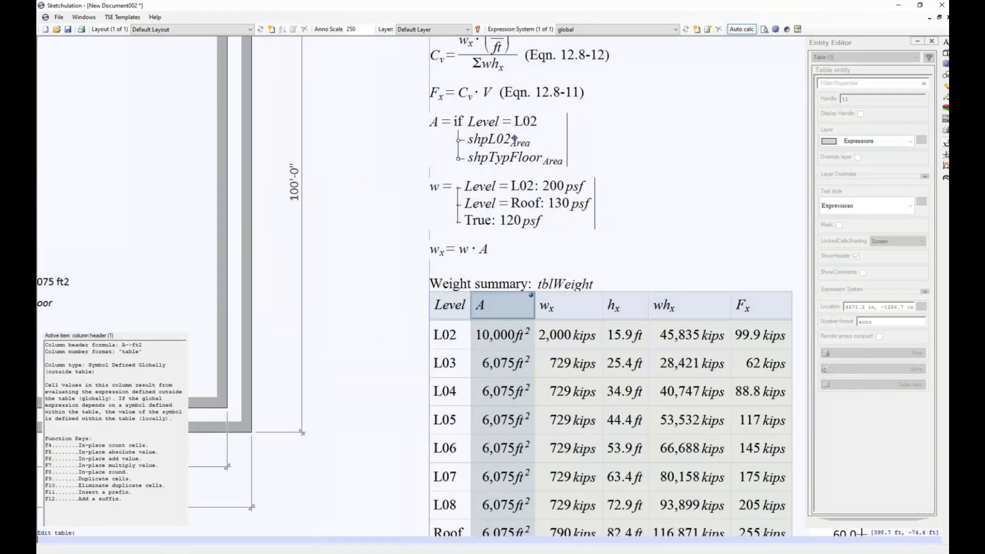
middle_drag(565, 304, 566, 236)
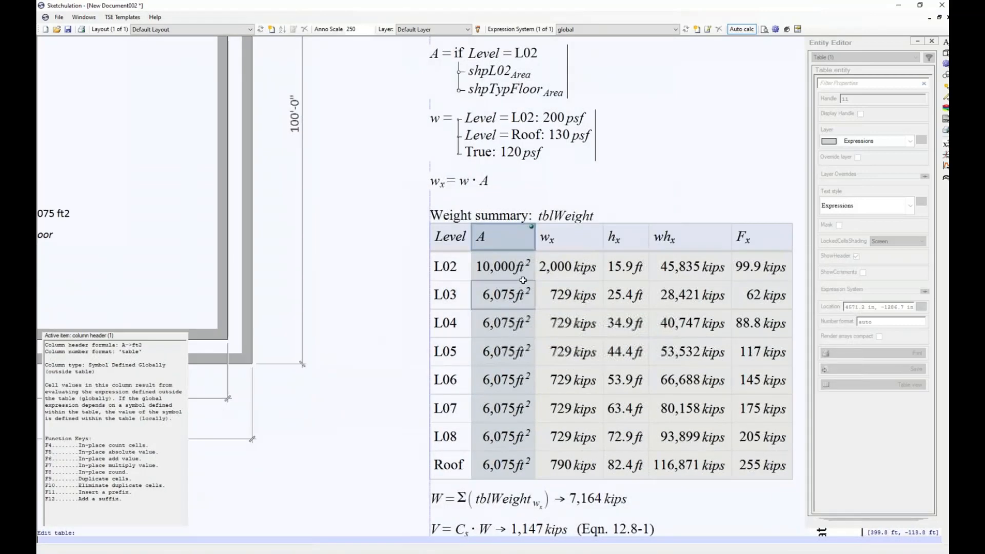
click(506, 409)
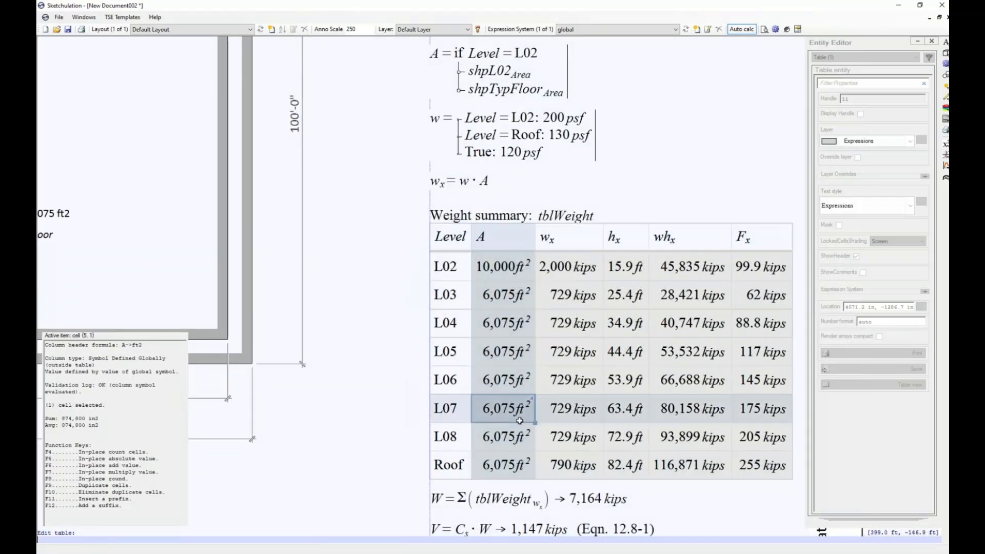
click(494, 74)
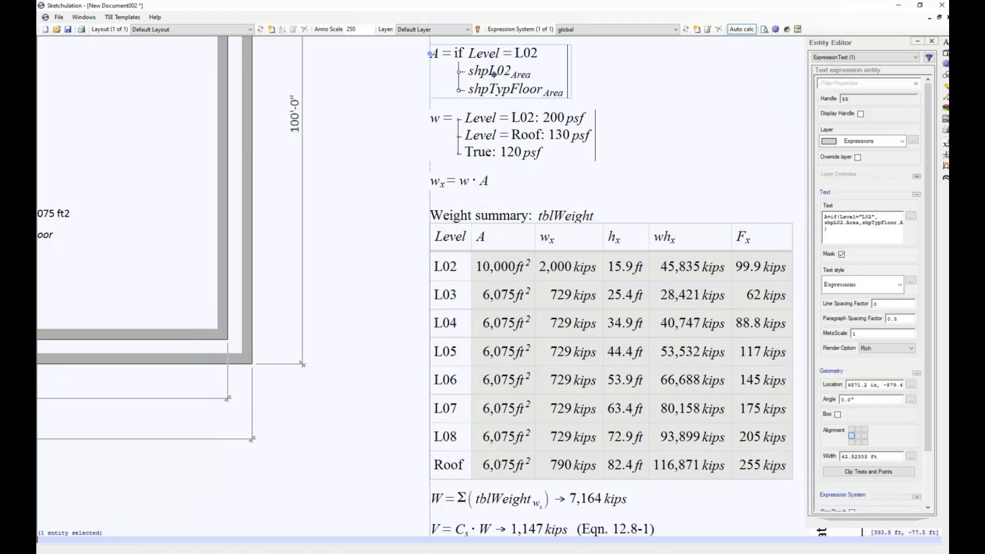
Clear the selection and open the base shear expression V below the weight table for editing
scroll(538, 119, down, 2)
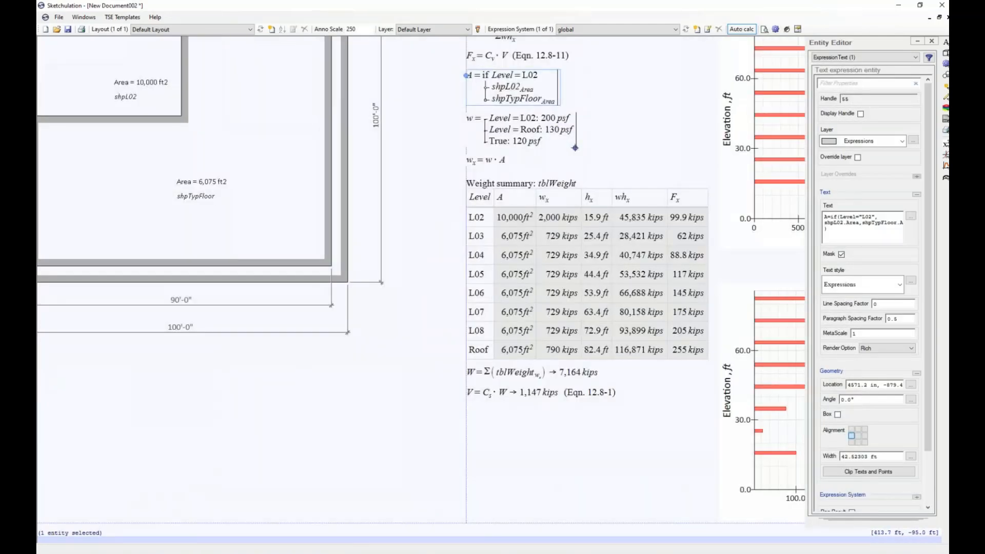
middle_drag(581, 190, 535, 207)
key(Escape)
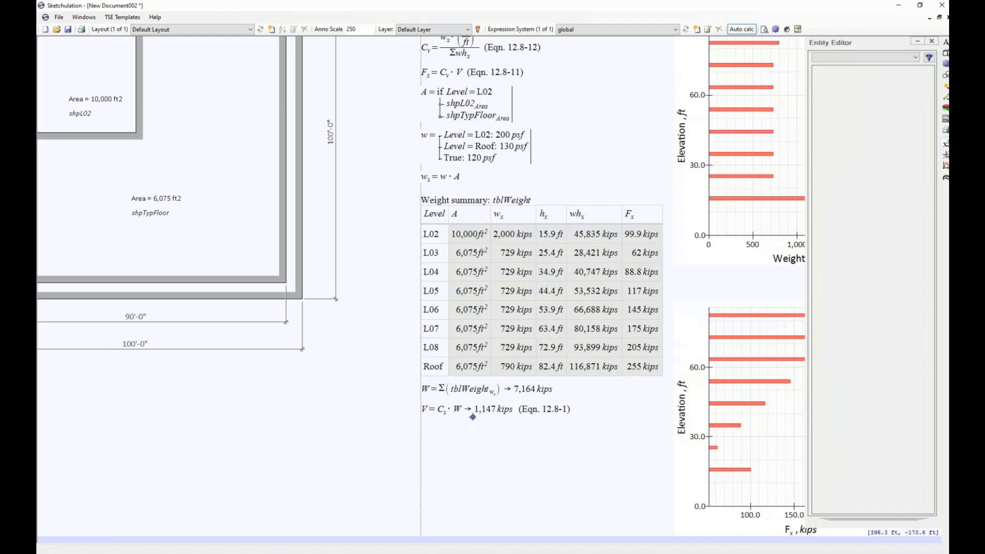
scroll(471, 417, up, 2)
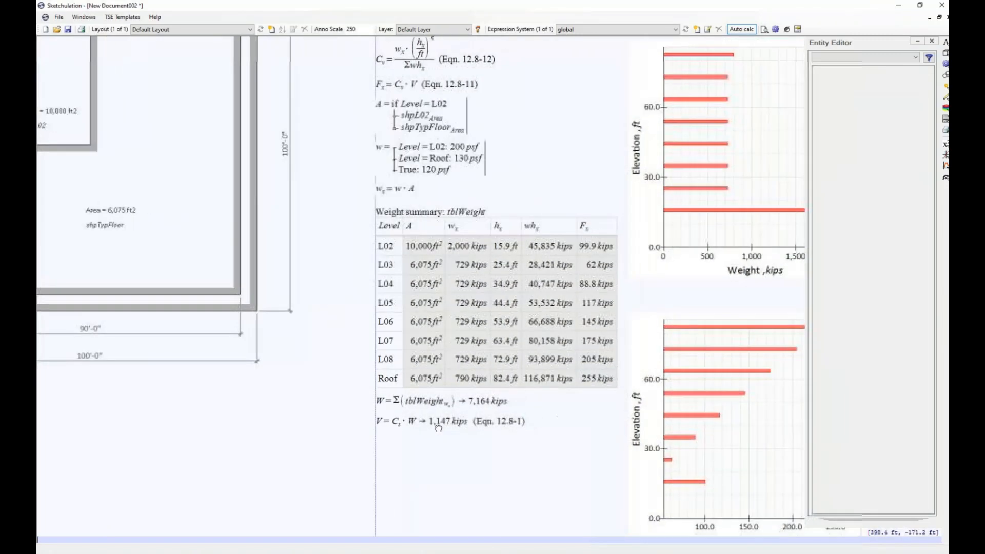
double_click(436, 427)
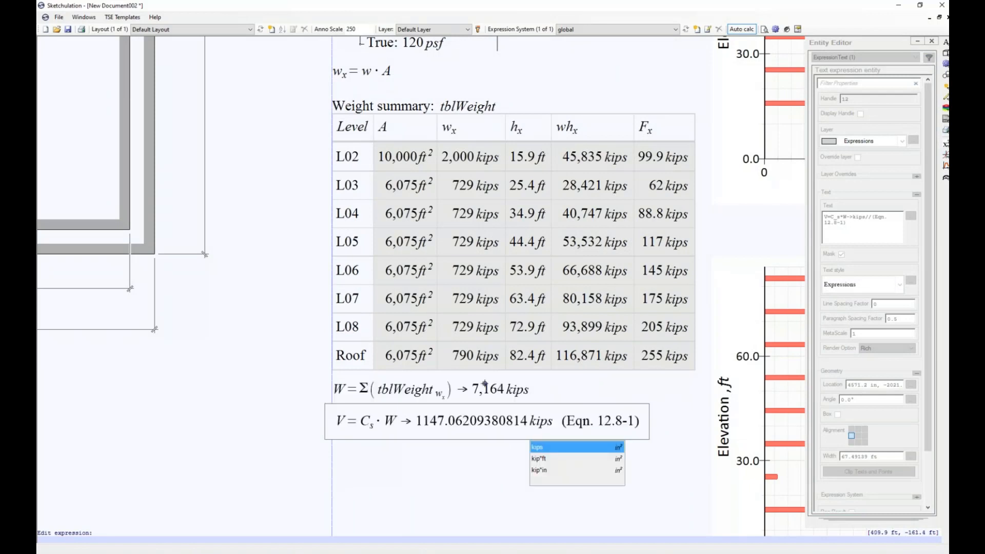
Strip the kips unit and the (Eqn. 12.8-1) note from expression V, leaving V=C_s*W followed by the result arrow ->
double_click(546, 424)
key(Left)
key(Left)
key(Left)
key(Left)
key(Right)
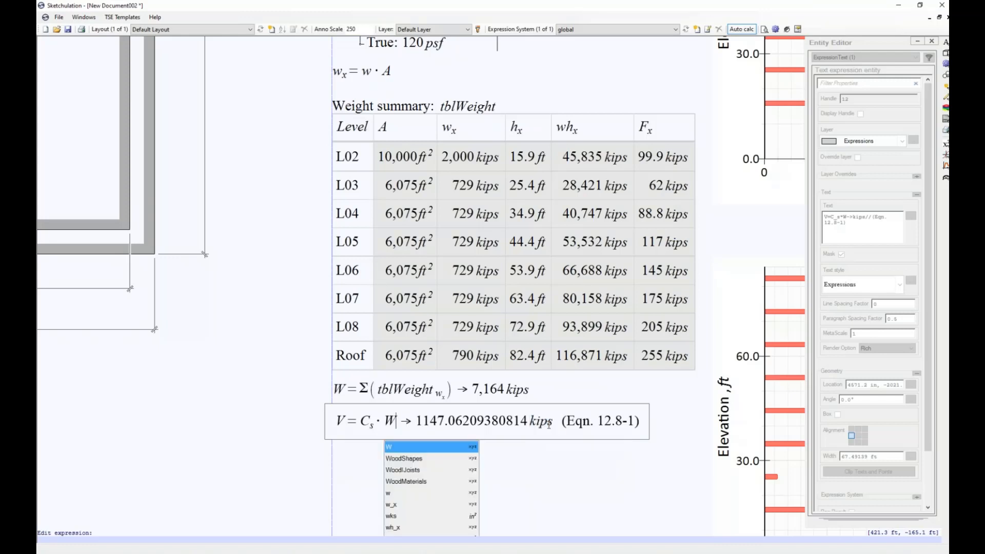
key(shift+End)
key(BackSpace)
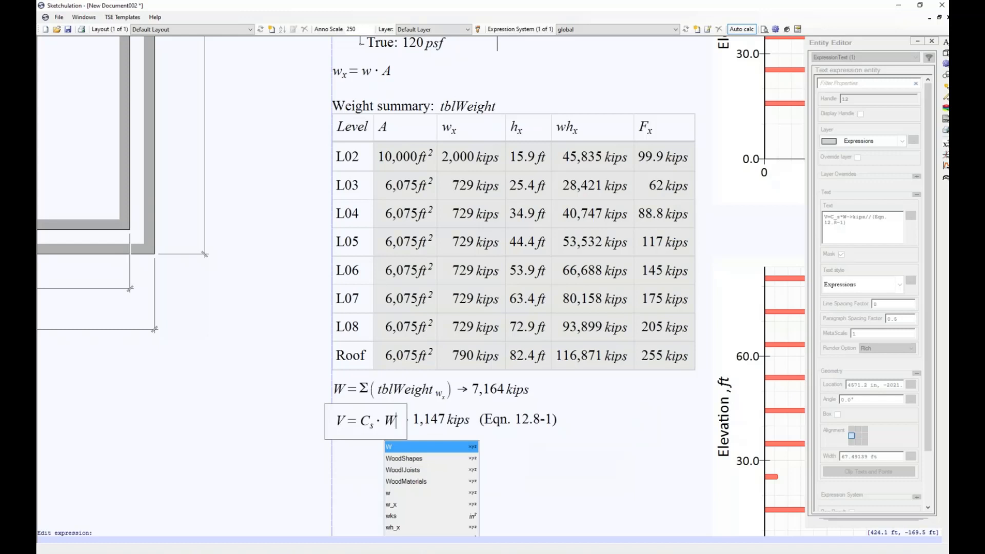
text(-)
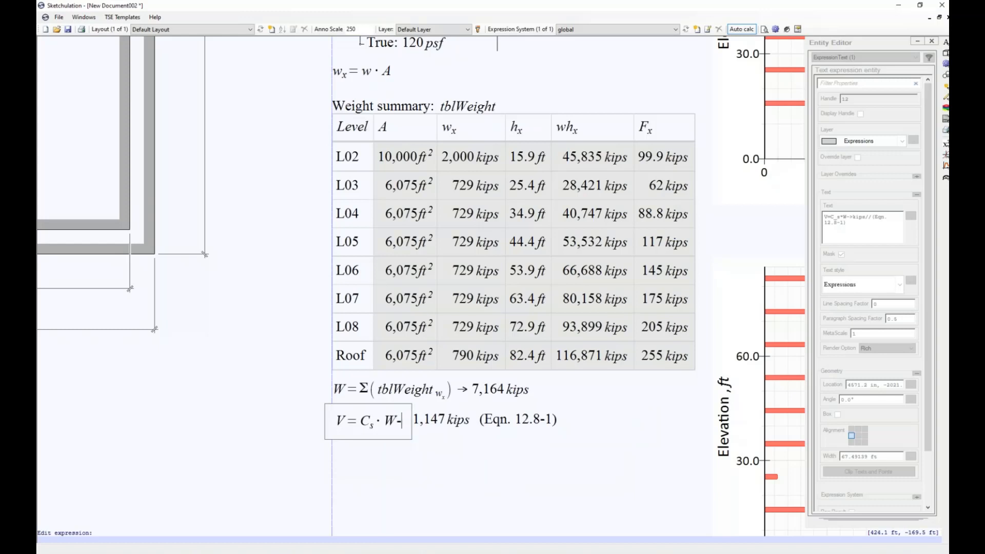
text(>)
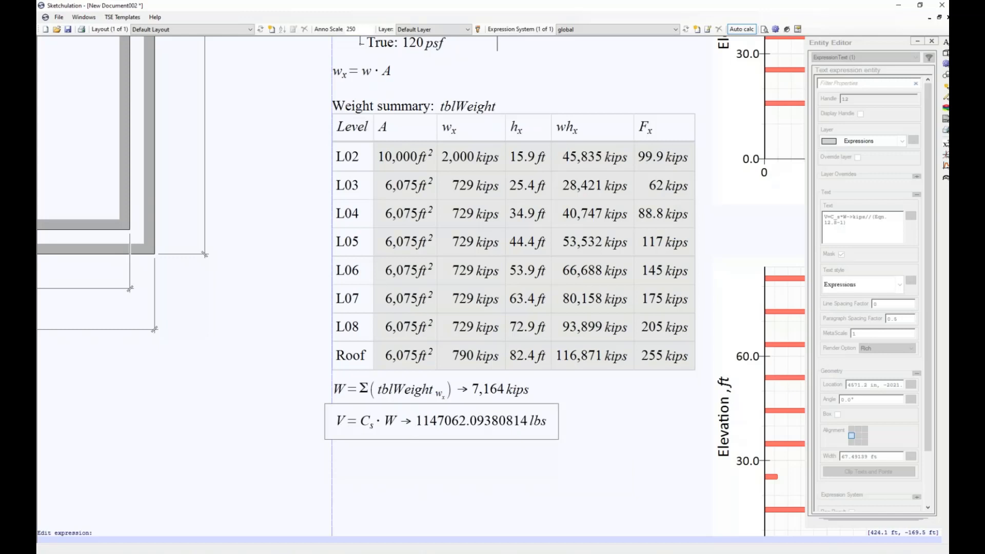
Try kg as the output unit of base shear V, replace it with kN, and finish the edit
text(kg)
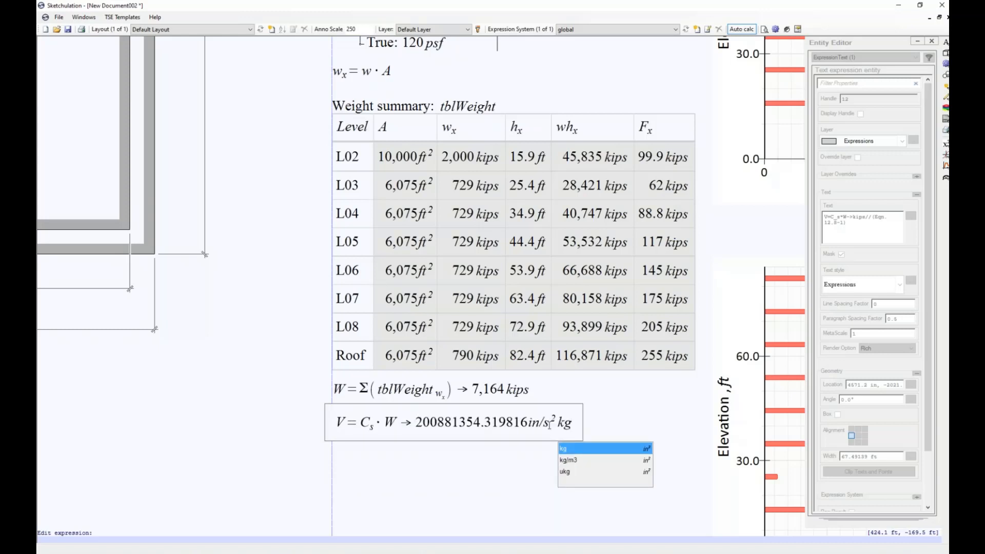
key(BackSpace)
key(BackSpace)
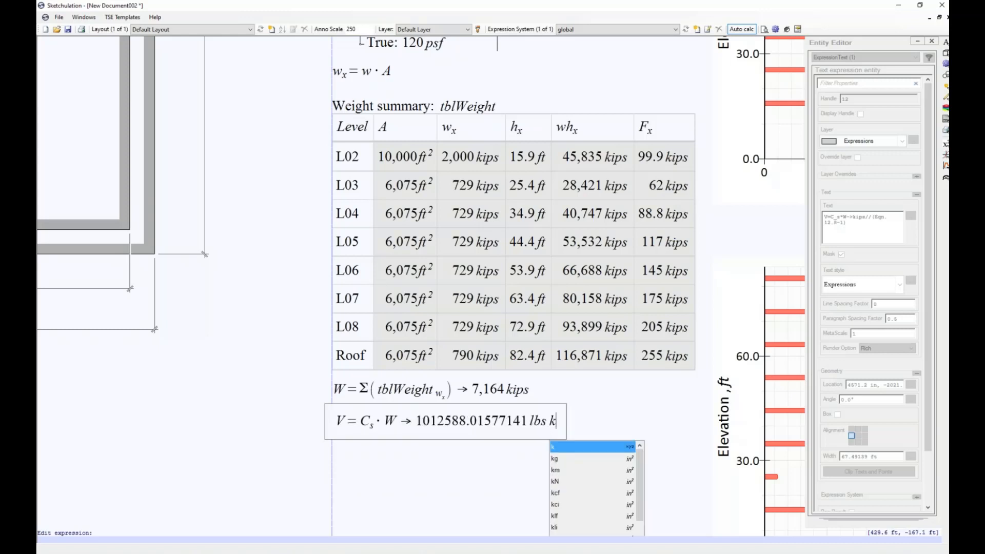
text(N)
key(Left)
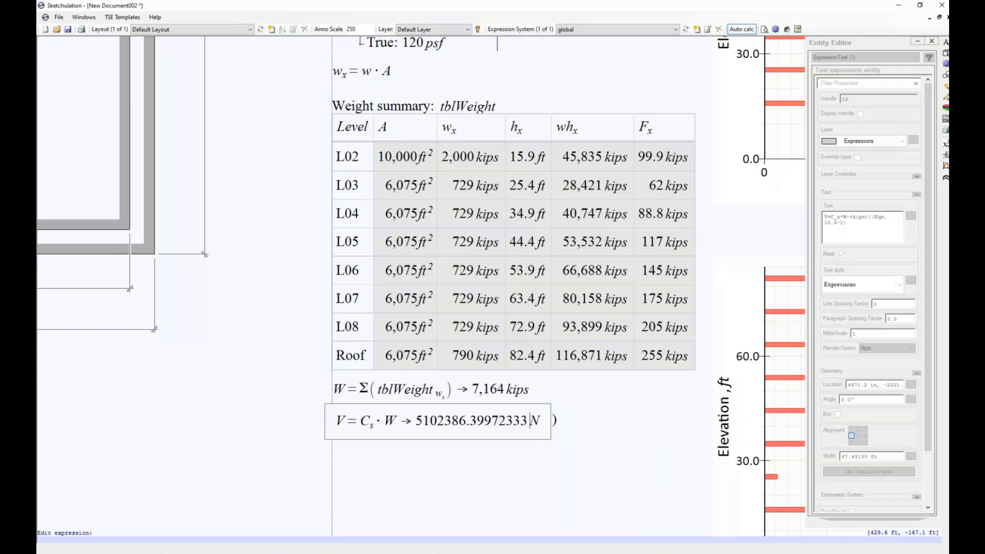
text(k)
click(622, 413)
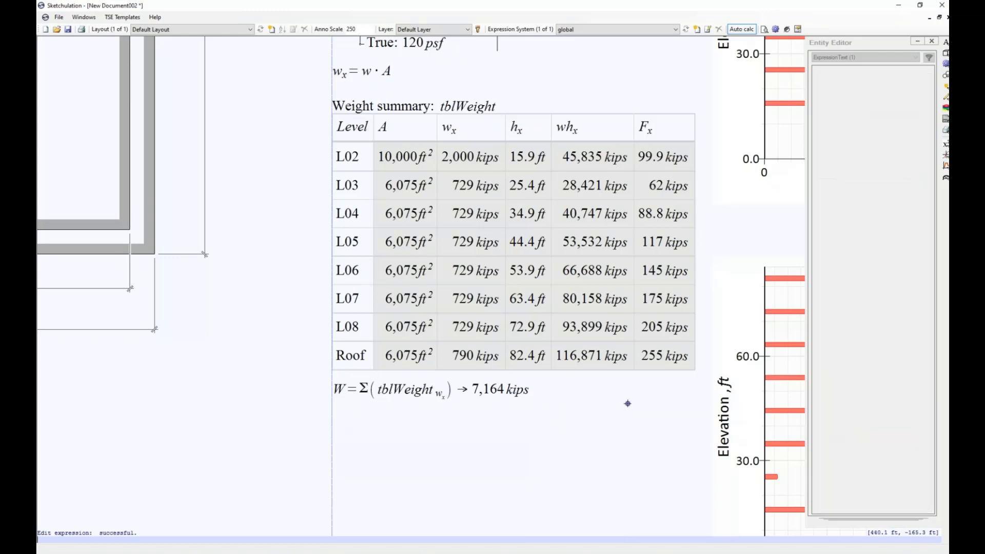
Reopen the base shear expression V and set its output unit to kips
click(426, 427)
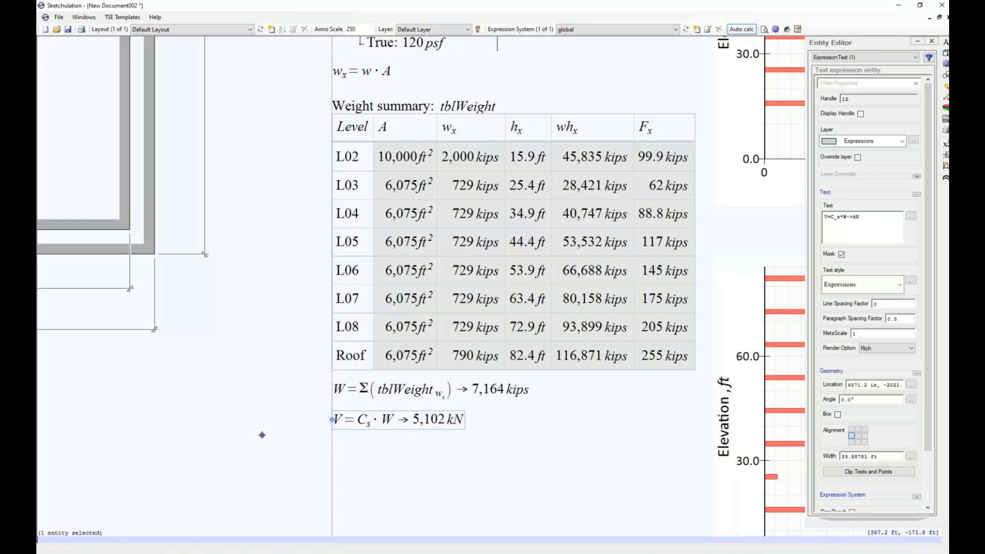
double_click(425, 418)
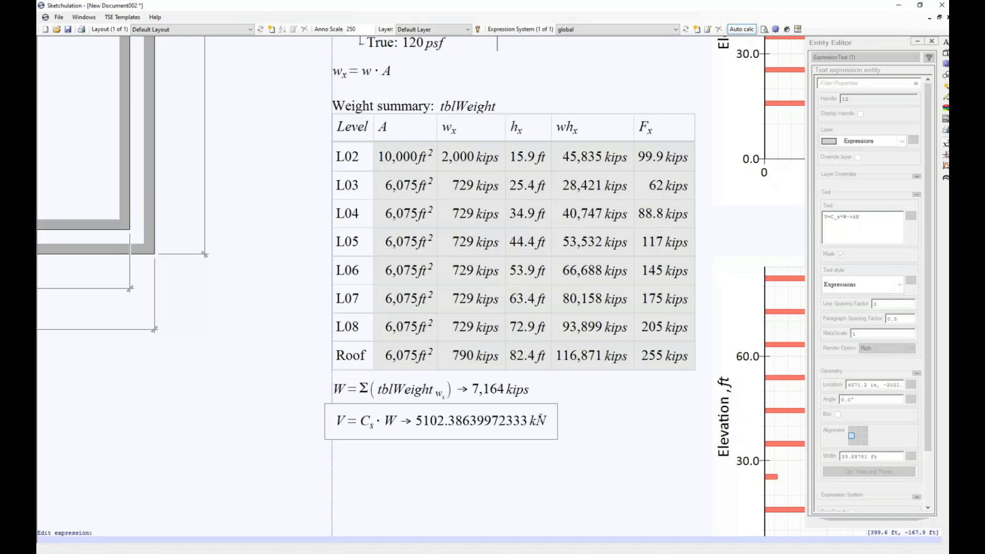
double_click(538, 419)
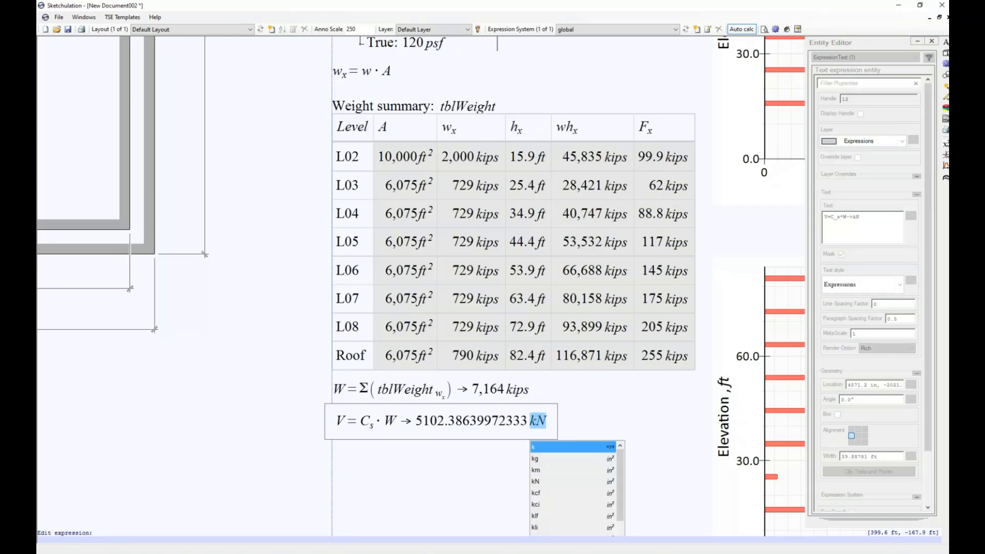
text(kip)
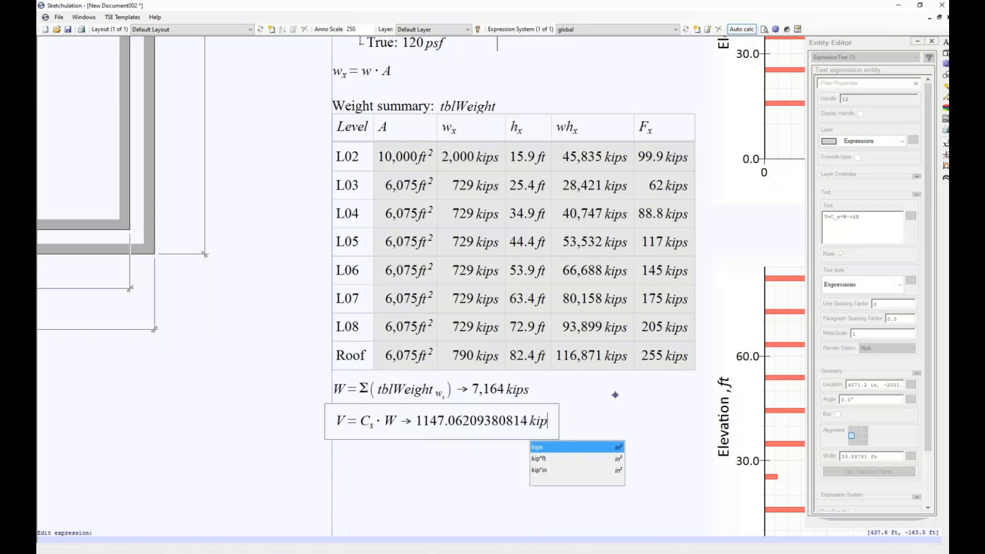
text(s)
key(Return)
Highlight the three charts beside the story weight table to review them, and clear the selection
scroll(552, 395, down, 6)
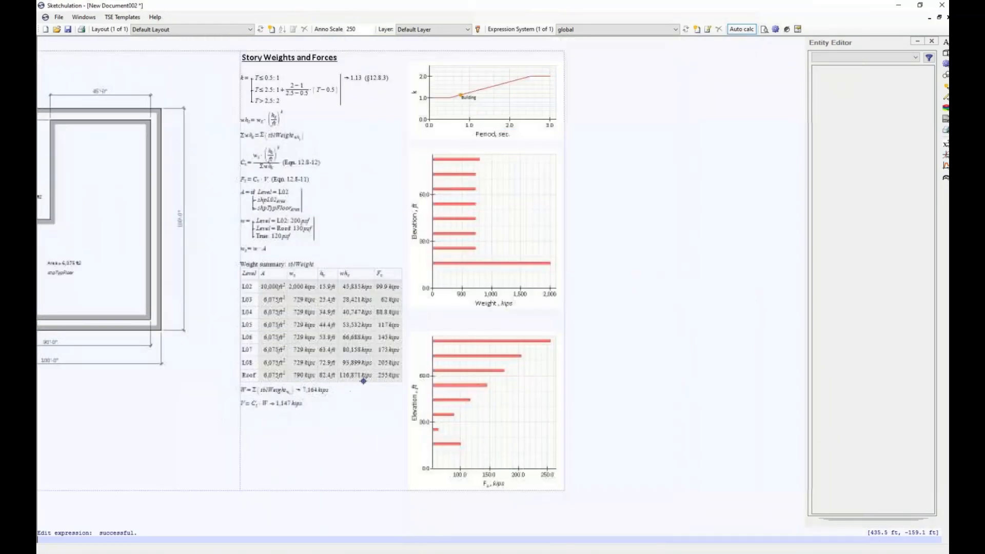
drag(493, 420, 447, 140)
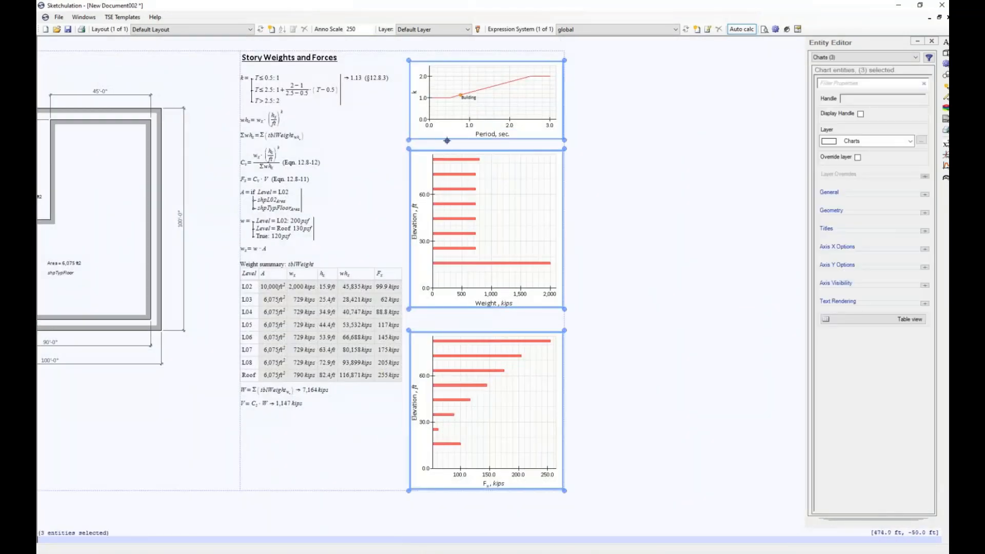
key(Escape)
scroll(381, 233, down, 2)
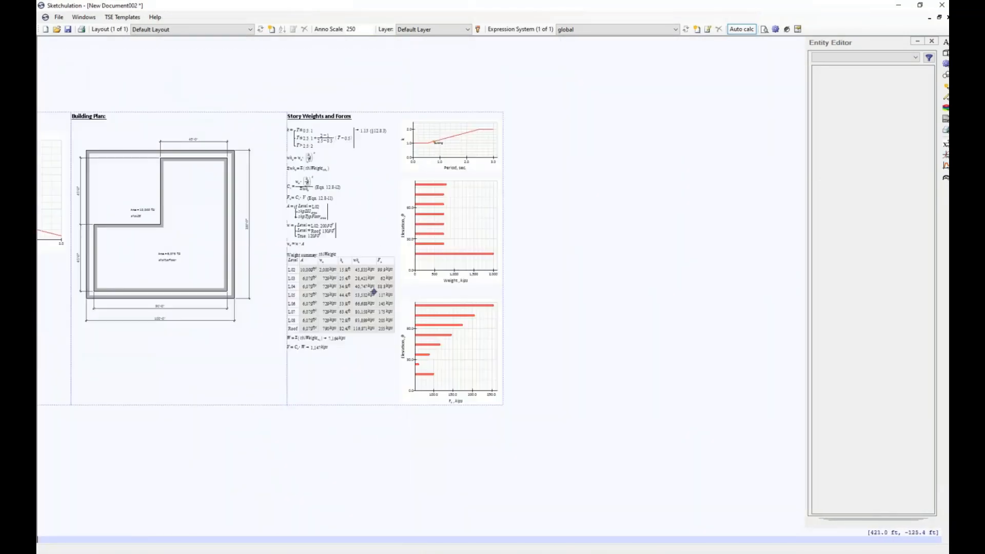
Close the Entity Editor and look over the whole sheet from the response spectrum to the story forces
middle_drag(293, 303, 544, 373)
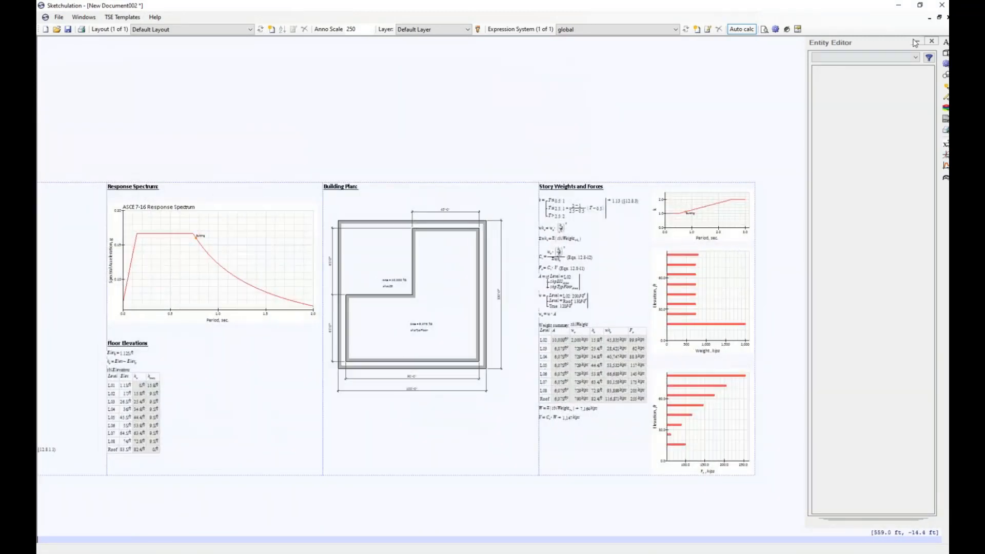
click(932, 42)
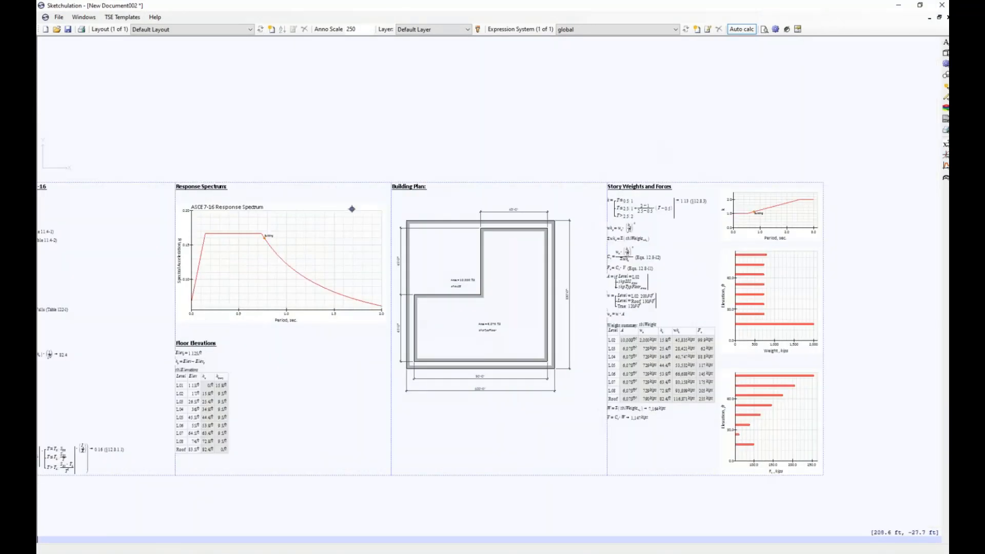
middle_drag(352, 209, 417, 219)
middle_drag(517, 443, 568, 392)
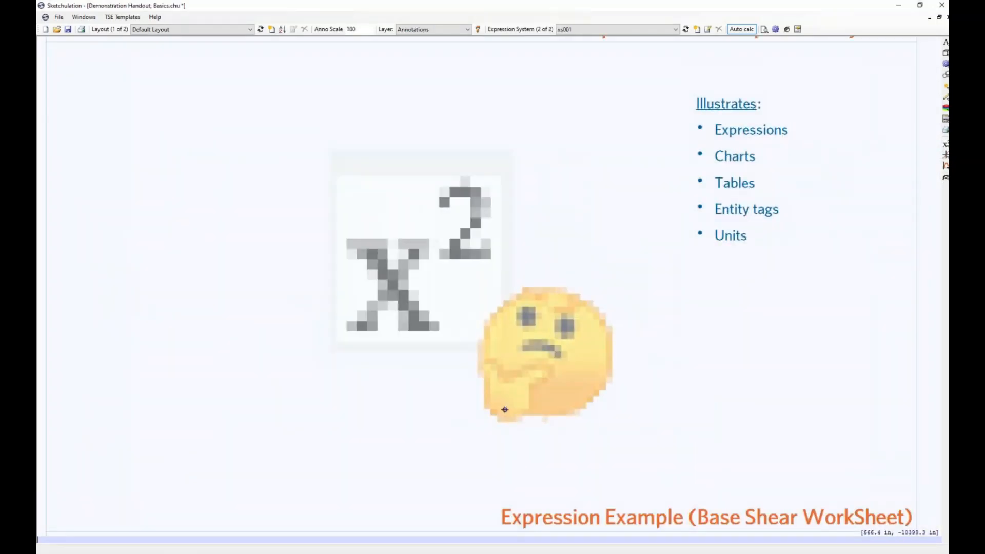
Move on in the demonstration handout to page 14, Structural Analysis Example (Simple Beam)
scroll(562, 485, down, 3)
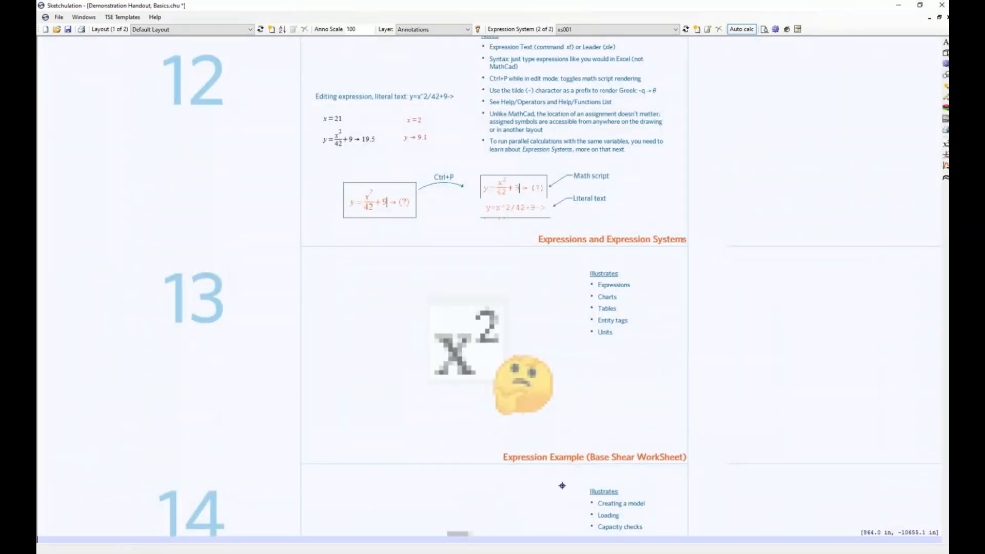
middle_drag(562, 486, 534, 302)
middle_drag(527, 432, 530, 386)
scroll(532, 388, up, 2)
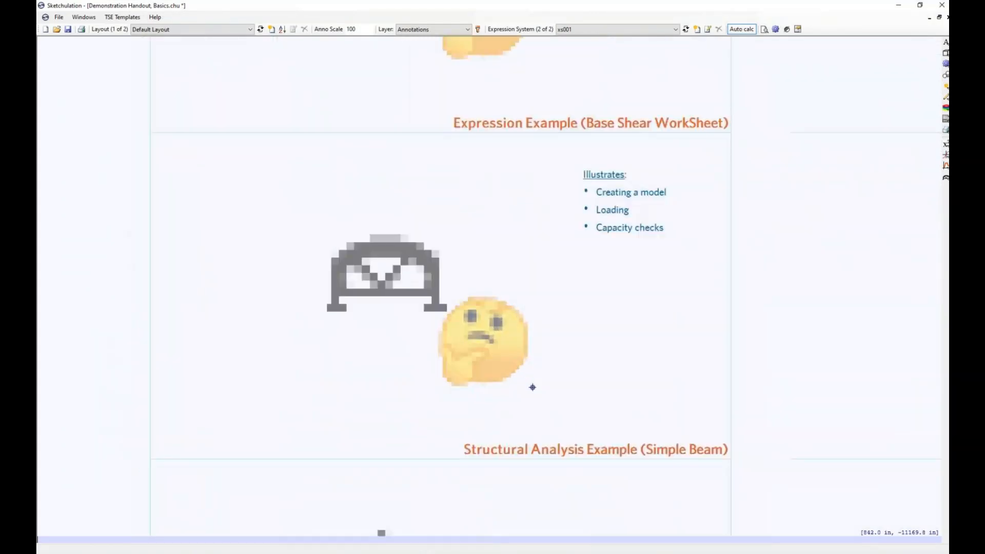
middle_drag(617, 316, 611, 347)
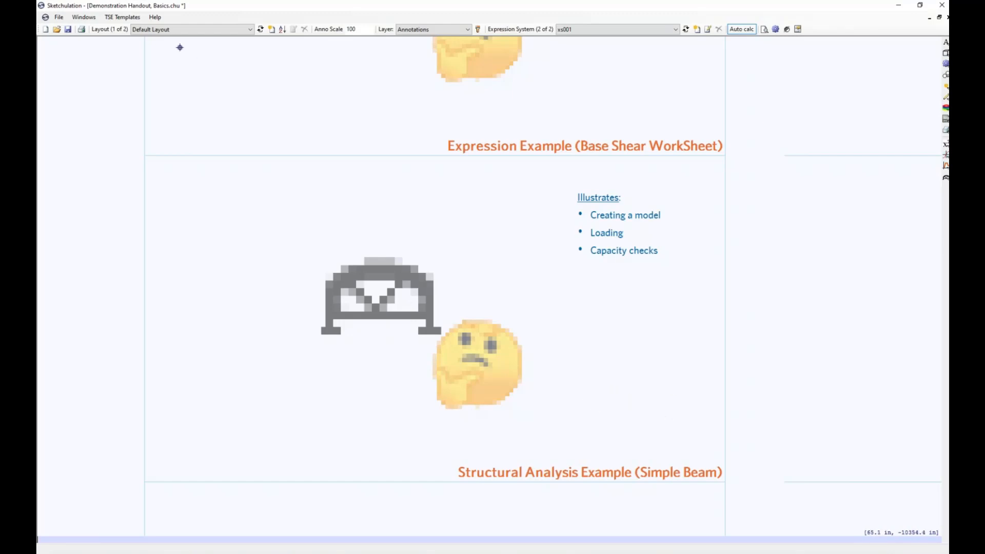
Open the Simple Beam example and erase its loaded beam model together with the four result diagrams
click(156, 17)
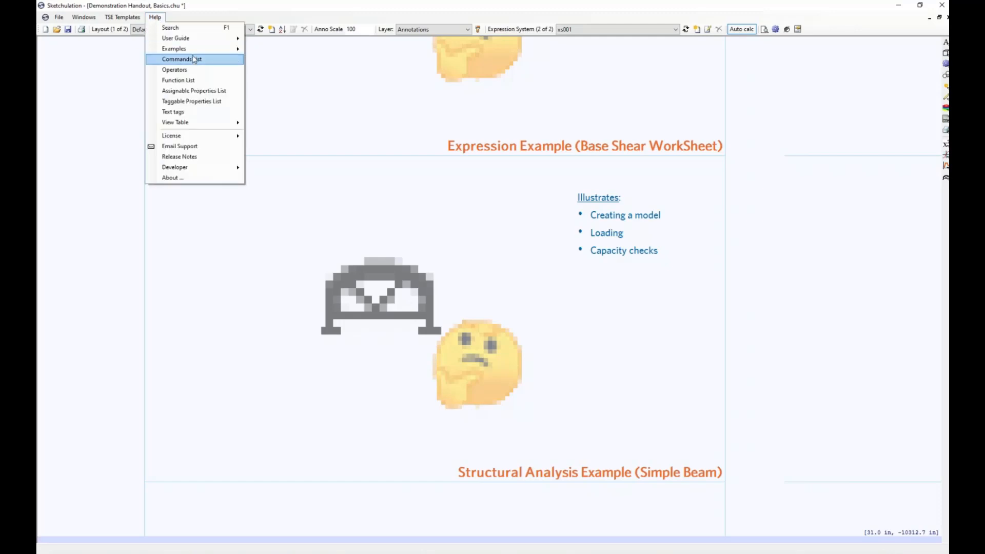
mouse_move(195, 51)
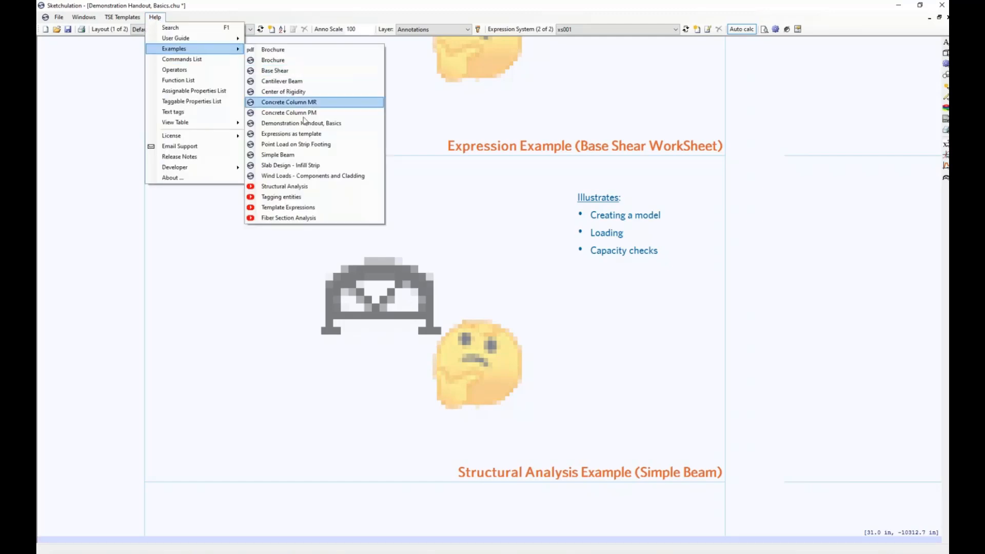
click(277, 155)
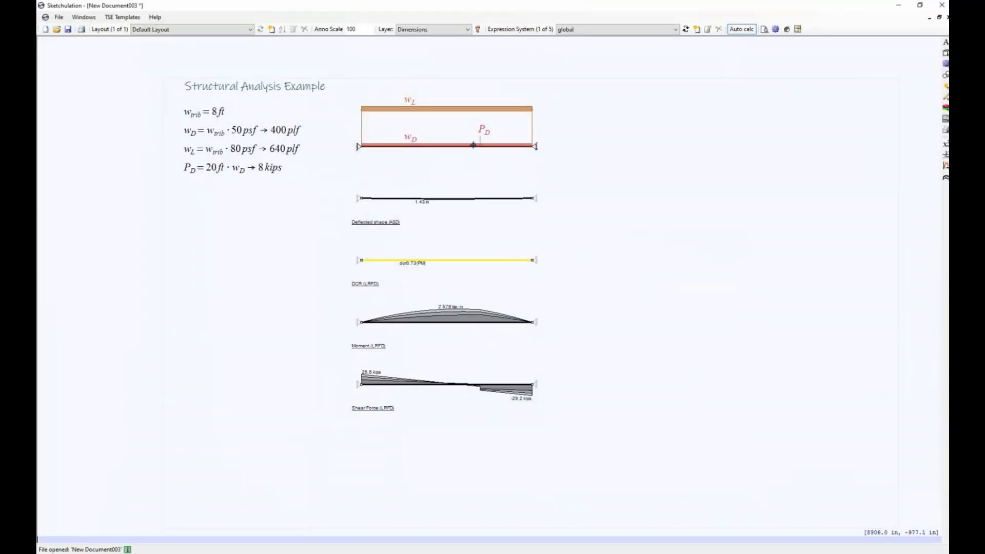
drag(326, 451, 695, 71)
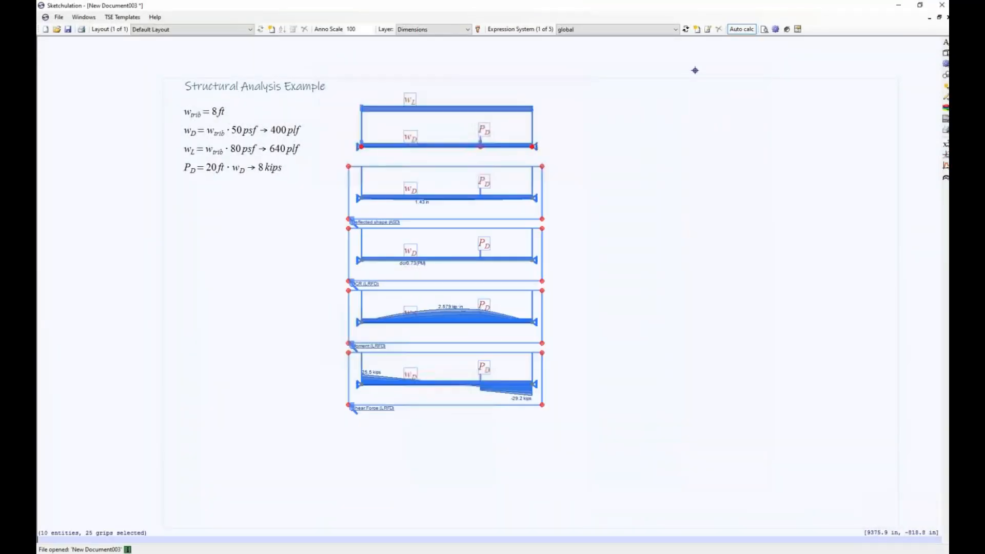
key(Delete)
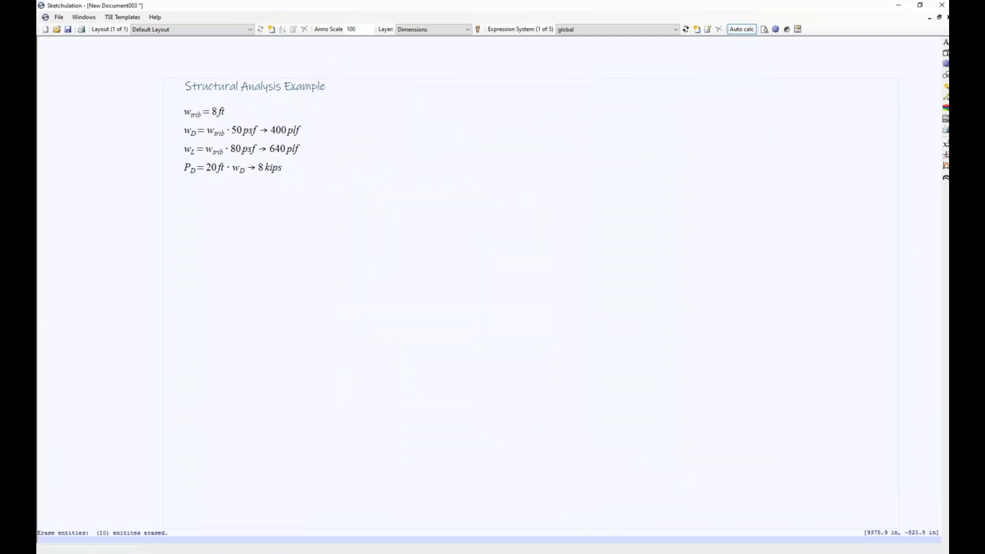
Open the Load Set Editor with the ls command and delete the Dead and Live load sets
text(ls)
key(Return)
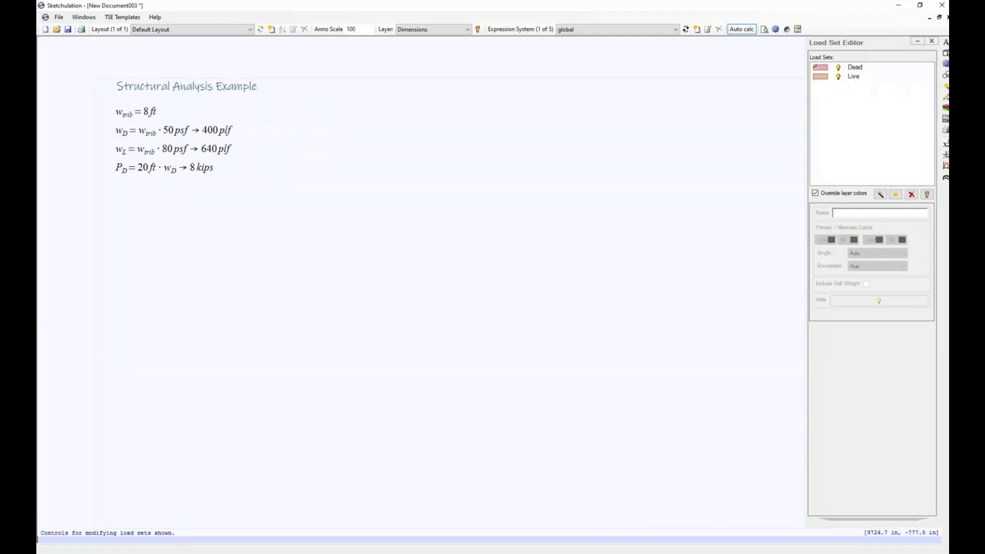
key(ctrl+a)
key(Delete)
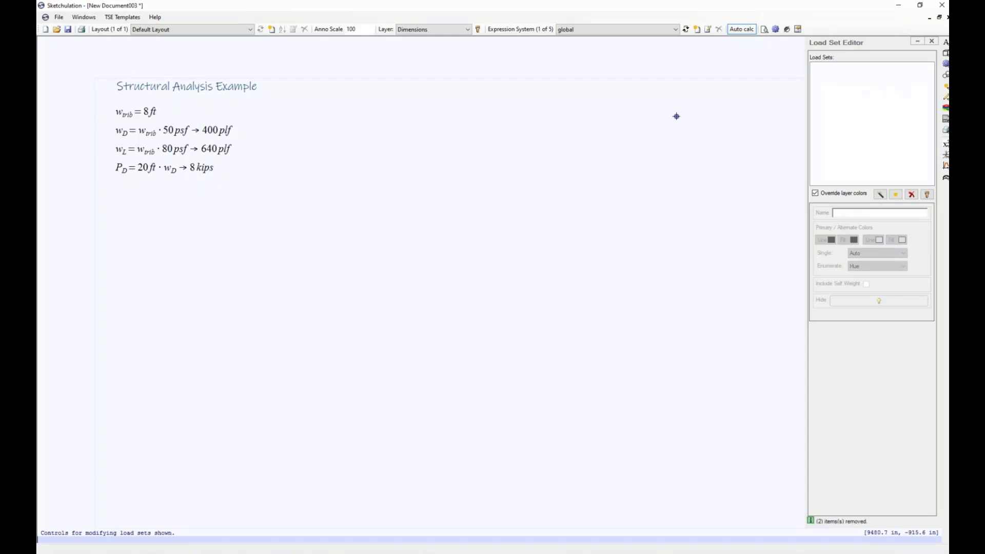
Open the Load Combination Editor with the lc command and delete all the load combinations
text(lc)
key(Return)
click(715, 100)
key(ctrl+a)
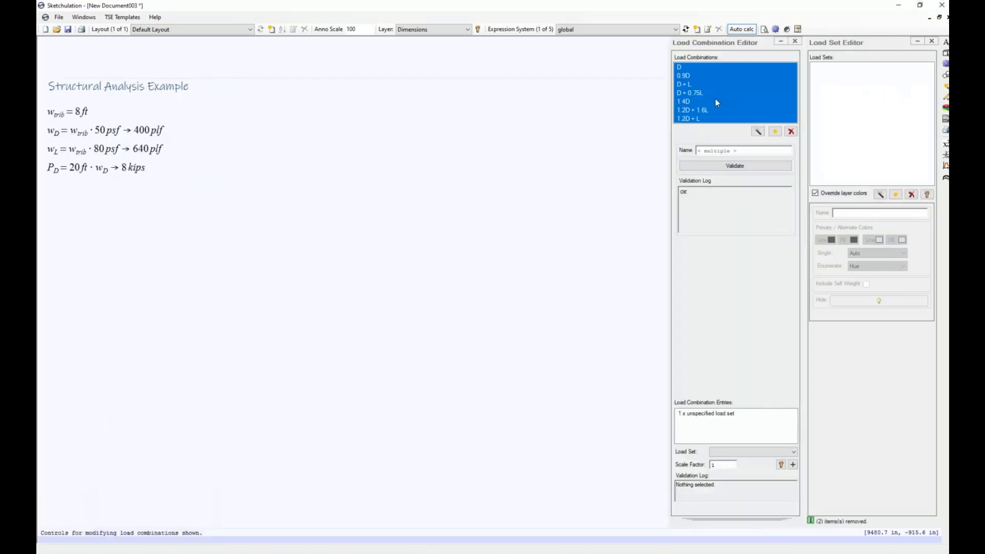
key(Delete)
Open the Load Sequence Editor with the lq command, delete all load sequences, and close all three load editors
text(lq)
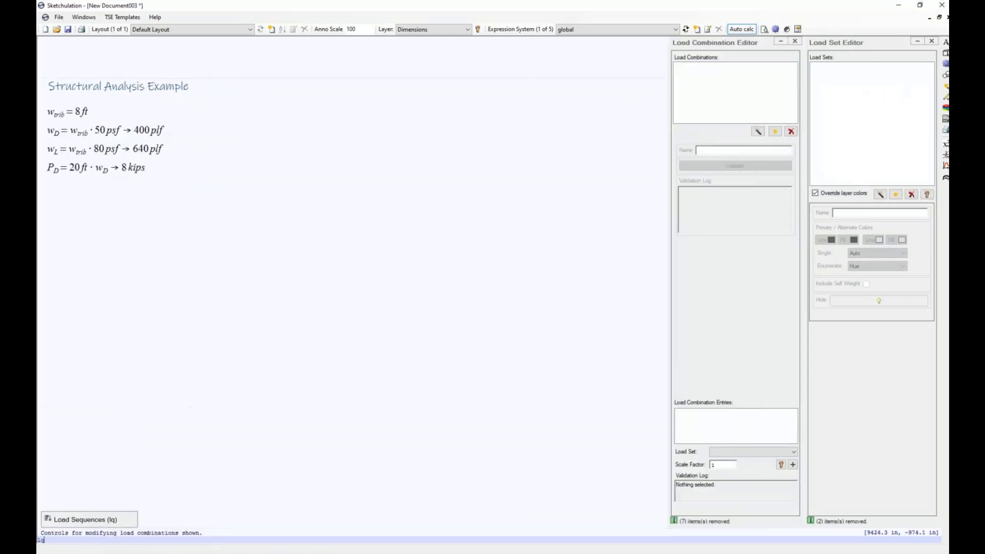
key(Return)
click(564, 101)
key(ctrl+a)
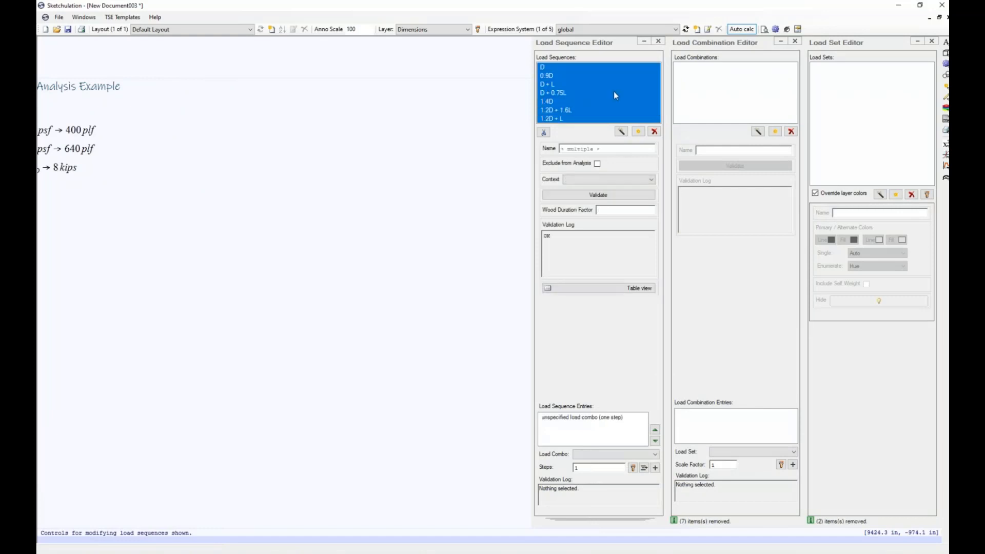
key(Delete)
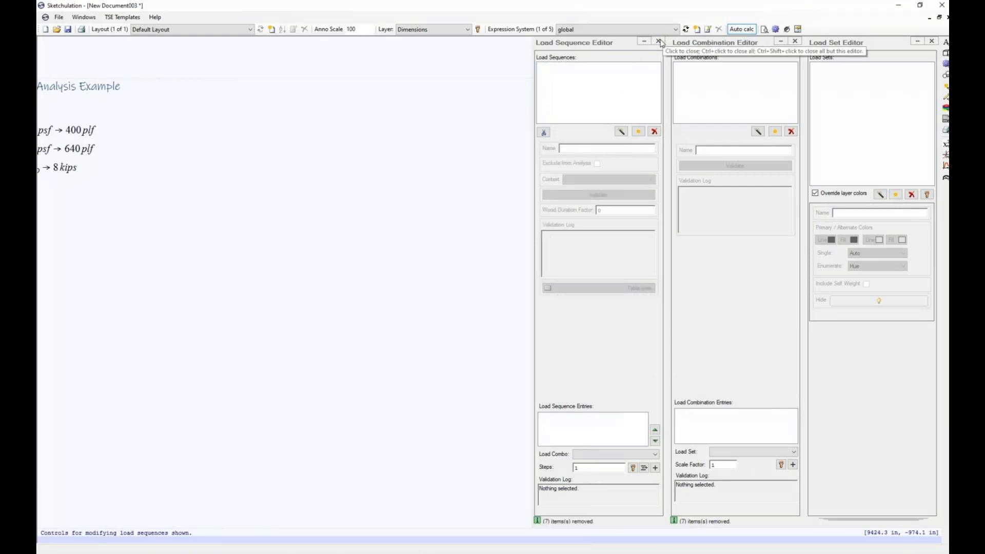
ctrl+click(659, 41)
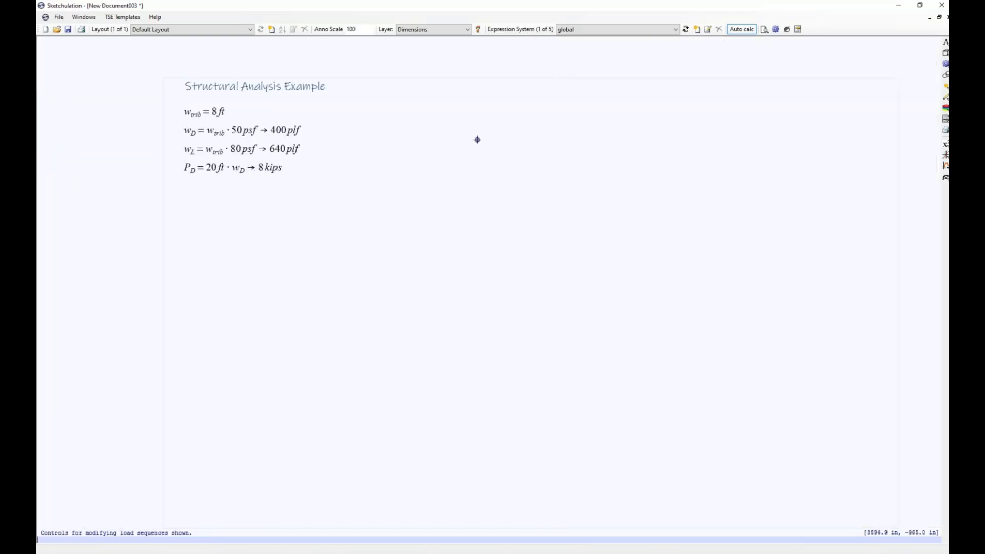
Select the tributary width expression w_trib under the Structural Analysis Example title for a closer look
middle_drag(403, 138, 387, 178)
scroll(177, 129, up, 2)
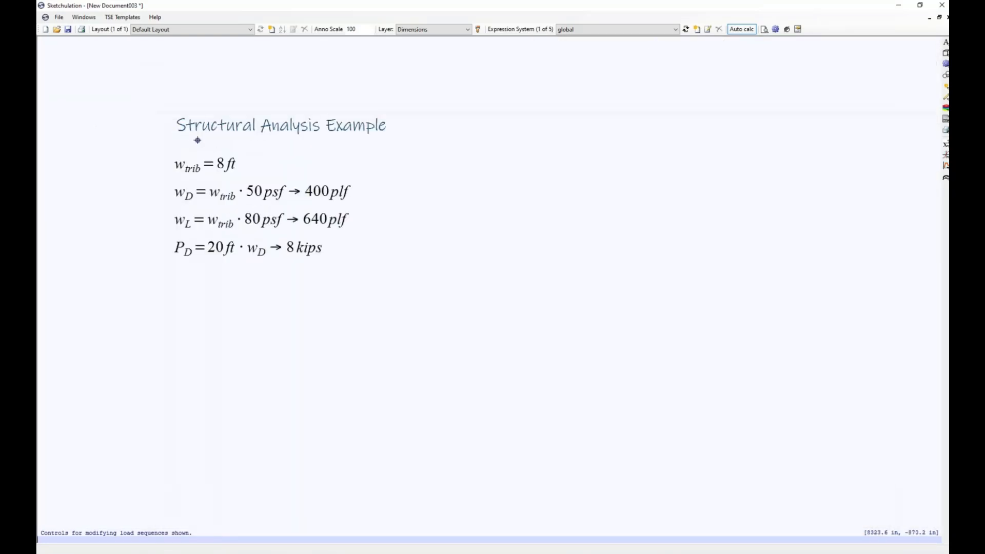
click(222, 162)
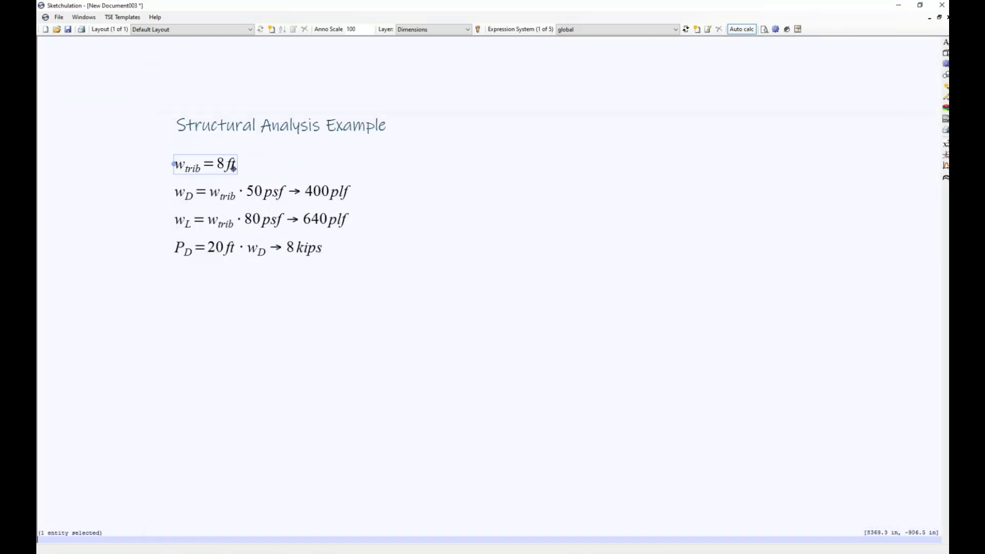
Examine the dead load expression w_D and the load expressions around it under the Structural Analysis Example title
ctrl+click(217, 192)
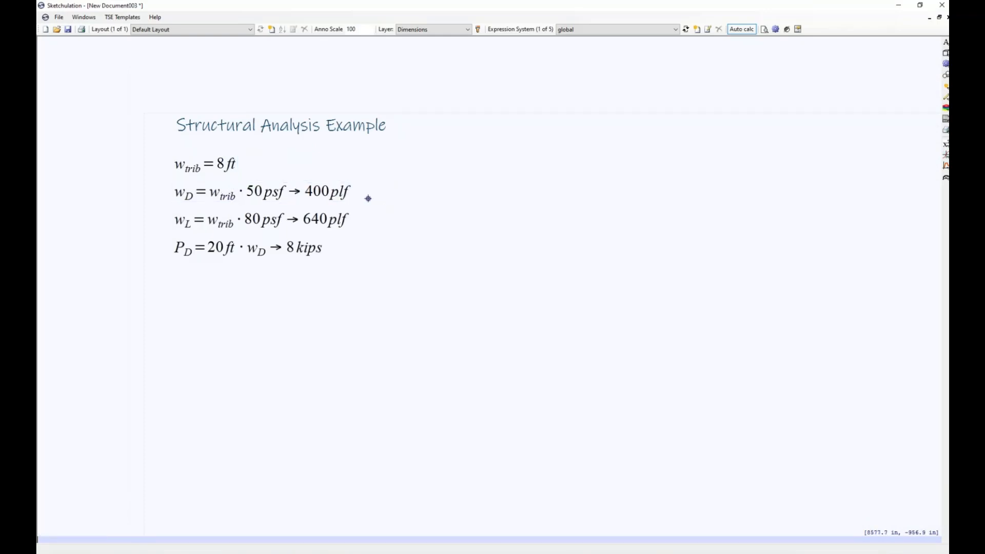
click(272, 199)
double_click(272, 199)
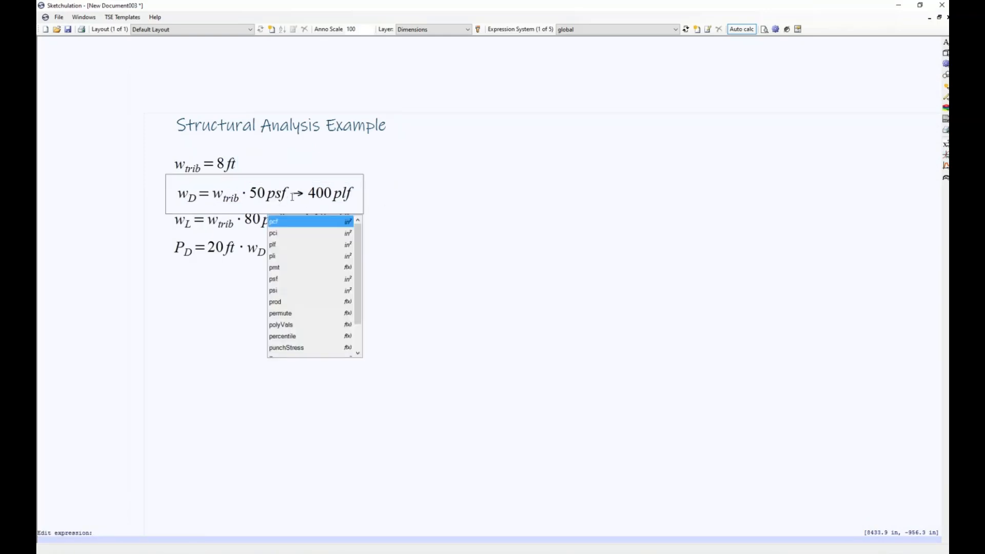
click(468, 189)
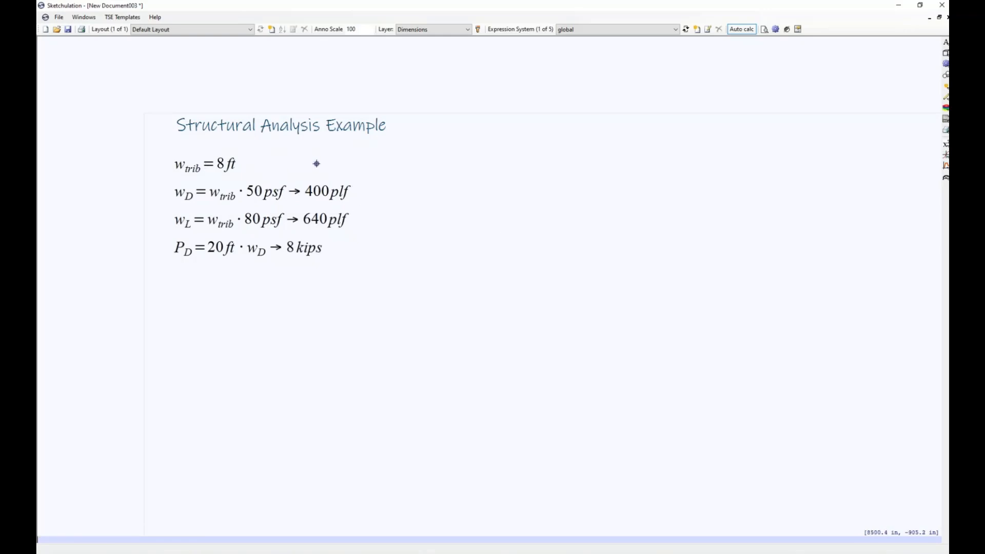
drag(319, 163, 172, 289)
Draw a horizontal frame element 30' long in the empty area beside the load expressions, using the fe command
mouse_move(526, 227)
middle_down()
mouse_move(307, 260)
mouse_move(332, 246)
mouse_move(364, 249)
middle_up()
text(f)
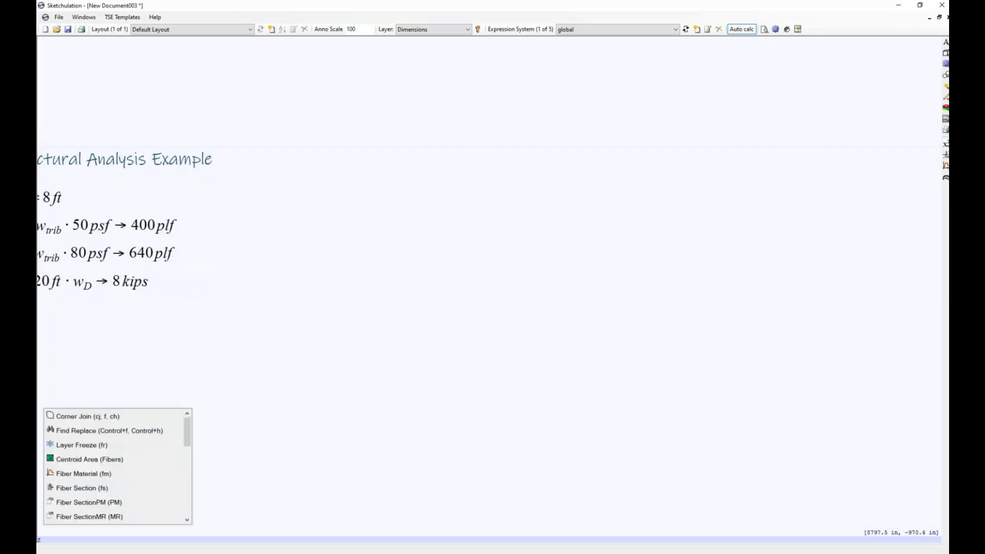
text(e)
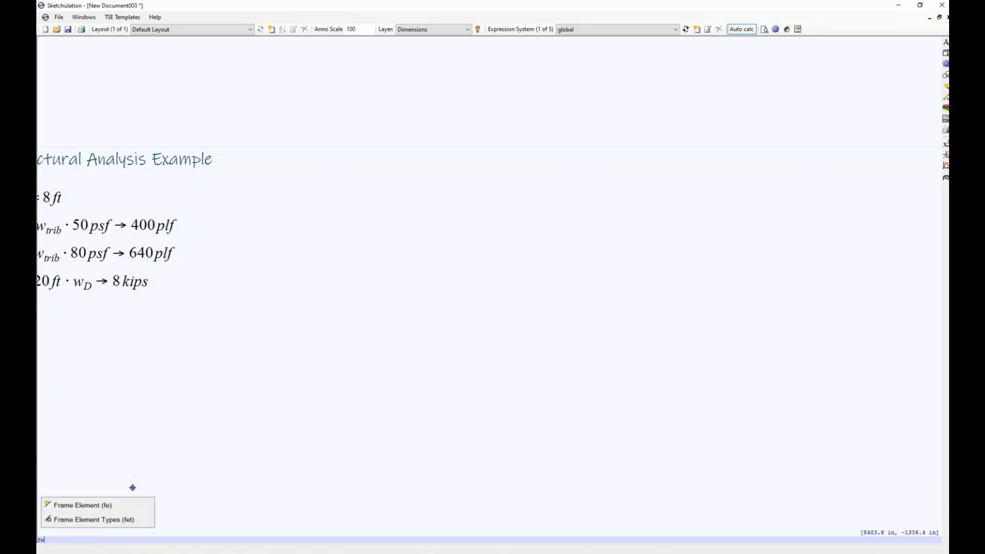
key(Return)
click(339, 217)
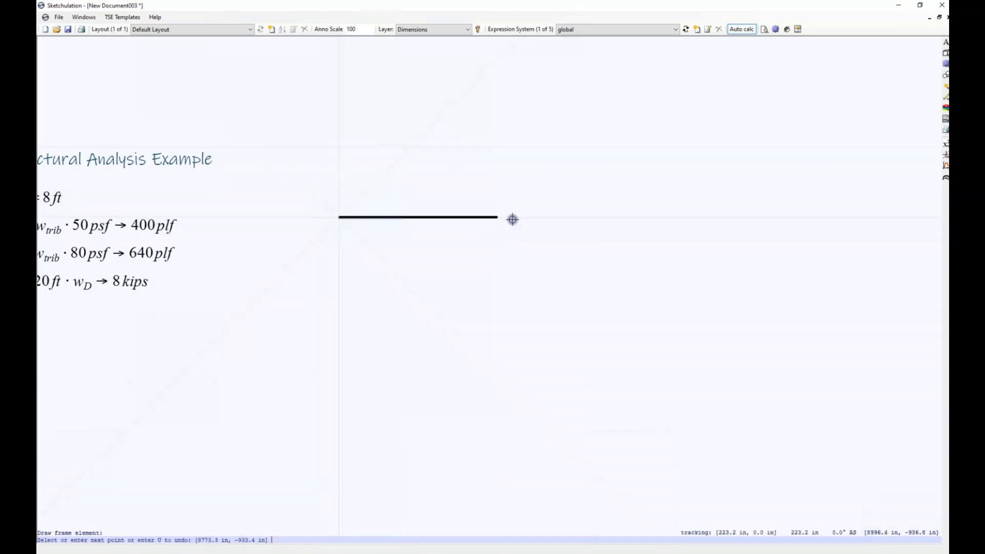
text(30')
key(Return)
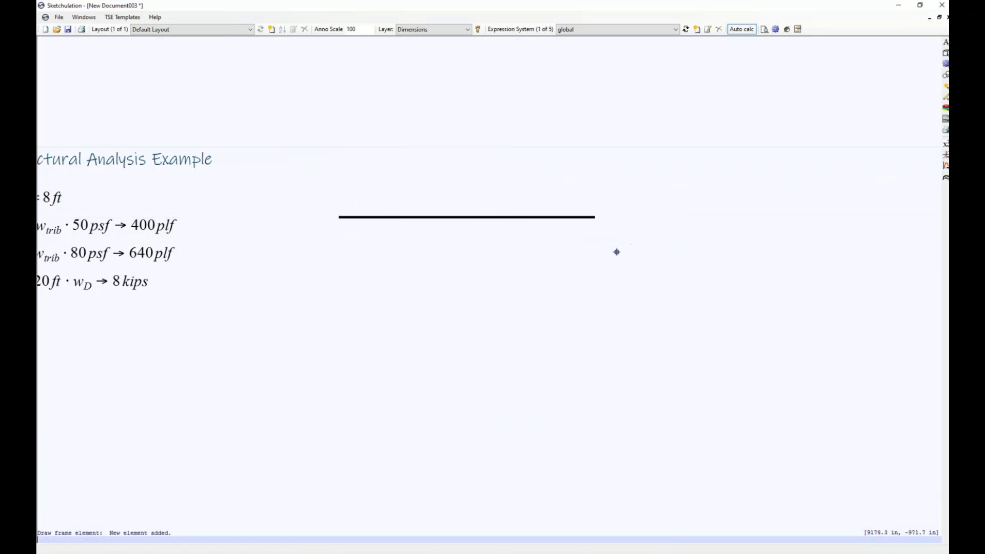
Select the beam, open the Frame Element Type Editor, and inspect the W18x40 type
middle_drag(369, 268, 445, 293)
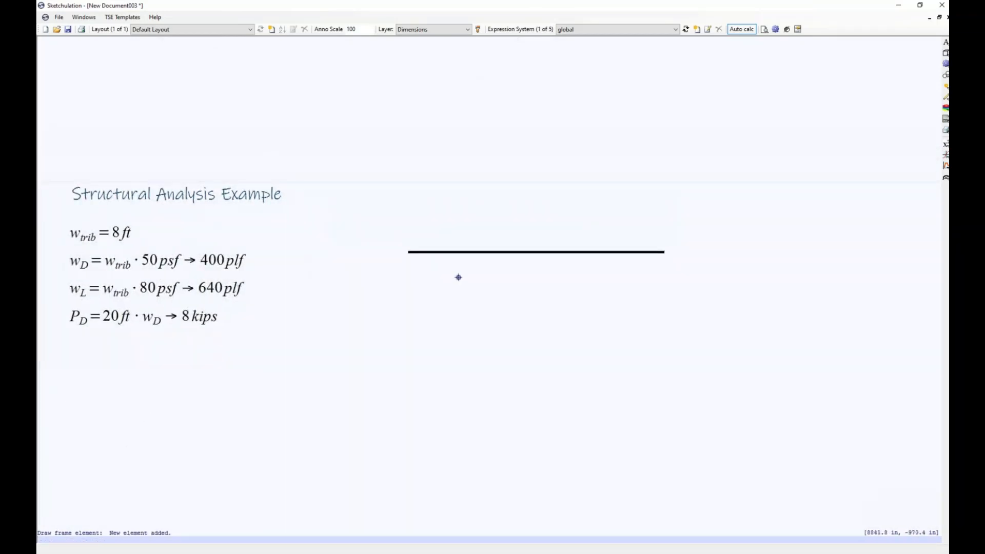
click(510, 252)
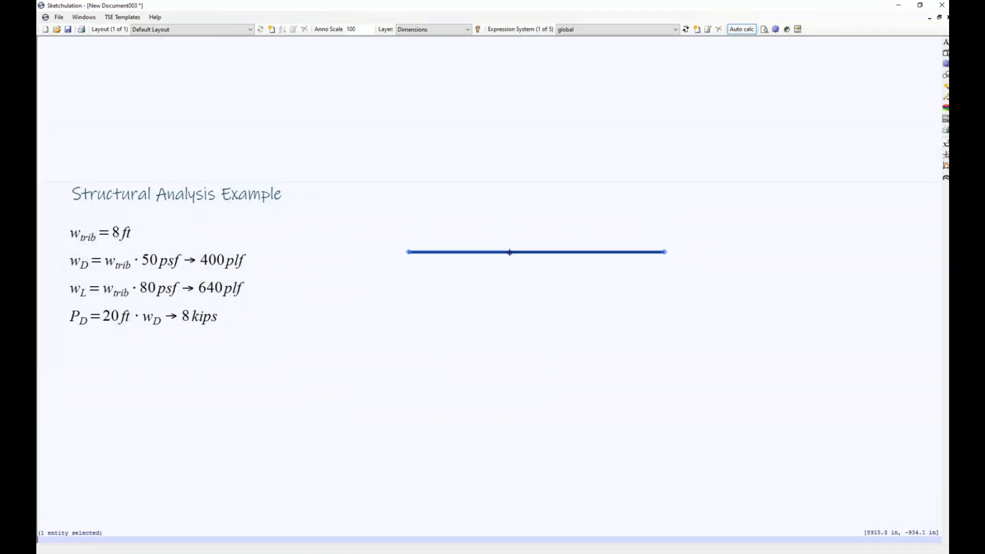
text(fe)
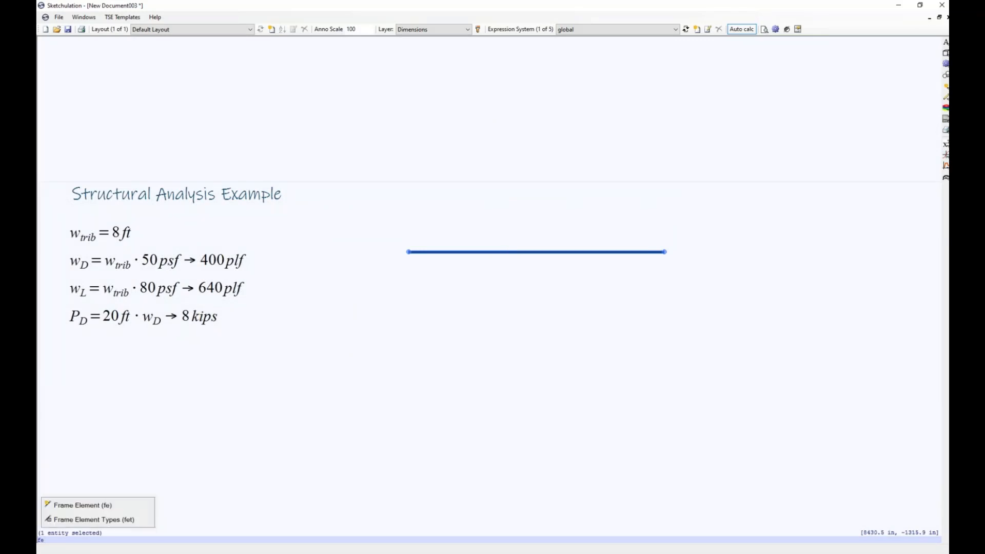
click(96, 523)
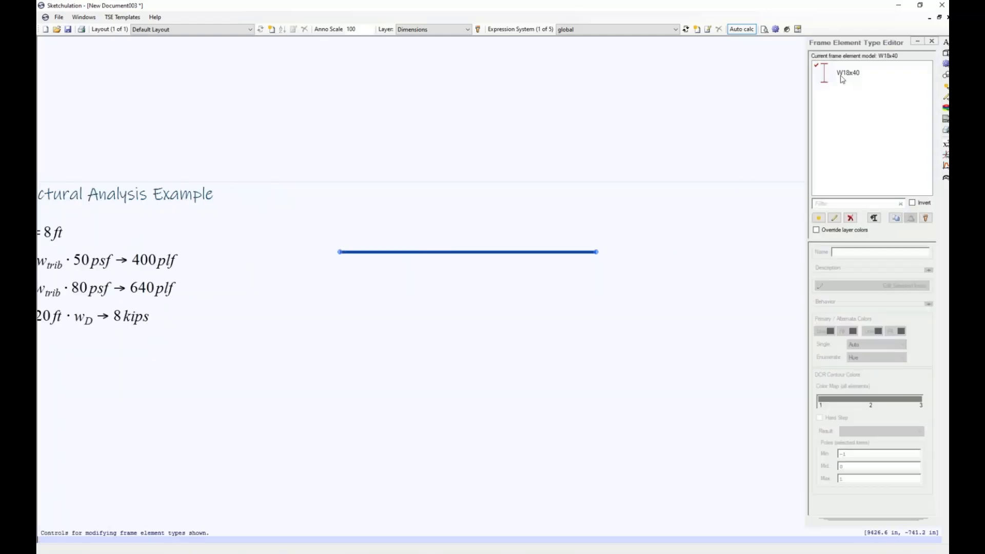
click(847, 76)
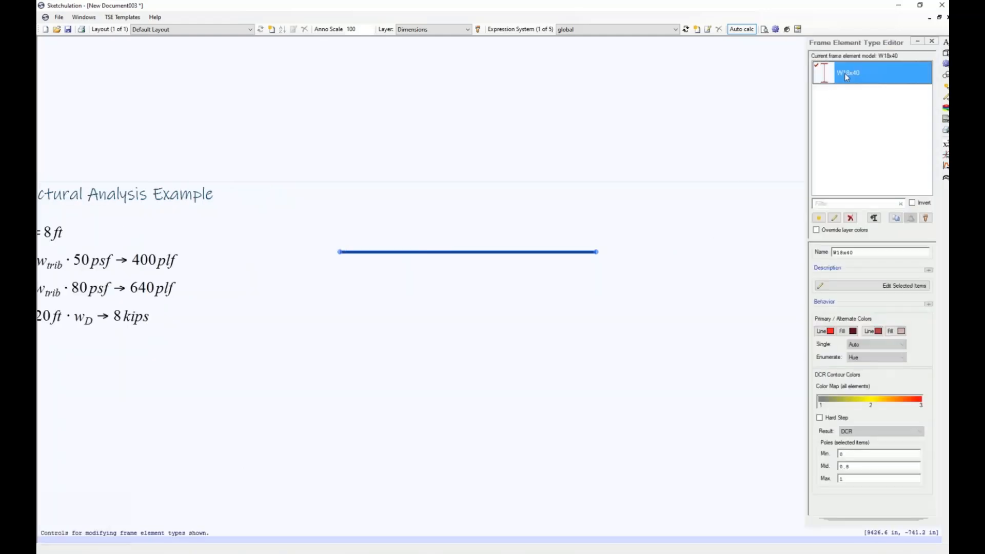
Create a new frame element type with the AISC design and the W18x35 cross section
click(819, 219)
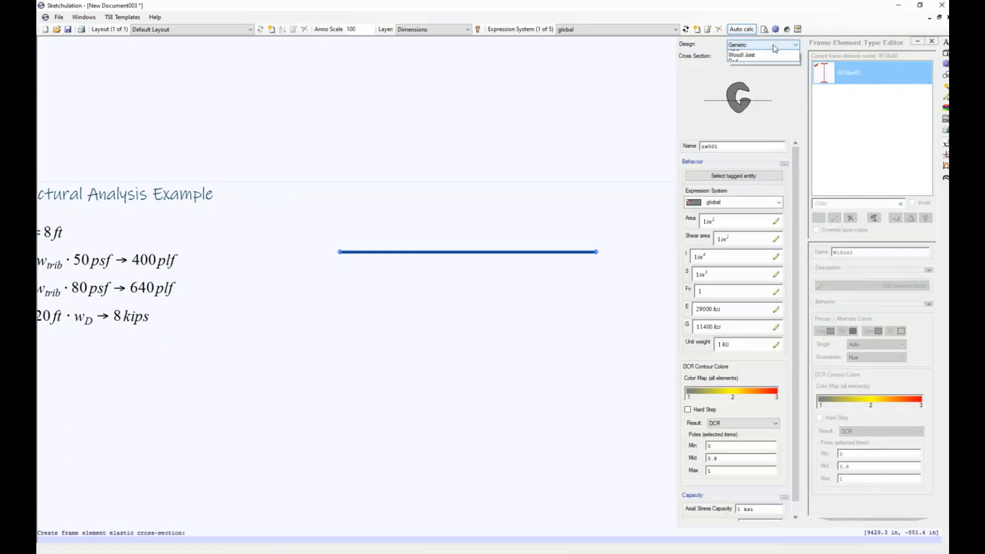
click(775, 45)
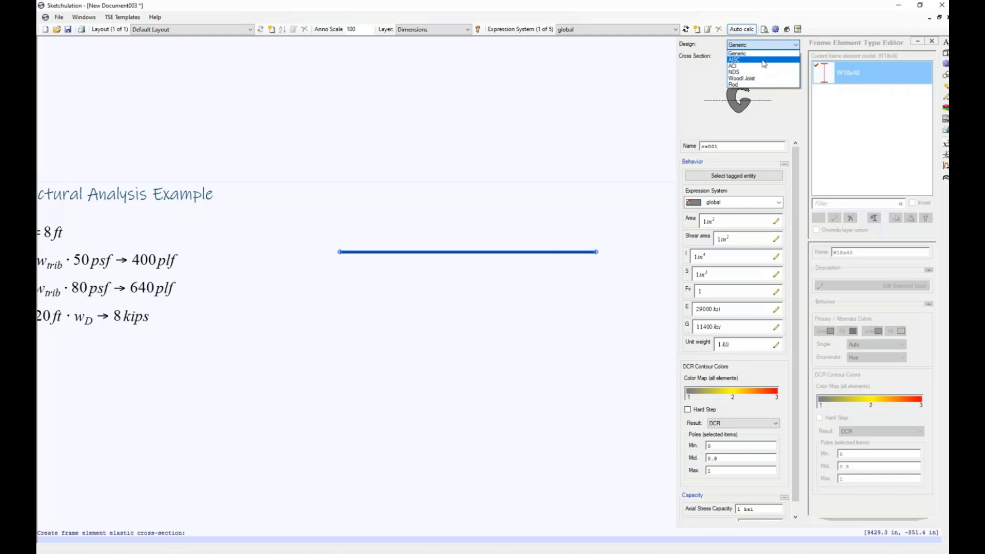
click(764, 60)
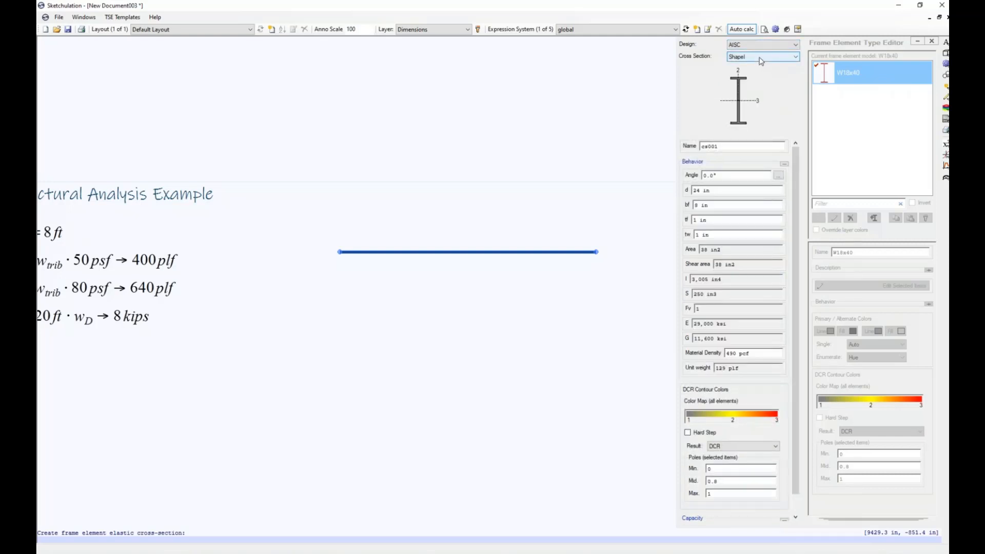
click(761, 57)
scroll(762, 72, up, 2)
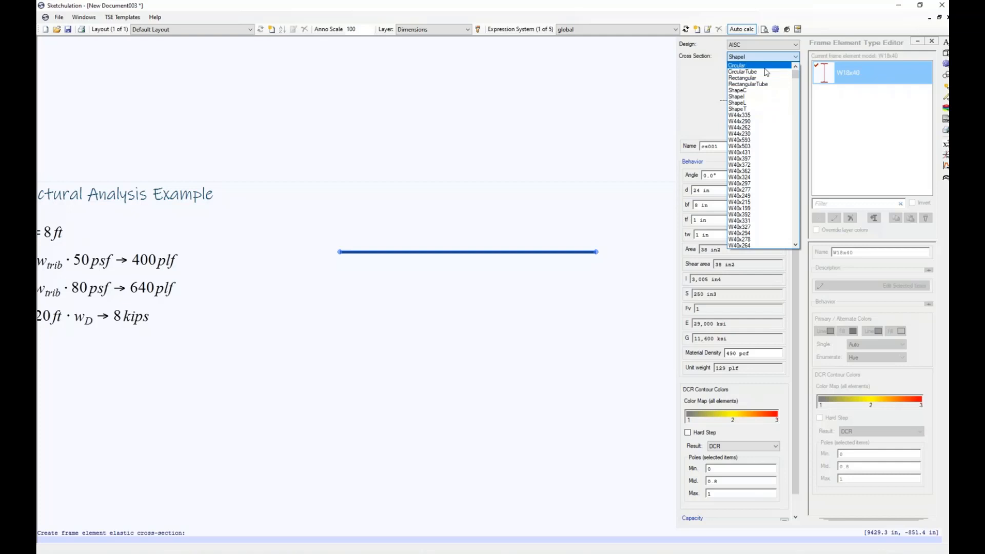
scroll(768, 109, down, 5)
scroll(767, 154, down, 20)
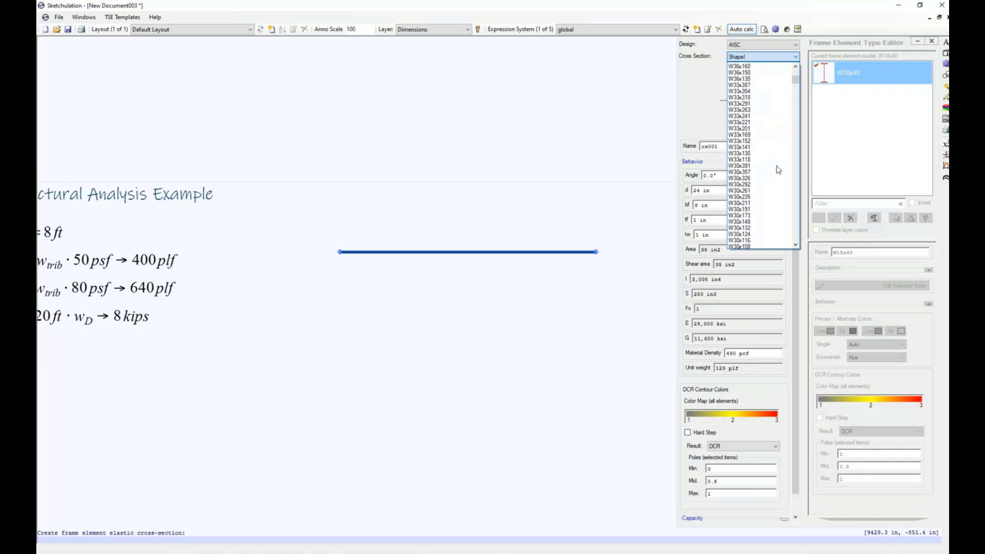
scroll(760, 210, down, 8)
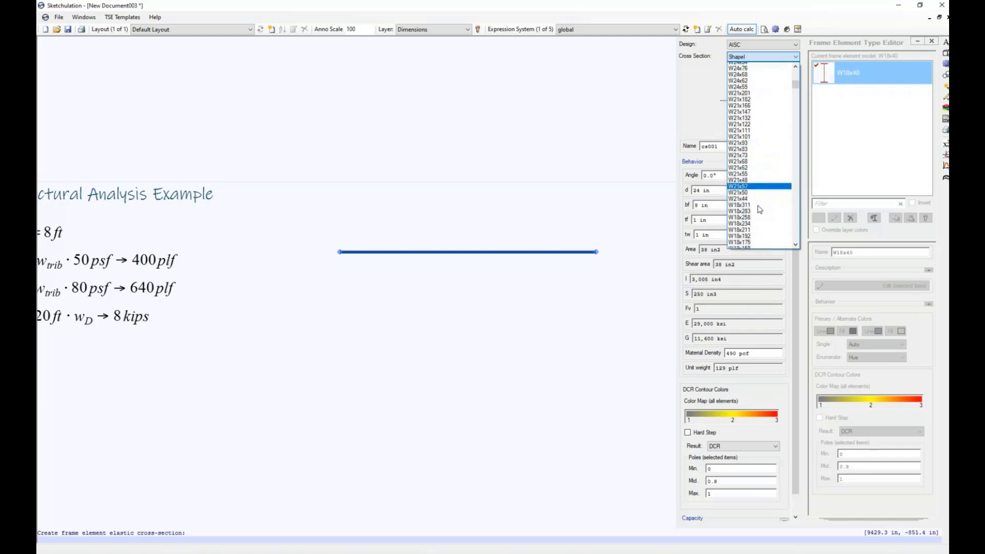
scroll(758, 211, down, 5)
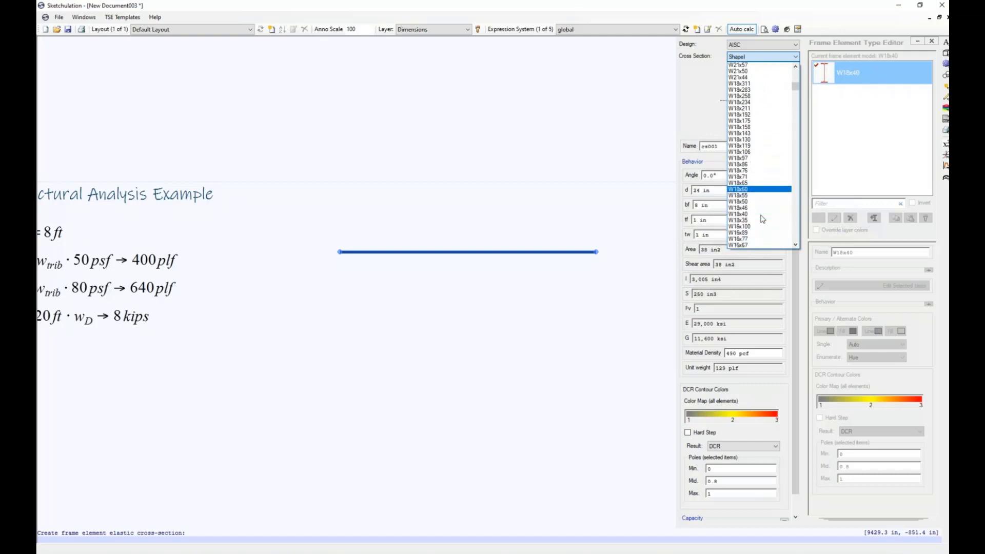
click(759, 191)
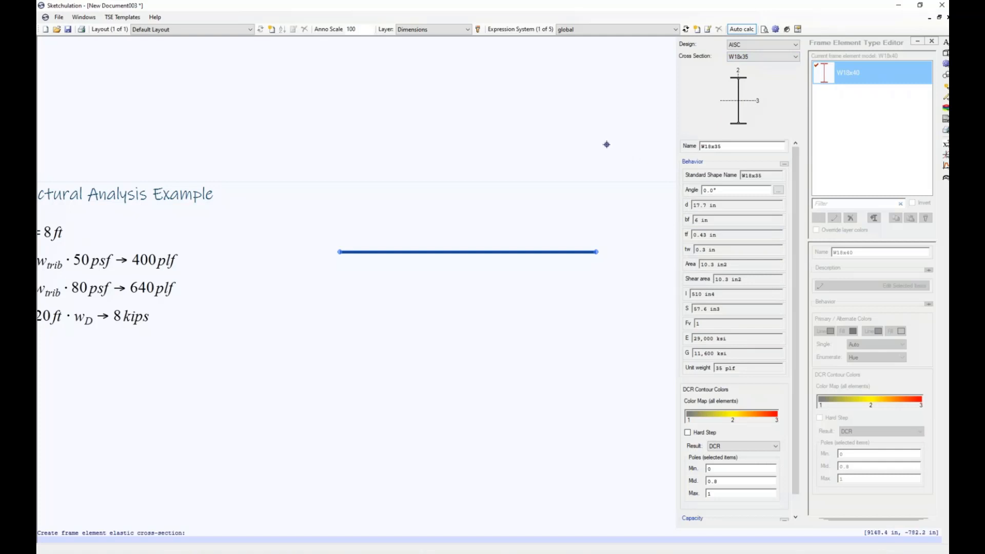
key(Return)
Assign the W18x35 element type to the beam
click(874, 97)
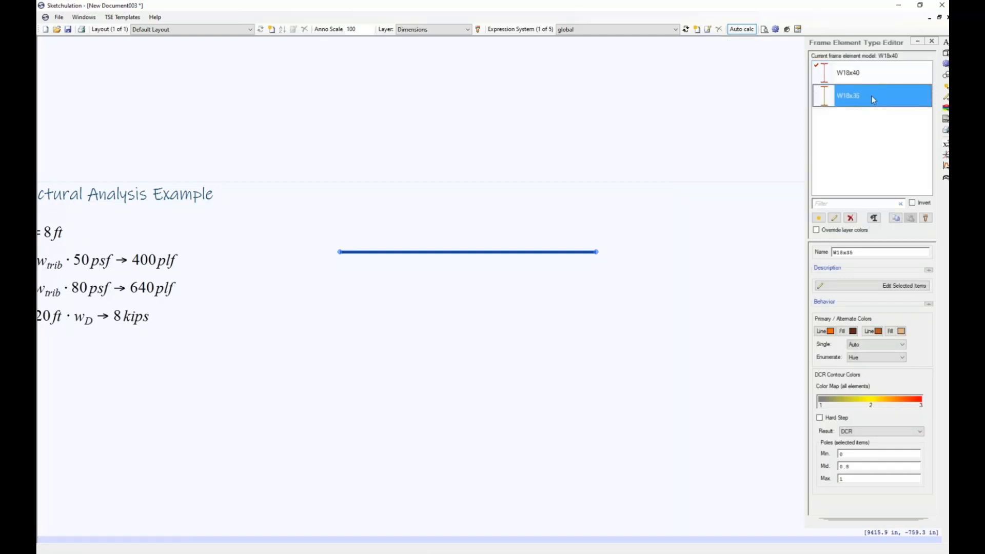
click(926, 219)
drag(522, 212, 440, 285)
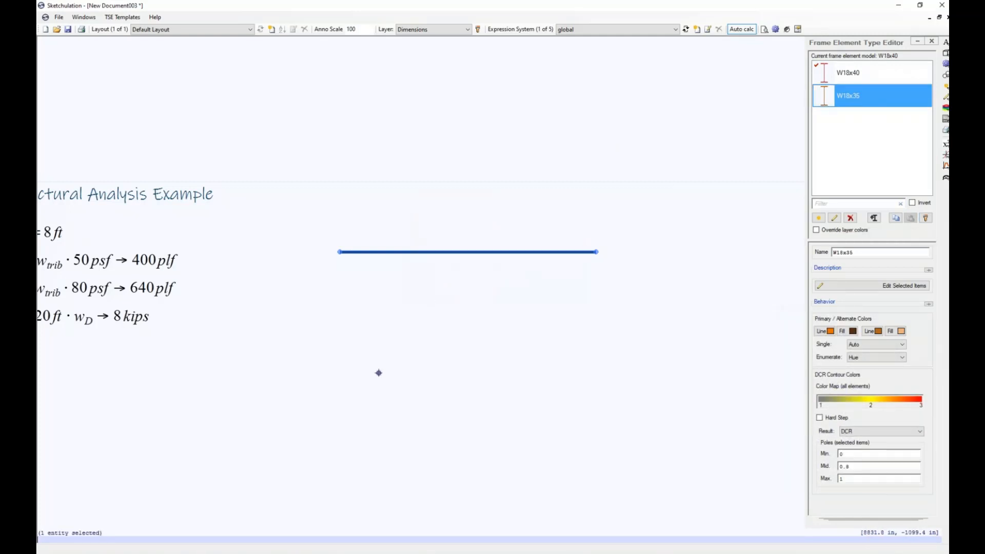
key(Return)
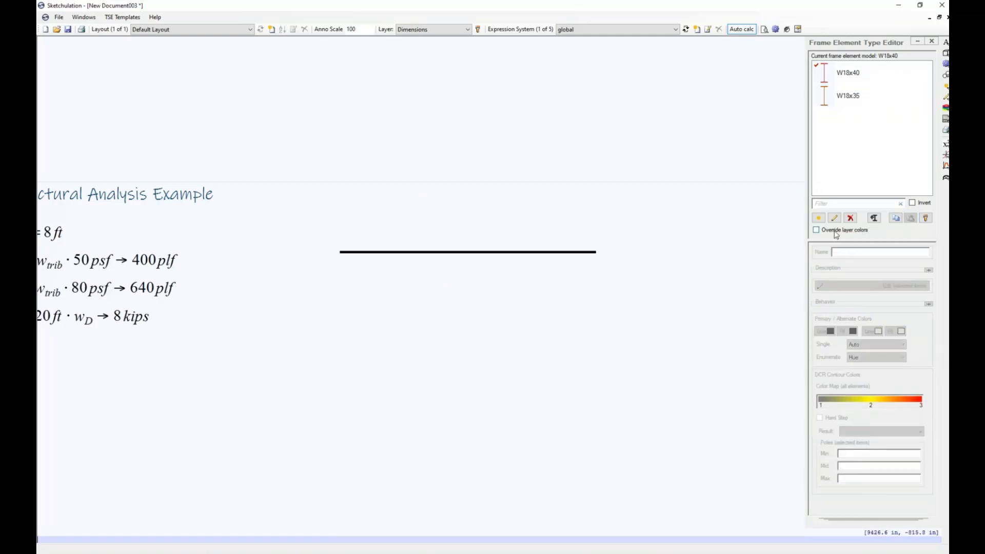
Toggle the layer color override on and off to compare the beam's display colors
click(836, 232)
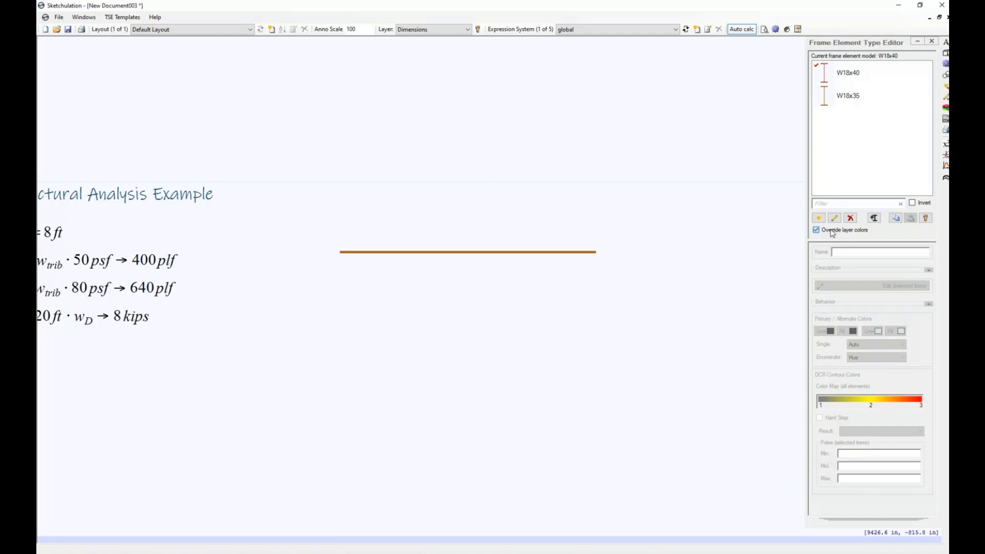
click(833, 232)
click(837, 233)
click(838, 234)
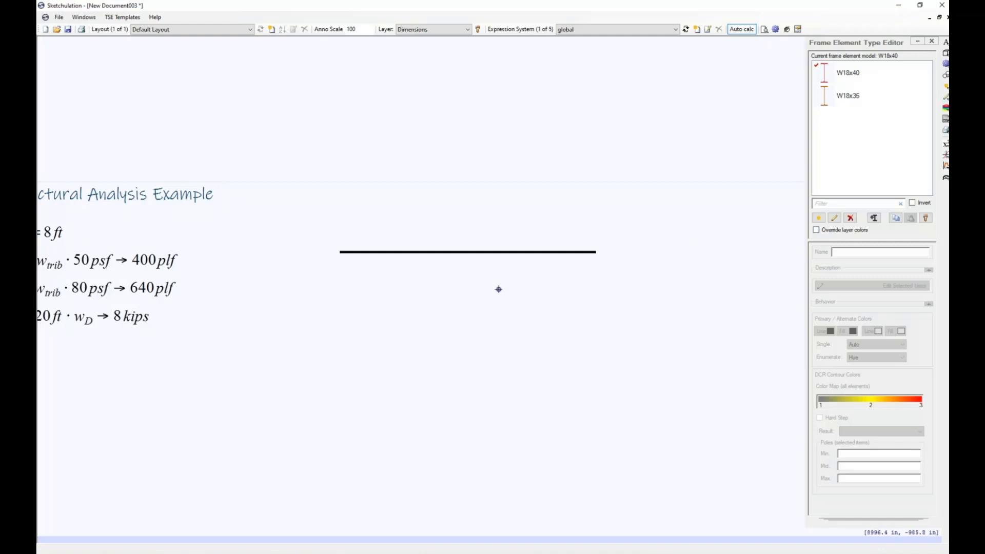
Set the beam's Geometry/Label property to ElementModel so its section name is displayed
click(458, 252)
text(lab)
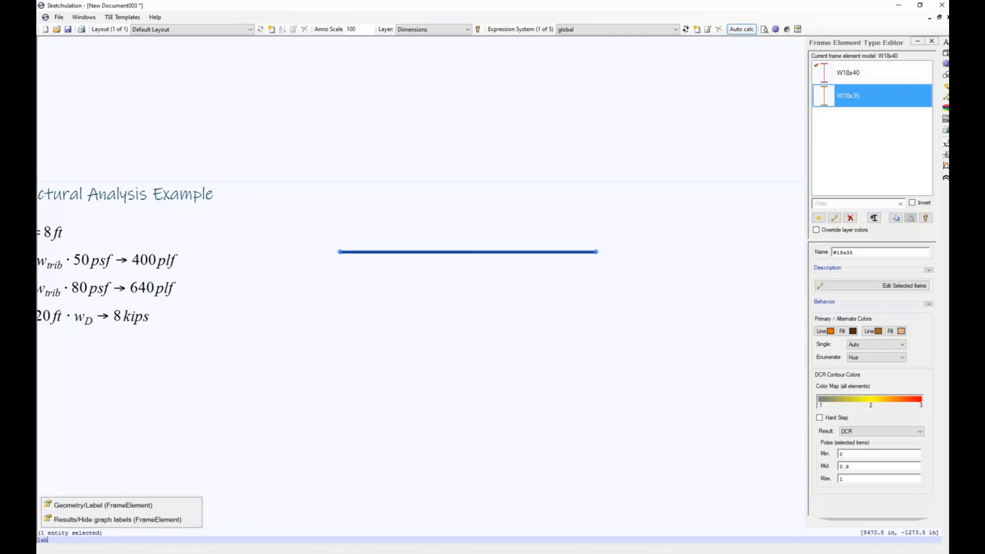
click(136, 505)
click(64, 490)
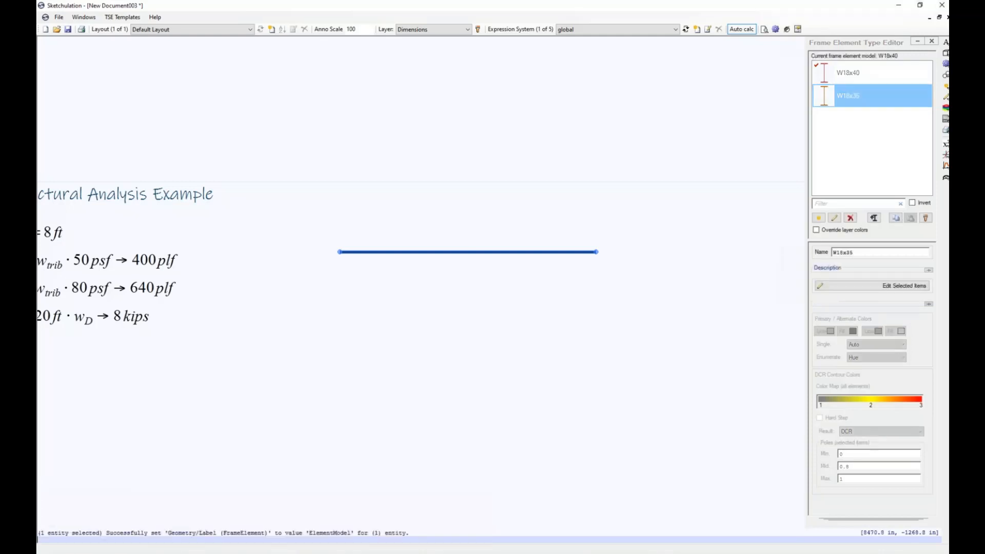
scroll(464, 240, up, 3)
click(487, 287)
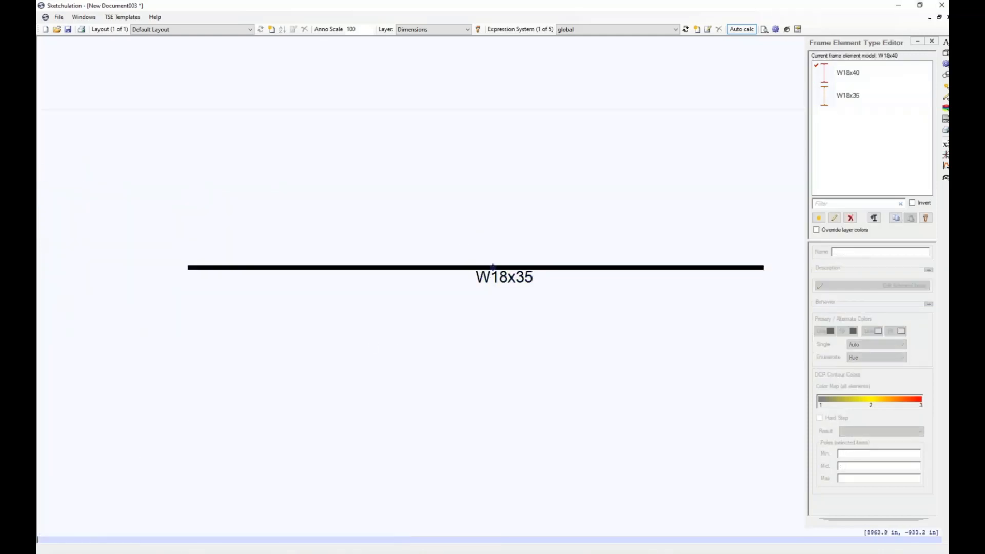
scroll(493, 267, down, 2)
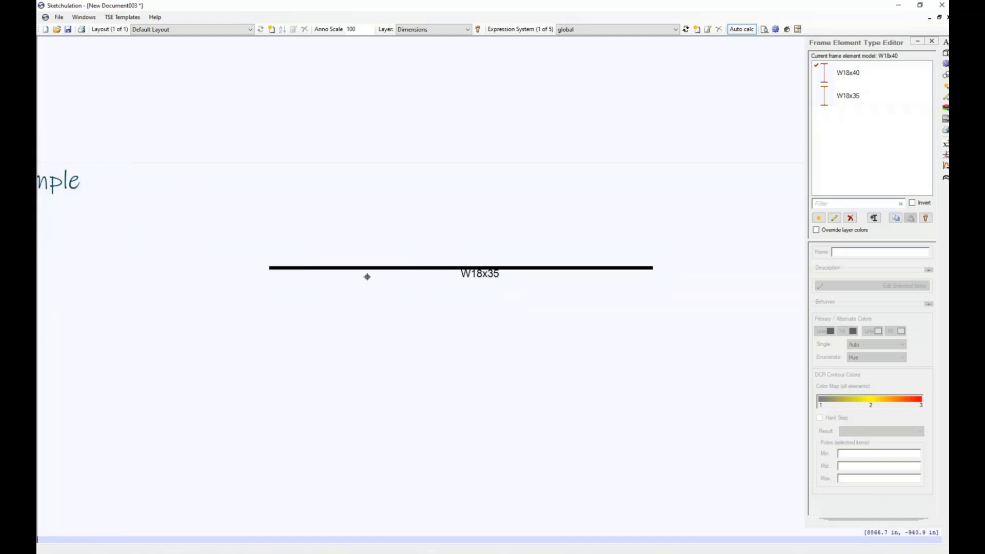
Add a restraint at each end of the beam
text(res)
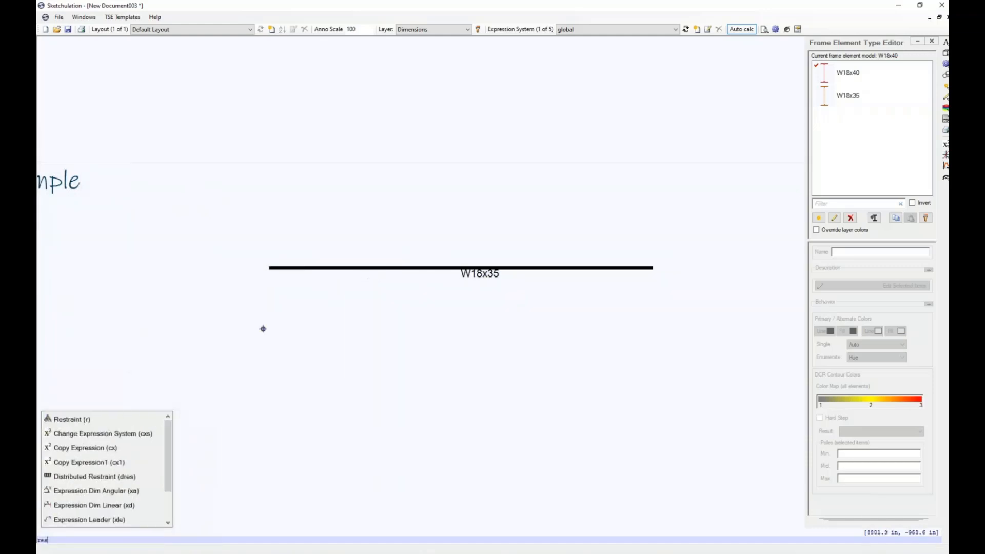
click(64, 419)
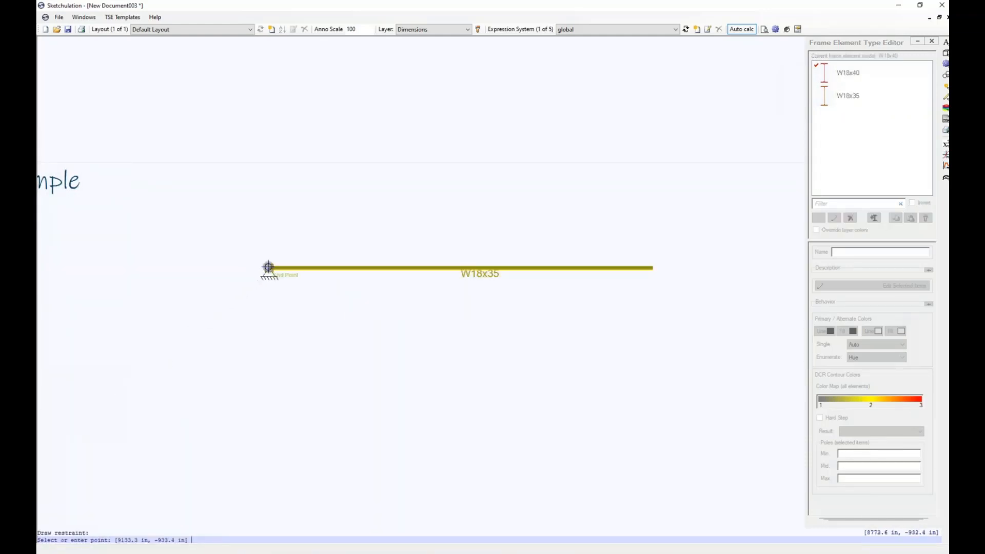
click(269, 268)
click(653, 267)
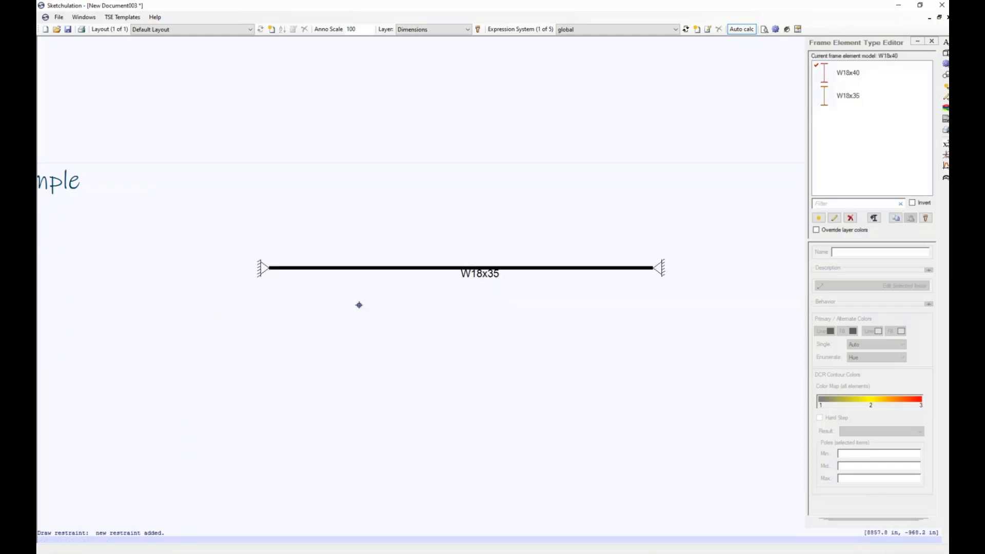
Draw a linear load along the full length of the beam, from one end restraint to the other
text(ldl)
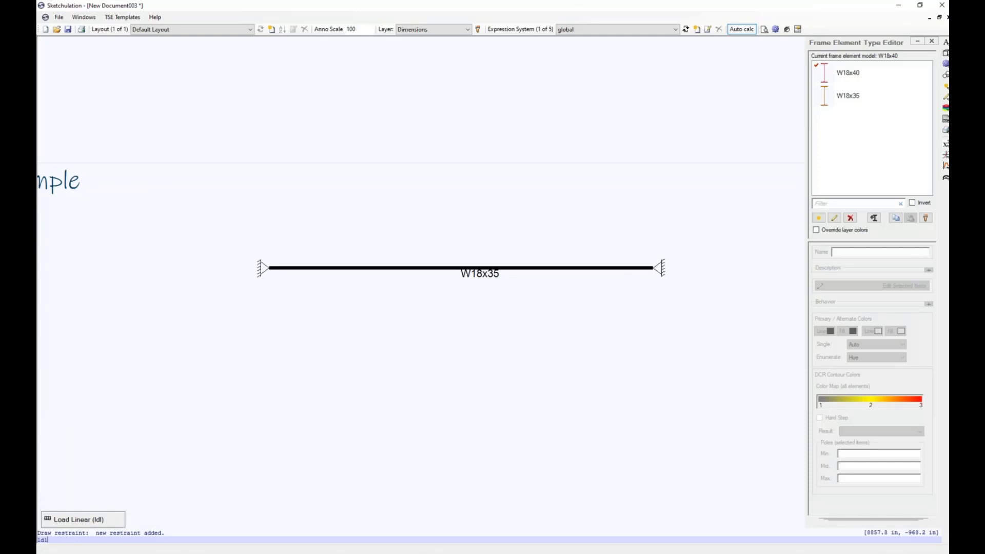
key(Return)
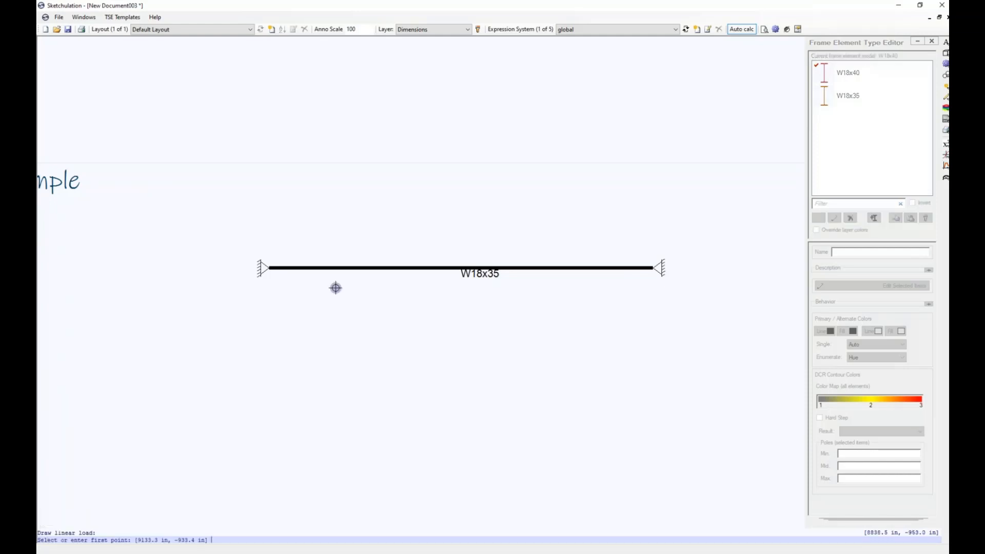
click(280, 267)
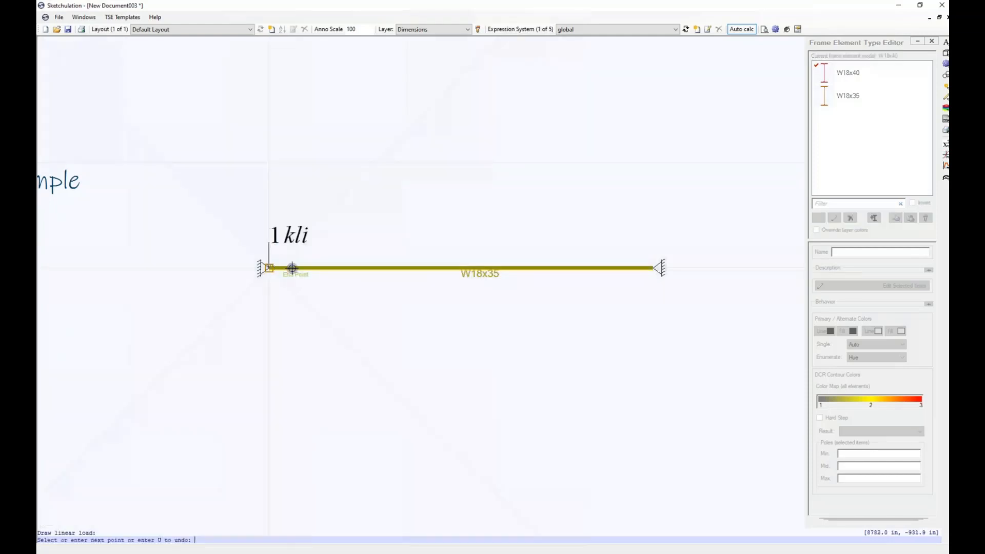
click(660, 267)
scroll(400, 215, down, 2)
middle_drag(399, 214, 501, 252)
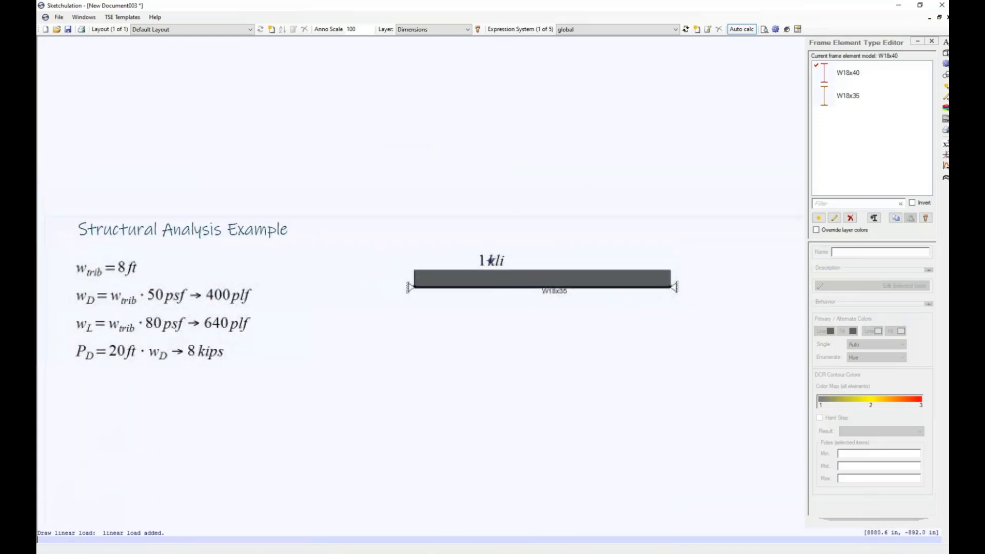
Set the beam's linear load magnitude to the variable w_D
double_click(493, 261)
key(ctrl+a)
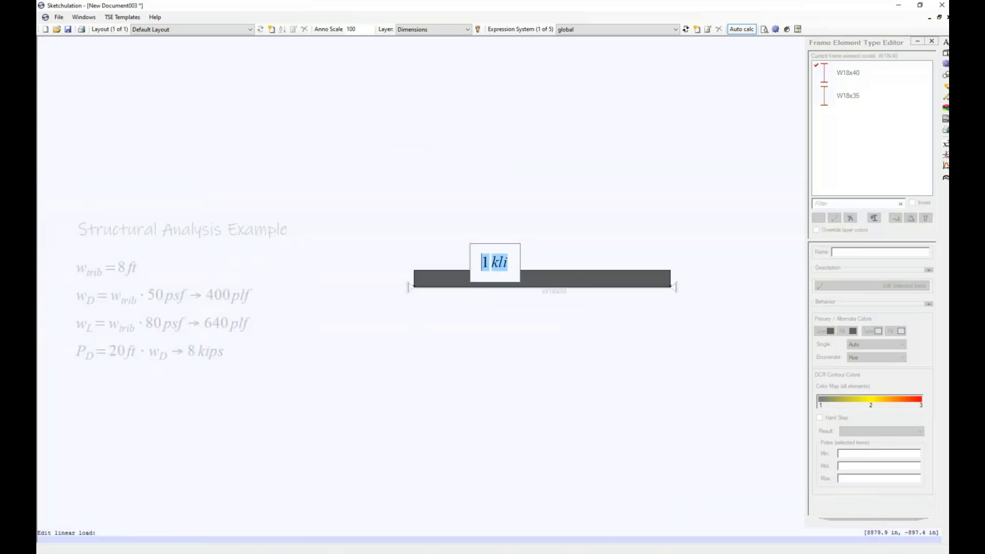
text(w_D)
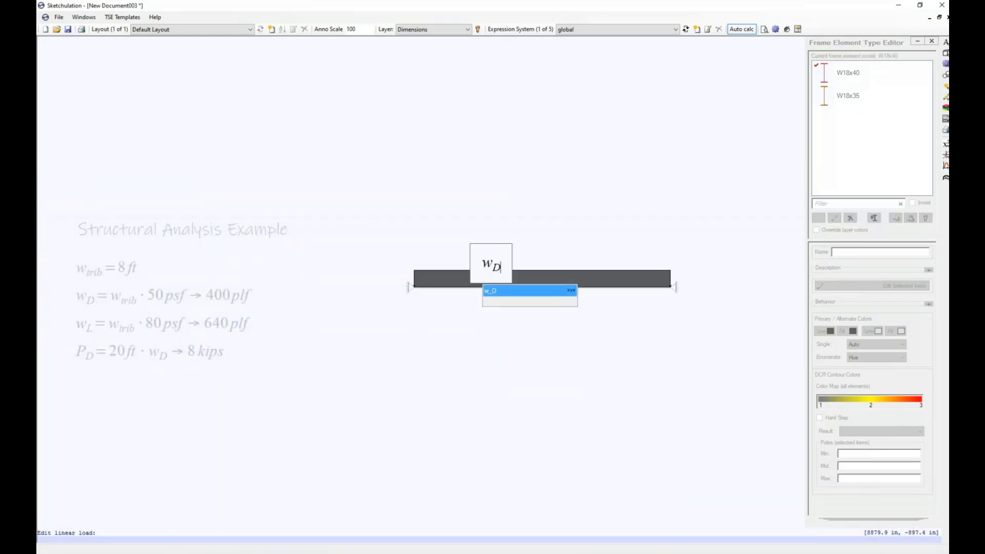
key(Return)
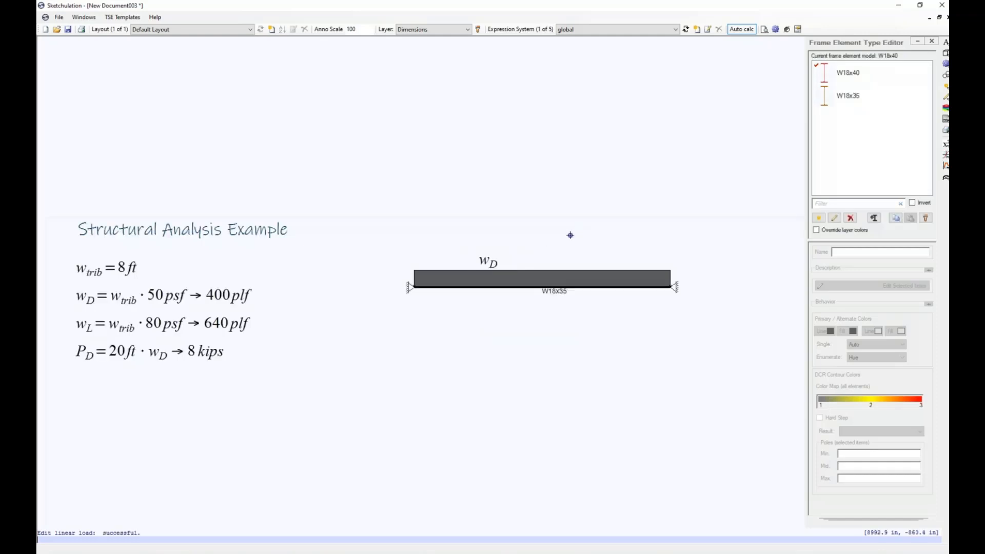
Begin grip-stretching the w_D linear load vertically above the beam to position a second stacked load
click(492, 262)
scroll(404, 284, up, 3)
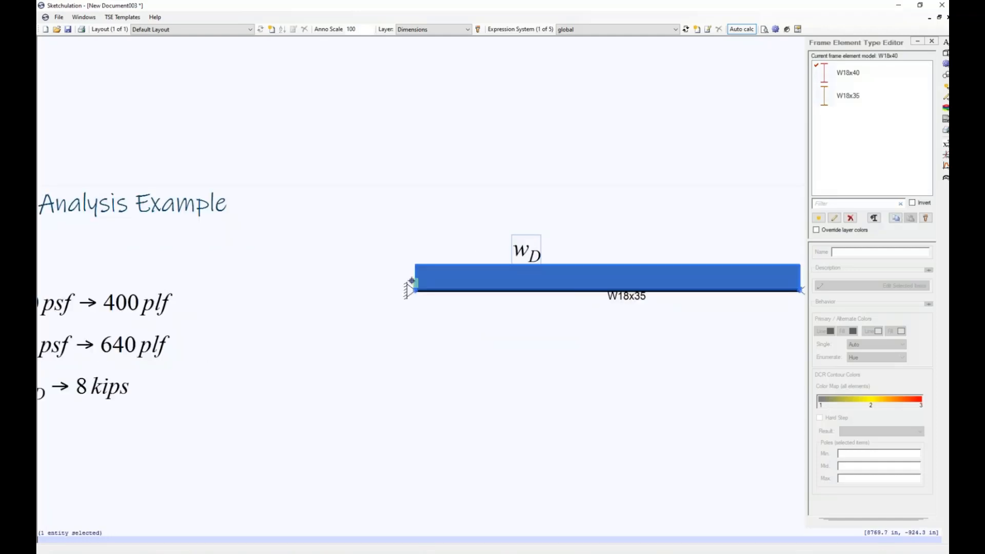
click(418, 284)
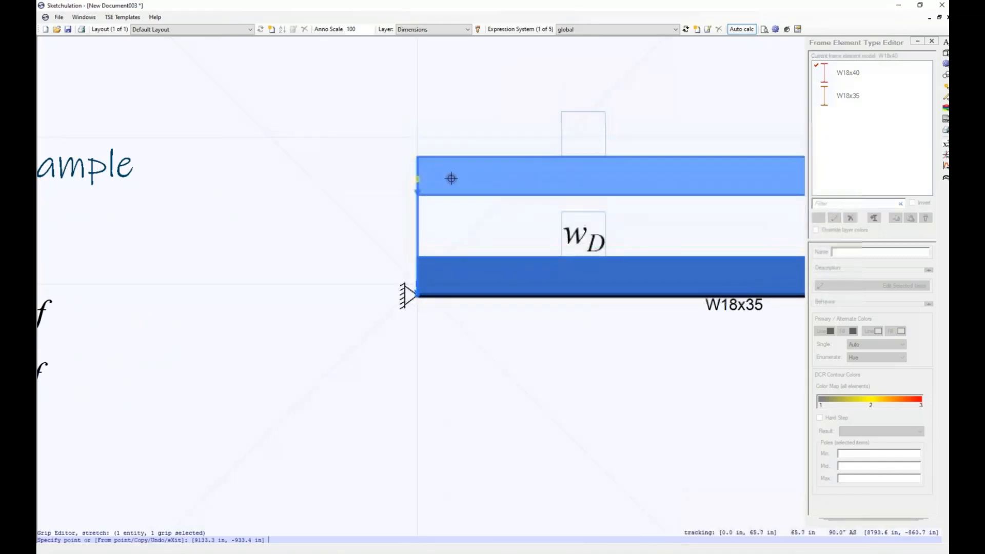
scroll(454, 169, down, 3)
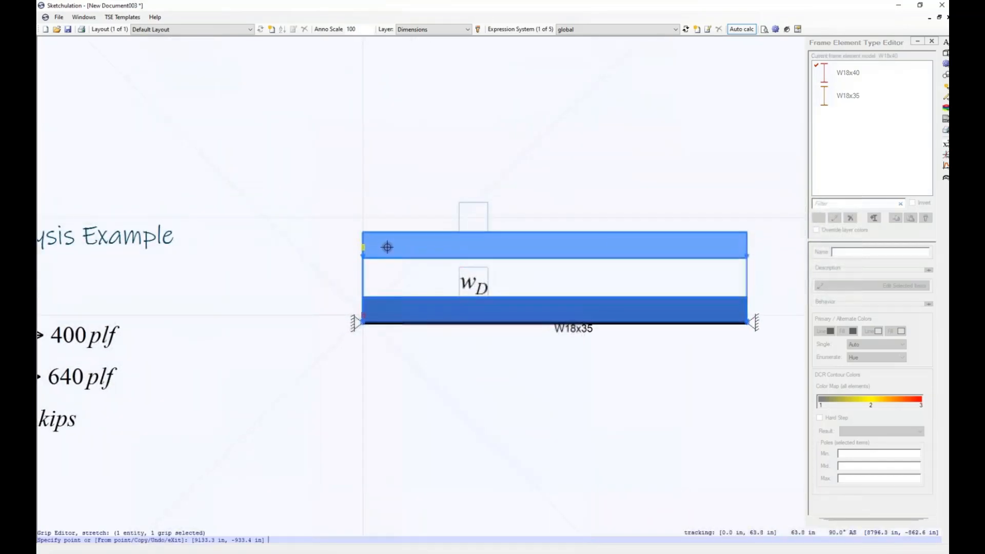
scroll(386, 257, up, 2)
middle_drag(385, 257, 383, 197)
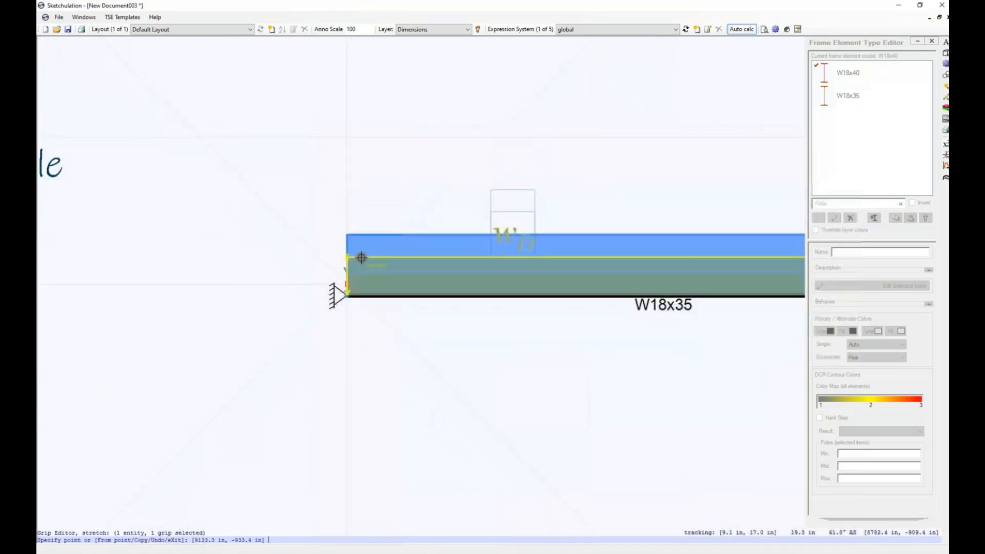
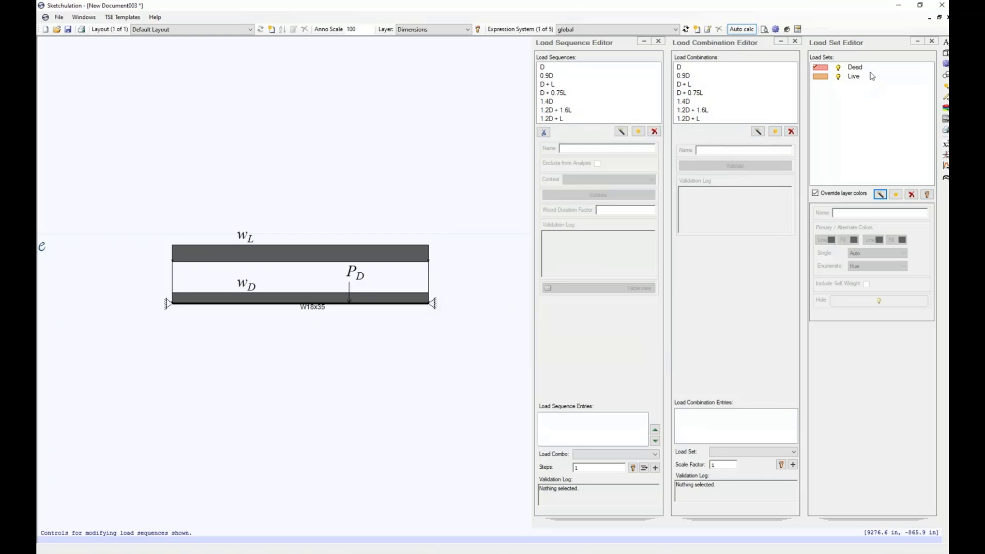
Assign the w_D linear load and the P_D point load to the Dead load set
shift+click(876, 78)
click(873, 68)
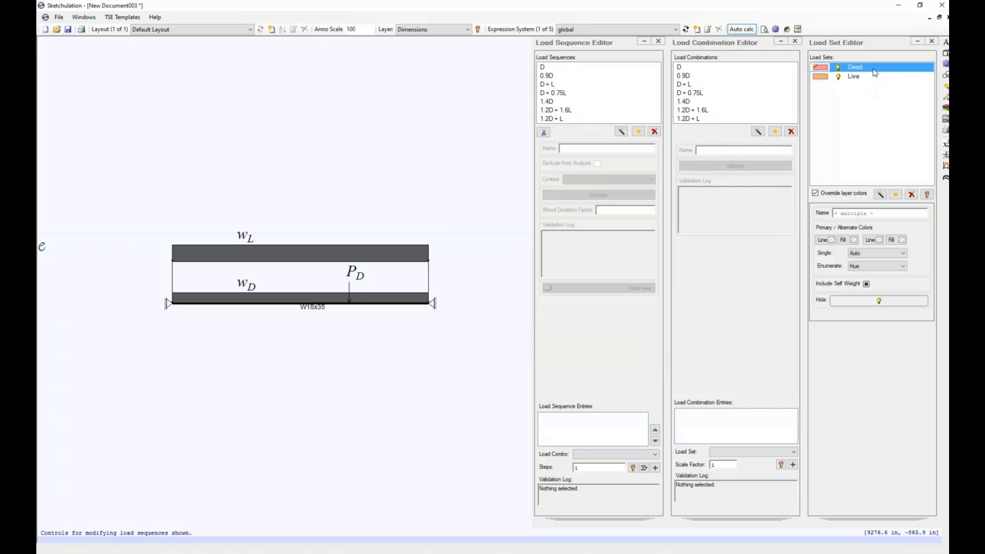
click(927, 195)
click(385, 284)
click(326, 270)
click(274, 285)
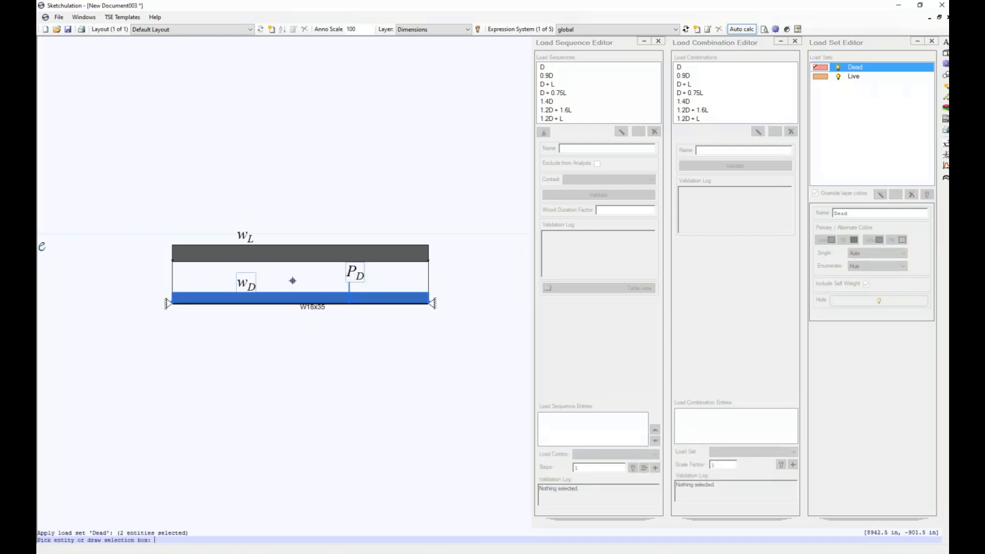
key(Return)
Toggle the layer color override for load sets off and on to compare the dead loads' display colors
click(844, 194)
click(844, 194)
click(845, 195)
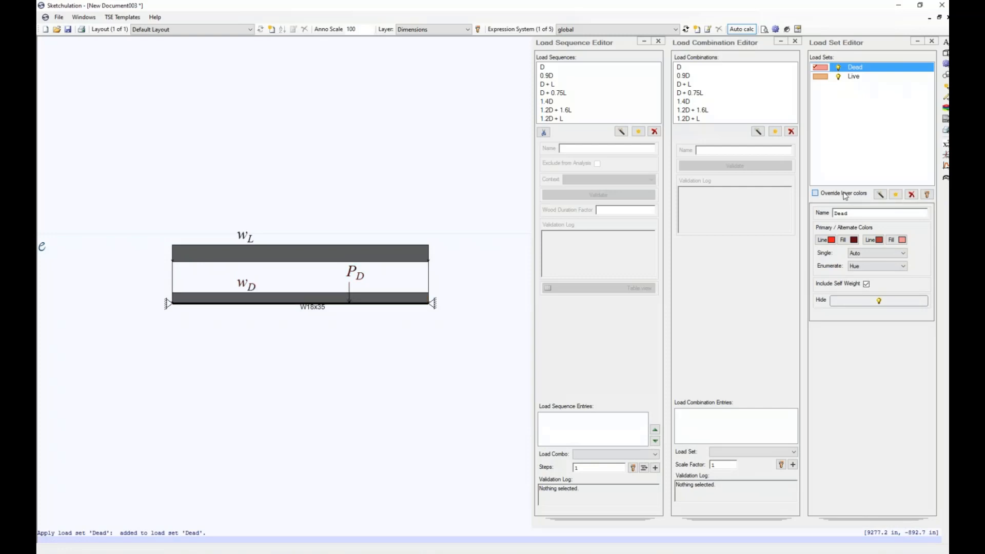
click(845, 195)
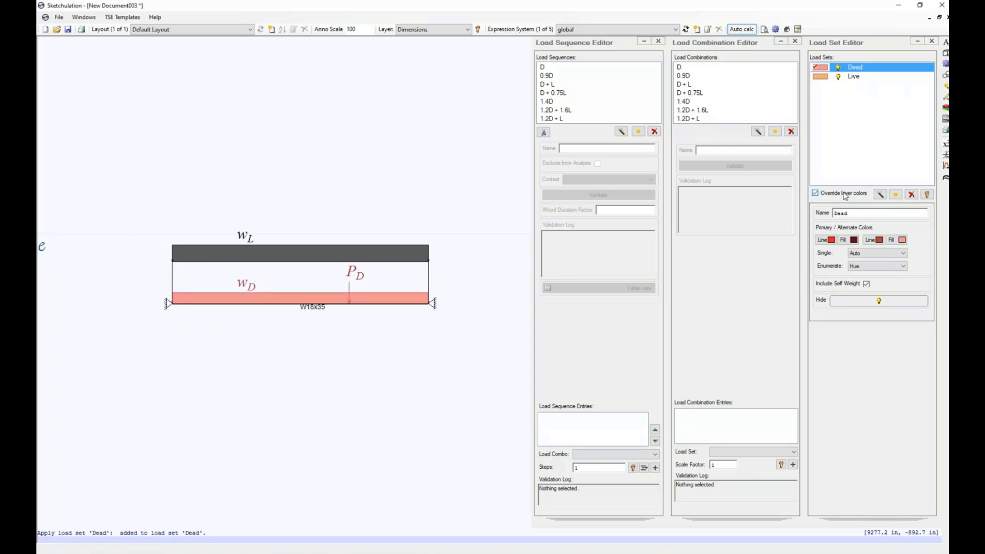
Assign the w_L linear load to the Live load set and close the load editors
click(867, 78)
click(927, 195)
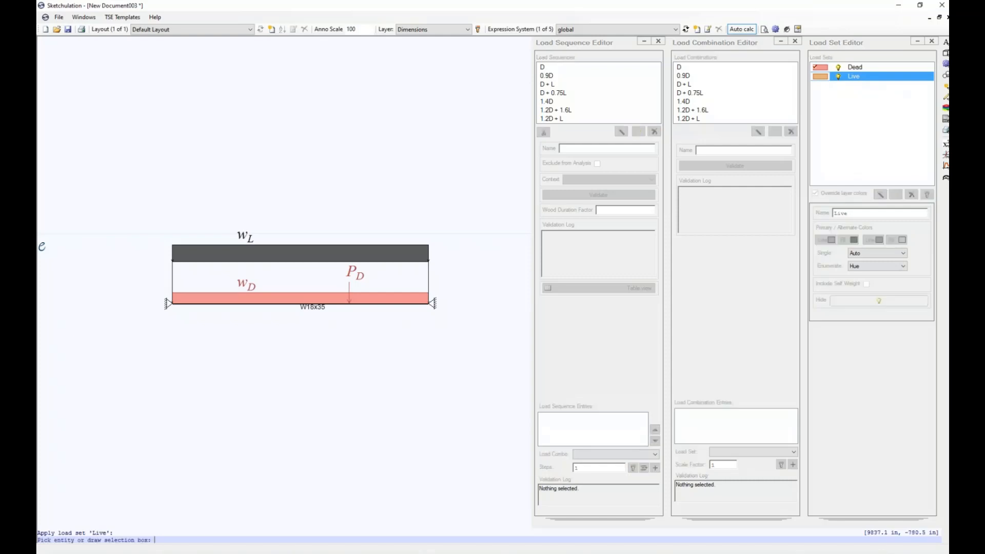
click(243, 235)
key(Return)
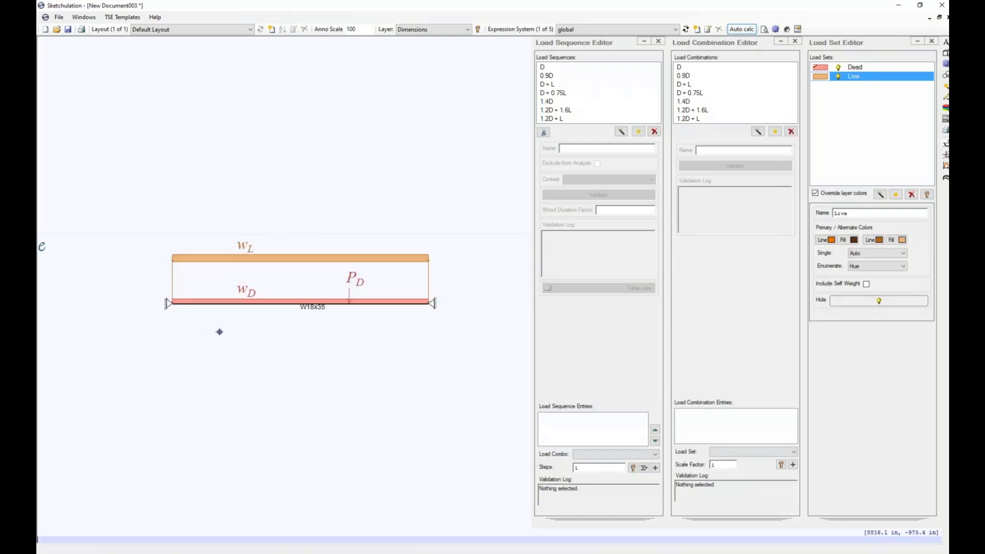
click(662, 42)
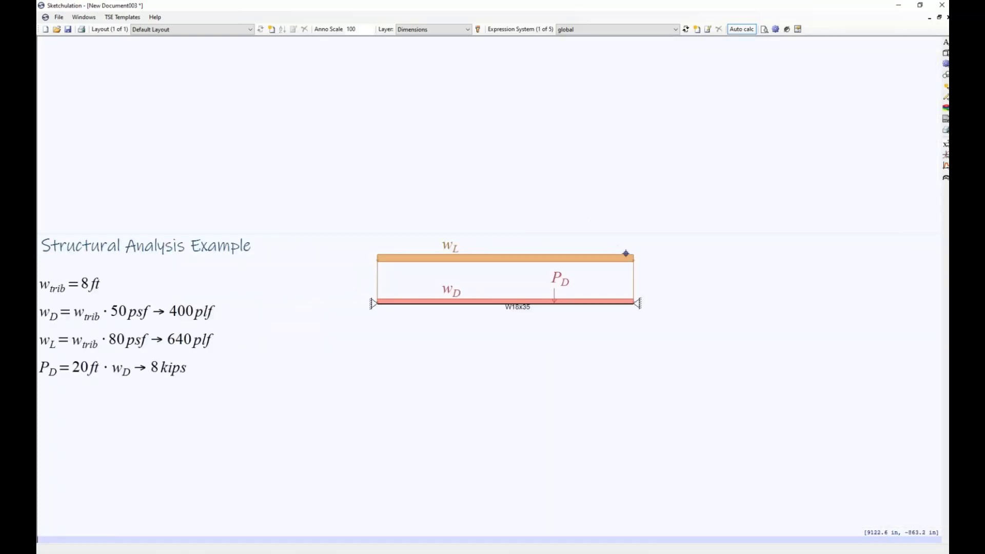
Open the Structural Analysis Options and check which entities belong to model 1 and its results display
text(an)
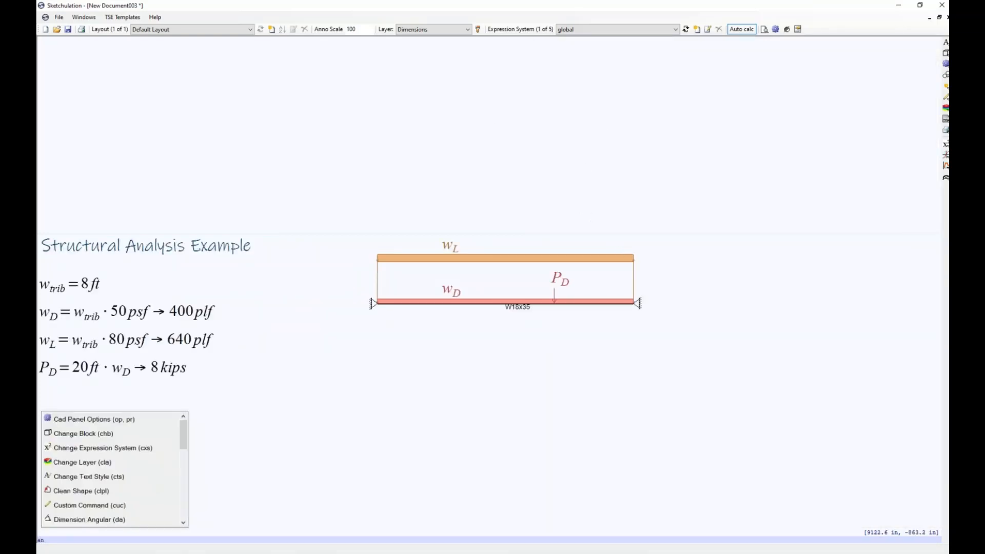
text(a)
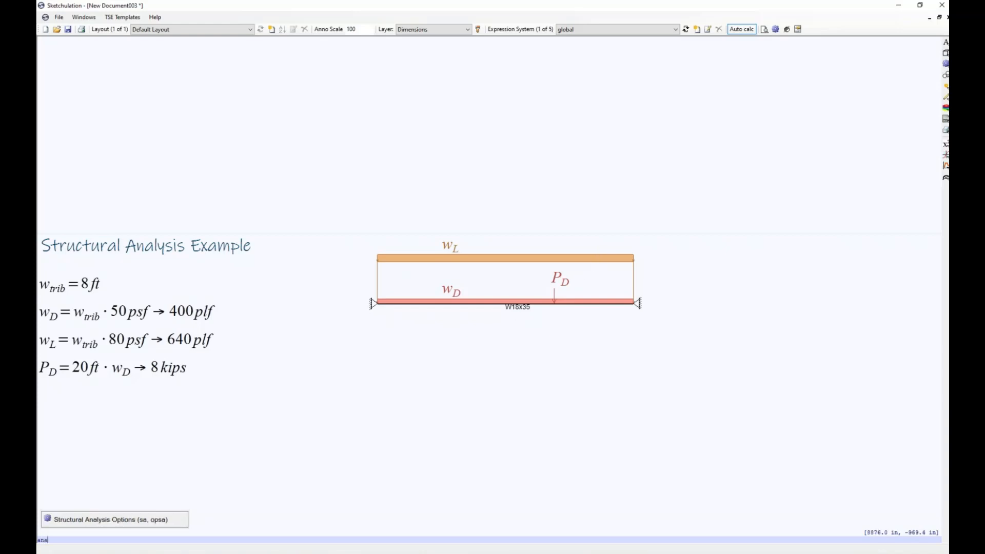
click(136, 522)
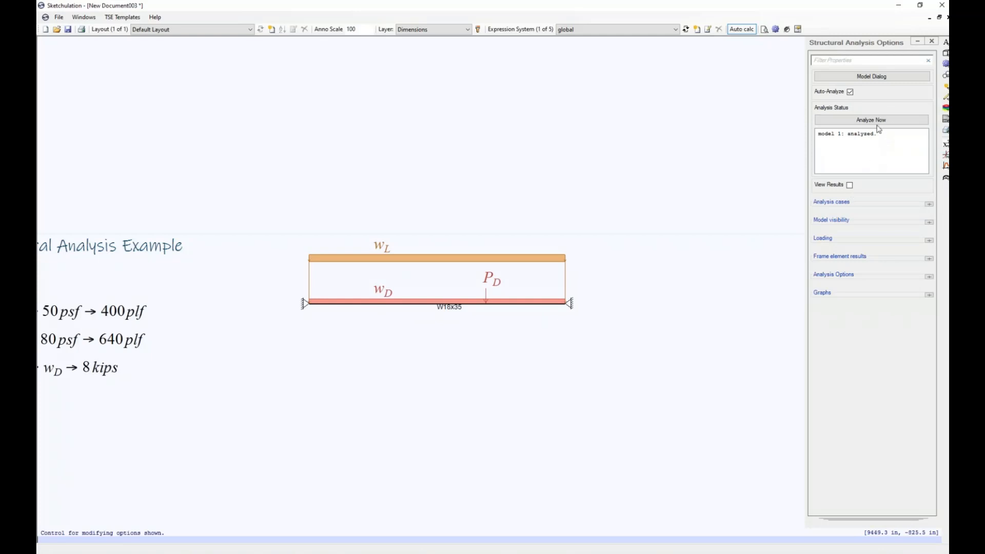
click(860, 133)
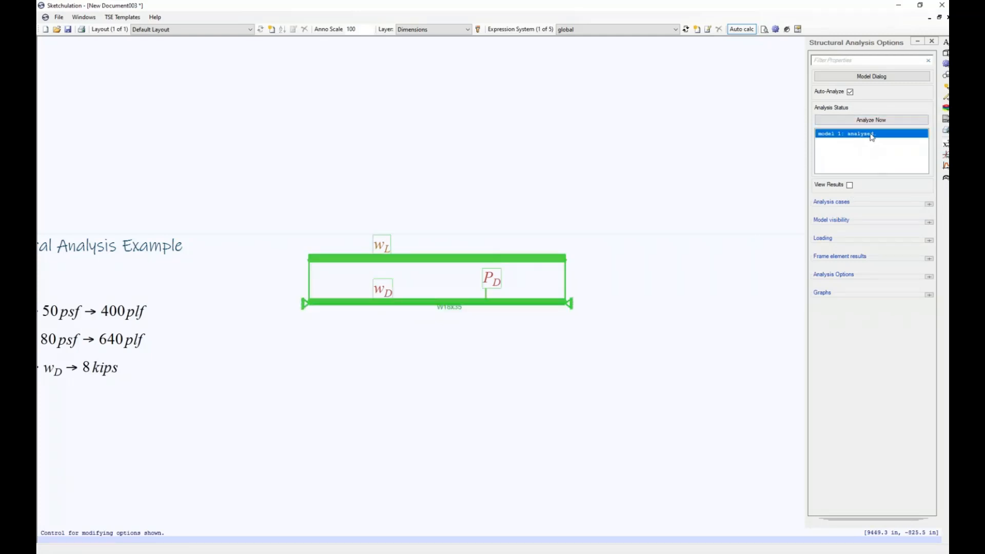
click(871, 136)
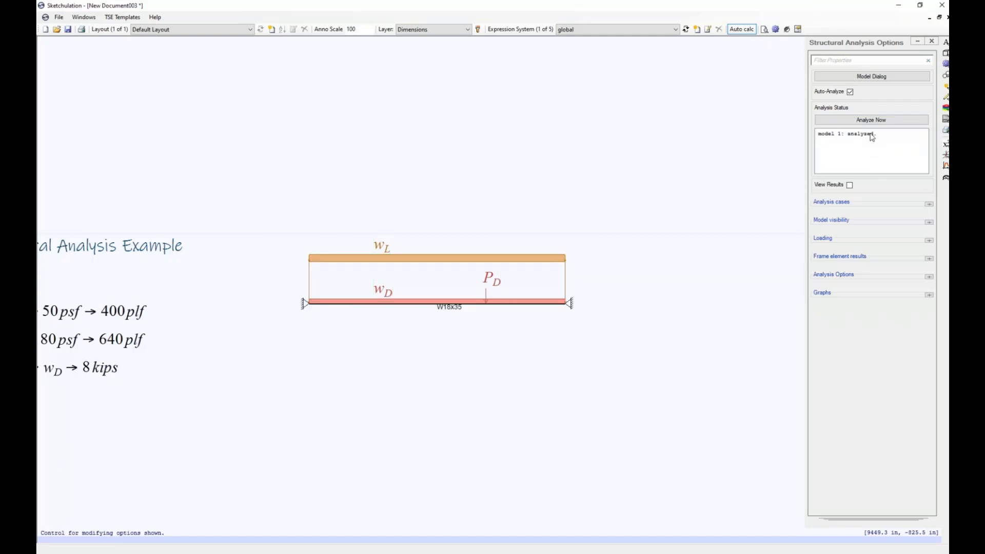
click(851, 185)
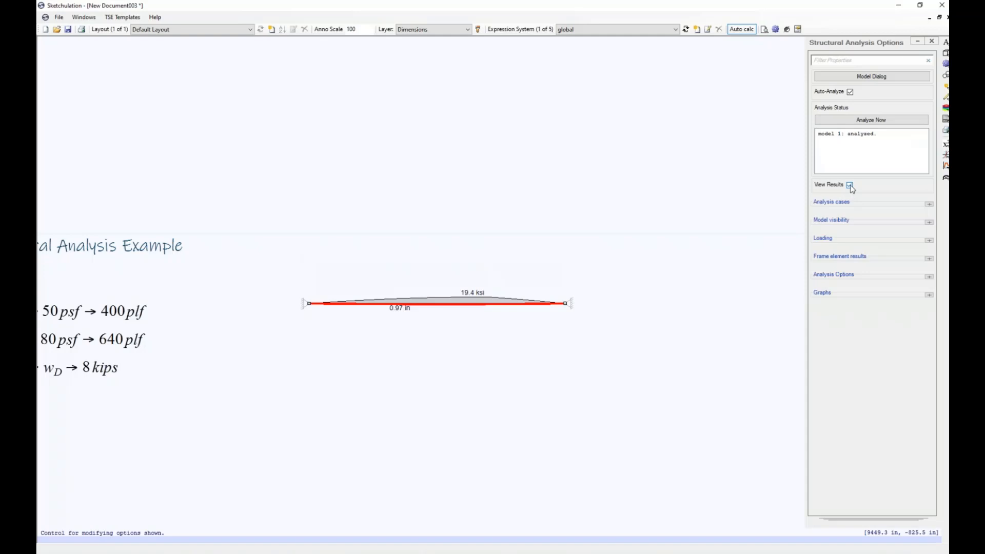
click(851, 186)
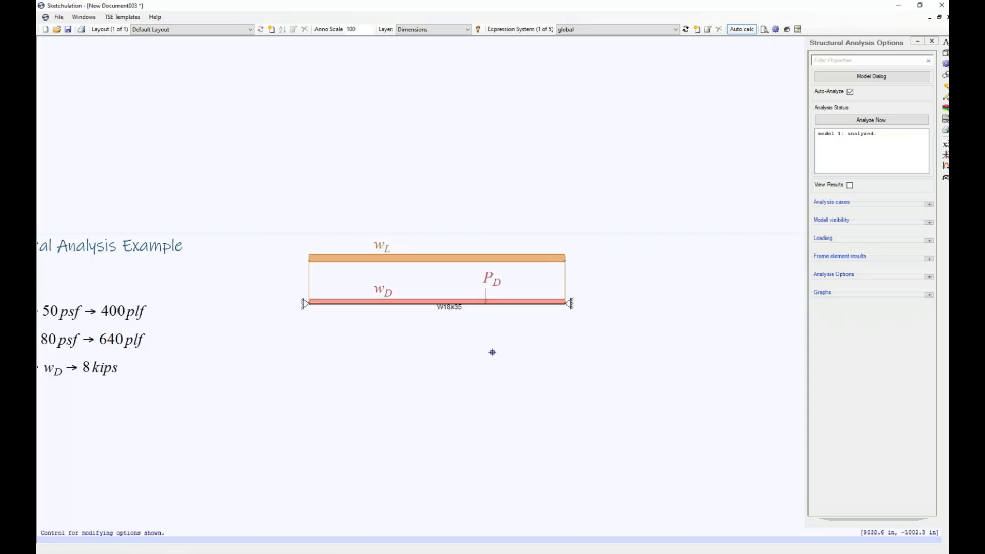
Start the Viewport Model command and frame the whole loaded beam with a rectangular viewport boundary
middle_drag(340, 338, 346, 348)
text(vp)
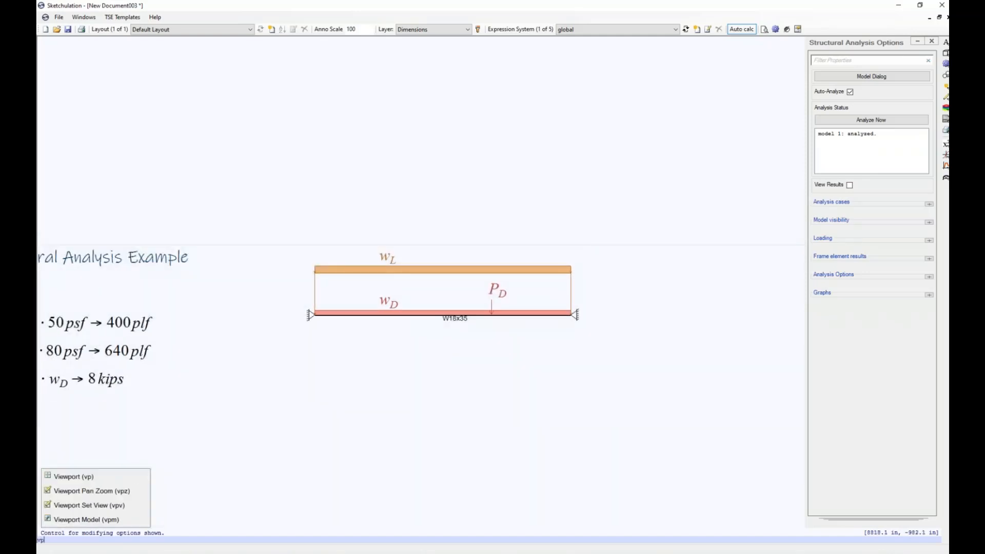
click(106, 520)
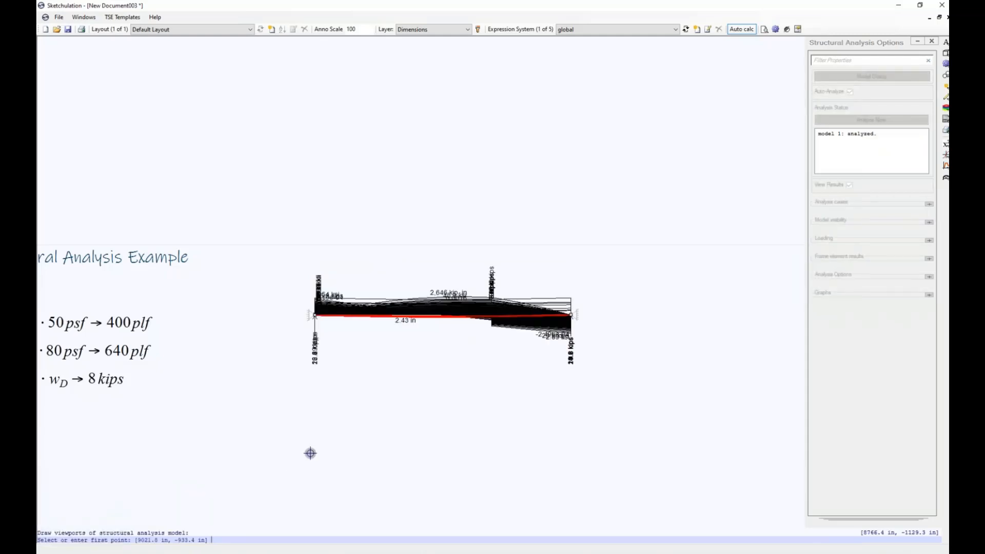
click(588, 350)
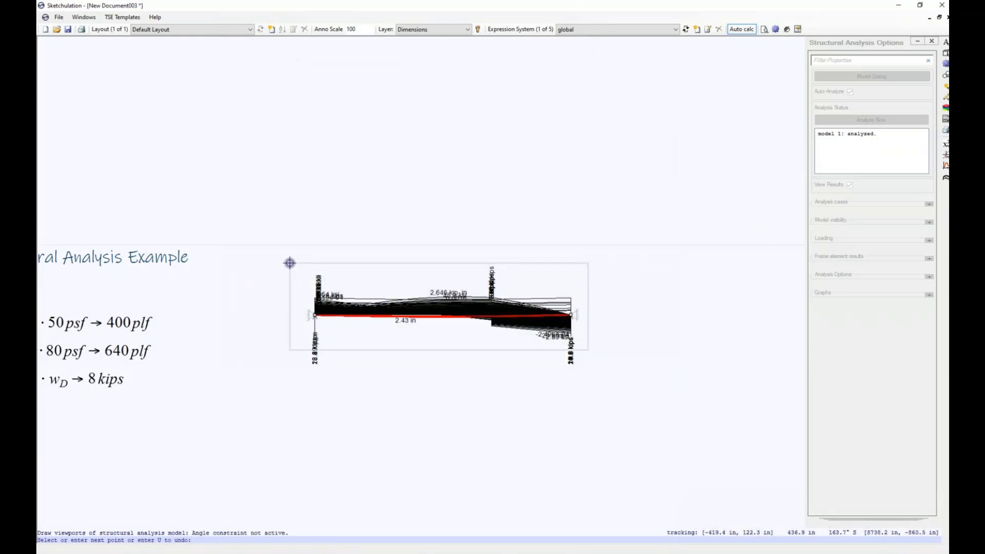
click(290, 263)
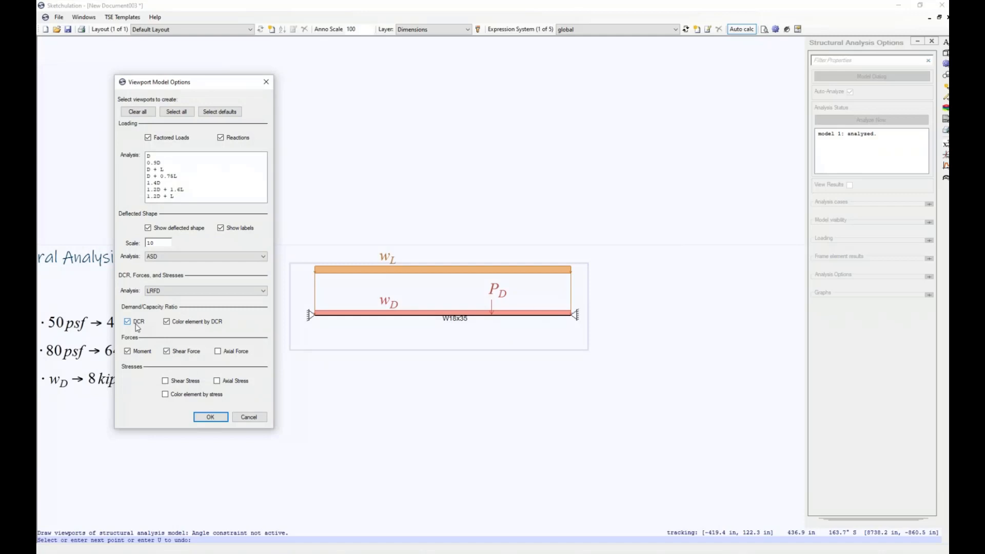
Create viewports for the ASD deflected shape and the LRFD DCR, moment and shear force, placing them in a column below the beam
click(169, 257)
click(170, 259)
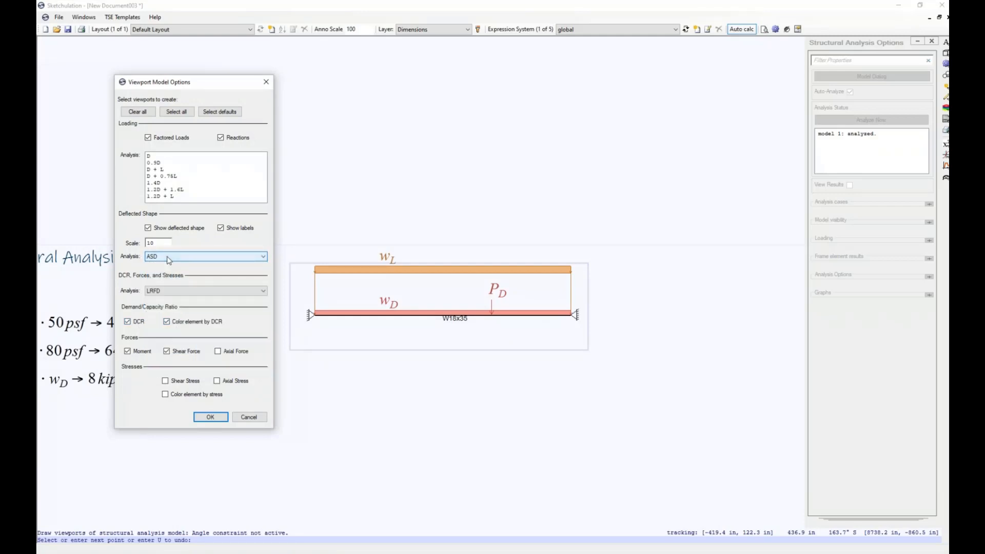
click(211, 417)
scroll(297, 289, down, 4)
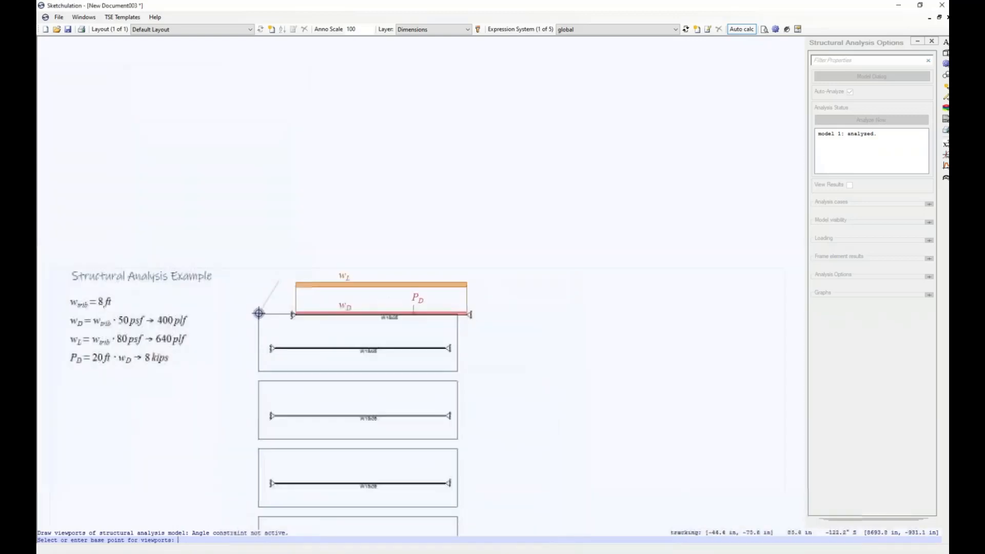
scroll(277, 317, up, 3)
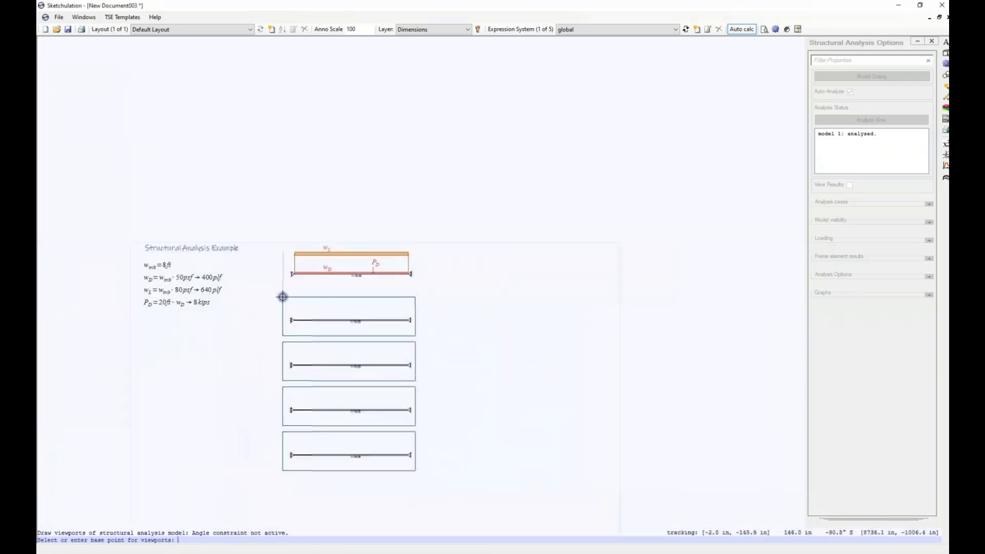
click(273, 288)
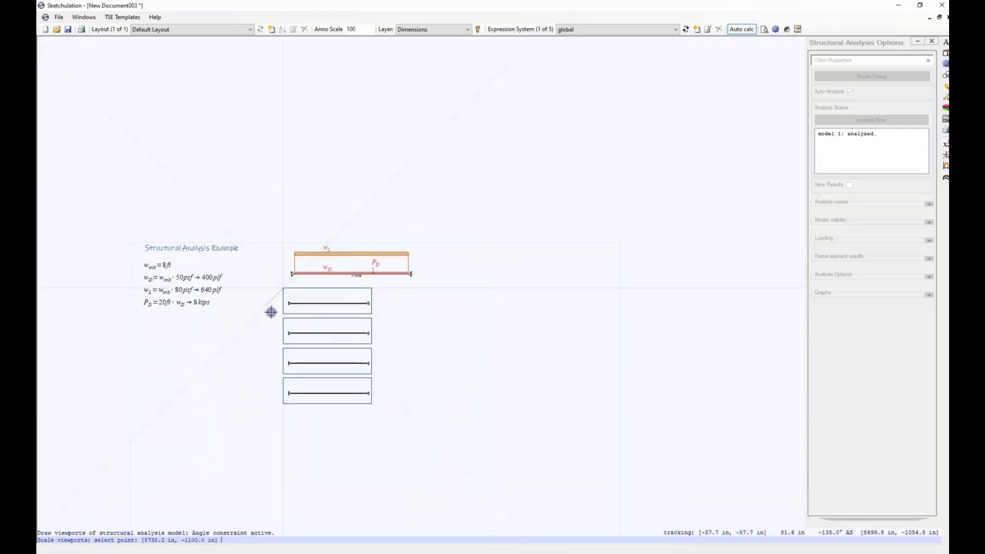
click(271, 312)
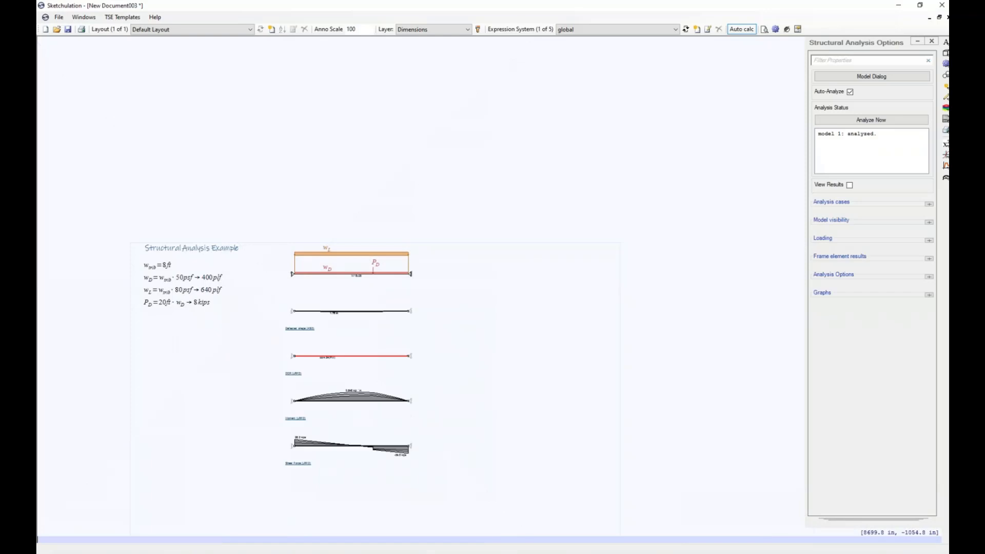
Examine the deflected shape, DCR, moment and shear force viewports below the loaded beam
scroll(416, 357, up, 2)
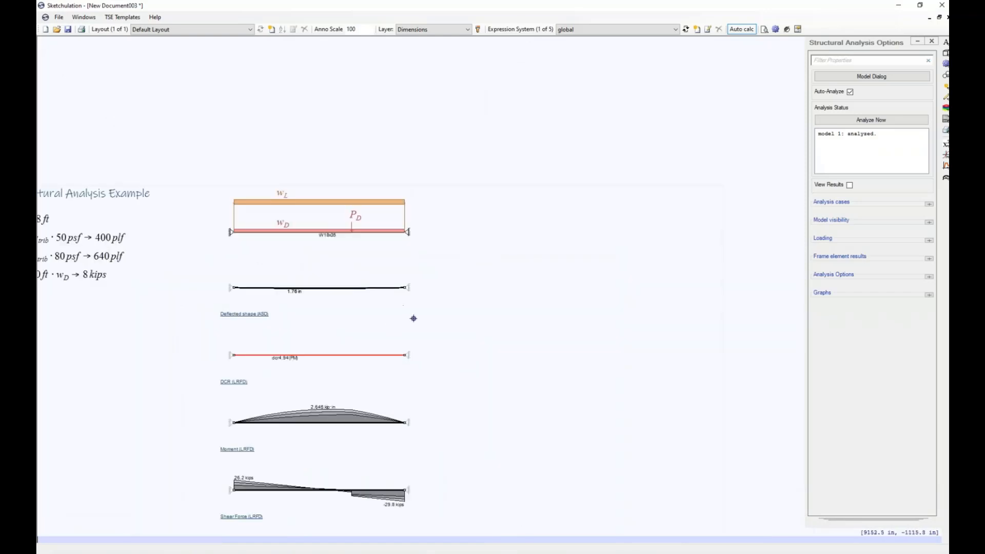
mouse_move(428, 312)
middle_down()
mouse_move(451, 271)
mouse_move(468, 278)
mouse_move(493, 263)
middle_up()
scroll(452, 278, up, 2)
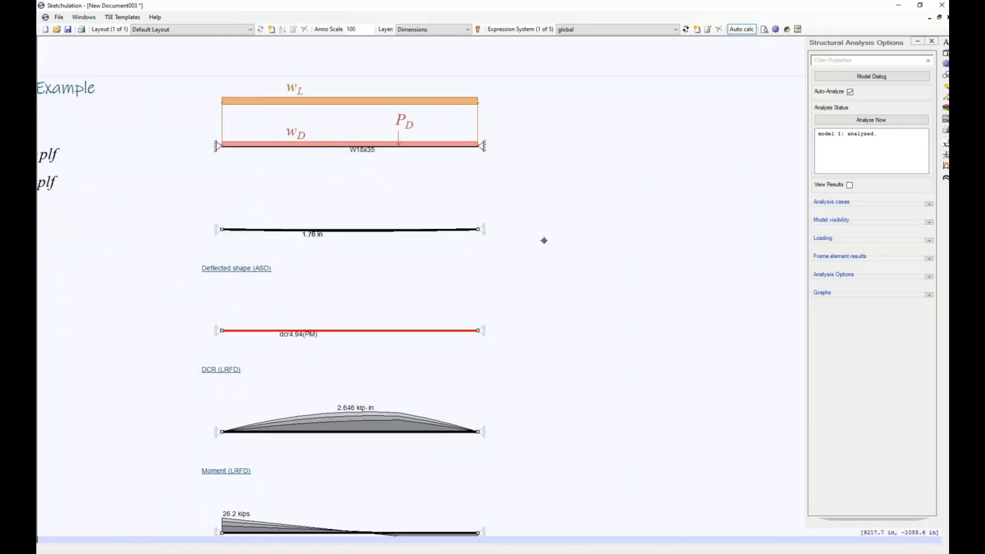
click(401, 237)
click(360, 351)
middle_drag(573, 424, 527, 320)
click(411, 327)
click(357, 451)
middle_drag(419, 279, 444, 325)
key(Escape)
middle_drag(407, 103, 459, 207)
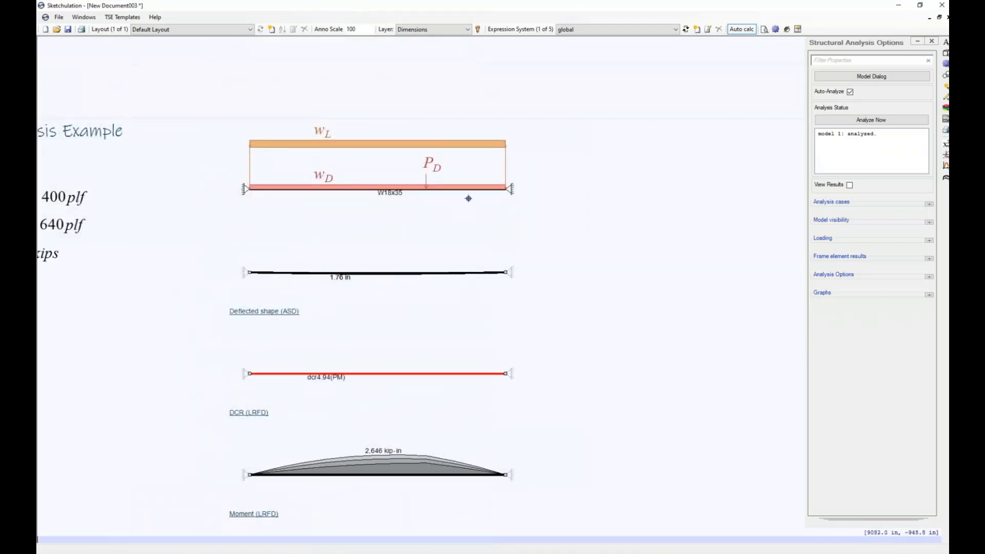
Select the beam's loads and the deflected shape viewport to check how they are linked, and examine the DCR result
drag(547, 177, 481, 173)
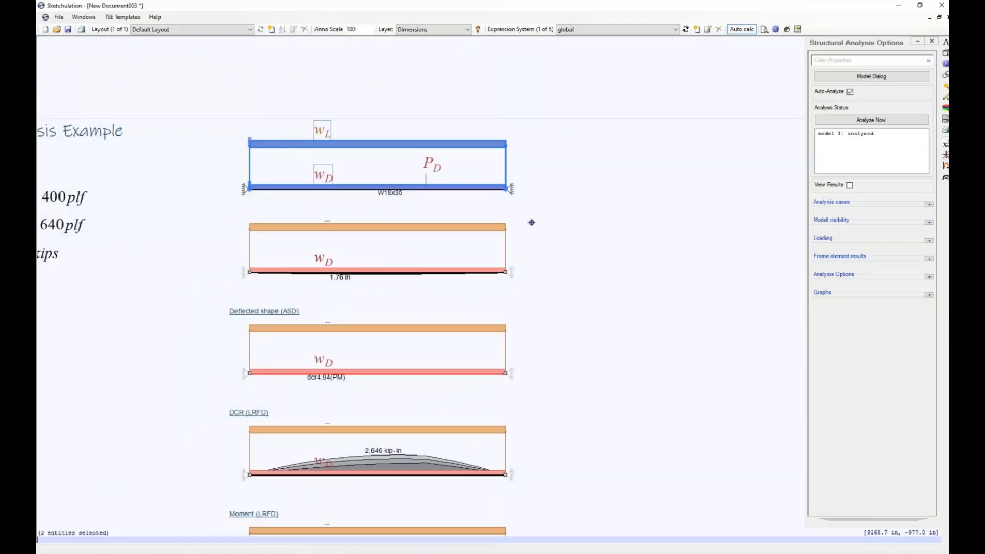
key(Escape)
click(471, 283)
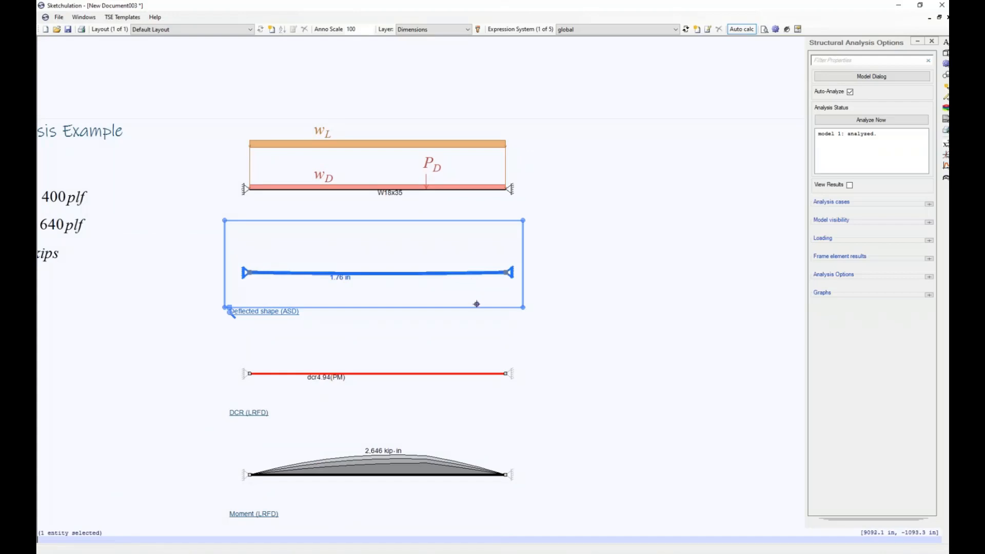
key(Escape)
click(366, 271)
key(Escape)
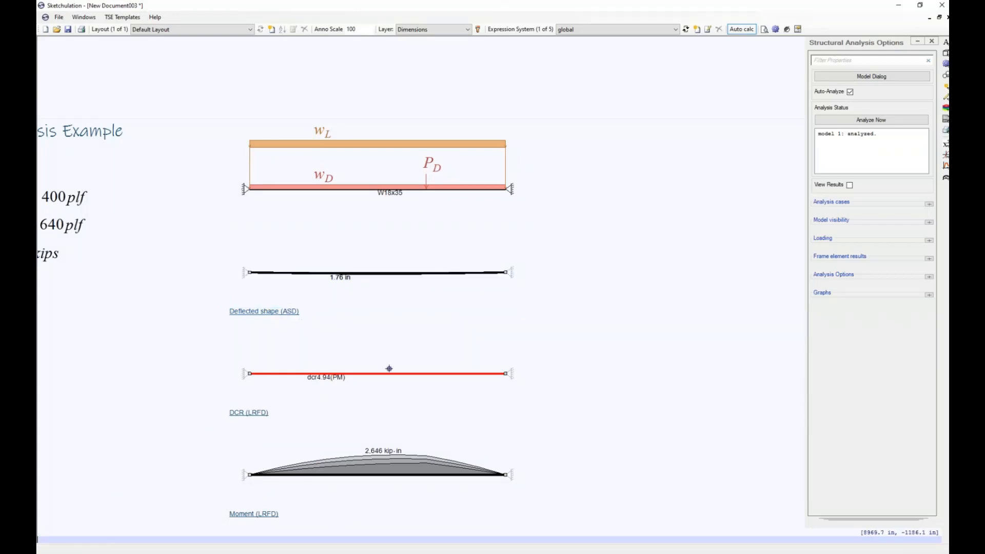
scroll(389, 369, down, 1)
click(455, 298)
key(Escape)
middle_drag(579, 399, 569, 358)
scroll(315, 267, up, 1)
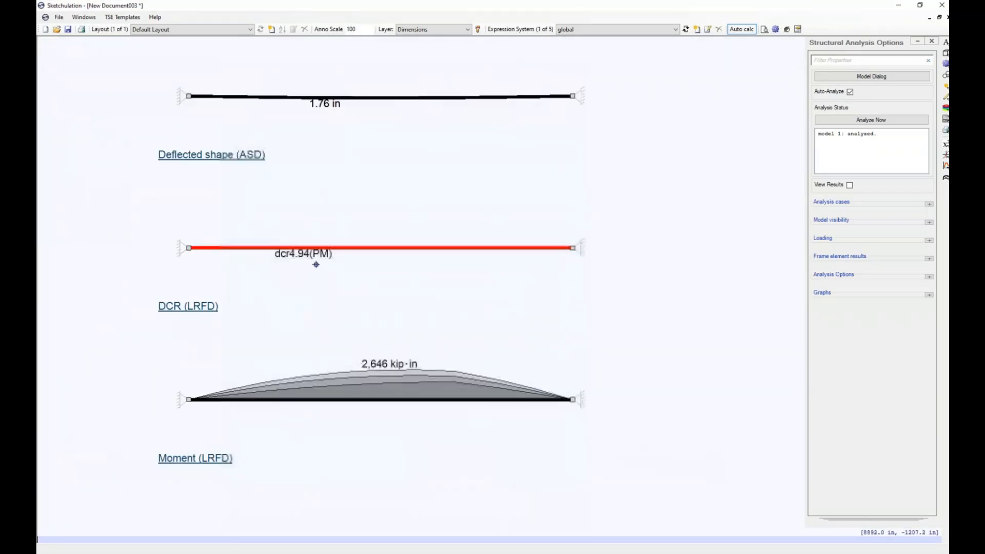
scroll(317, 270, down, 1)
middle_drag(299, 421, 273, 429)
Open the entity properties of the W18x35 beam and find its unbraced length settings
middle_drag(369, 103, 374, 215)
scroll(440, 178, up, 1)
middle_drag(456, 199, 511, 204)
click(512, 204)
scroll(378, 285, down, 1)
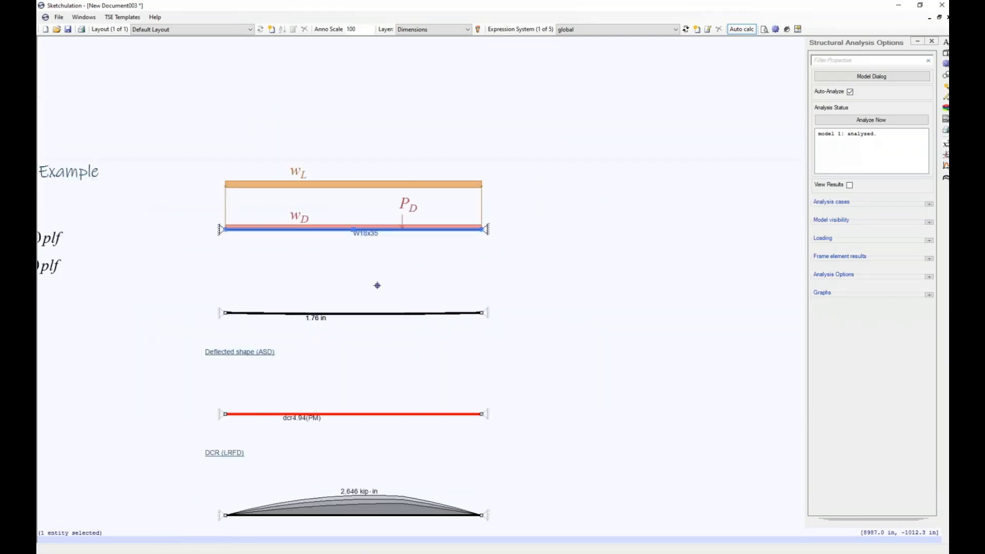
text(mo)
key(Return)
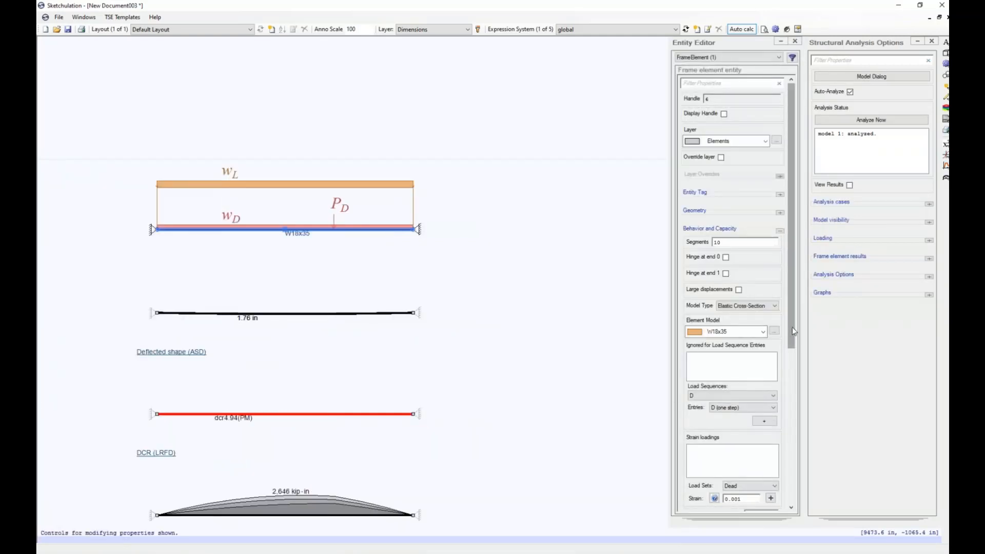
drag(793, 328, 801, 418)
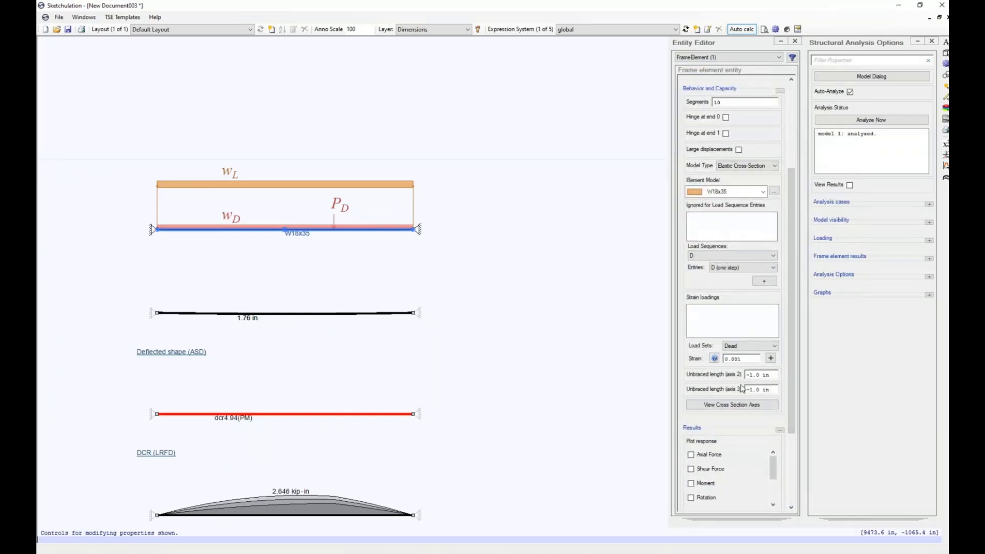
View the frame element cross section axes diagram at a larger size and close it
click(746, 406)
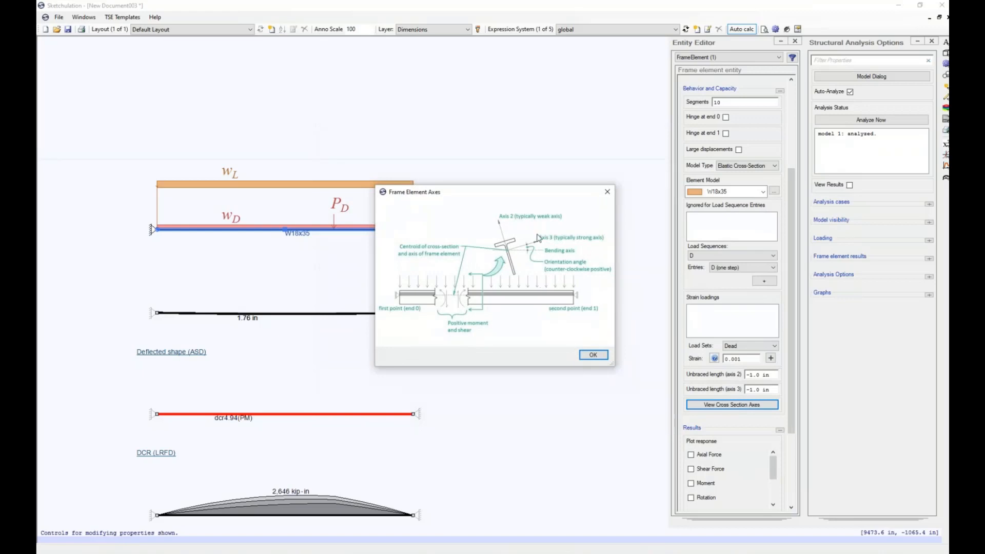
drag(613, 365, 658, 418)
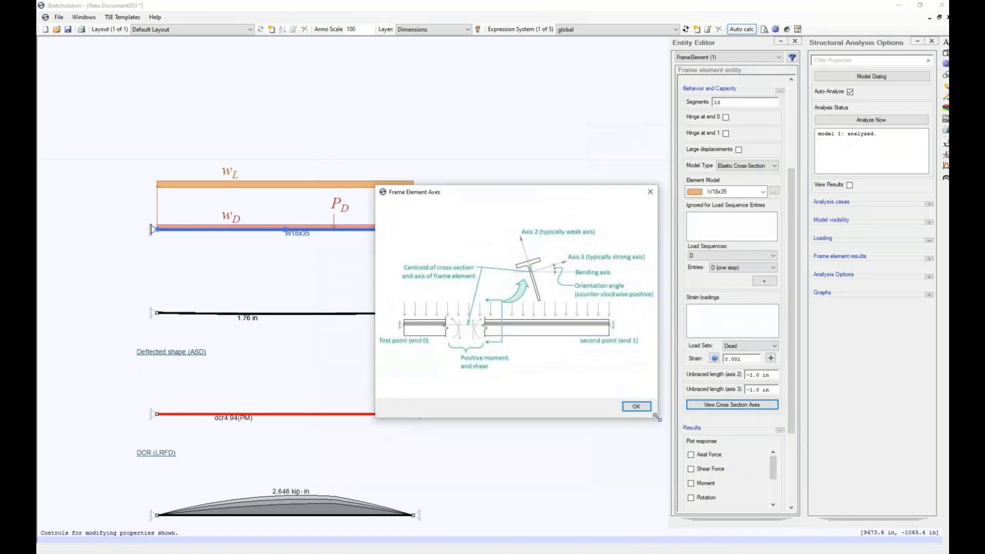
click(650, 192)
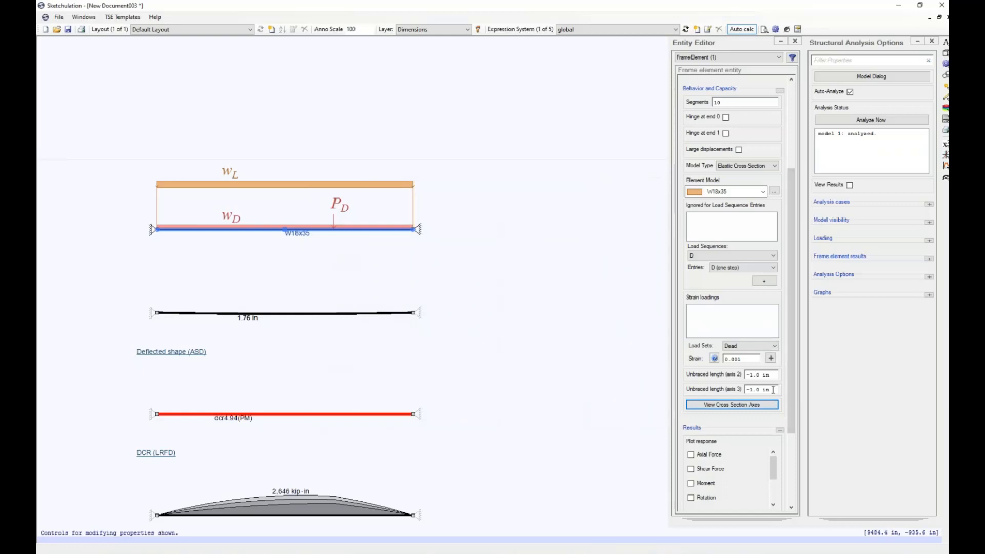
Set the beam's unbraced length for axis 3 to 24 in, review the updated viewports and close the entity properties
drag(745, 389, 742, 390)
text(24)
key(Return)
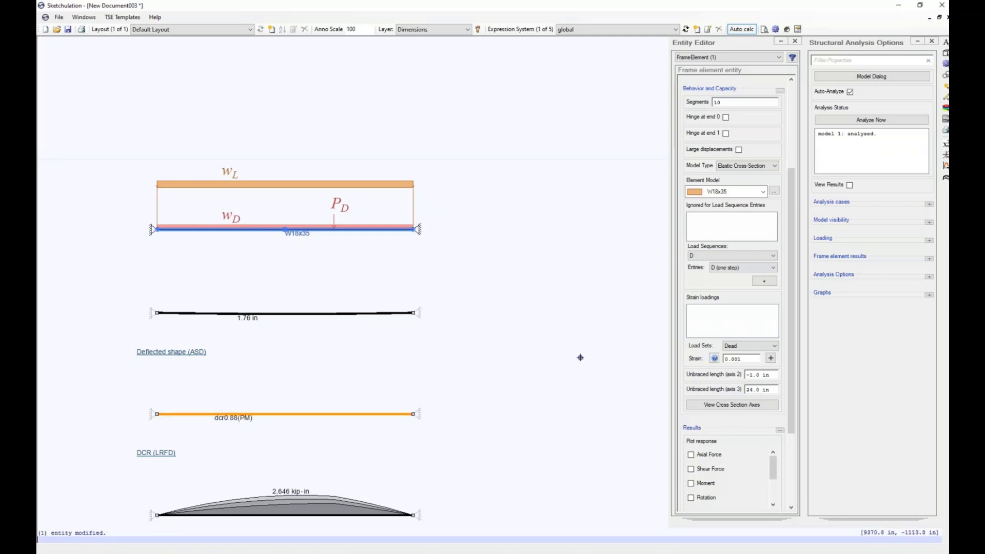
key(Escape)
scroll(236, 414, up, 3)
scroll(251, 412, down, 2)
scroll(356, 266, down, 1)
middle_drag(357, 270, 360, 279)
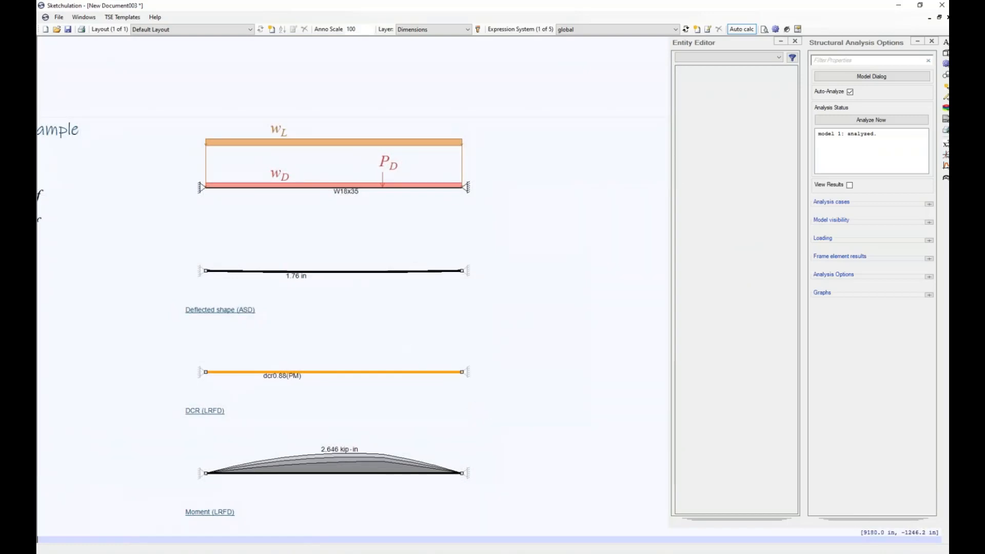
middle_drag(490, 414, 484, 363)
click(795, 41)
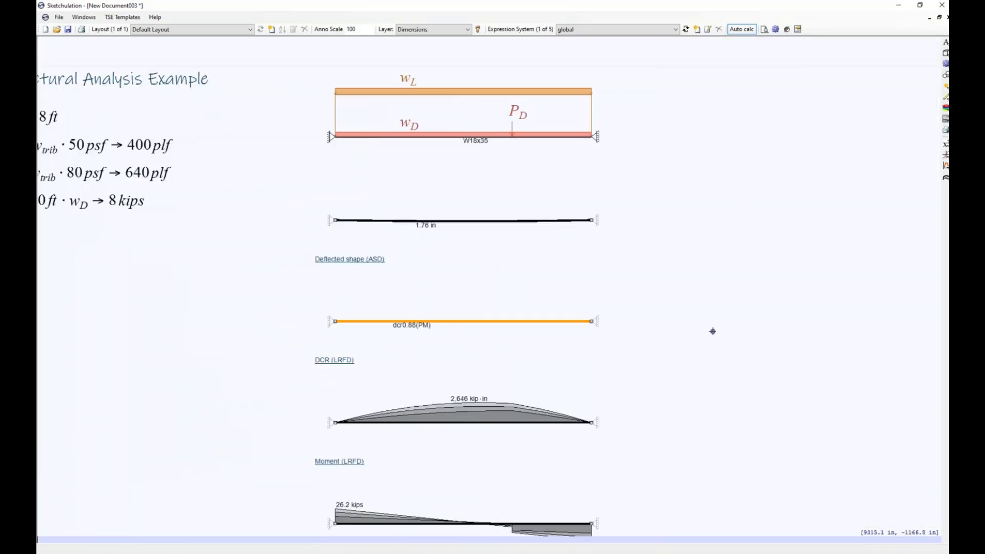
Look over the finished beam example and switch to the Demonstration Handout, Basics document's Fiber Section Example slide
middle_drag(678, 414, 704, 378)
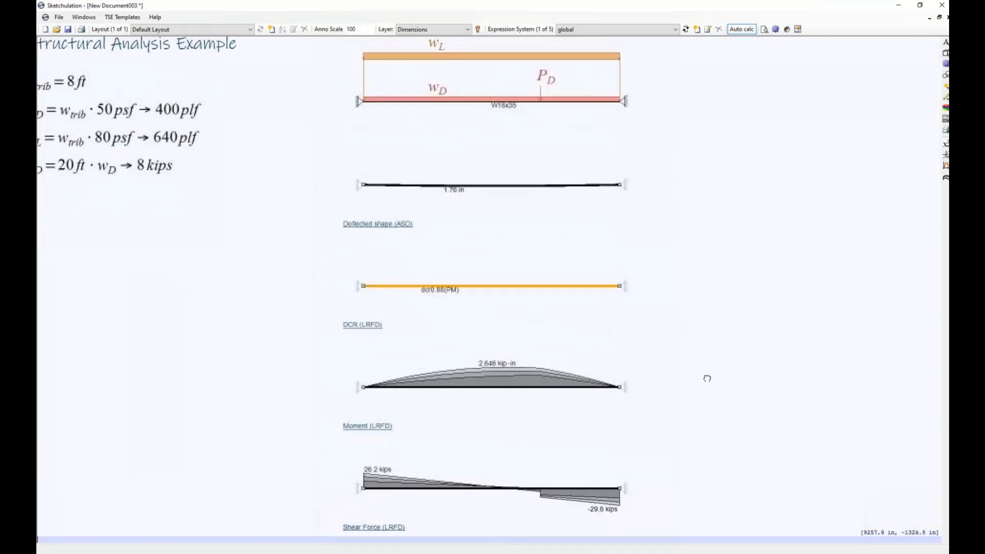
scroll(704, 378, down, 2)
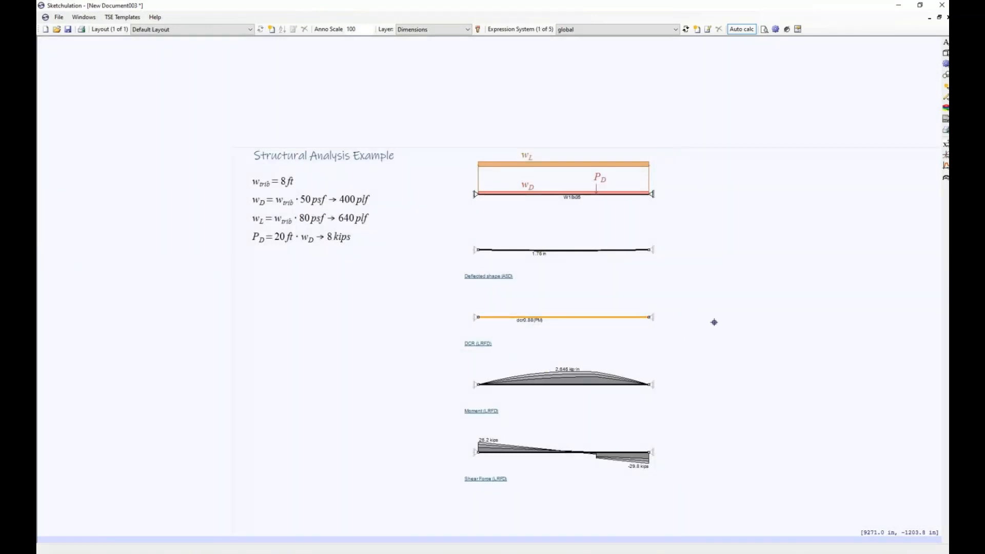
middle_drag(545, 384, 462, 343)
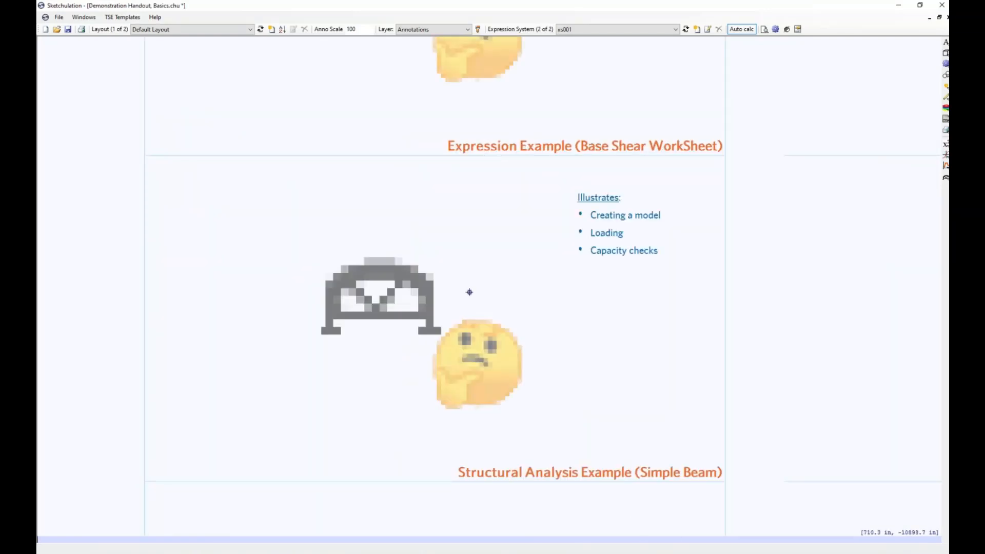
scroll(570, 340, down, 2)
scroll(486, 327, down, 4)
scroll(486, 327, up, 2)
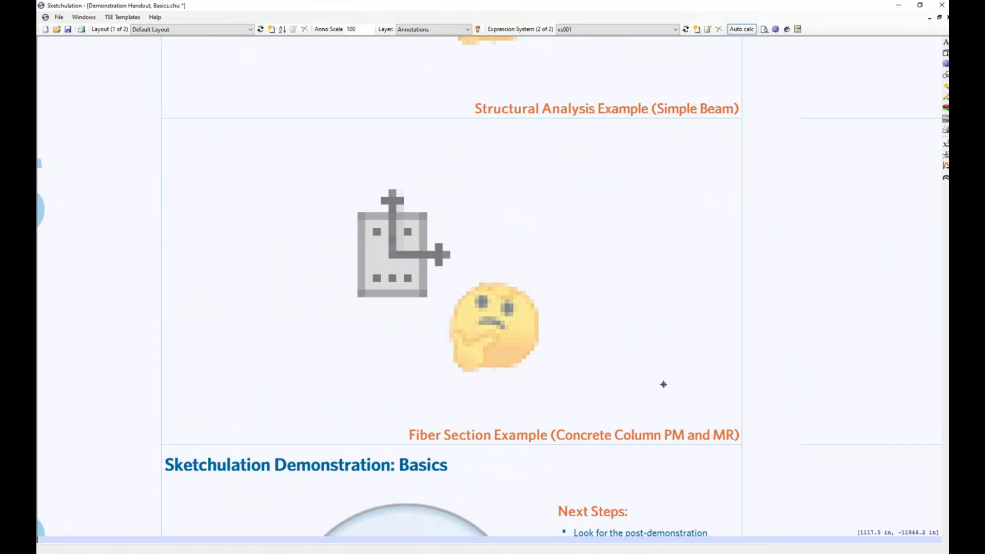
Open the Concrete Column MR example and look over its column section, materials and notes
click(155, 17)
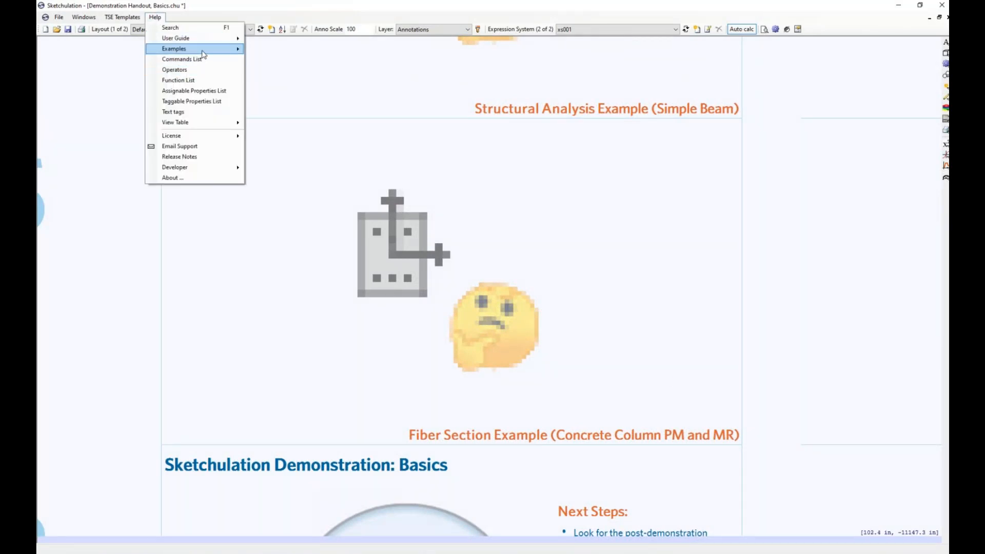
mouse_move(203, 50)
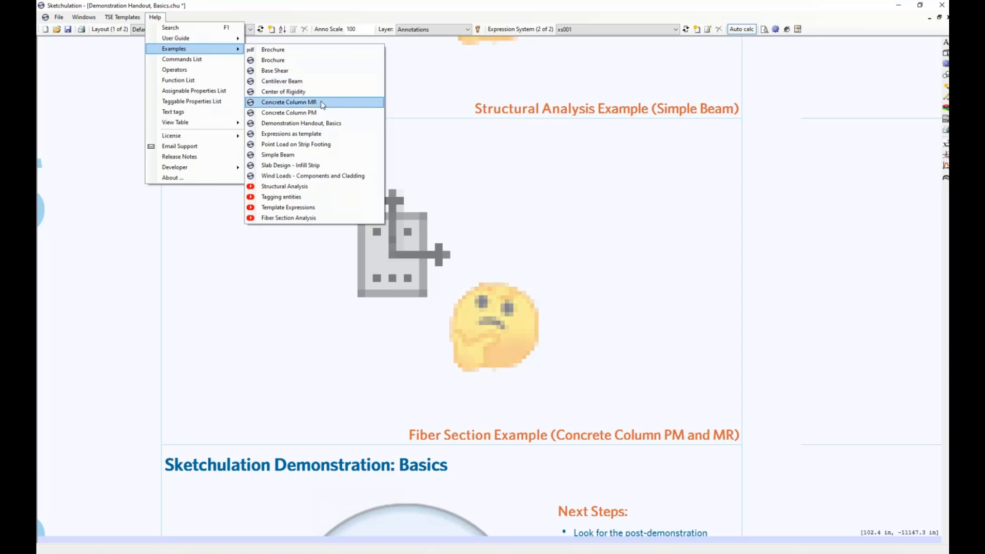
click(289, 103)
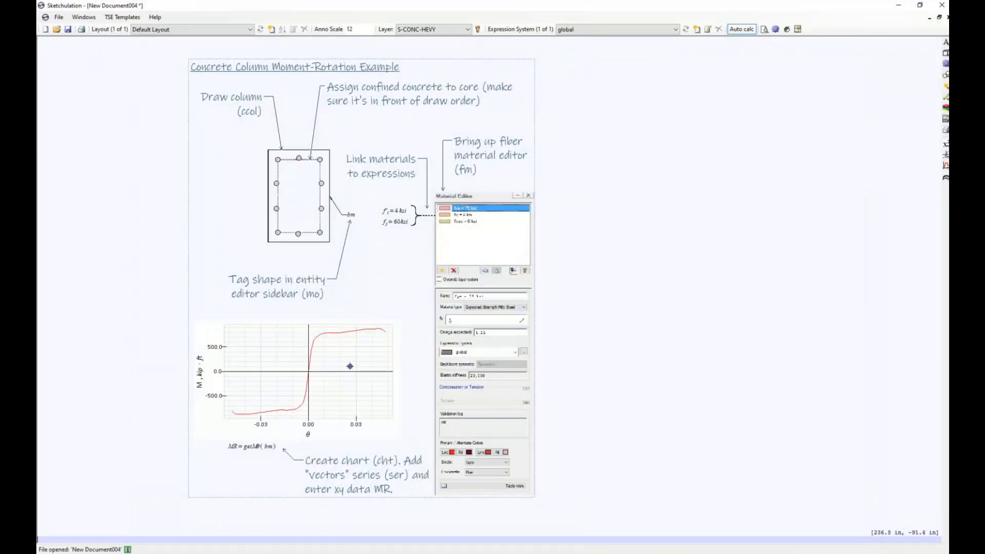
scroll(330, 177, up, 4)
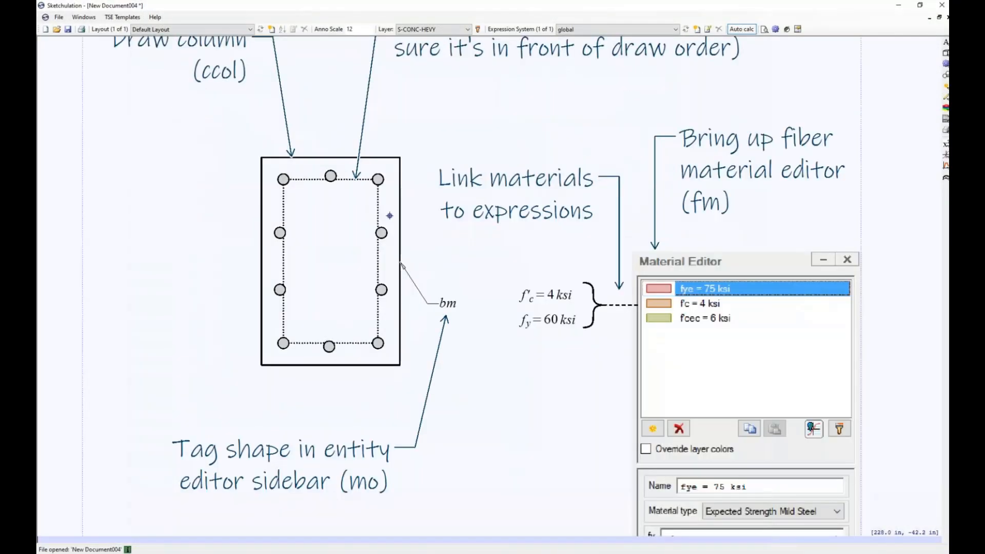
scroll(402, 220, down, 2)
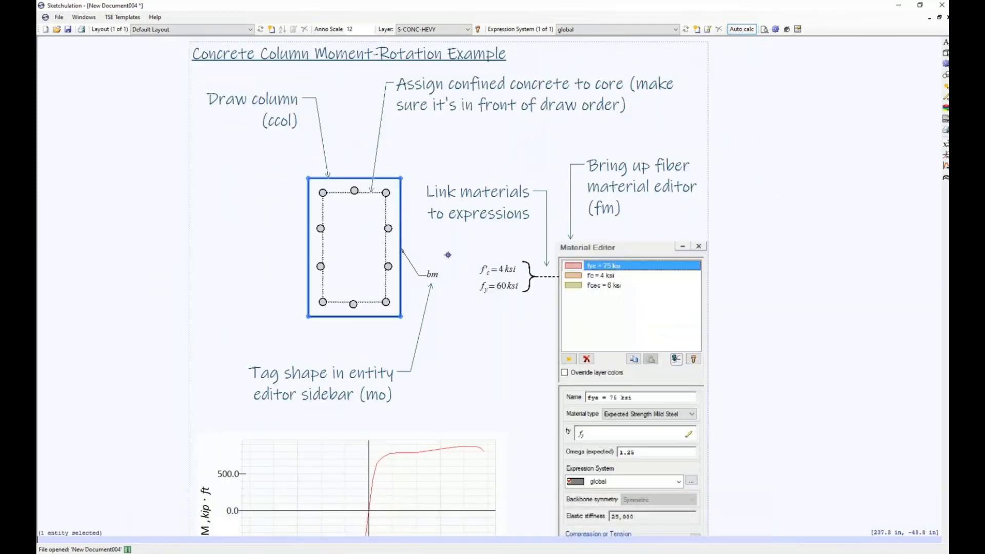
middle_drag(692, 294, 616, 306)
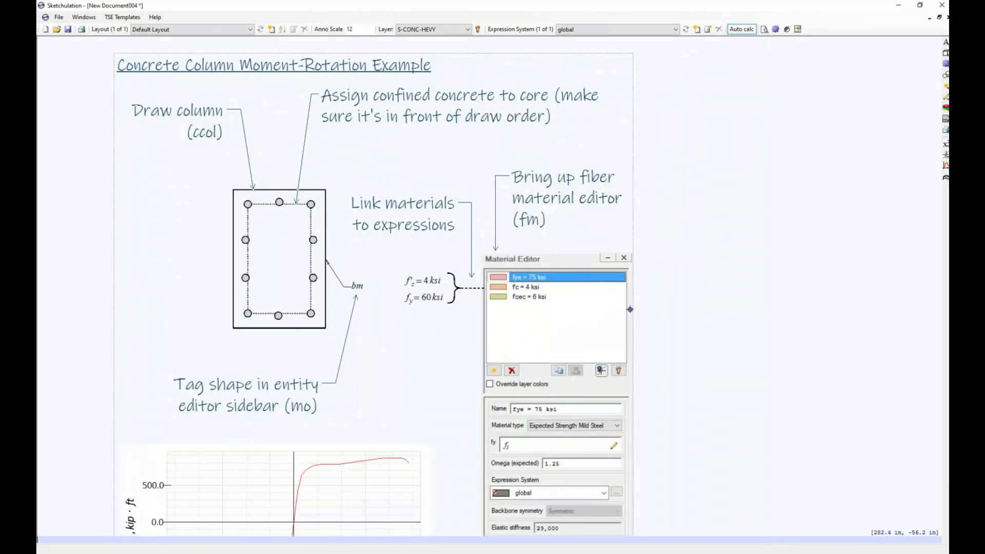
Draw a trial concrete column cross-section beside the example column and delete it
text(conc)
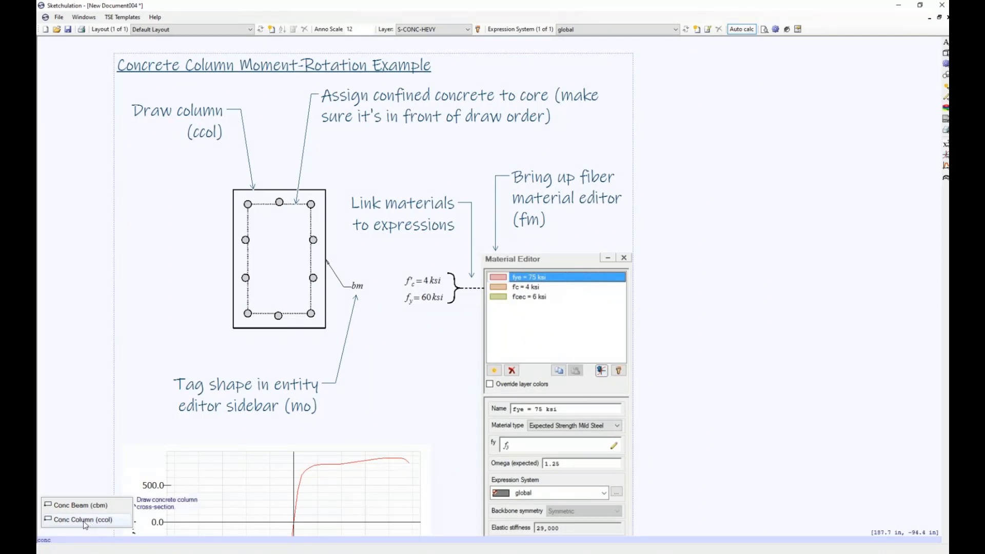
click(82, 521)
click(131, 301)
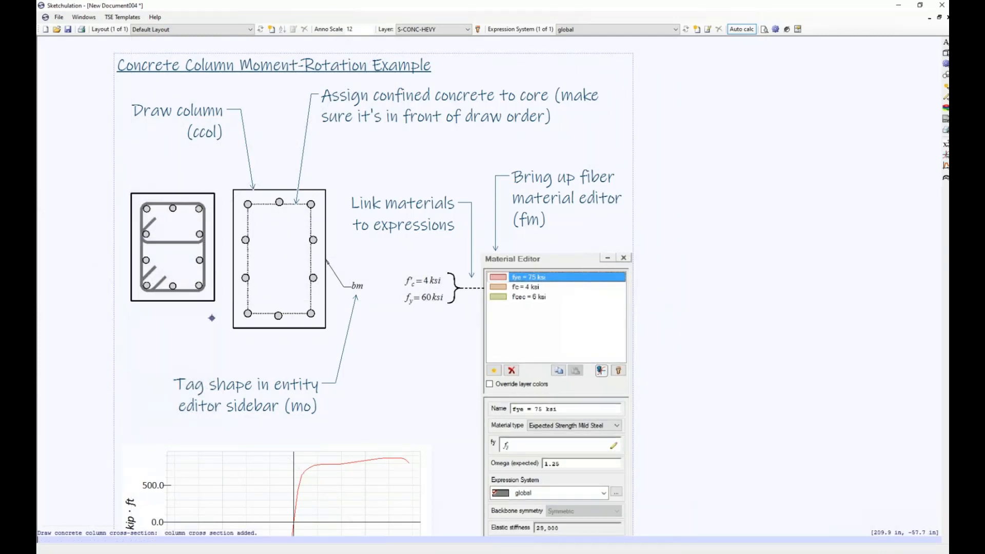
drag(216, 317, 139, 168)
key(Delete)
click(271, 189)
key(Escape)
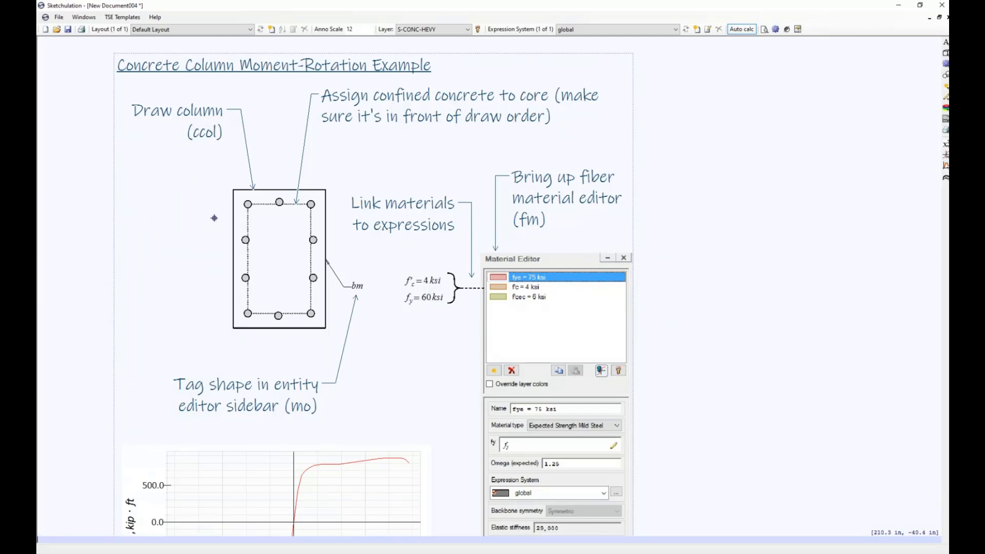
Bring up the fiber material editor and check which material is assigned to the column's outer outline
text(fm)
key(Return)
middle_drag(488, 303, 517, 251)
click(286, 247)
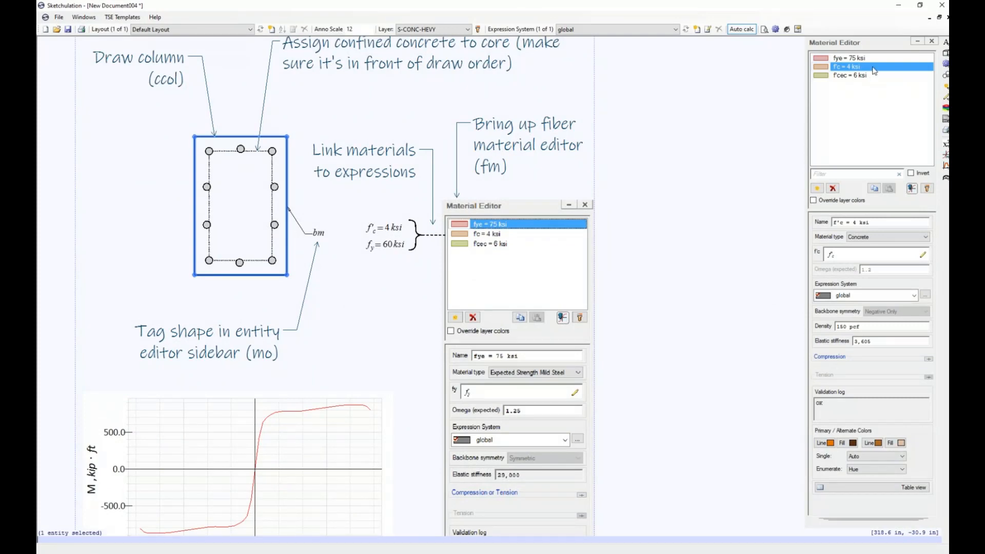
key(Escape)
middle_drag(407, 167, 434, 196)
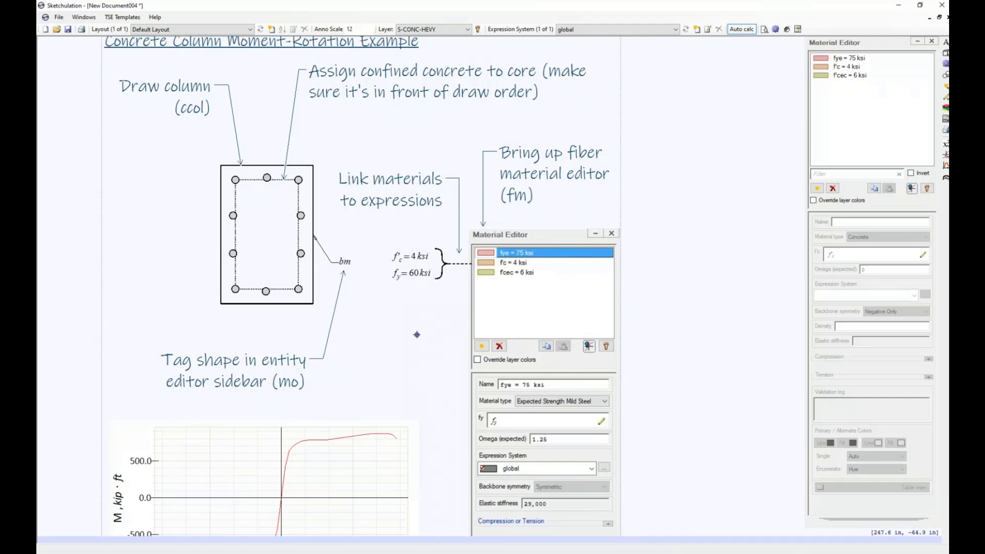
scroll(417, 334, down, 3)
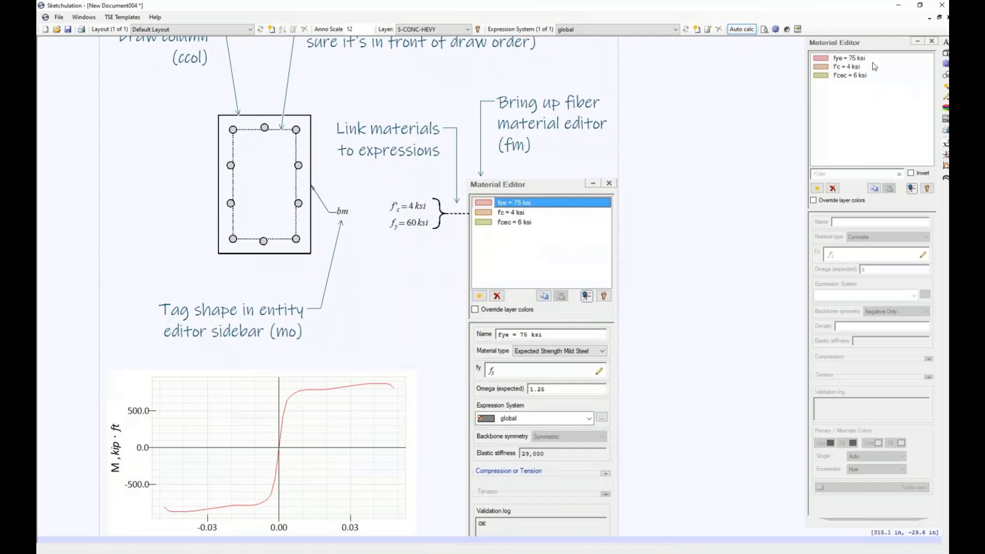
Override the layer colors with the material colors and check the material assigned to the column's core
click(310, 213)
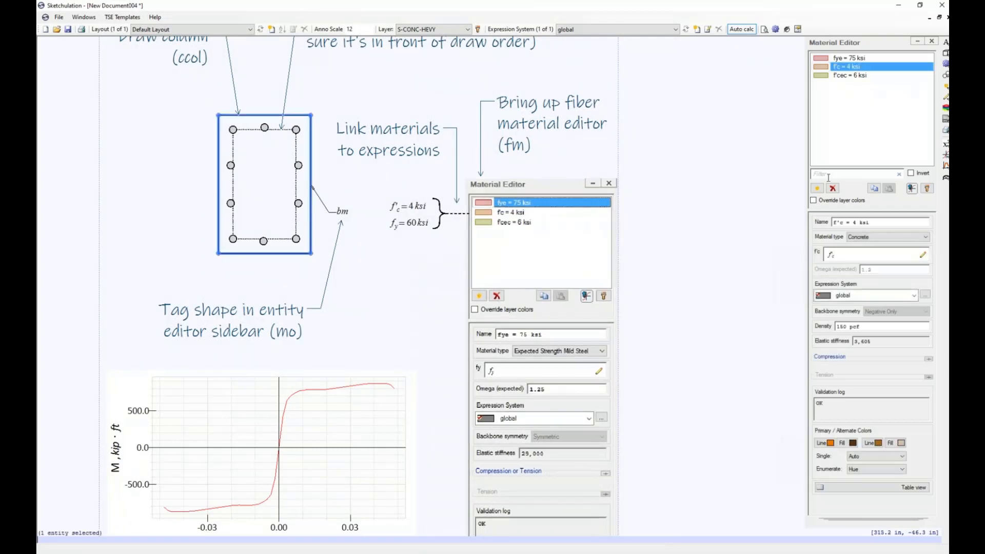
click(847, 201)
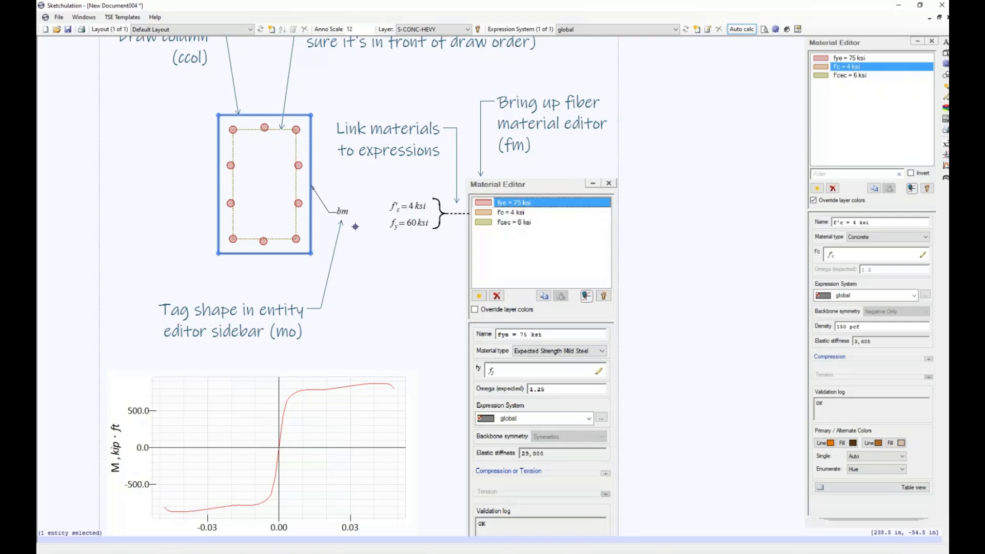
click(296, 222)
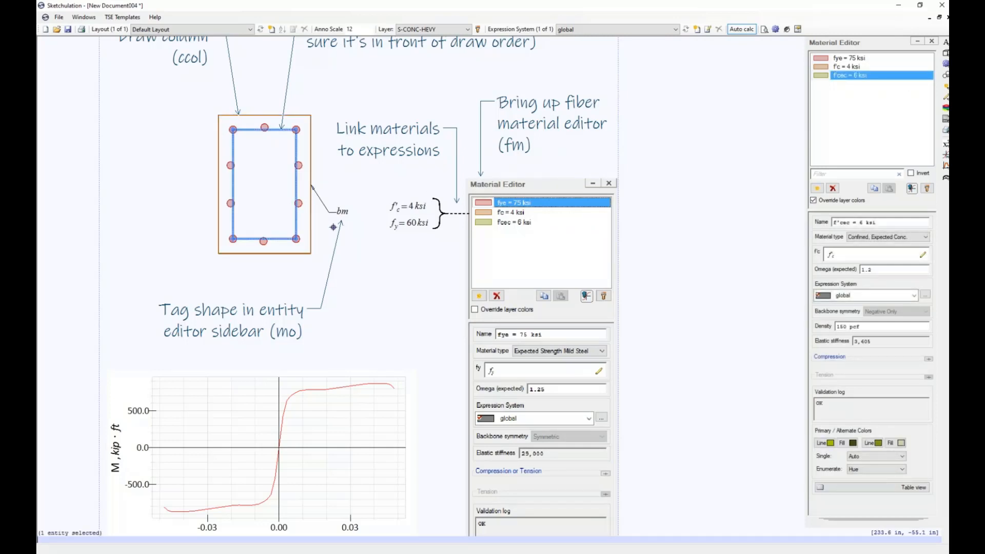
Check which fiber material is assigned to the column's reinforcing bars
drag(311, 218, 280, 155)
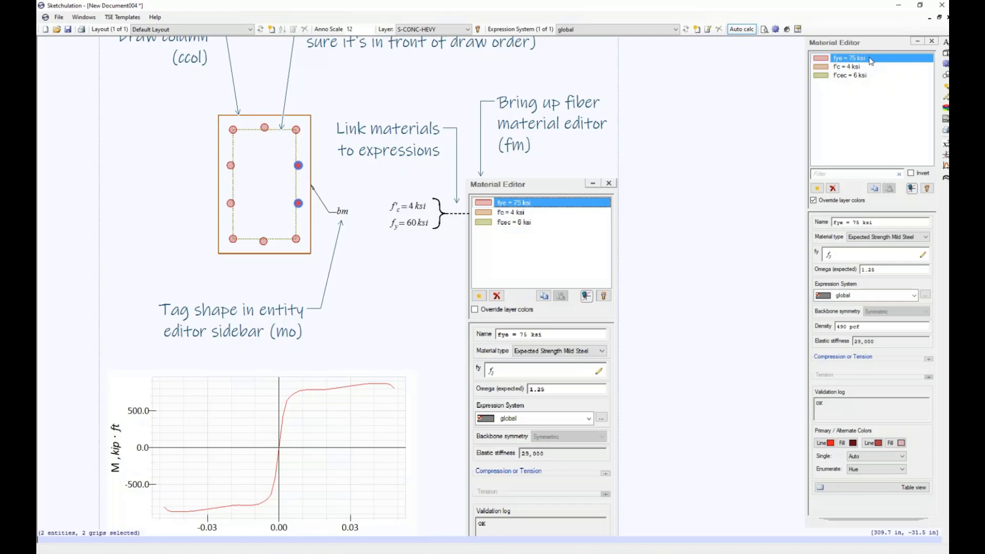
key(Escape)
Examine the getMθ function and its bm argument in the MR expression below the moment-rotation chart
middle_drag(274, 329, 339, 251)
middle_drag(355, 393, 310, 350)
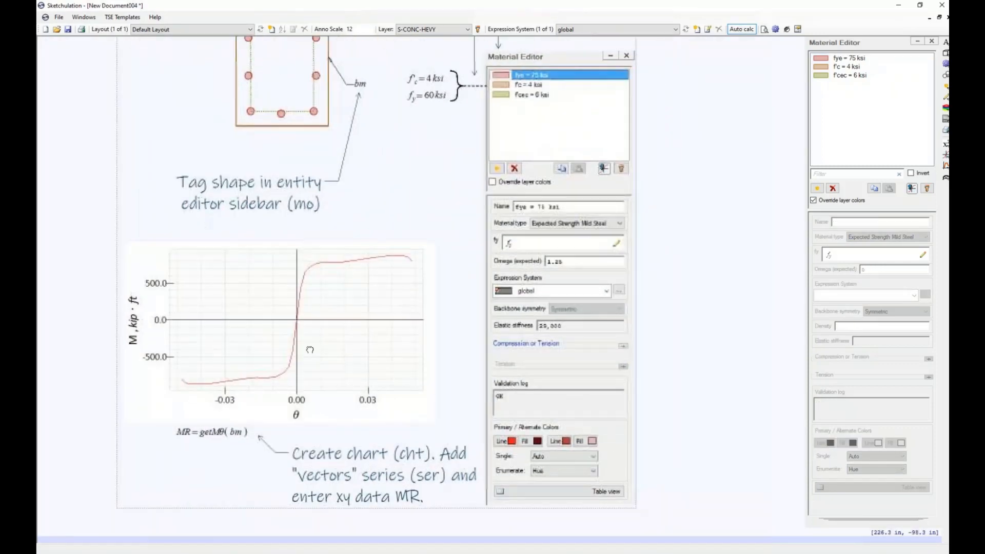
double_click(212, 434)
middle_drag(357, 424, 373, 345)
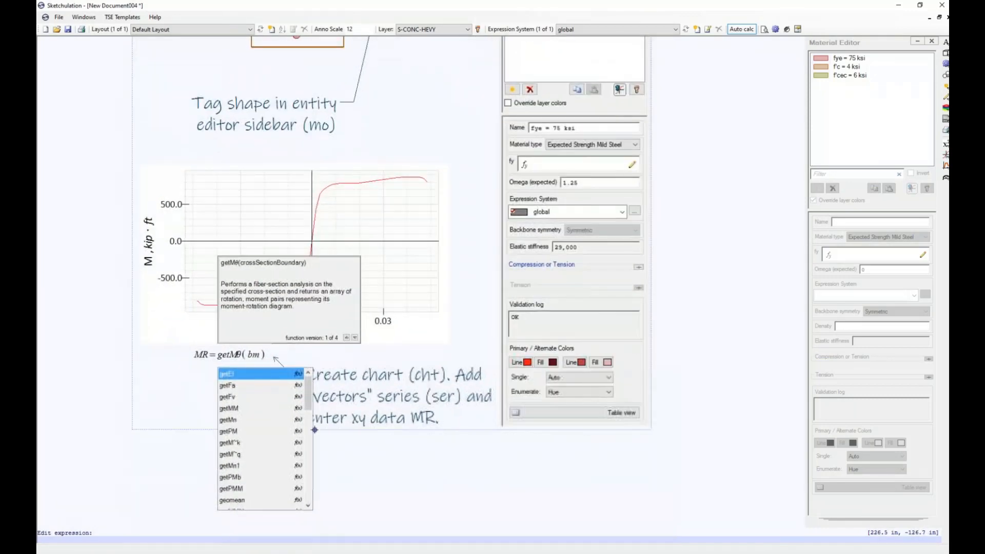
double_click(232, 354)
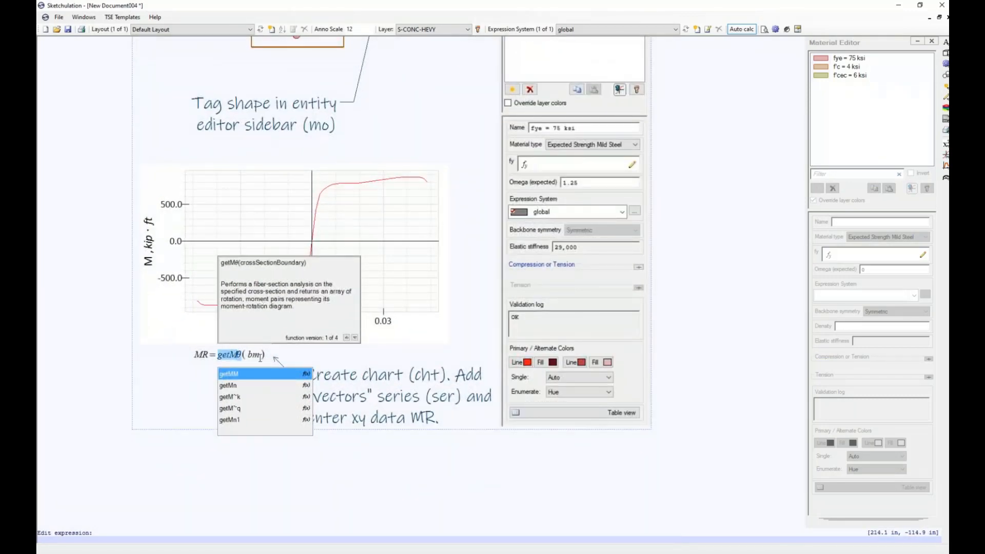
double_click(254, 355)
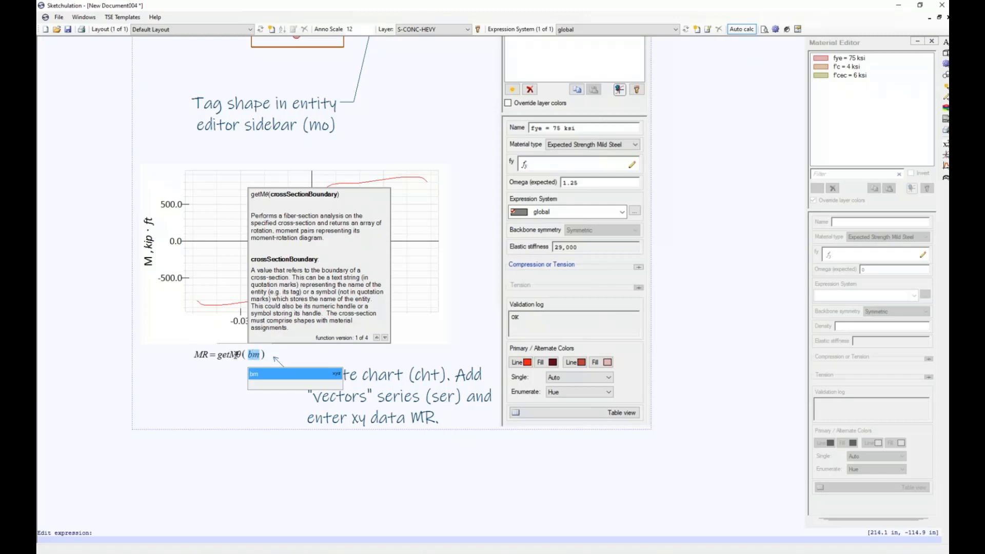
key(Return)
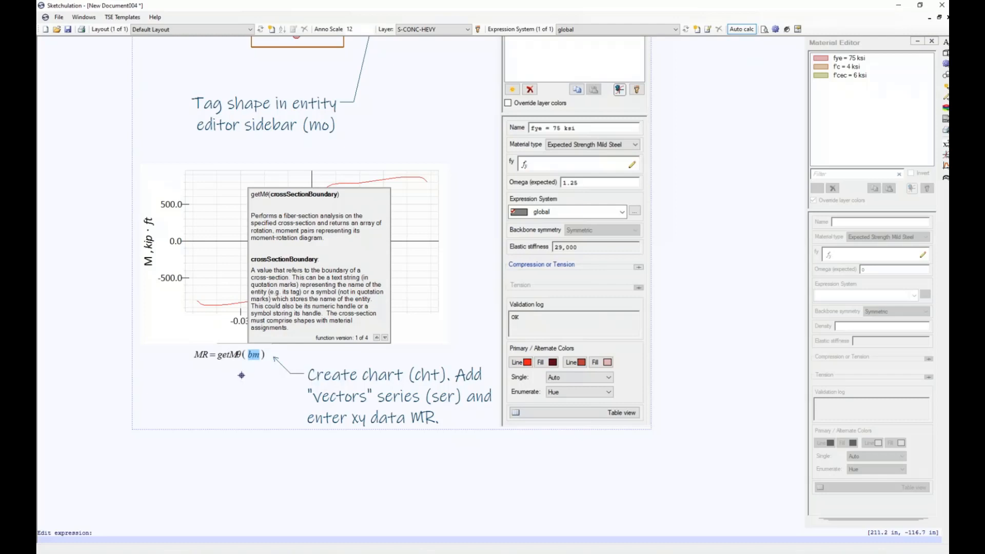
key(Return)
Run a moment-rotation fiber section analysis on the entire column section, view its chart and close the analysis
scroll(371, 215, up, 5)
mouse_move(231, 283)
mouse_down()
mouse_move(336, 185)
mouse_move(351, 119)
mouse_move(371, 122)
mouse_up()
text(fs)
key(Return)
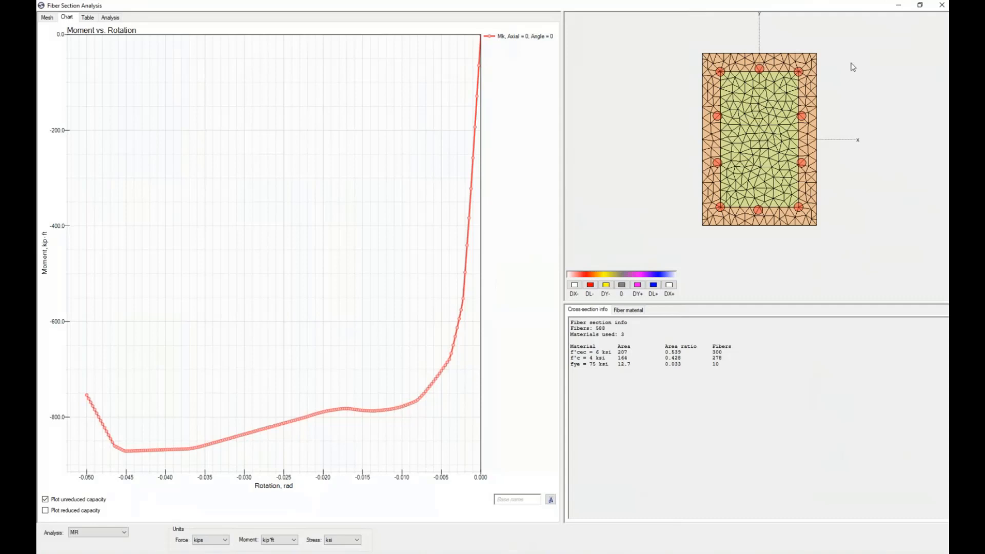
click(897, 7)
key(alt+Tab)
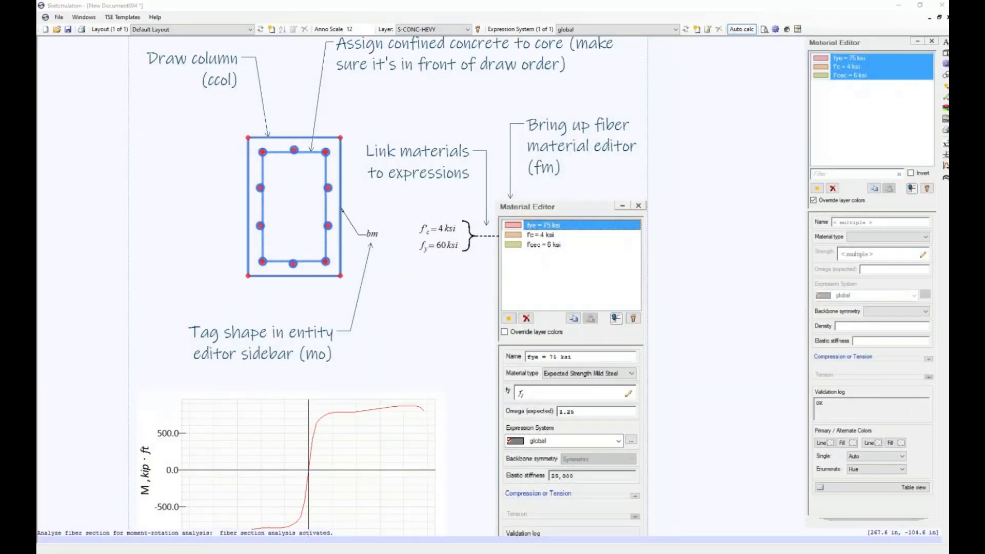
click(943, 7)
middle_drag(405, 290, 460, 291)
key(Escape)
middle_drag(319, 297, 323, 315)
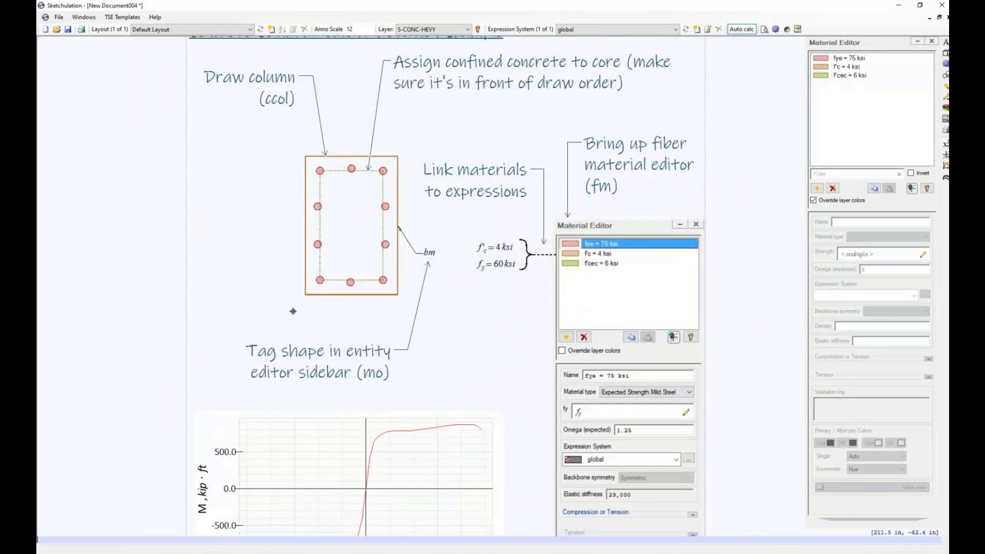
Run a PM fiber section analysis on the entire column section, including its core and reinforcing bars
drag(294, 311, 405, 143)
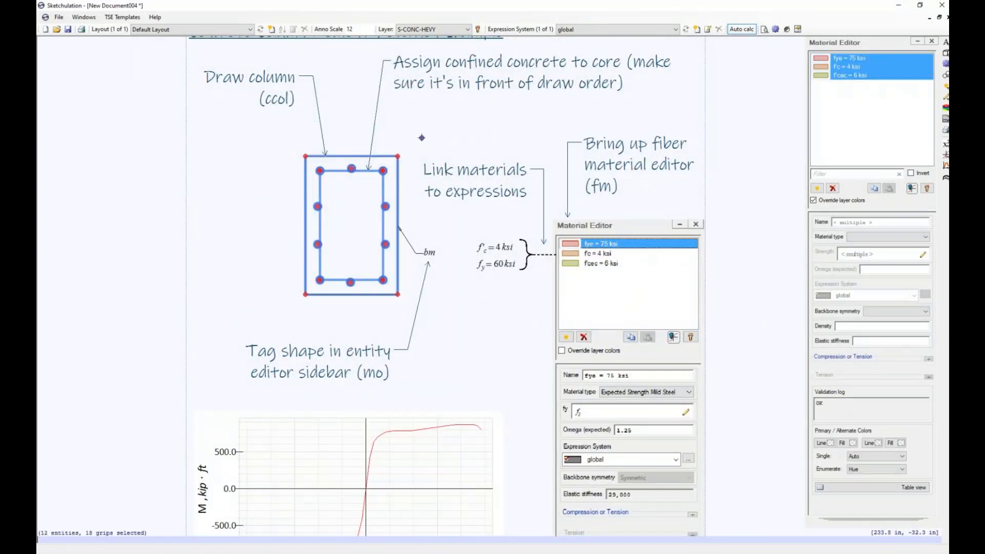
text(mr)
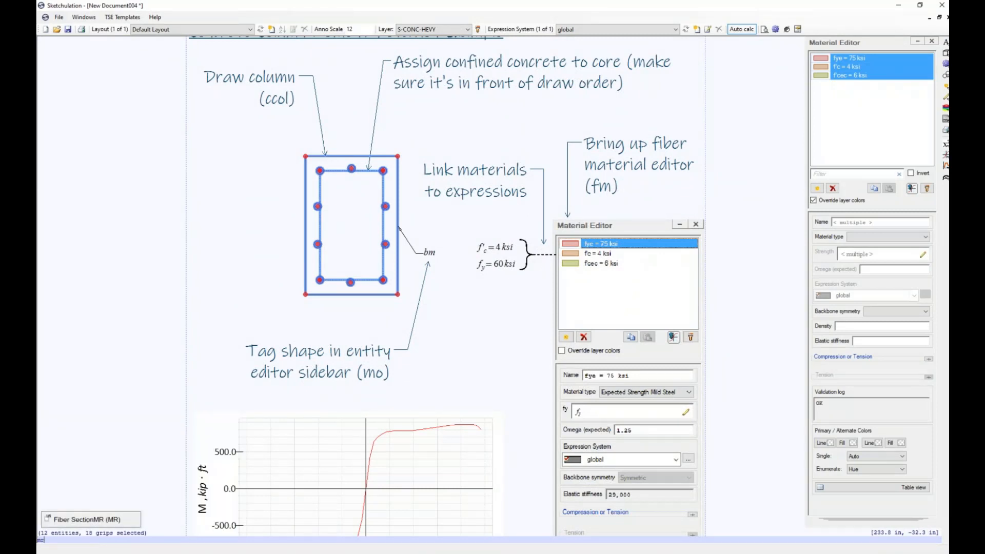
key(Return)
text(pm)
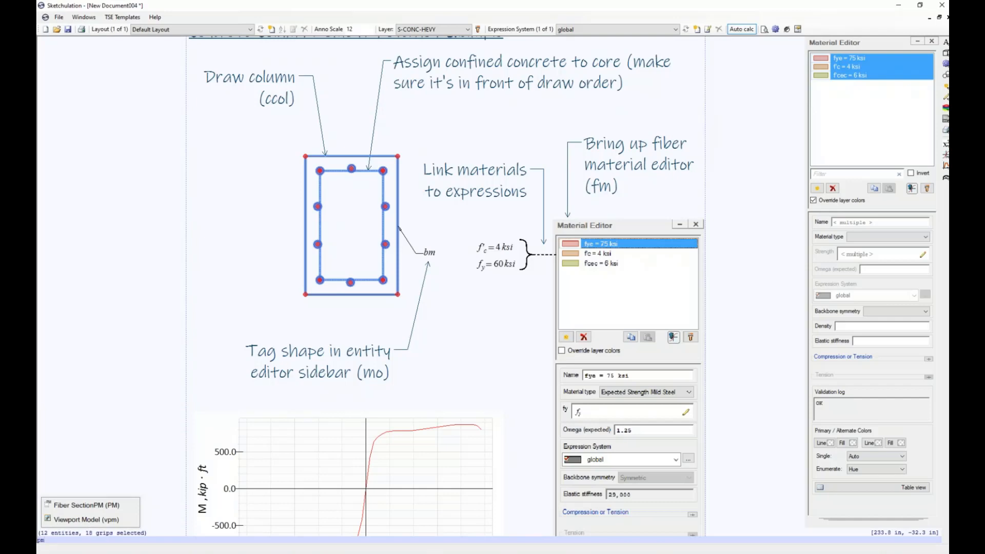
key(Return)
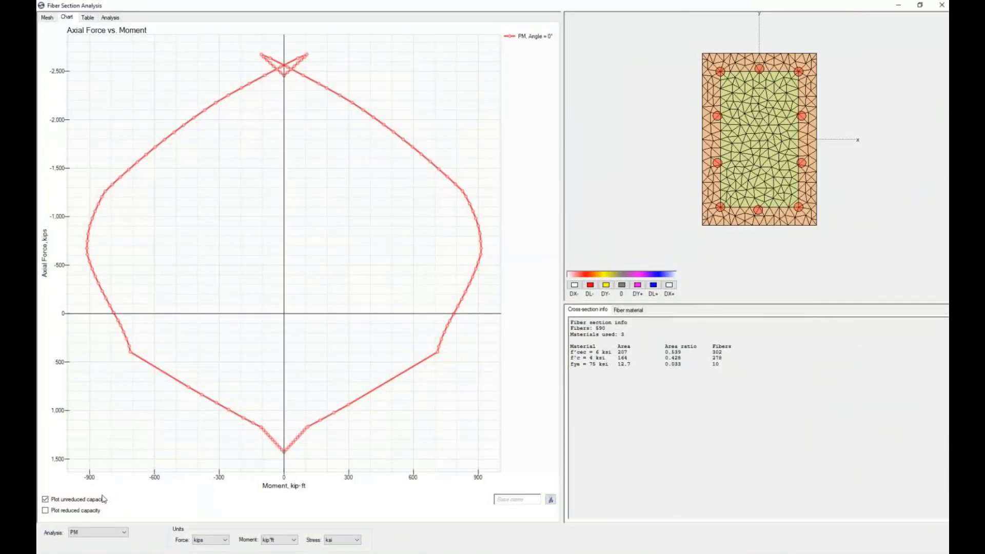
View the section's MR and MM analysis charts and return to the PM chart
click(118, 534)
click(120, 548)
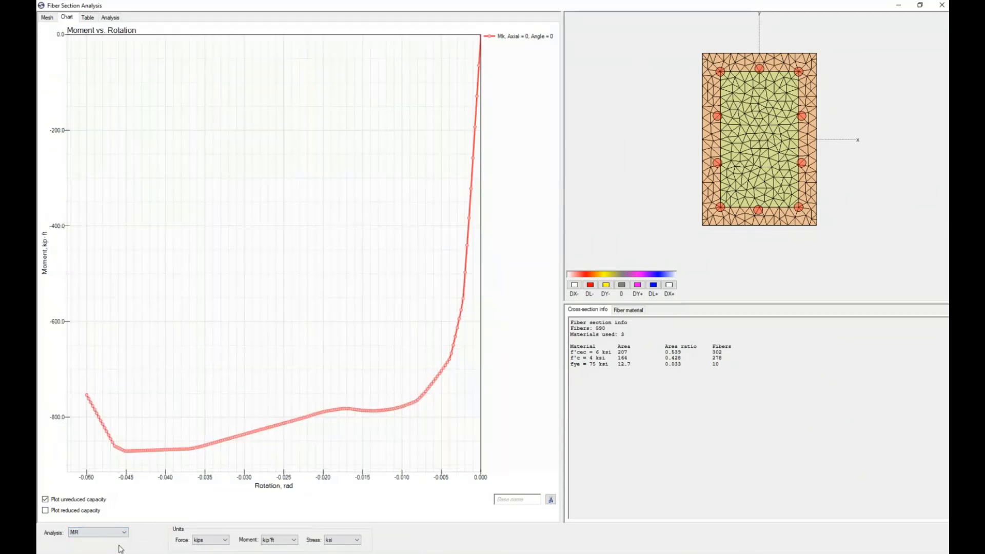
click(119, 533)
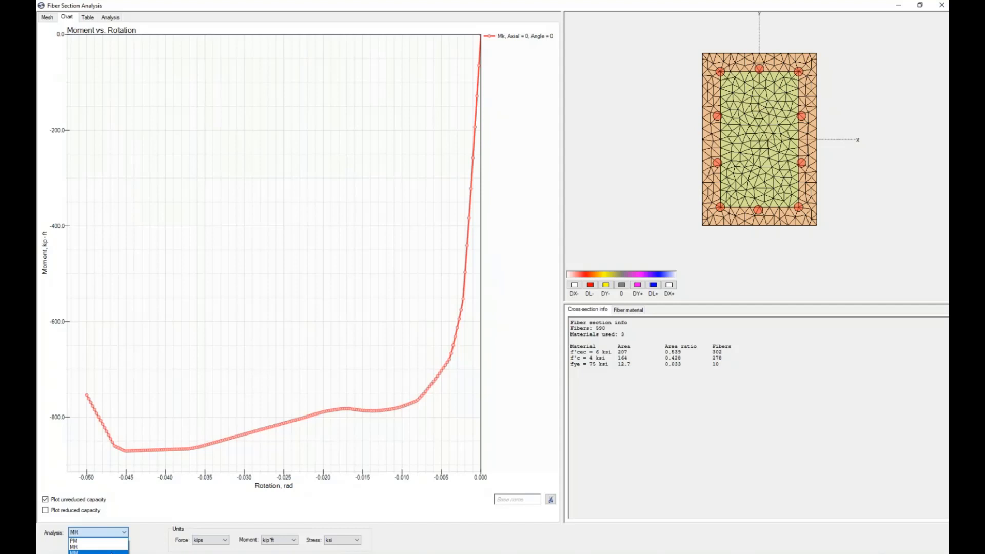
click(111, 552)
click(110, 533)
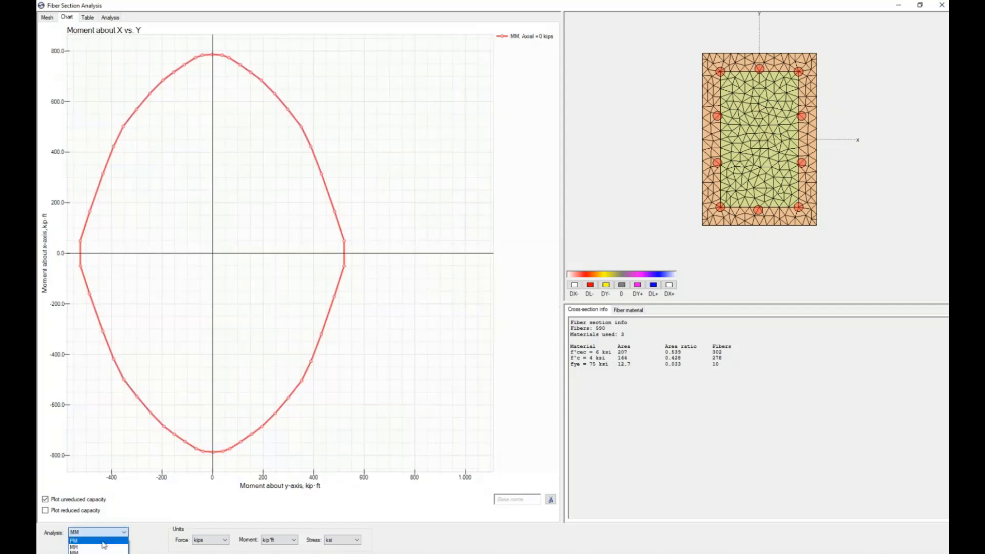
click(102, 540)
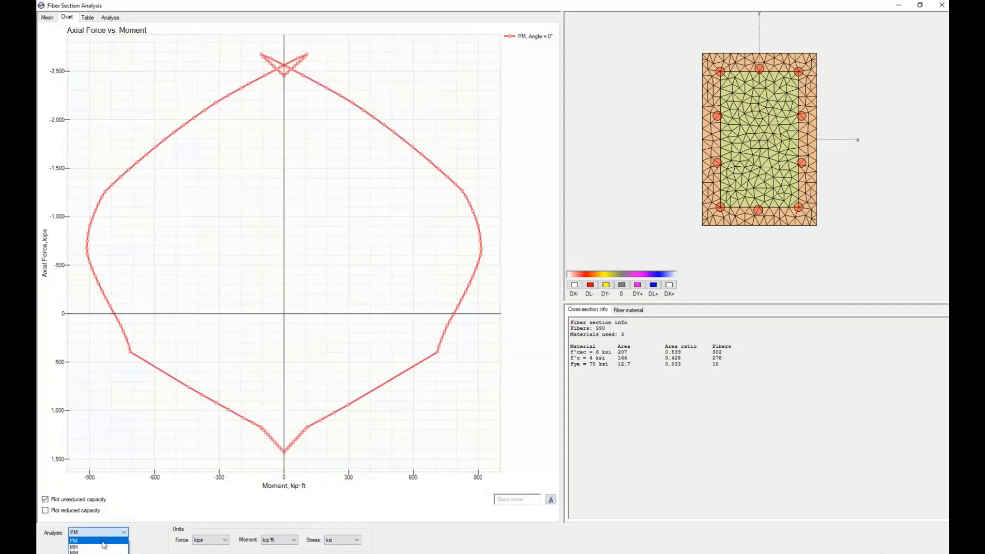
Plot only the reduced capacity on the PM chart and step through the curve's points to examine the fiber states
click(81, 511)
click(84, 499)
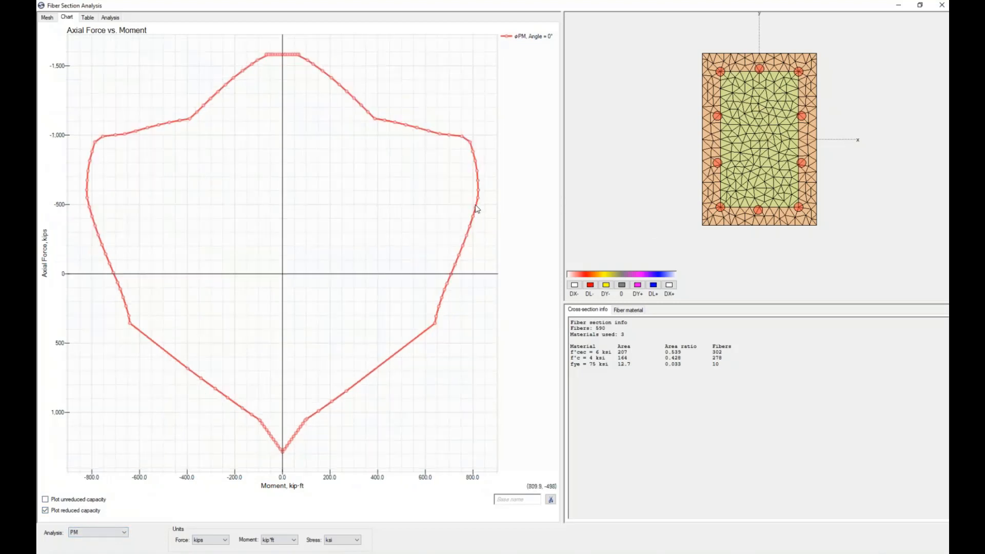
click(477, 210)
key(Down)
key(Down)
key(Down)
key(Down)
key(Down)
key(Down)
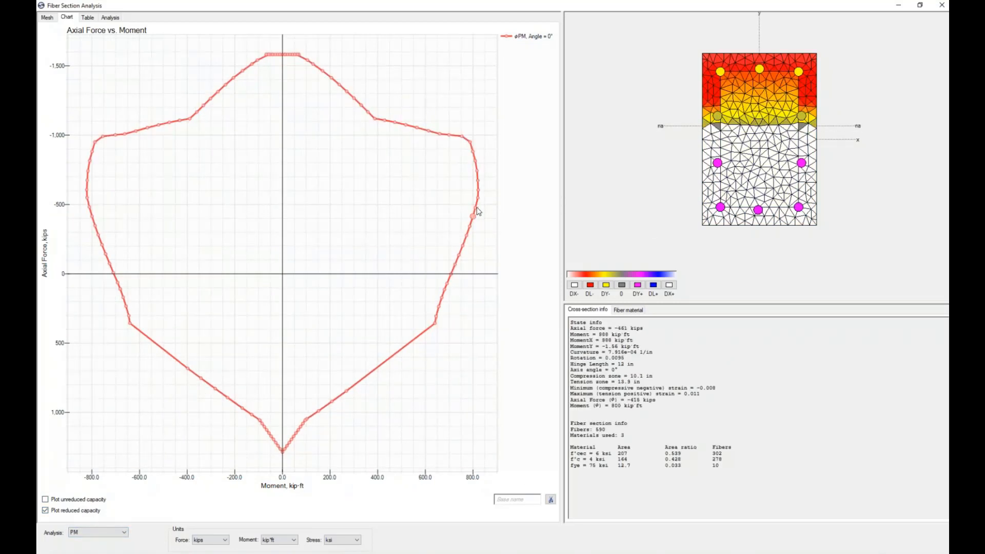
key(Up)
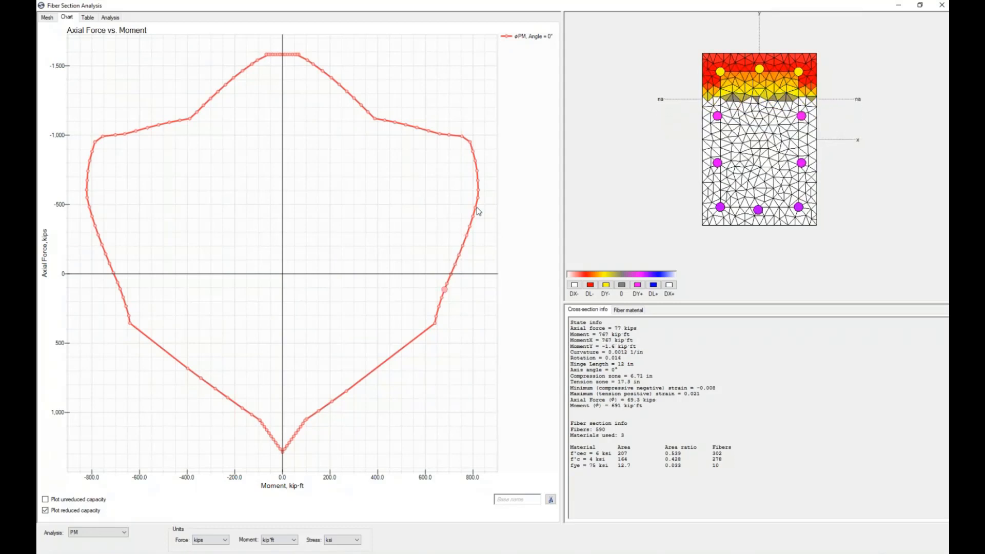
key(Up)
key(Up)
key(Up)
key(Up)
key(Up)
key(Up)
key(Up)
key(Up)
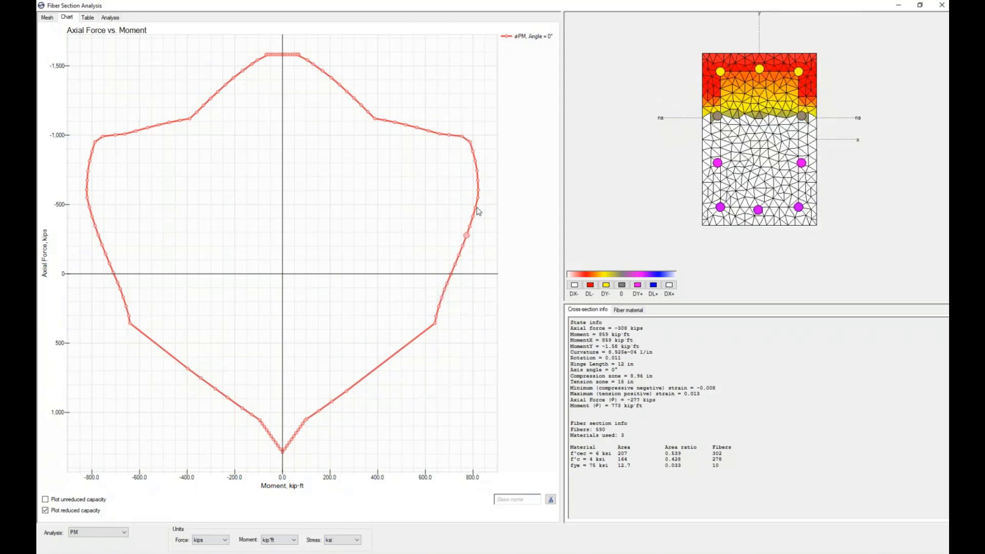
key(Up)
key(Up)
key(Up)
key(Up)
key(Up)
key(Up)
key(Up)
key(Up)
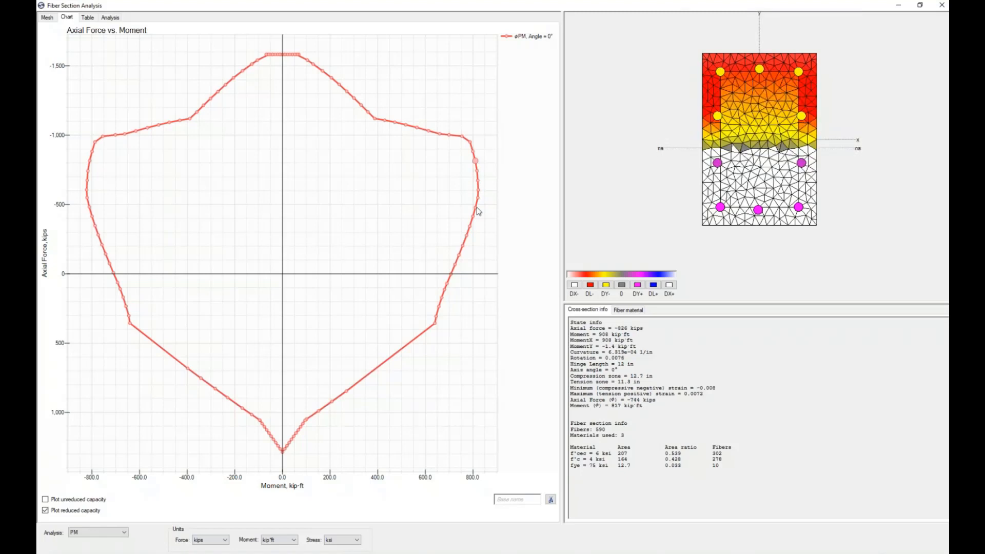
key(Up)
key(Up)
key(Up)
key(Up)
key(Up)
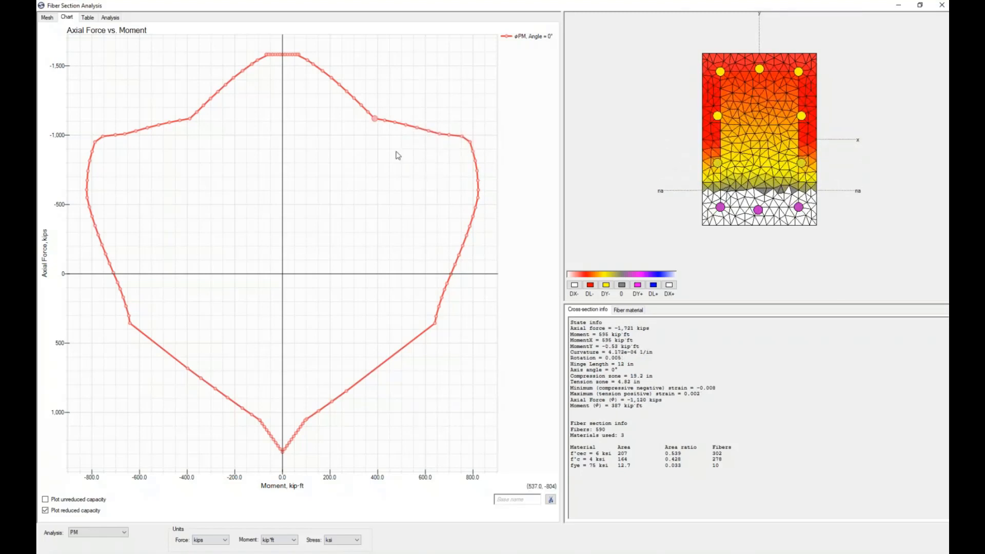
Run the MR analysis with an added axial force of -400 kips and a rotation range of -0.05 to 0.05 rad
click(110, 17)
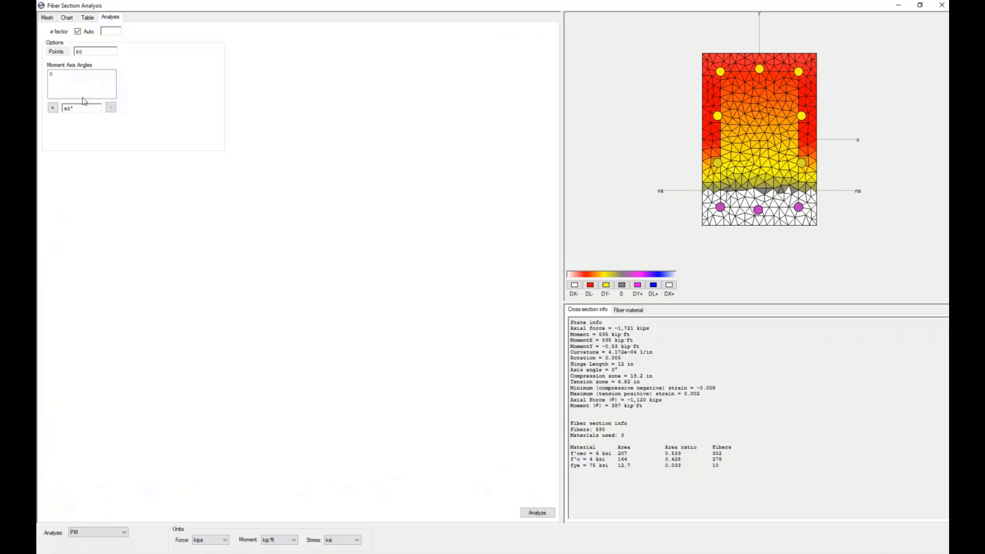
click(98, 533)
click(100, 545)
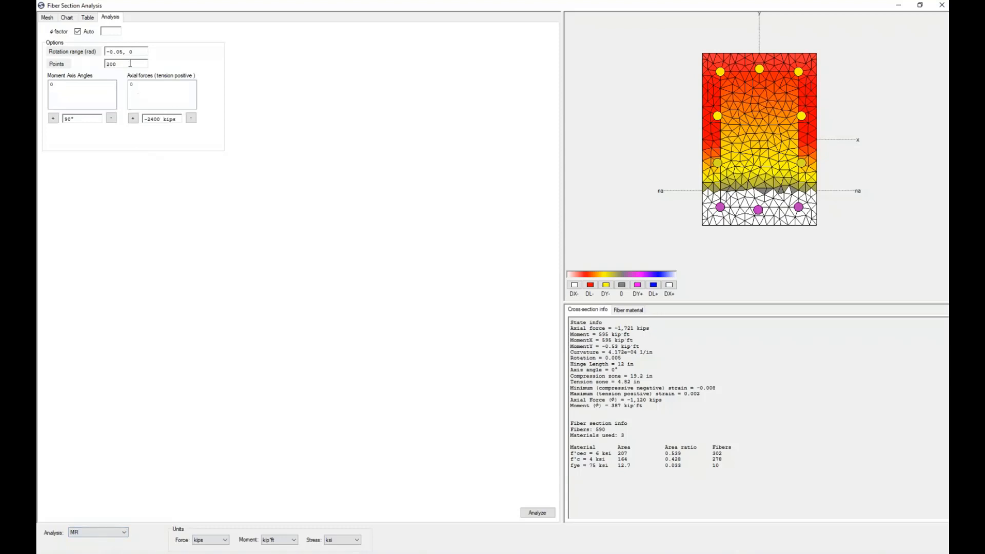
click(151, 119)
key(BackSpace)
click(133, 119)
click(539, 513)
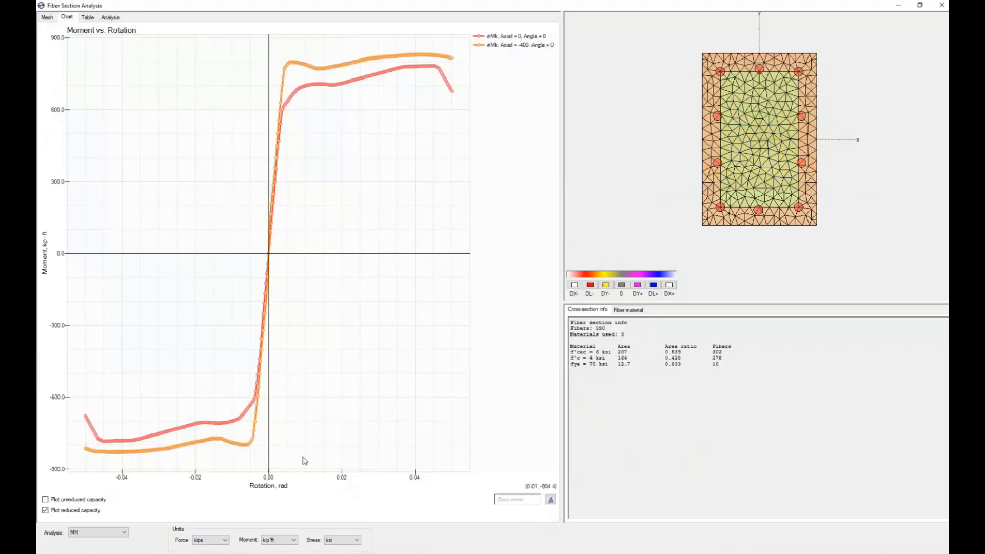
Inspect points on the moment-rotation curves and a core fiber's stress-strain state, then close the analysis and deselect the column
click(339, 85)
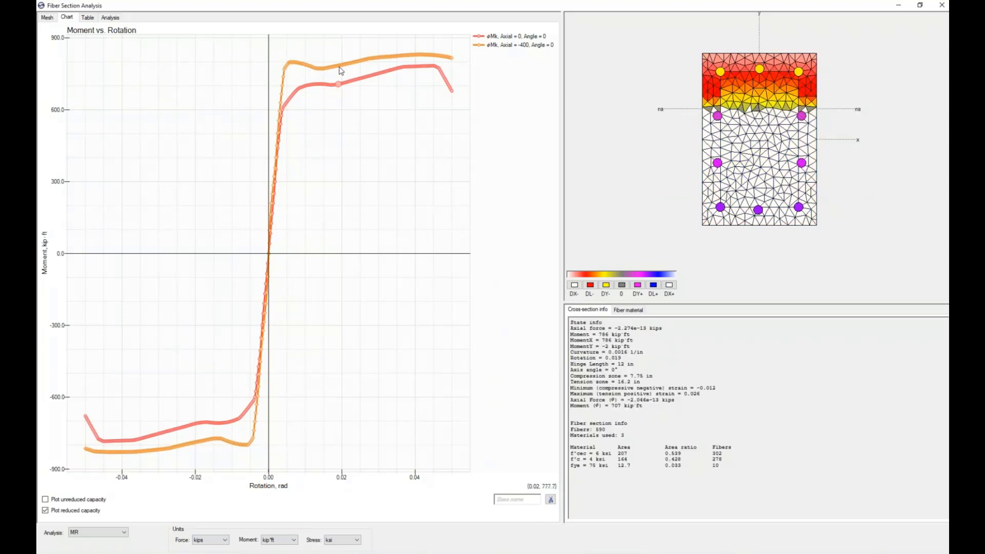
click(340, 67)
click(353, 81)
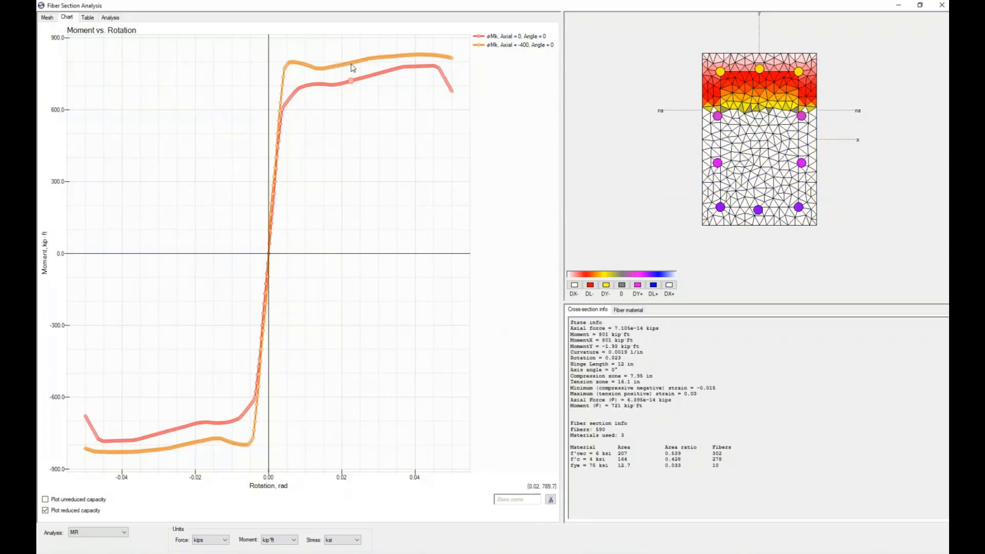
click(768, 76)
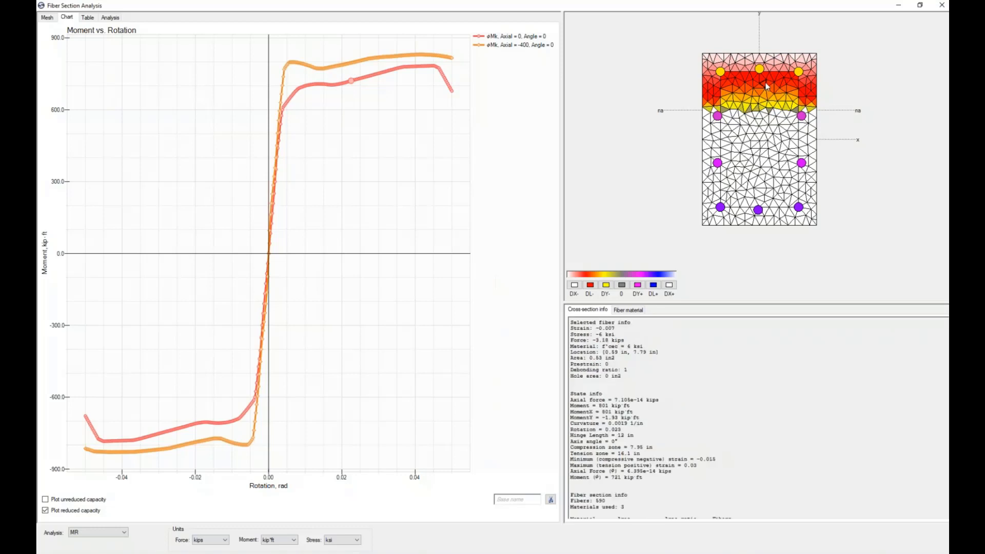
click(637, 311)
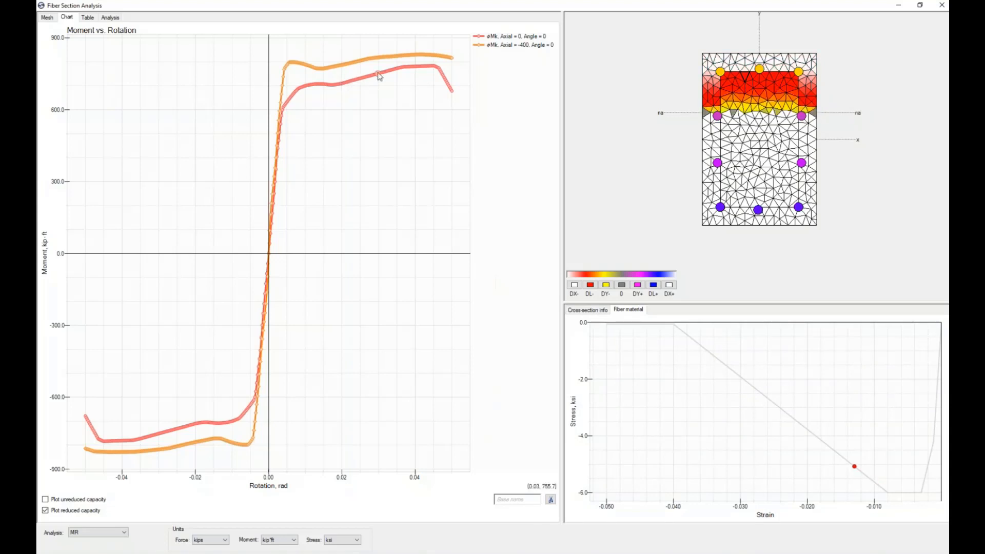
scroll(721, 150, up, 2)
scroll(747, 107, down, 2)
middle_drag(754, 122, 698, 163)
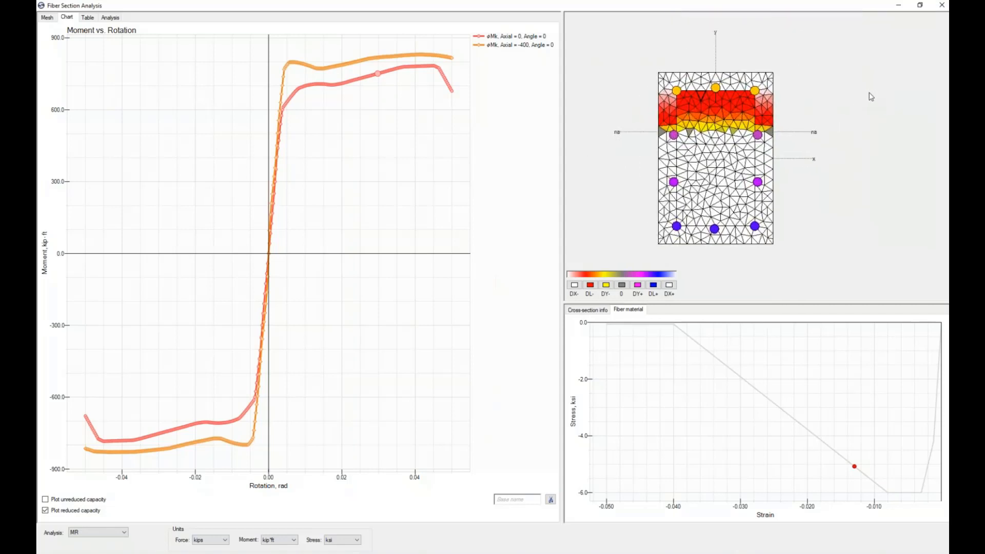
click(943, 5)
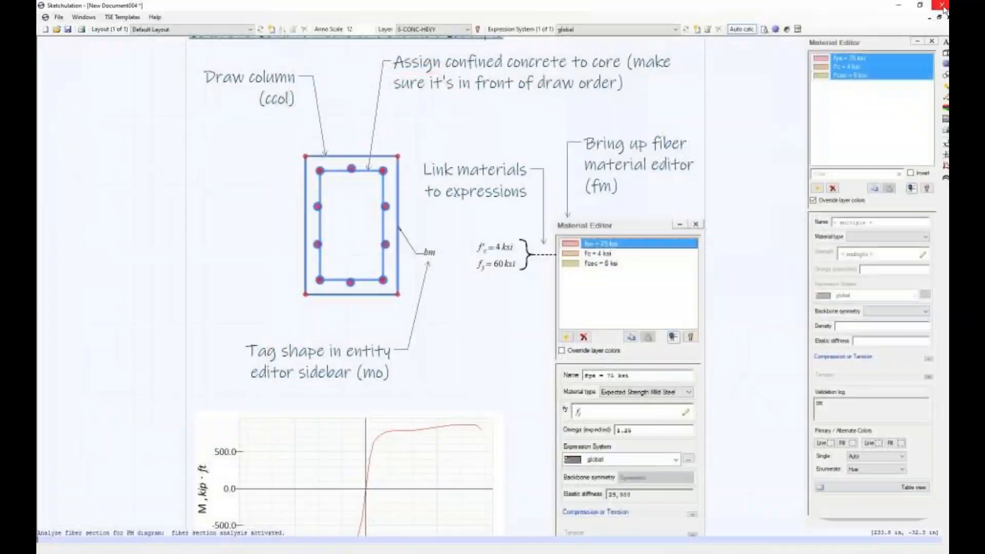
middle_drag(515, 273, 429, 155)
key(Escape)
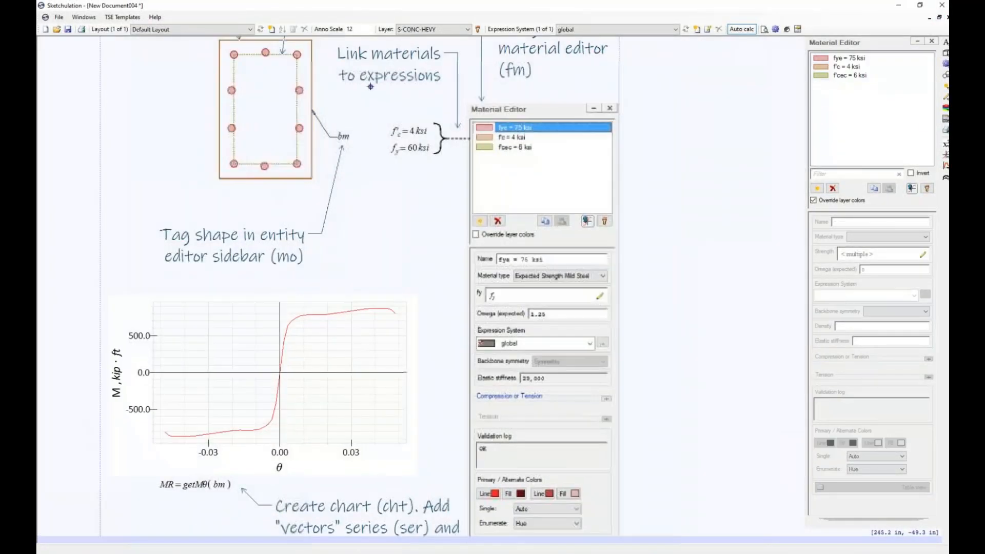
Switch to the Demonstration Handout, Basics document and view its closing Next Steps page
key(ctrl+Tab)
middle_drag(575, 440, 564, 293)
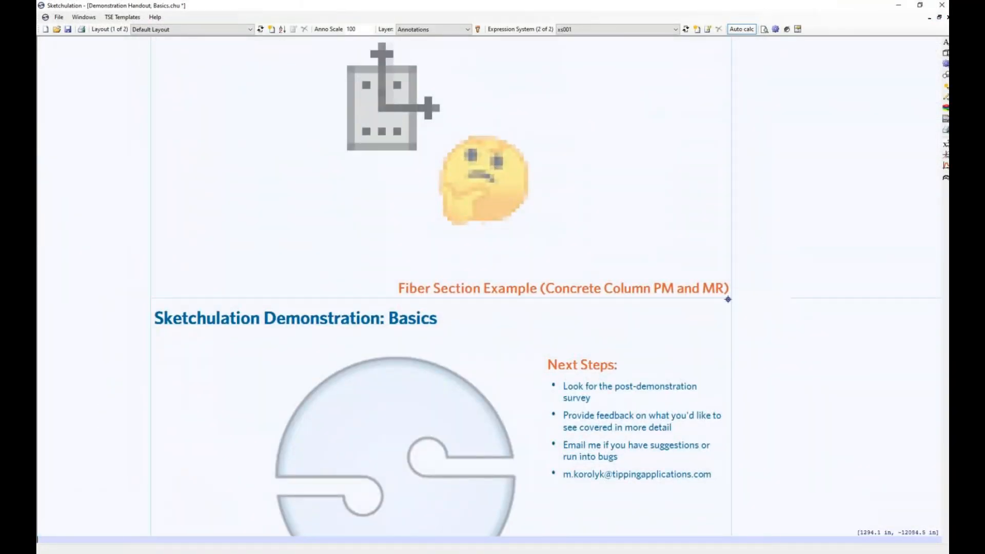
middle_drag(639, 427, 638, 306)
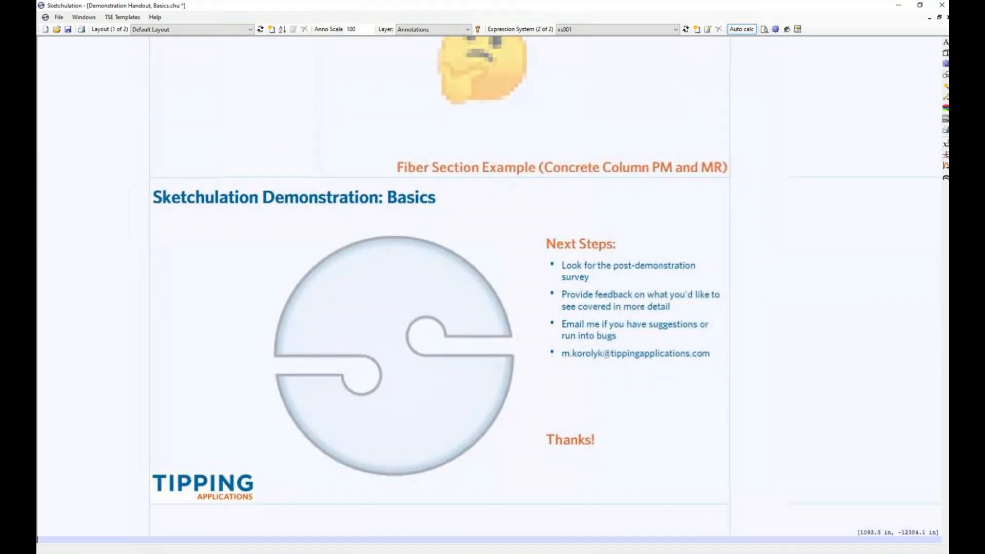